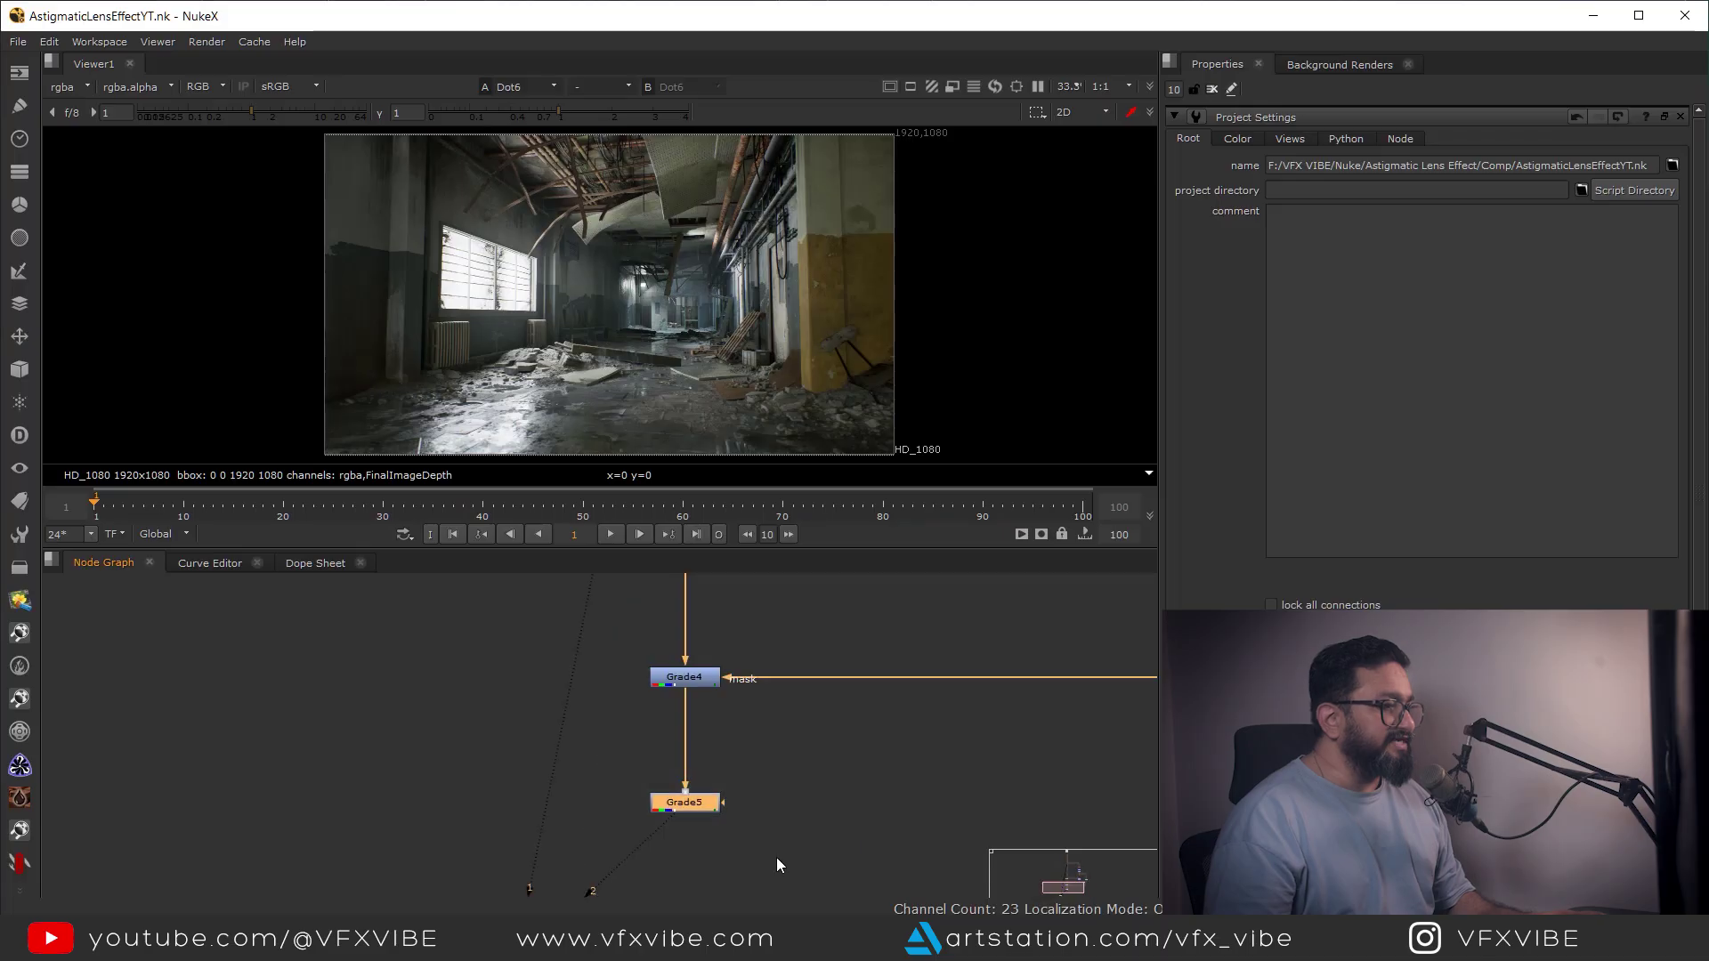
View the Grade5 result and examine the corridor image's bright areas and the existing node tree
{"action": "key", "text": "1"}
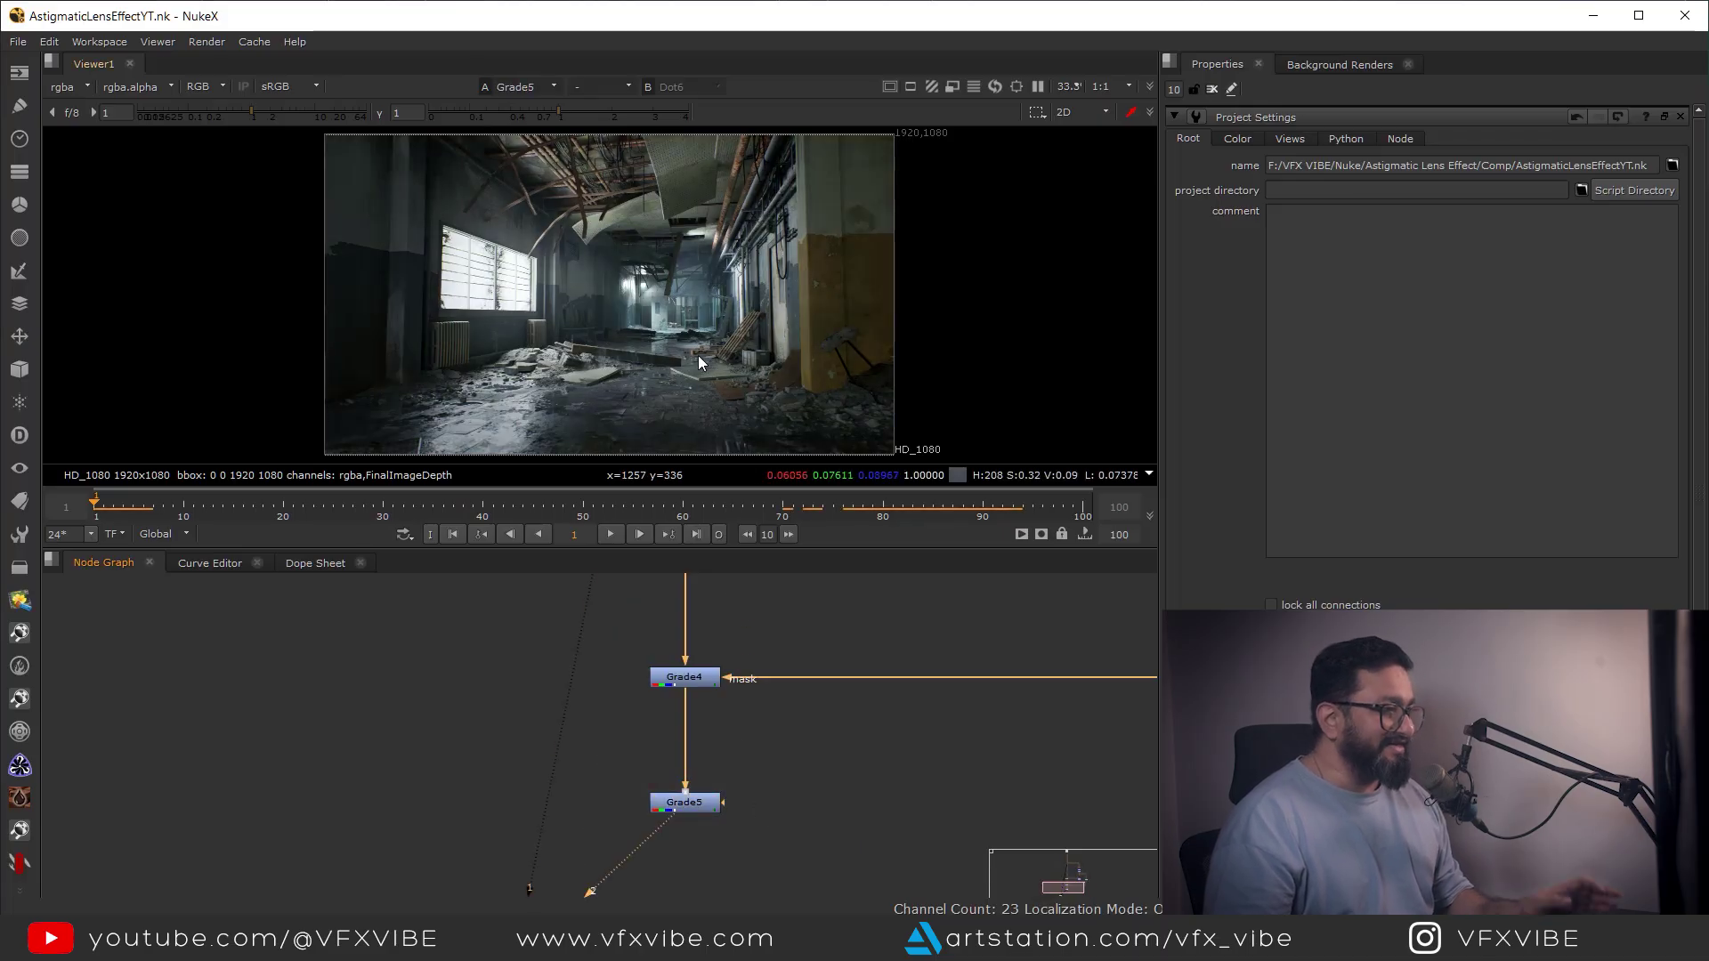
{"action": "scroll", "coordinate": [677, 352], "scroll_direction": "up", "scroll_amount": 3}
{"action": "scroll", "coordinate": [707, 313], "scroll_direction": "down", "scroll_amount": 2}
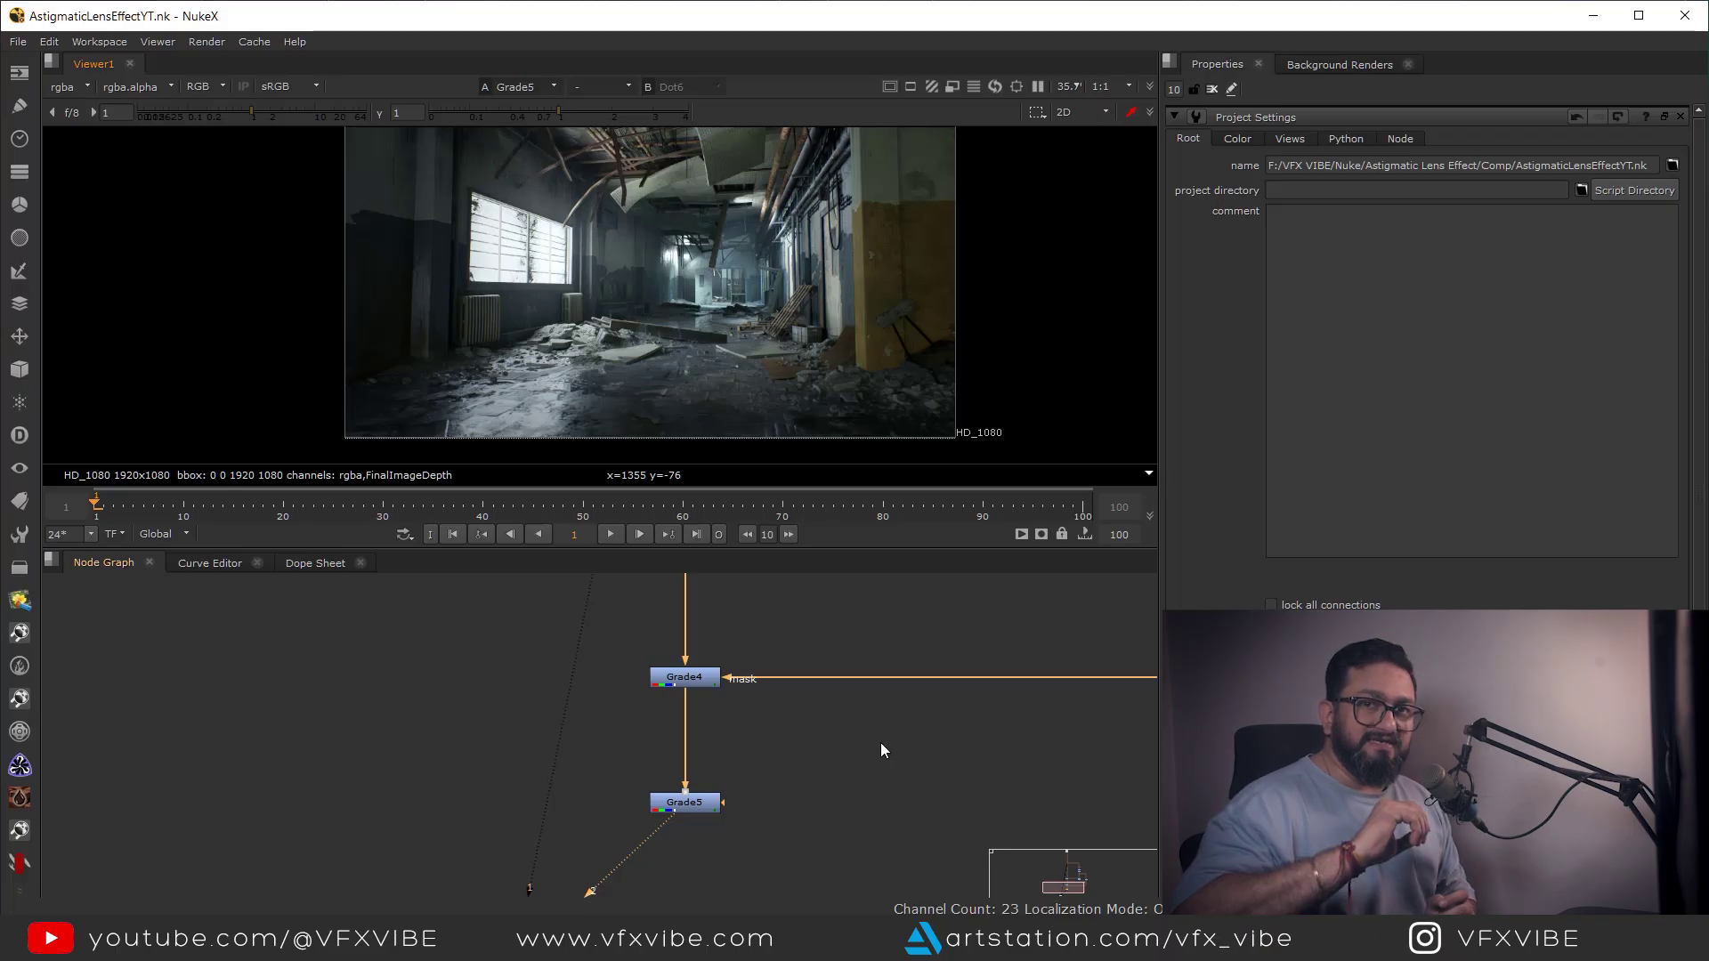
{"action": "scroll", "coordinate": [890, 668], "scroll_direction": "down", "scroll_amount": 5}
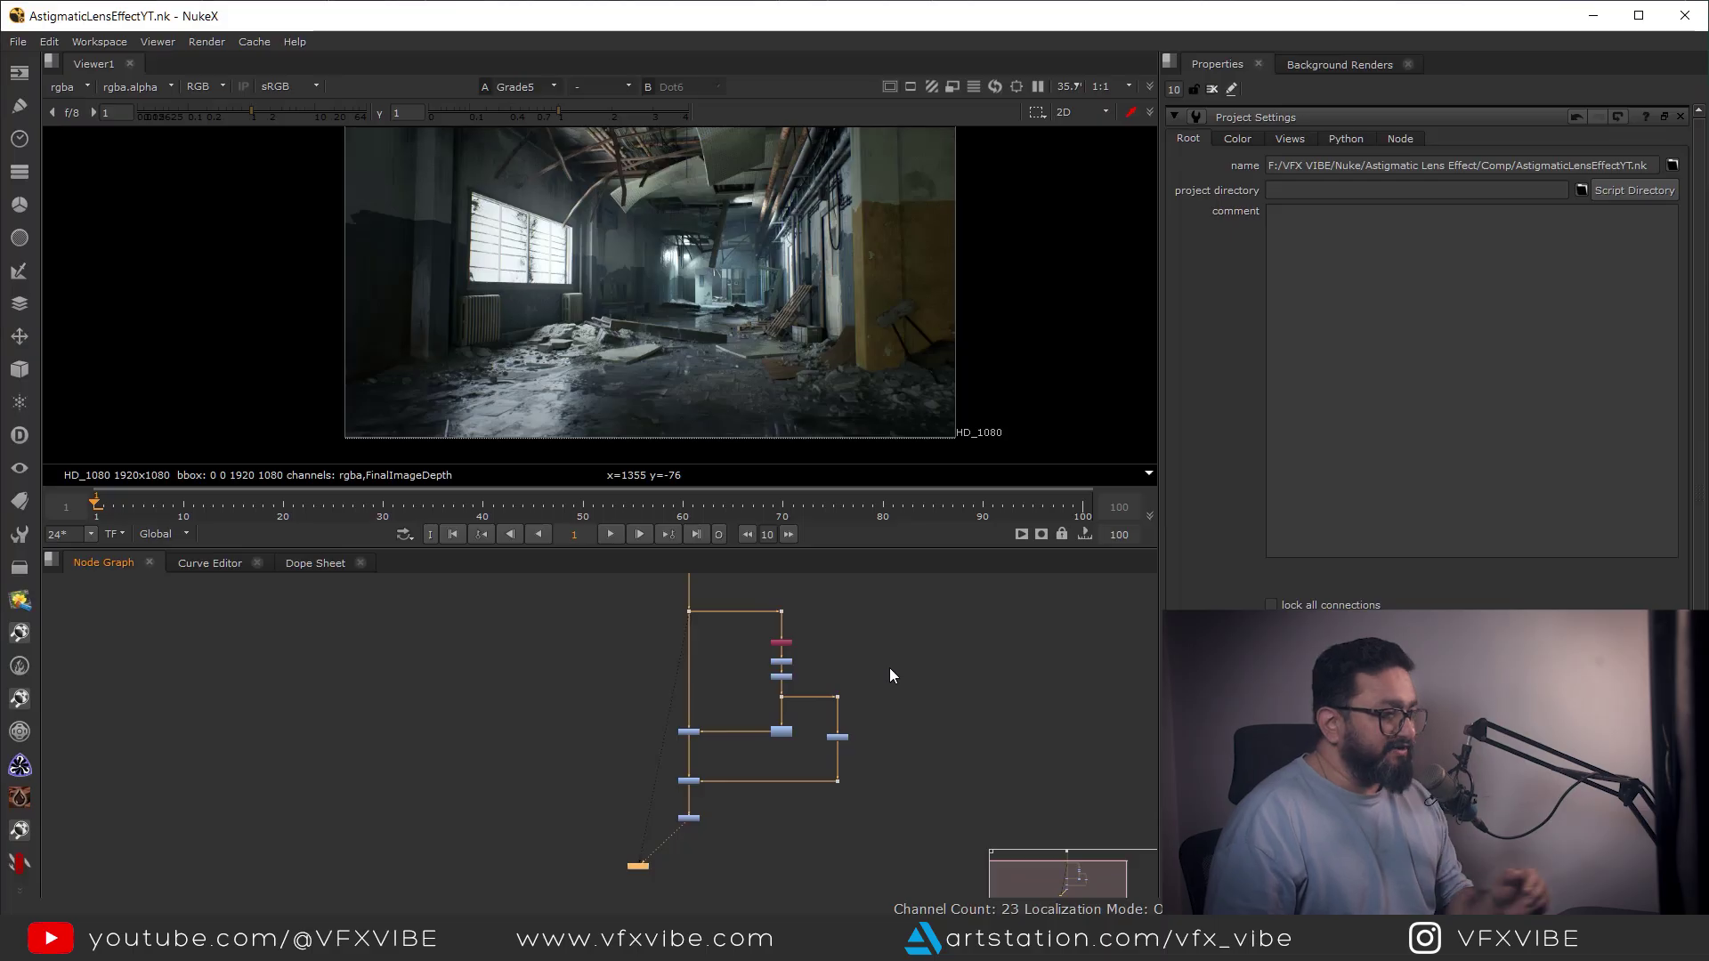
{"action": "middle_click_drag", "start_coordinate": [870, 712], "coordinate": [676, 852]}
{"action": "scroll", "coordinate": [679, 763], "scroll_direction": "up", "scroll_amount": 3}
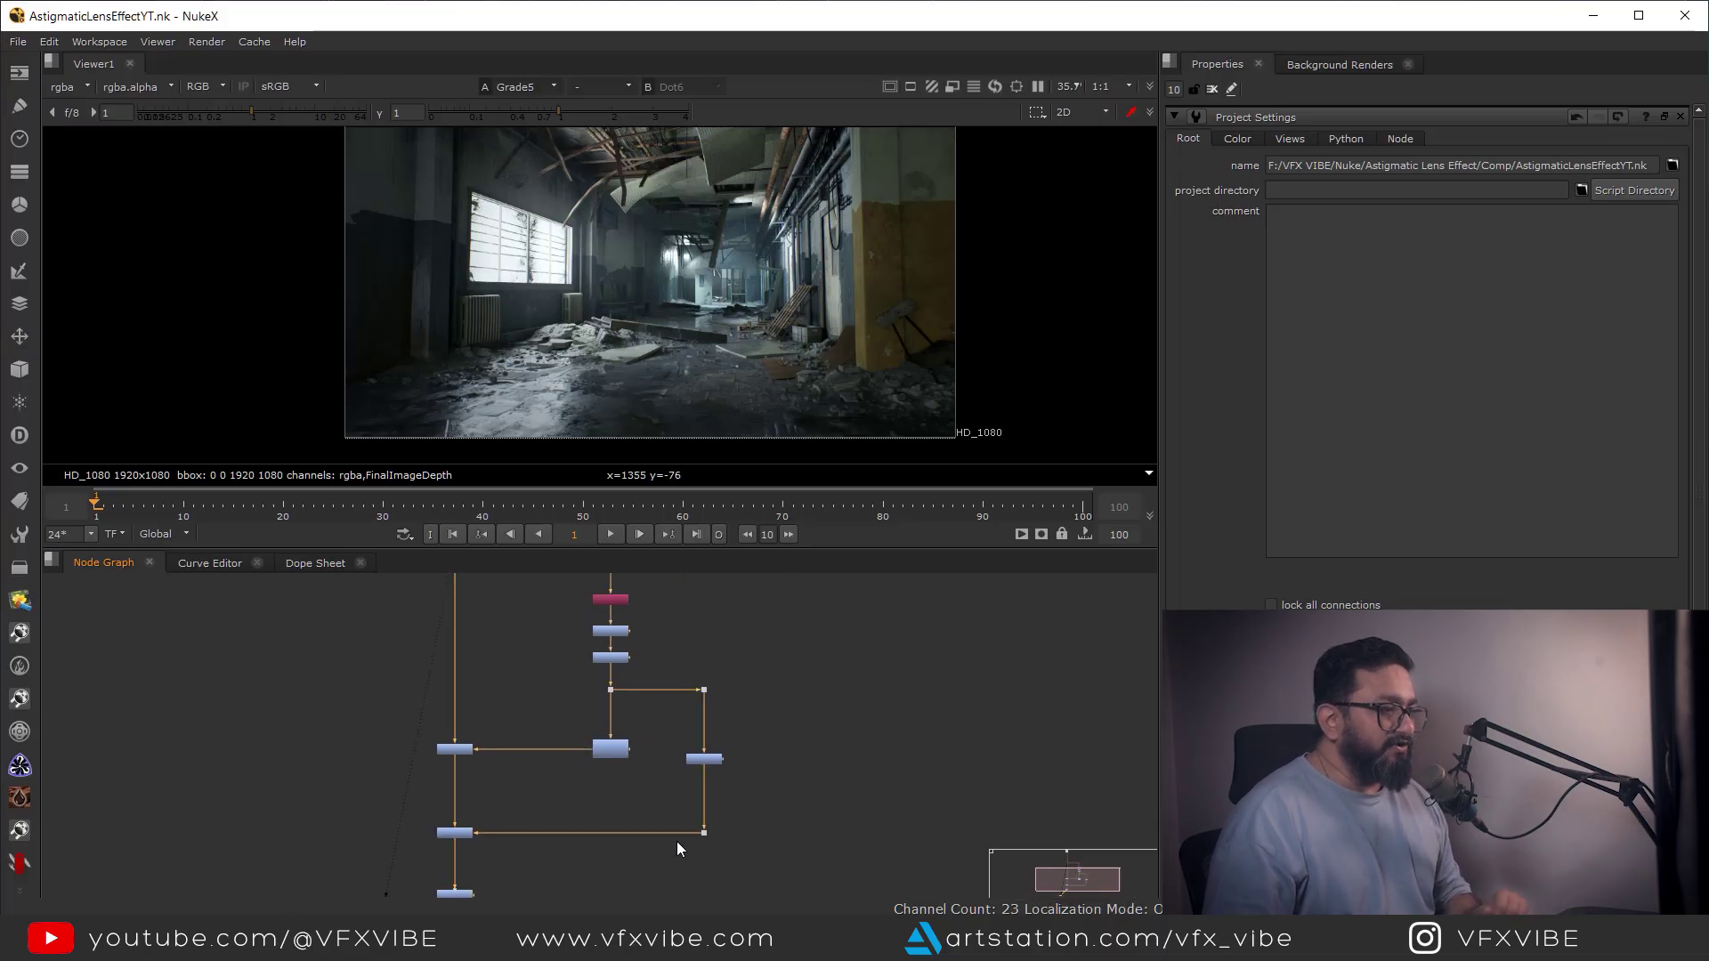
{"action": "scroll", "coordinate": [654, 262], "scroll_direction": "up", "scroll_amount": 4}
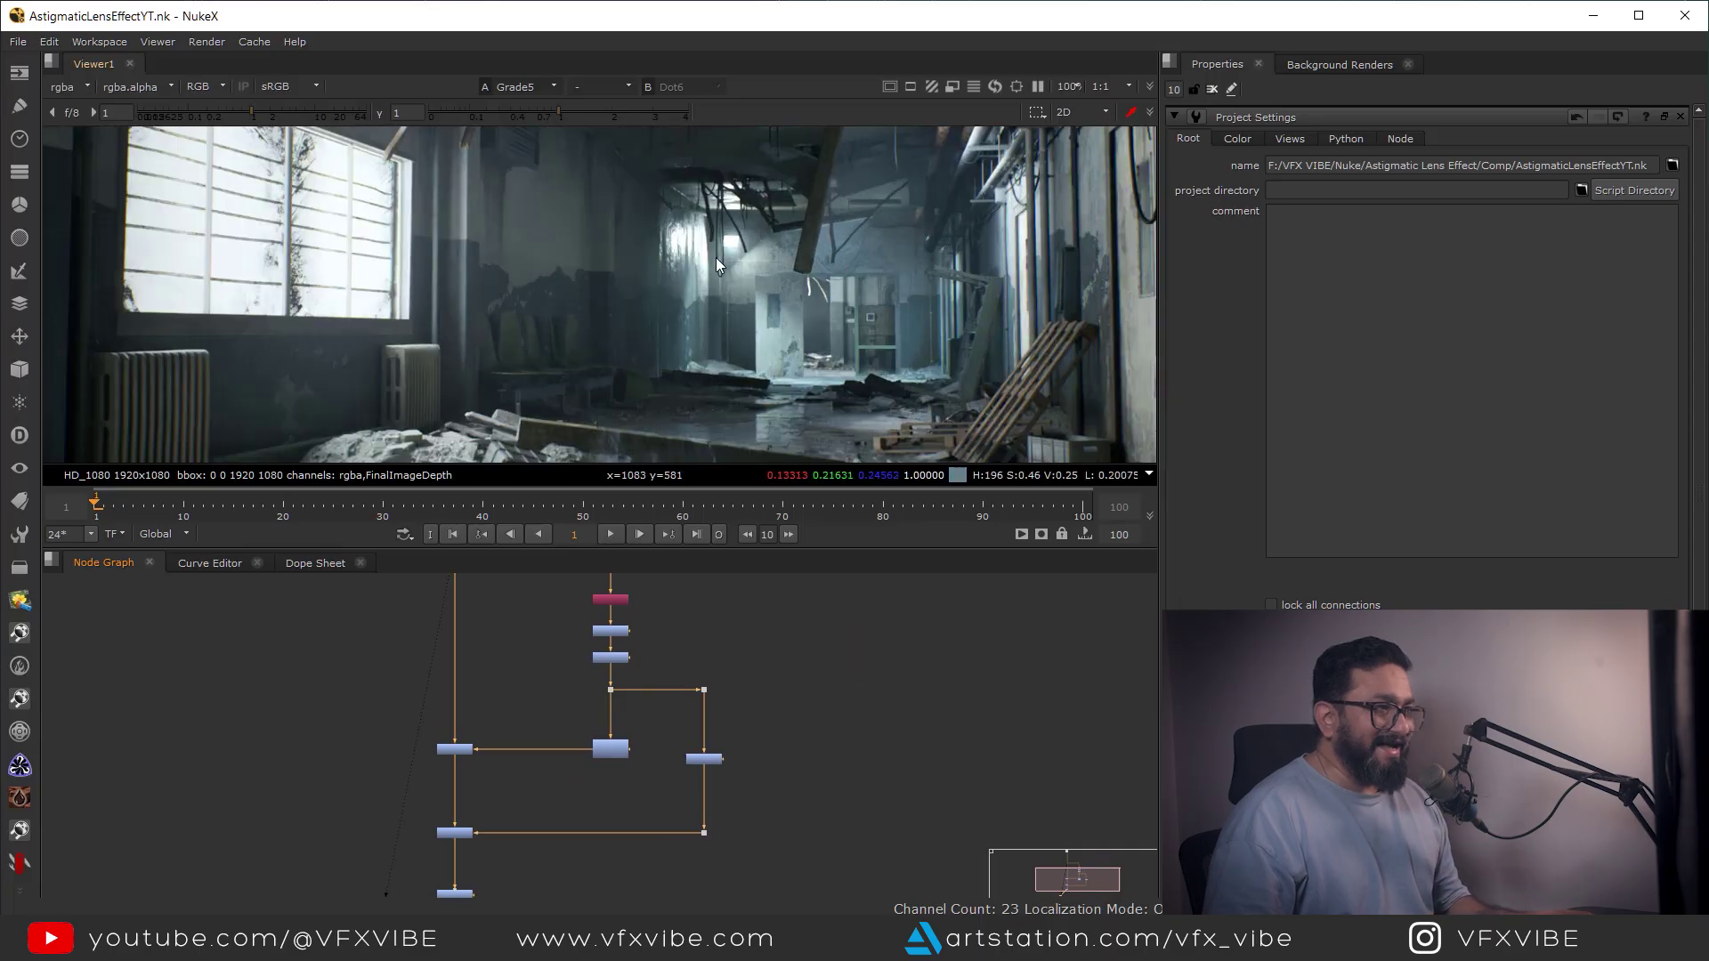
{"action": "scroll", "coordinate": [451, 308], "scroll_direction": "down", "scroll_amount": 2}
{"action": "scroll", "coordinate": [450, 307], "scroll_direction": "up", "scroll_amount": 2}
{"action": "scroll", "coordinate": [700, 347], "scroll_direction": "down", "scroll_amount": 1}
Add a Dot below the last Grade node and connect its input to Grade5
{"action": "middle_click_drag", "start_coordinate": [675, 897], "coordinate": [656, 698]}
{"action": "left_click_drag", "start_coordinate": [374, 668], "coordinate": [521, 716]}
{"action": "middle_click_drag", "start_coordinate": [619, 707], "coordinate": [652, 726]}
{"action": "left_click", "coordinate": [462, 787]}
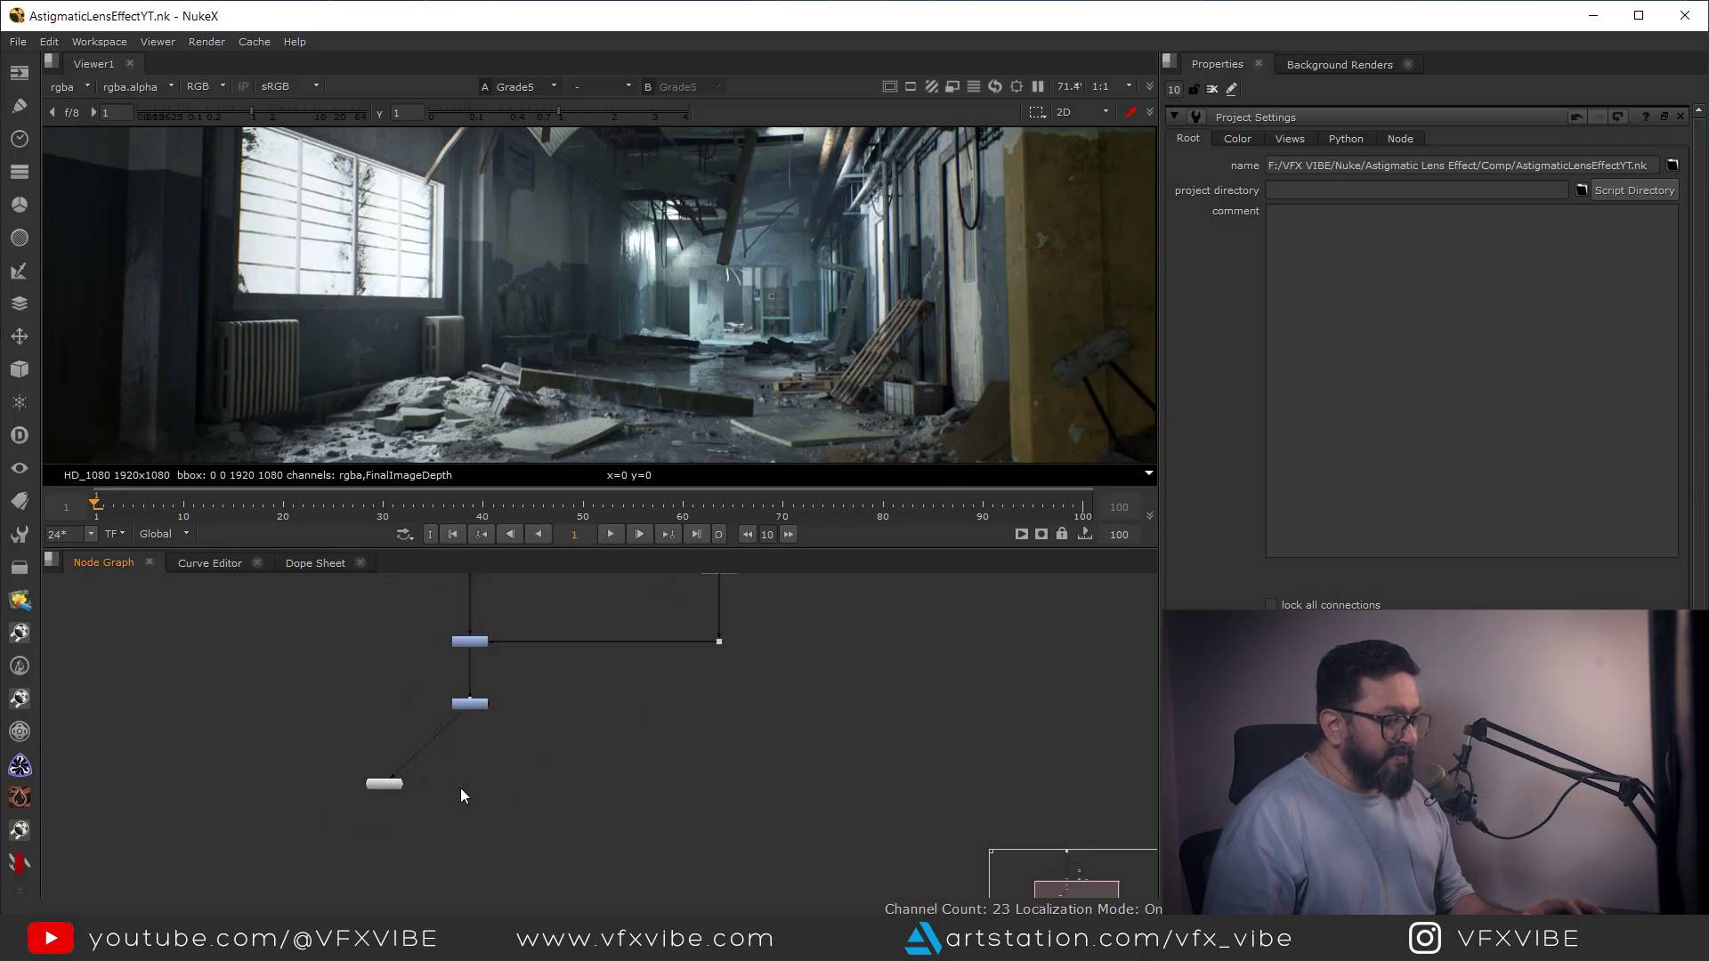
{"action": "key", "text": "period"}
{"action": "left_click_drag", "start_coordinate": [453, 776], "coordinate": [477, 704]}
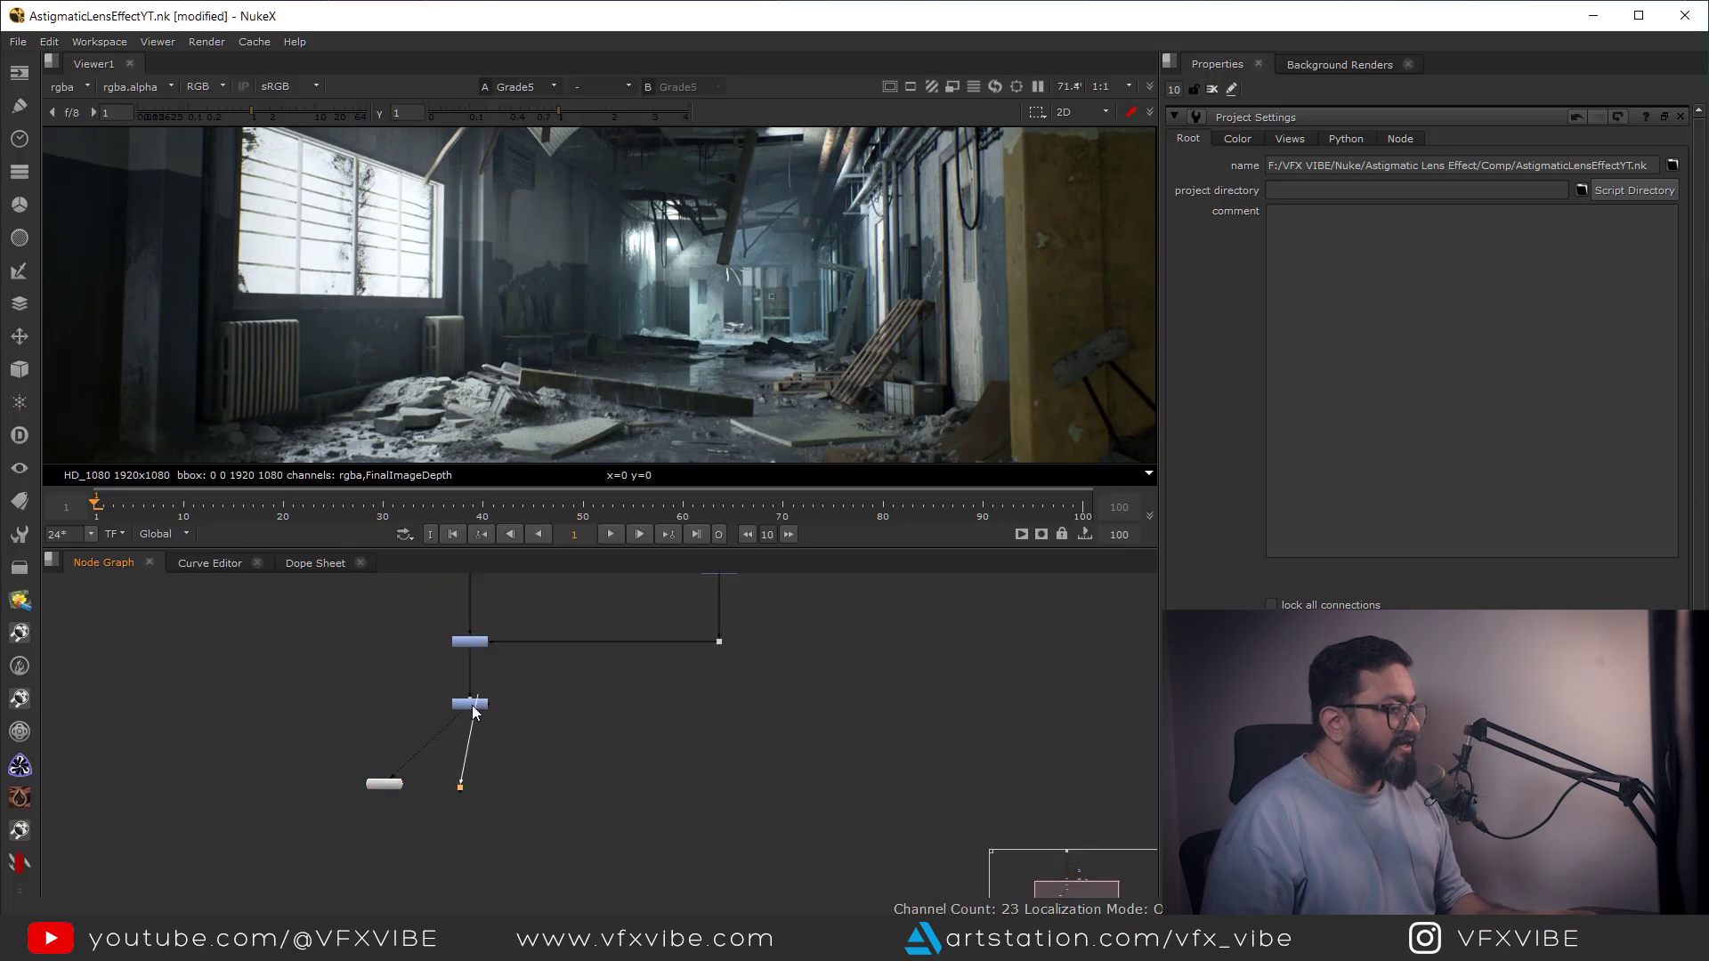
Create a Keyer node beside the main branch and connect its input to the new Dot
{"action": "left_click", "coordinate": [687, 739]}
{"action": "key", "text": "Tab"}
{"action": "type", "text": "keye"}
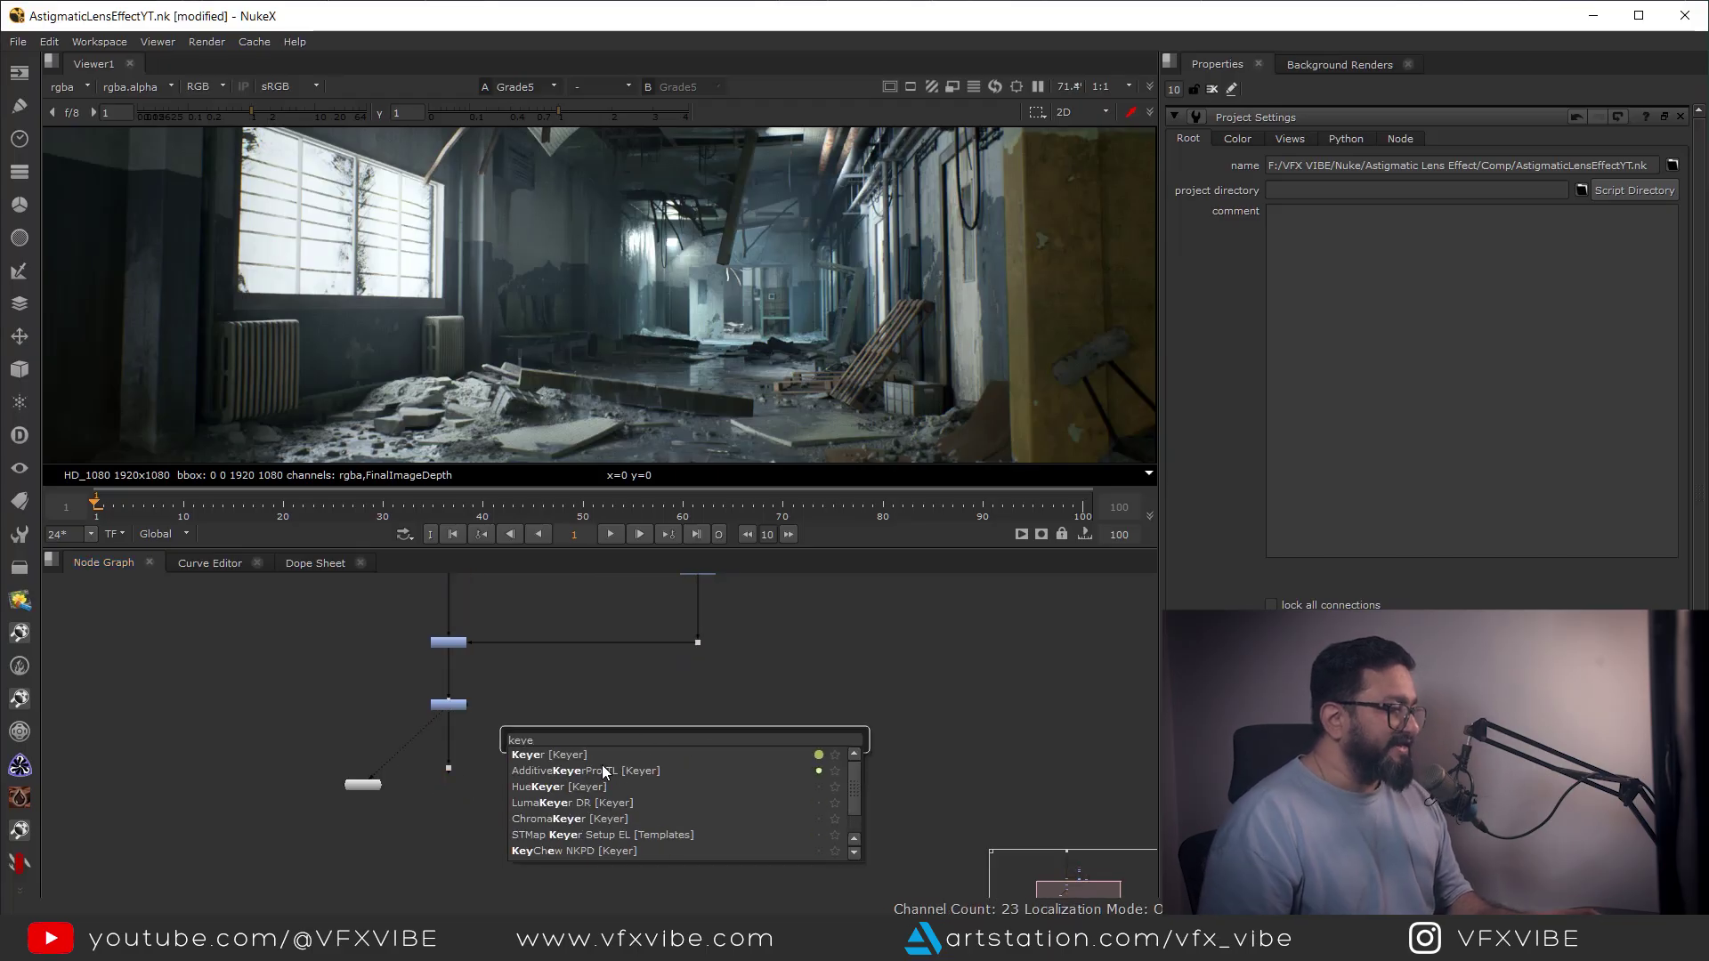
{"action": "key", "text": "Return"}
{"action": "left_click_drag", "start_coordinate": [674, 731], "coordinate": [450, 770]}
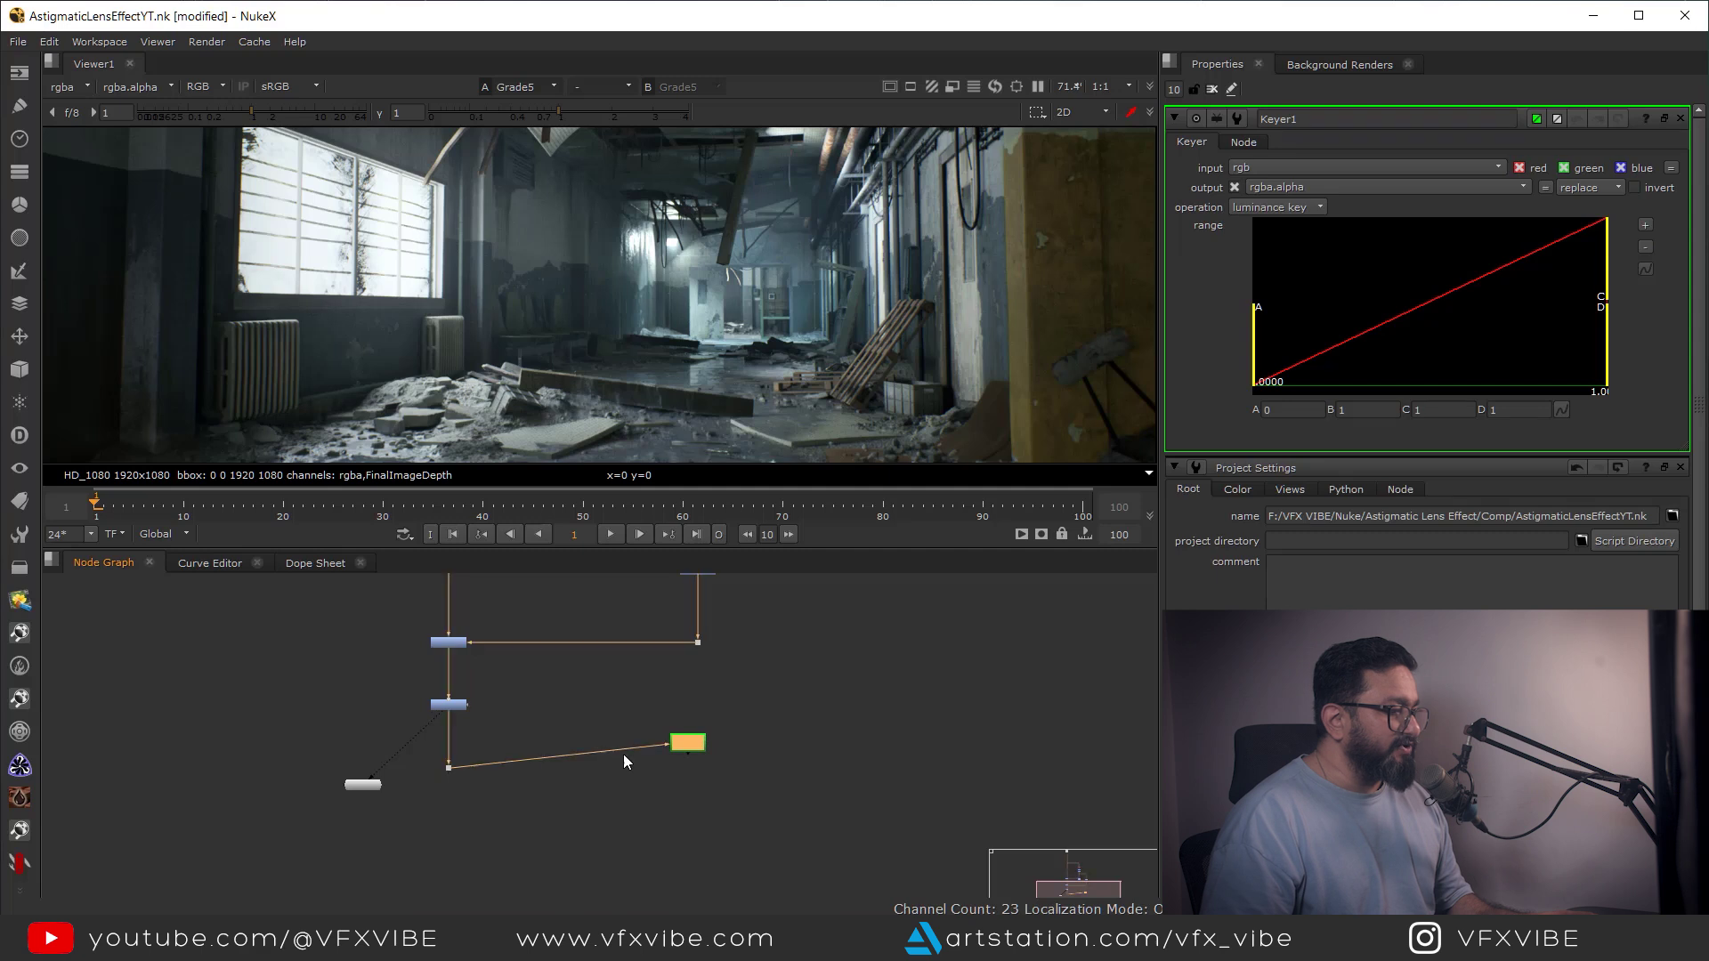
Create a Glow node, preview it on the Dot's output, and set it aside unconnected beside the Keyer
{"action": "key", "text": "Tab"}
{"action": "type", "text": "glo"}
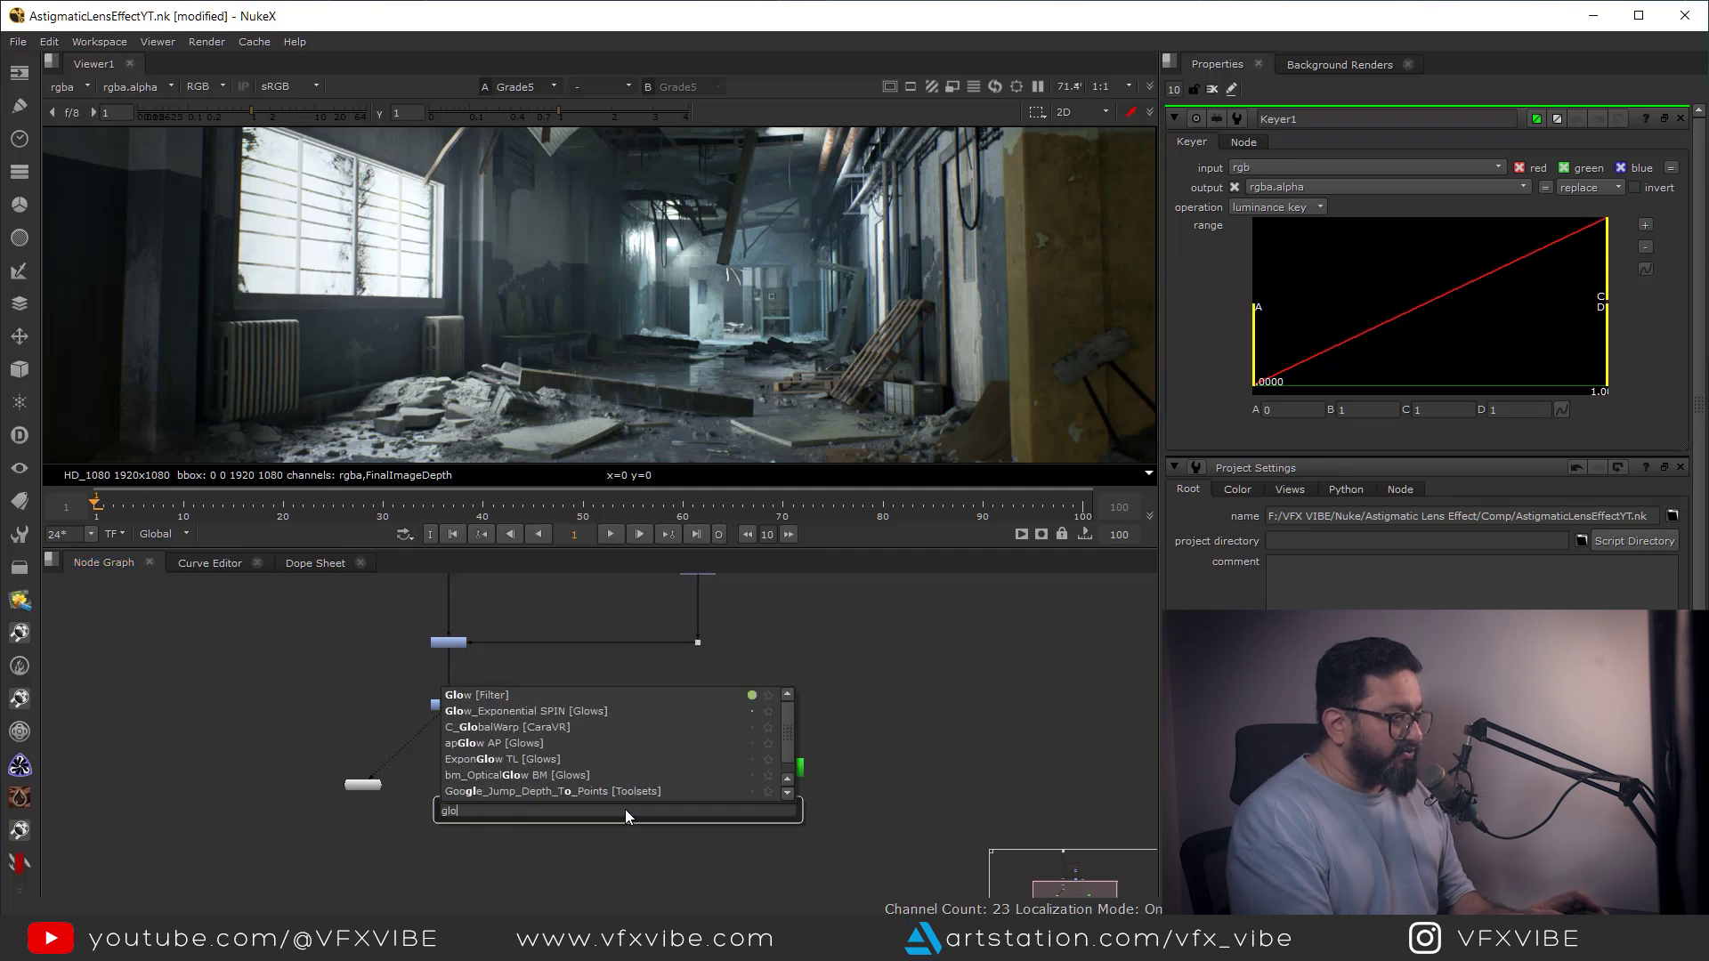
{"action": "key", "text": "Return"}
{"action": "left_click_drag", "start_coordinate": [471, 779], "coordinate": [461, 783]}
{"action": "key", "text": "1"}
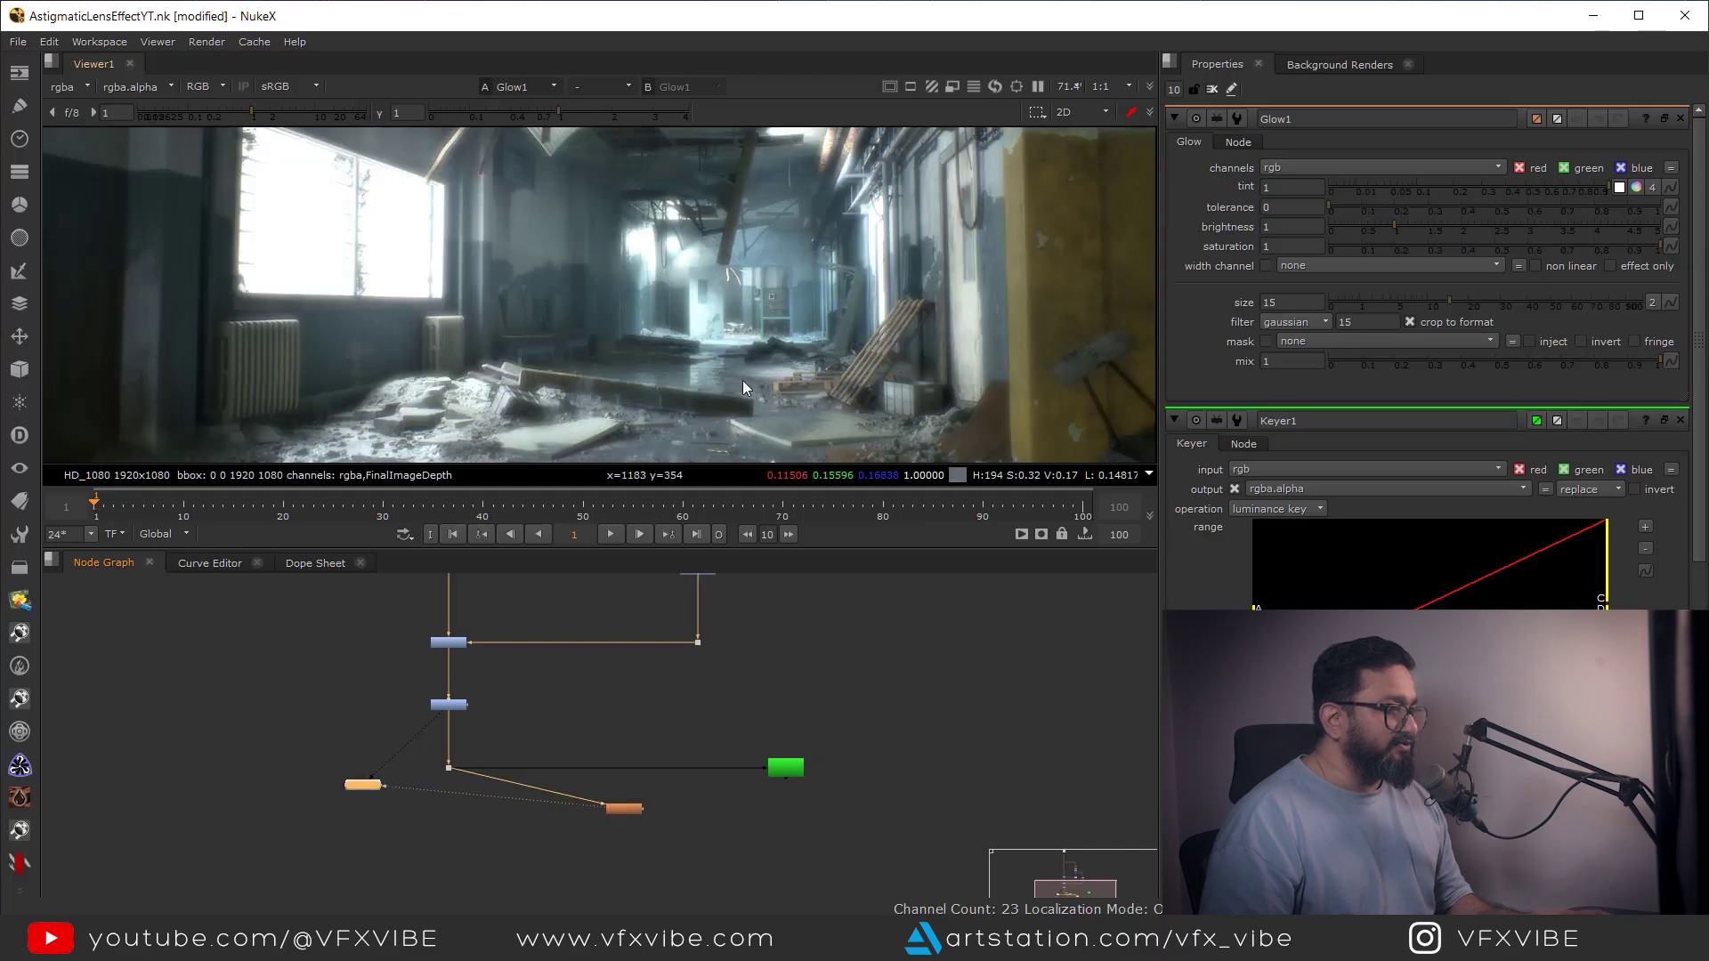
{"action": "left_click", "coordinate": [673, 793]}
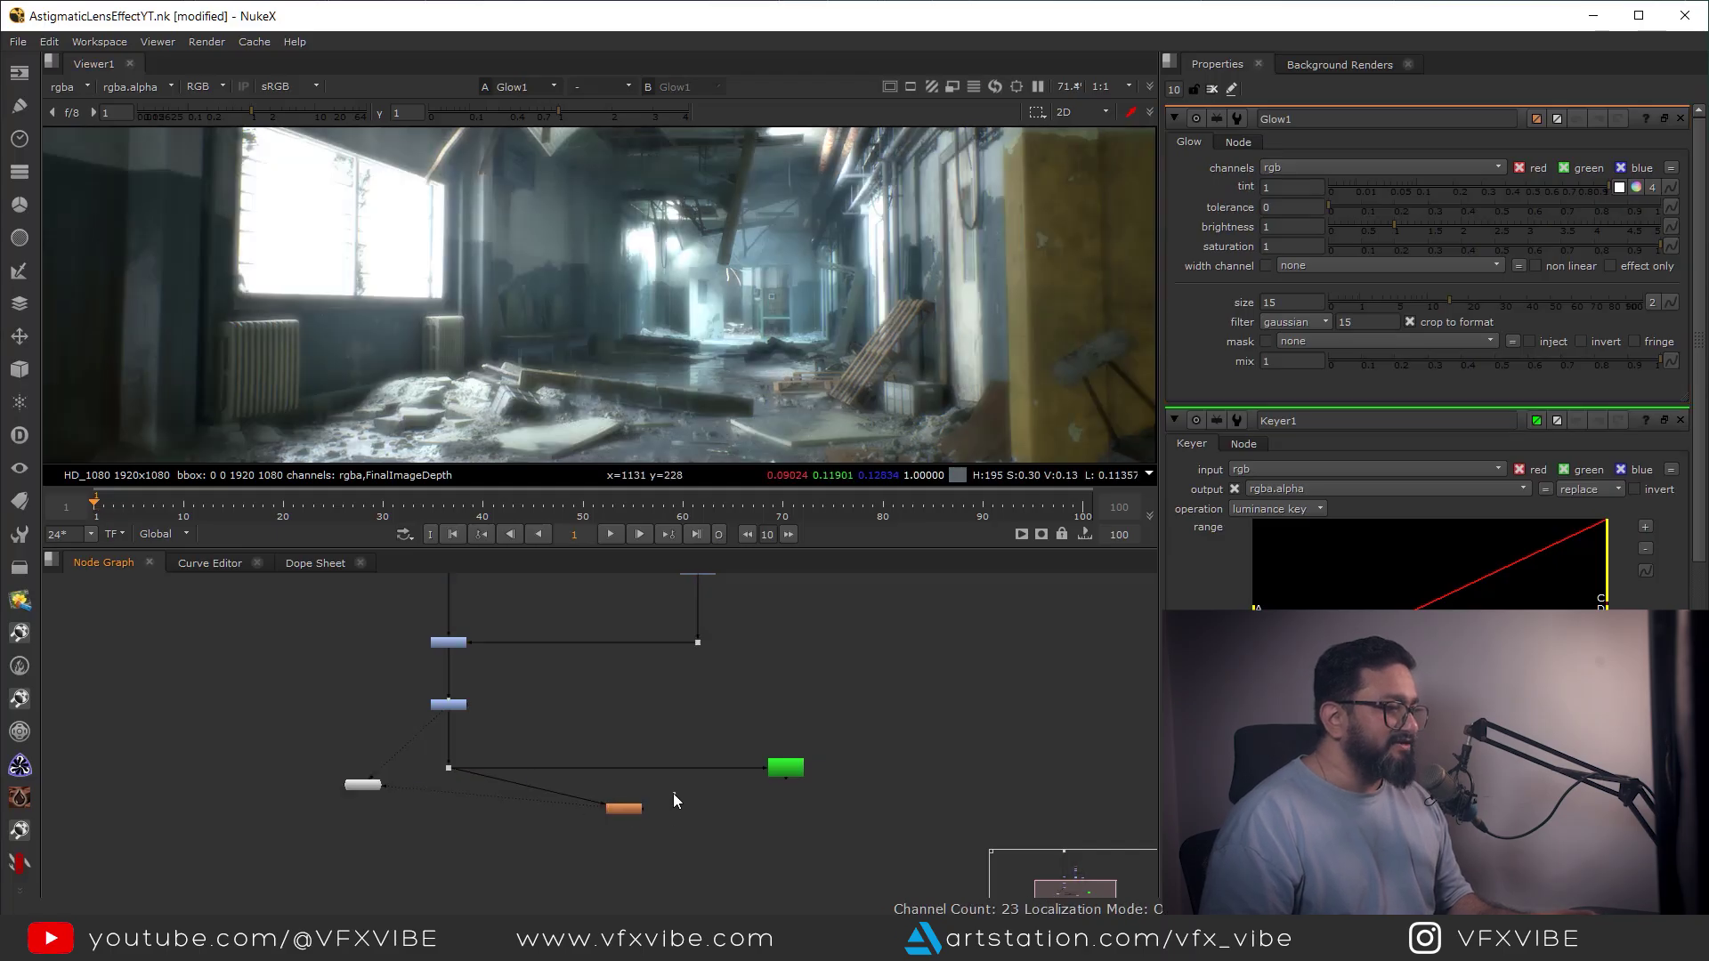
{"action": "left_click_drag", "start_coordinate": [610, 809], "coordinate": [927, 739]}
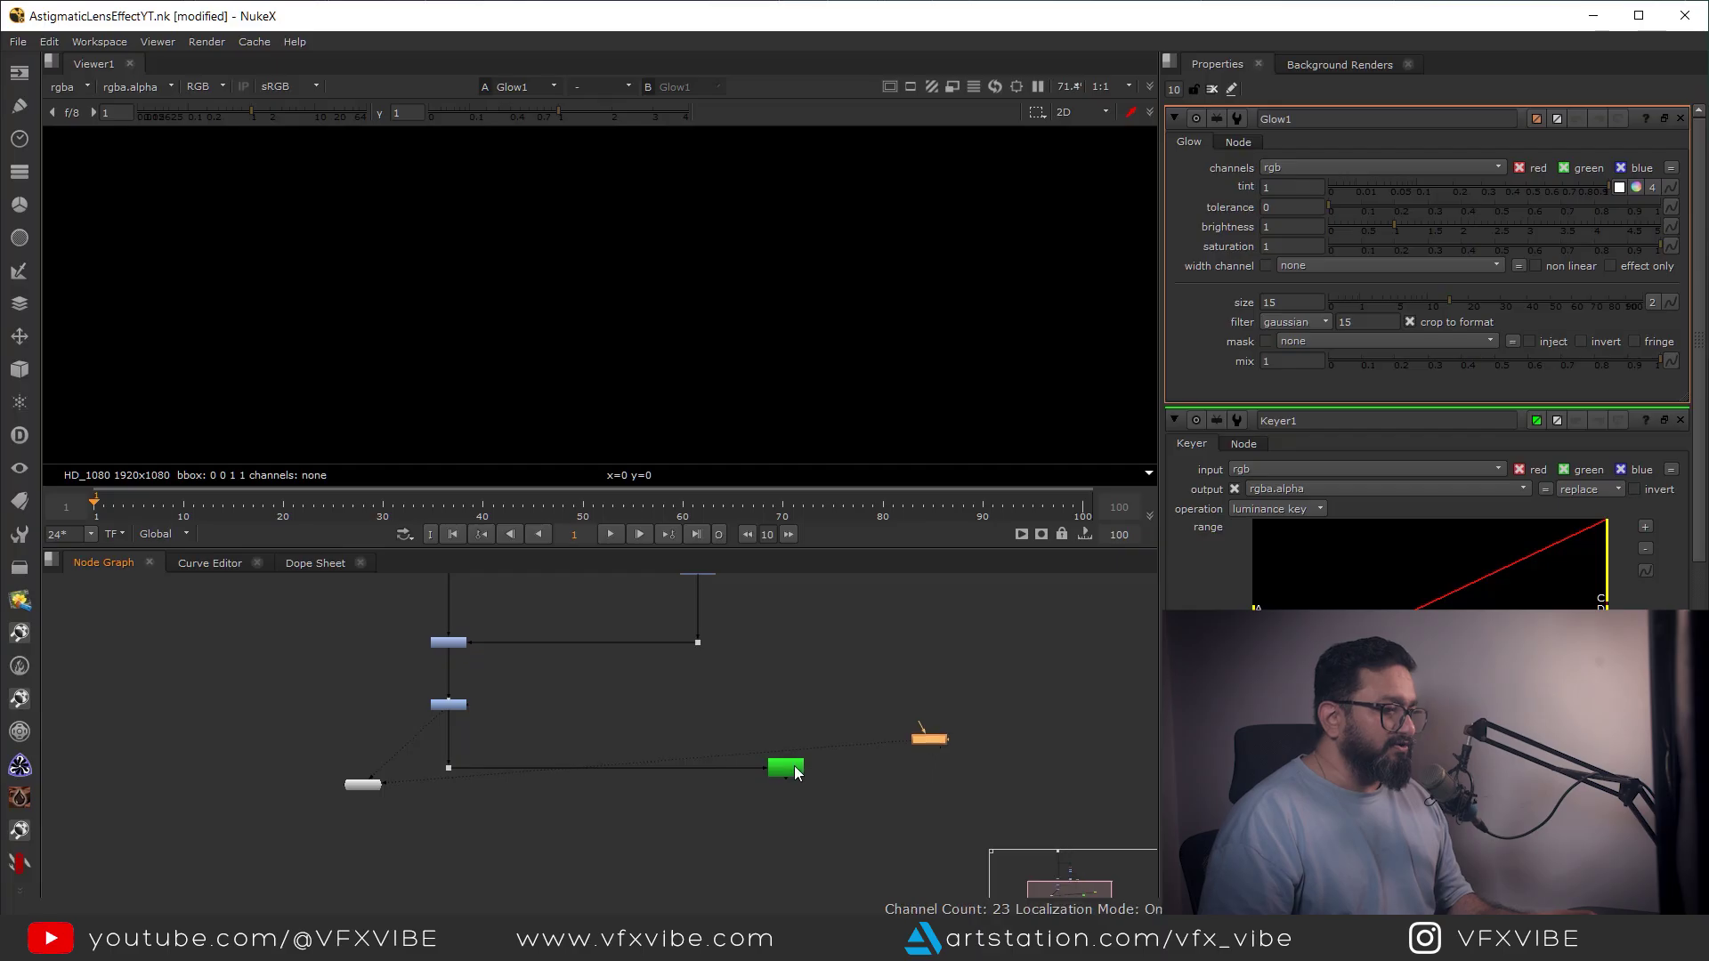
Display the Keyer's alpha channel in the viewer
{"action": "left_click", "coordinate": [795, 770]}
{"action": "key", "text": "1"}
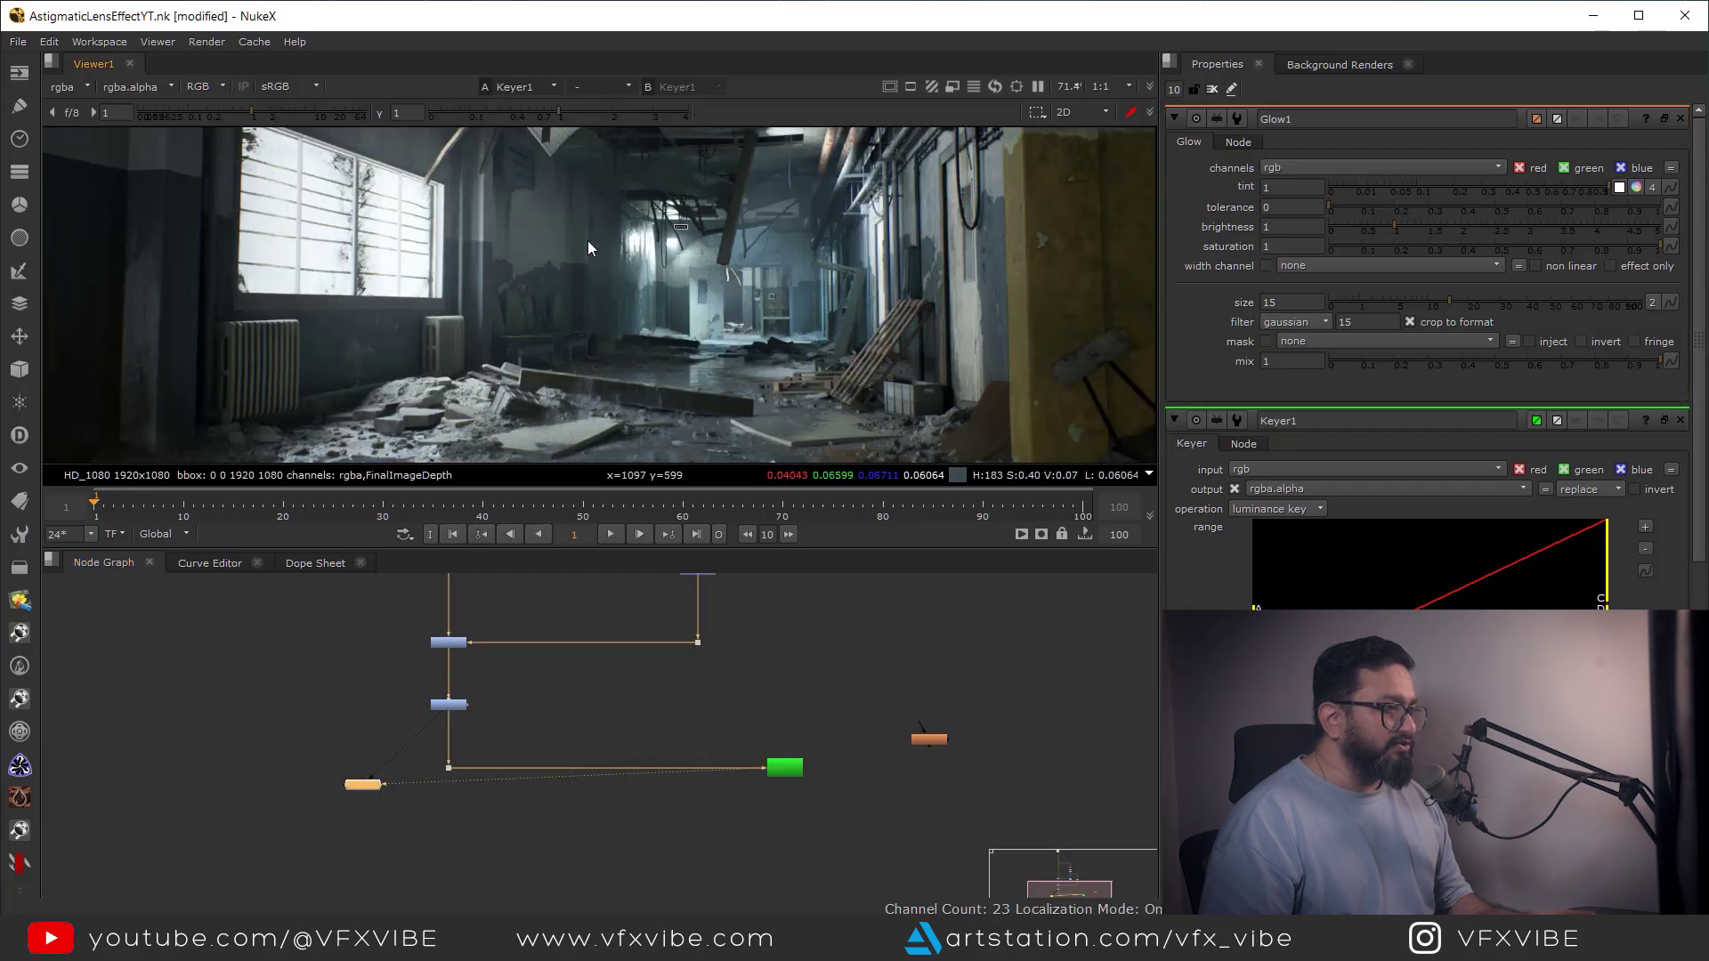
{"action": "key", "text": "a"}
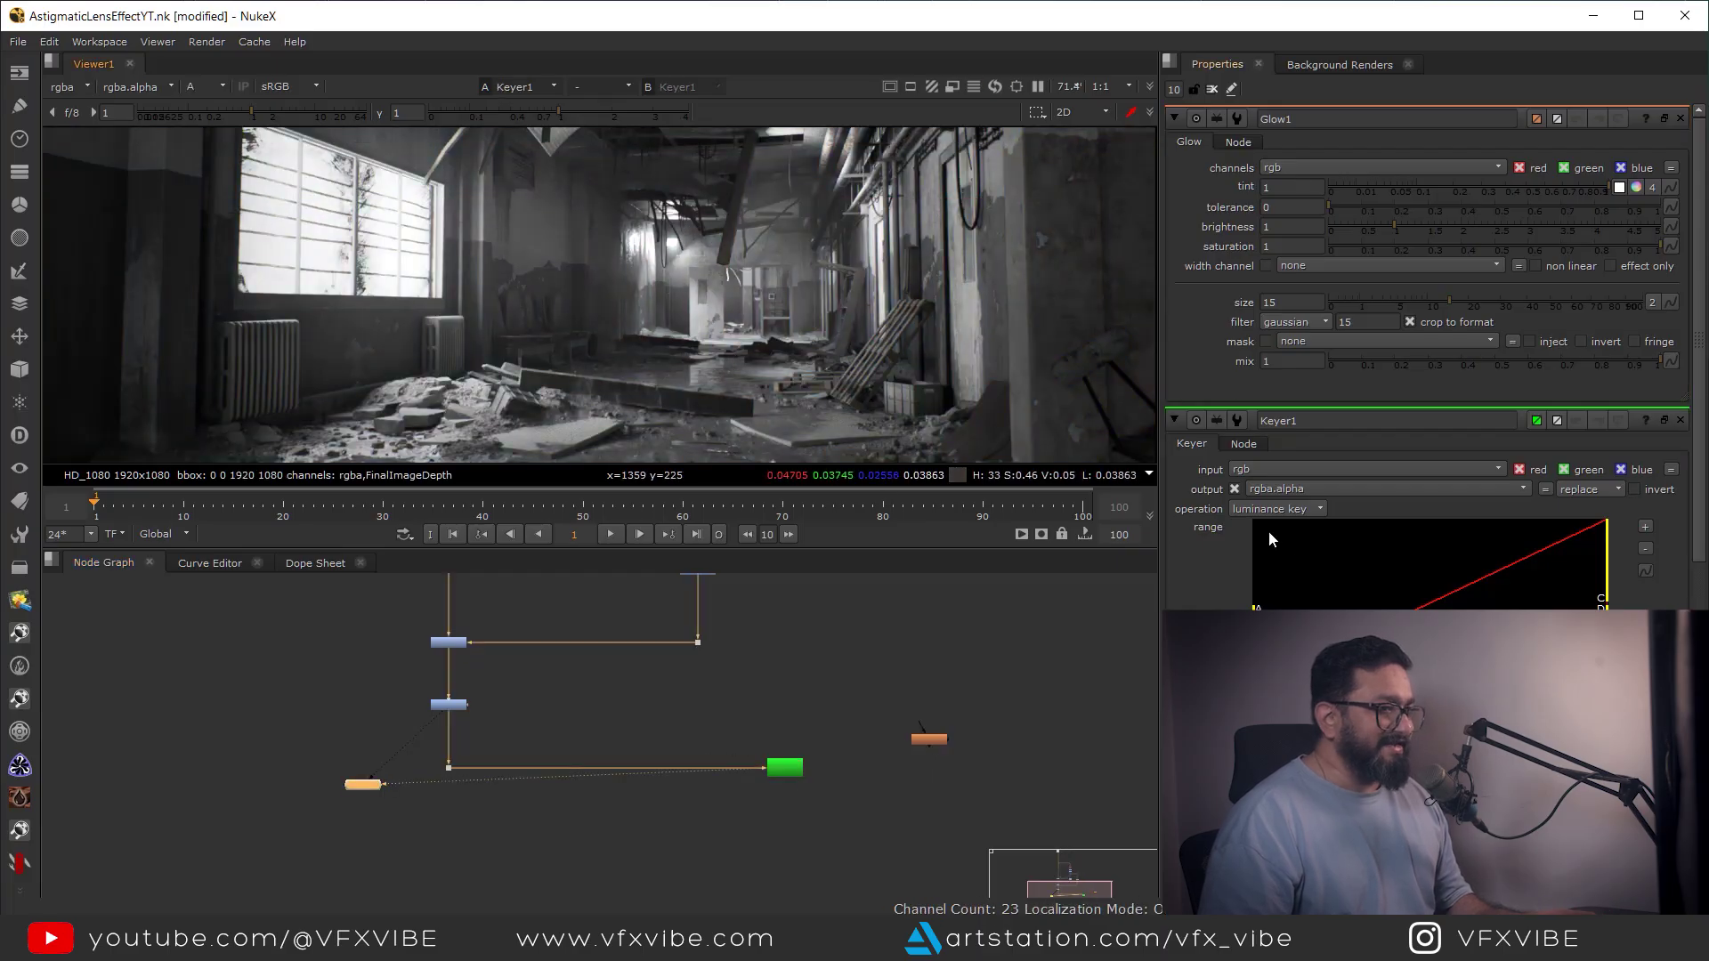
Limit the number of node properties open at once to 1
{"action": "left_click_drag", "start_coordinate": [1095, 96], "coordinate": [1081, 98]}
{"action": "type", "text": "1"}
{"action": "key", "text": "Return"}
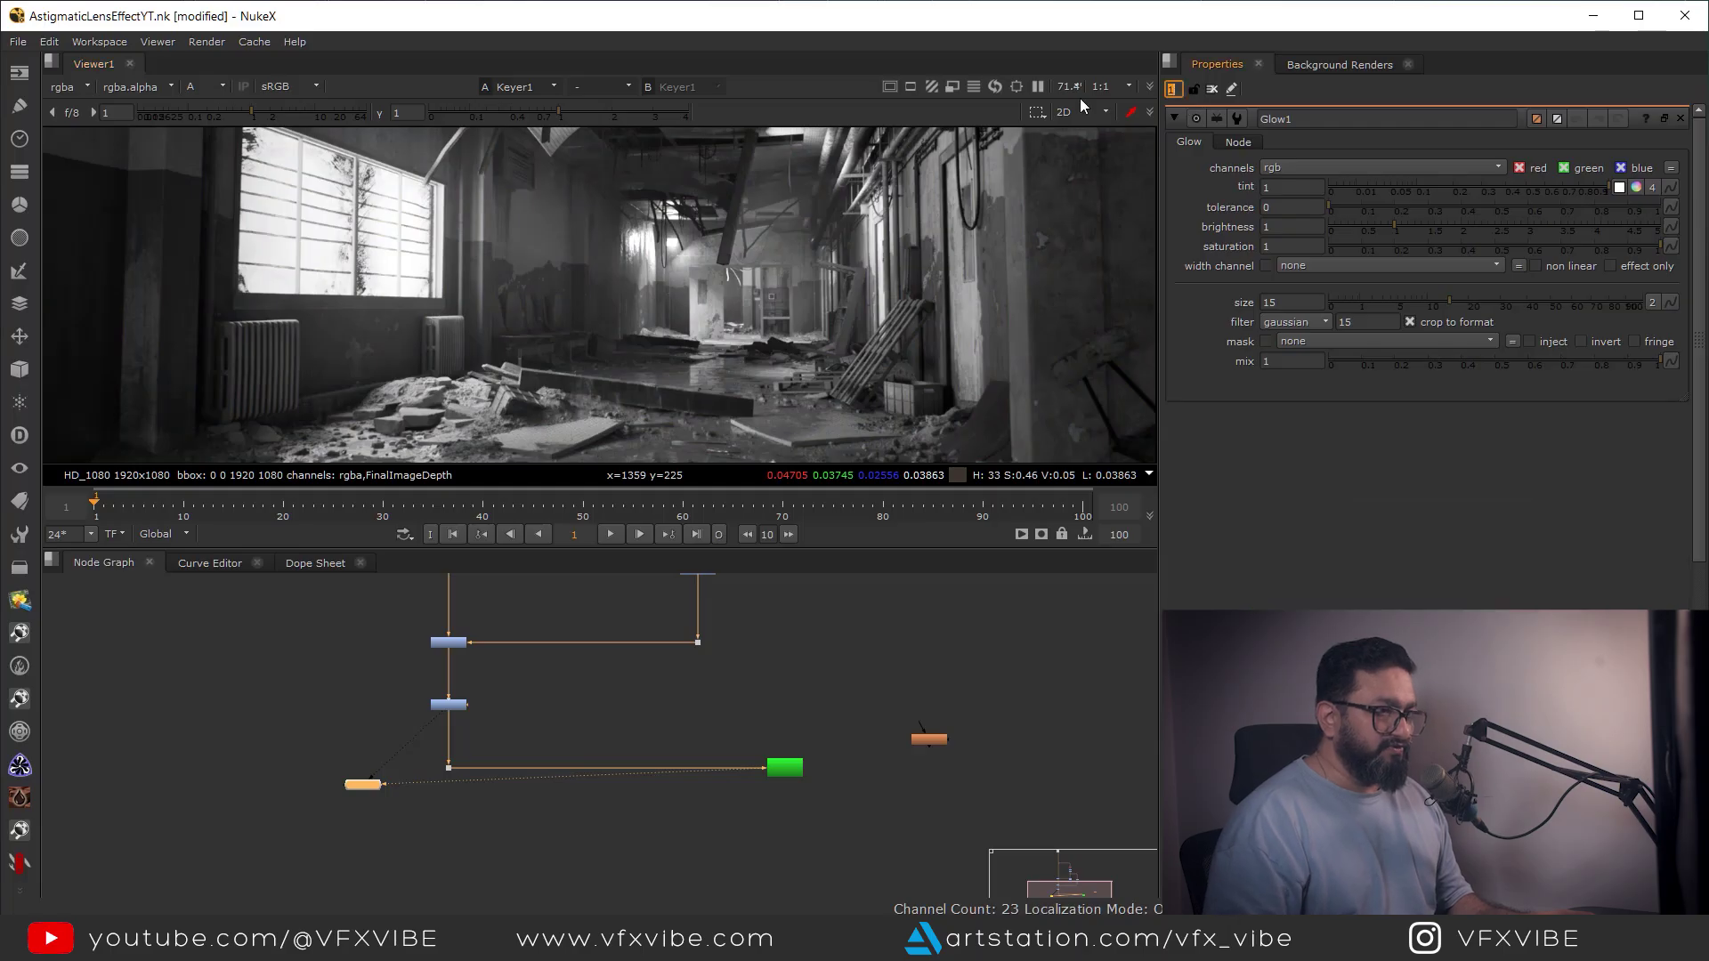
Raise the Keyer's luminance range value A to about 0.36 and return the viewer to colour
{"action": "double_click", "coordinate": [795, 771]}
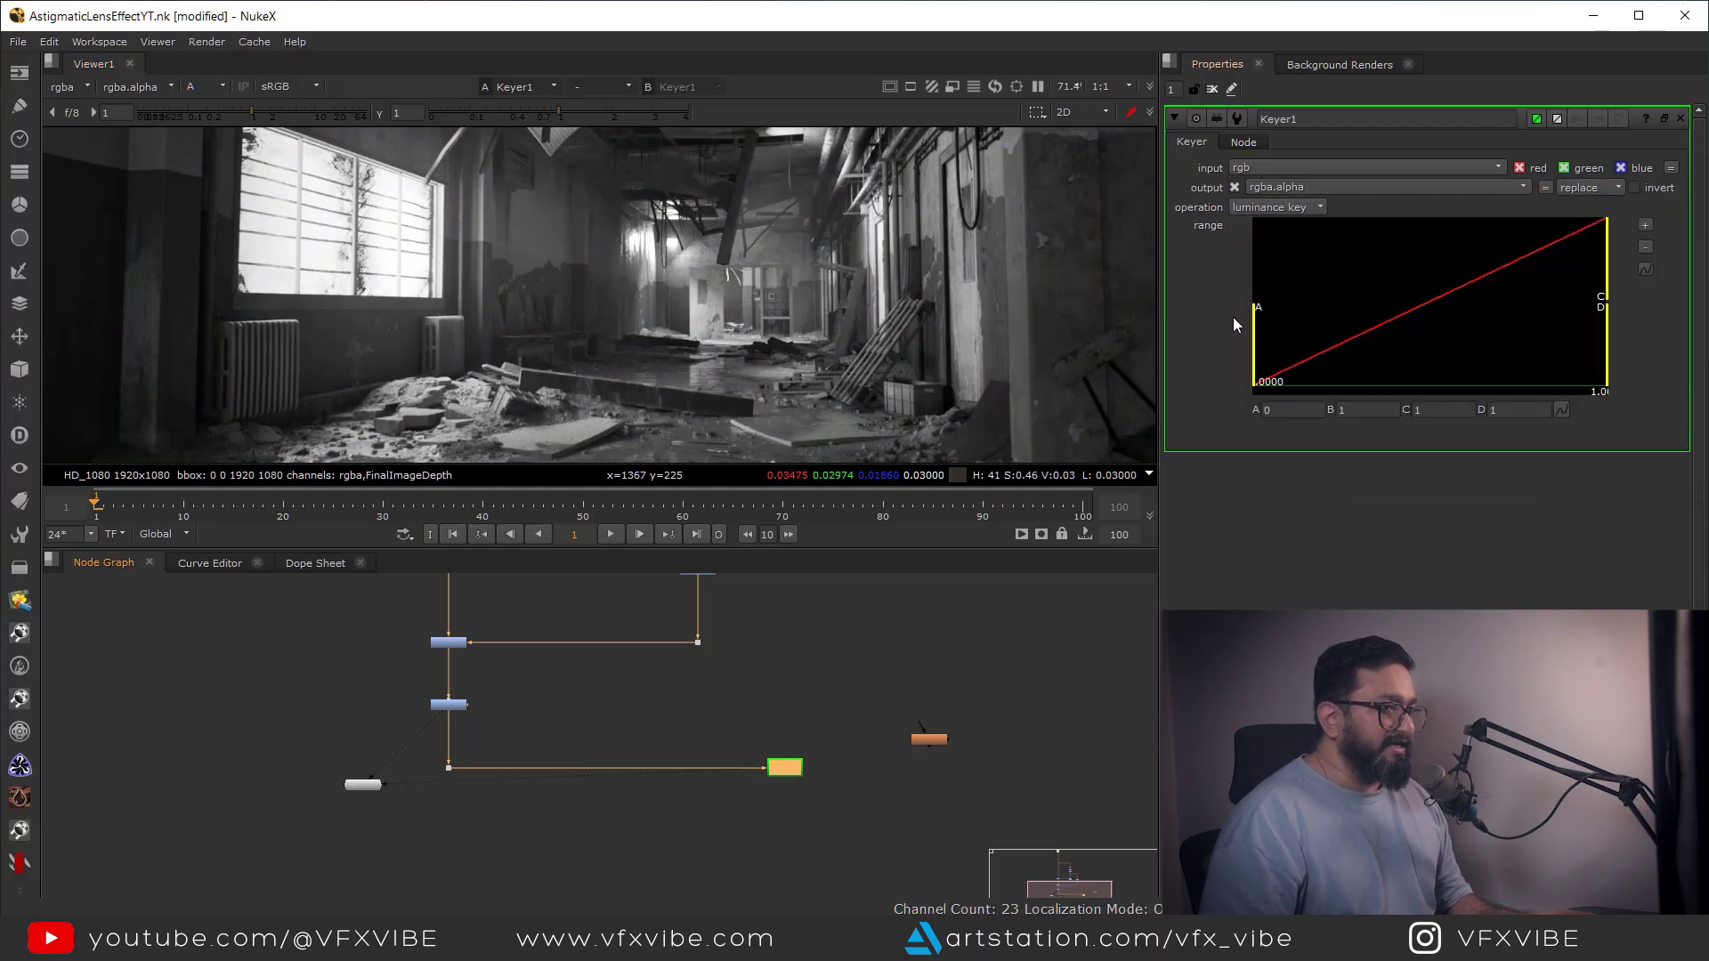
{"action": "left_click_drag", "start_coordinate": [1260, 316], "coordinate": [1467, 316]}
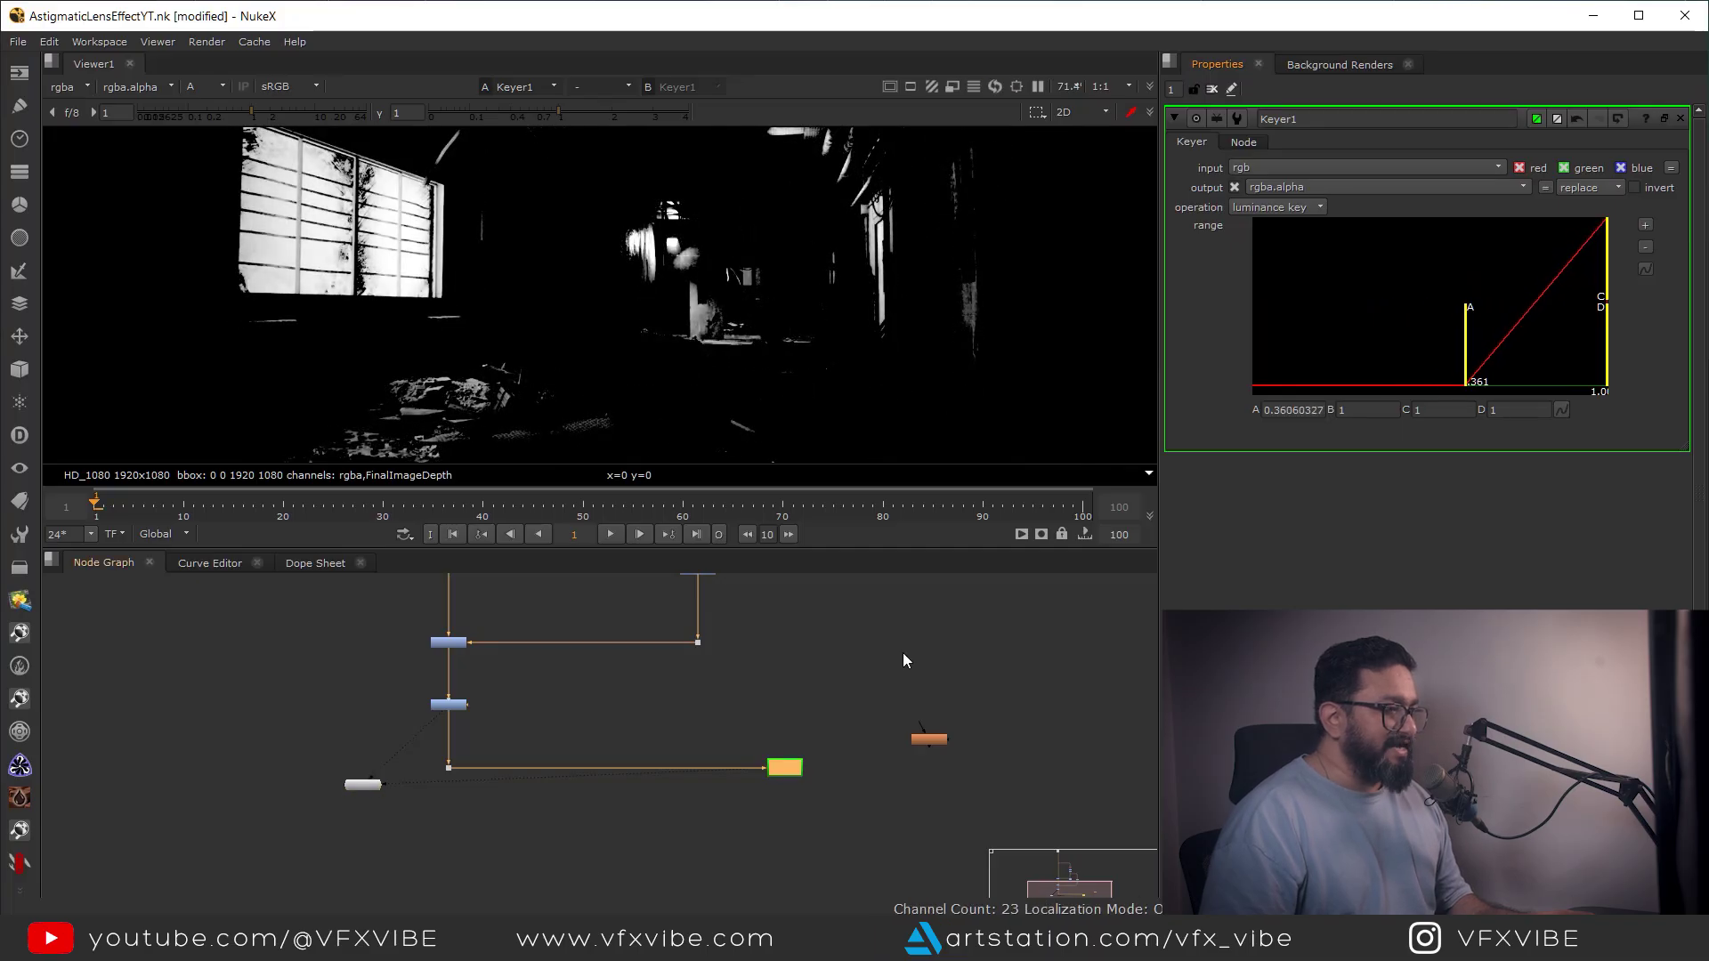
{"action": "middle_click_drag", "start_coordinate": [871, 650], "coordinate": [880, 606]}
{"action": "key", "text": "a"}
Add a Premult node below the Keyer and view its result
{"action": "middle_click_drag", "start_coordinate": [860, 723], "coordinate": [846, 683]}
{"action": "left_click", "coordinate": [774, 723]}
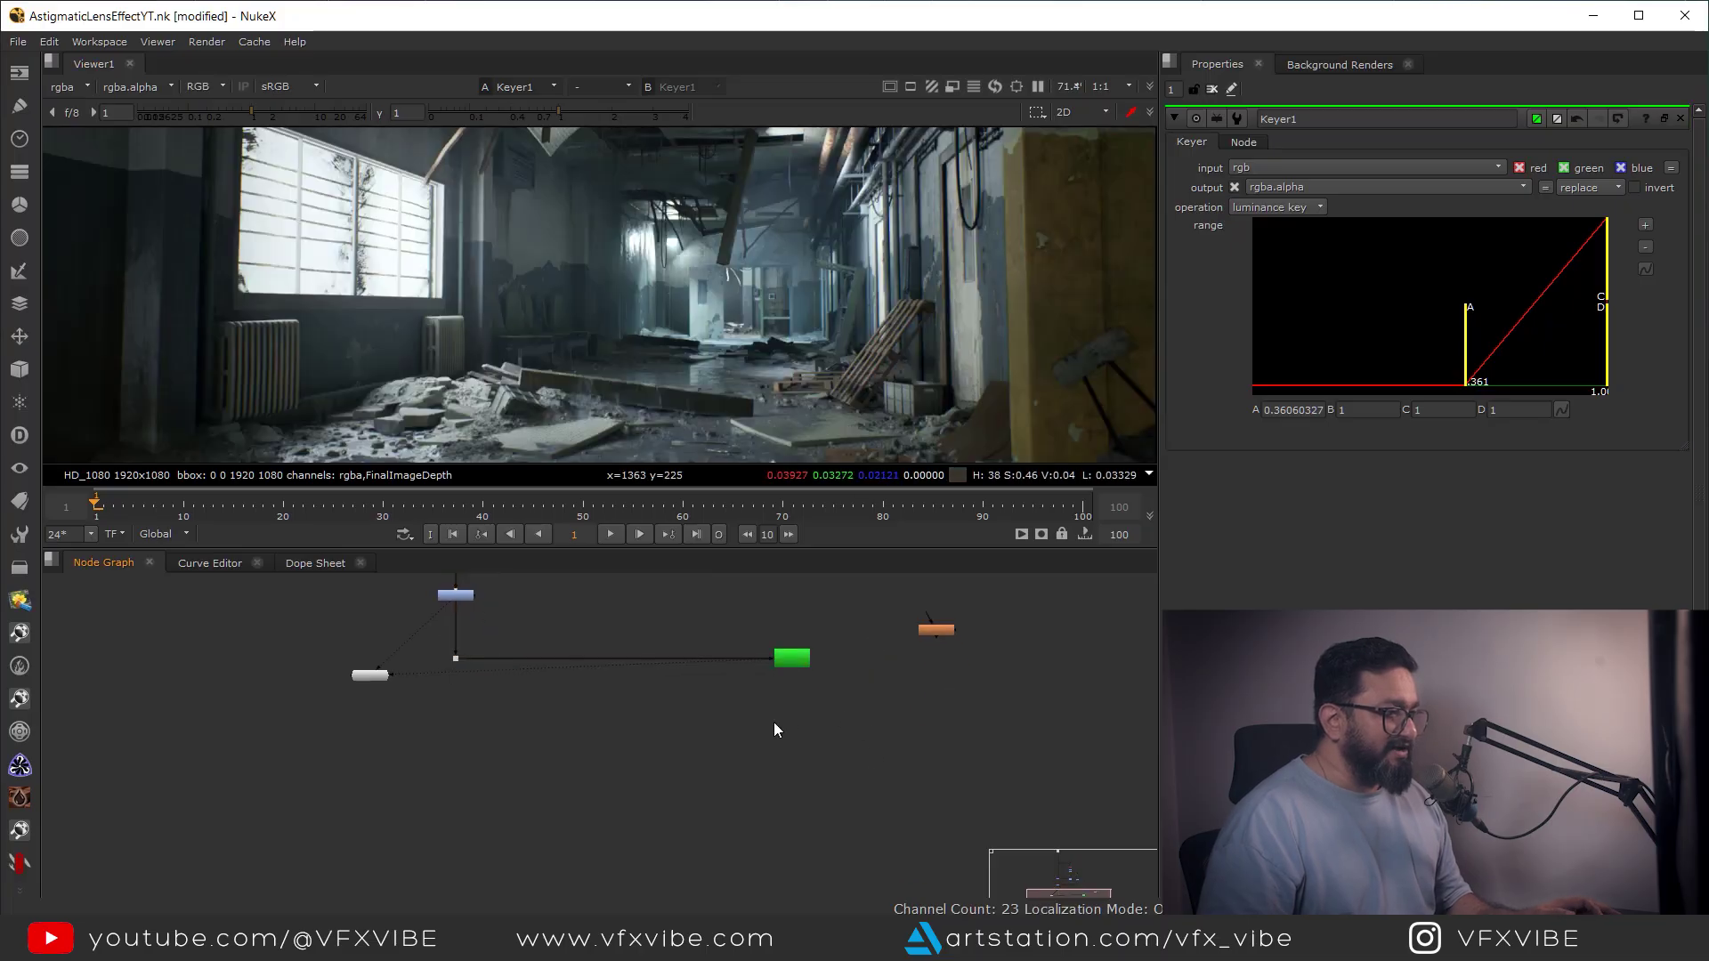
{"action": "key", "text": "Tab"}
{"action": "type", "text": "pre"}
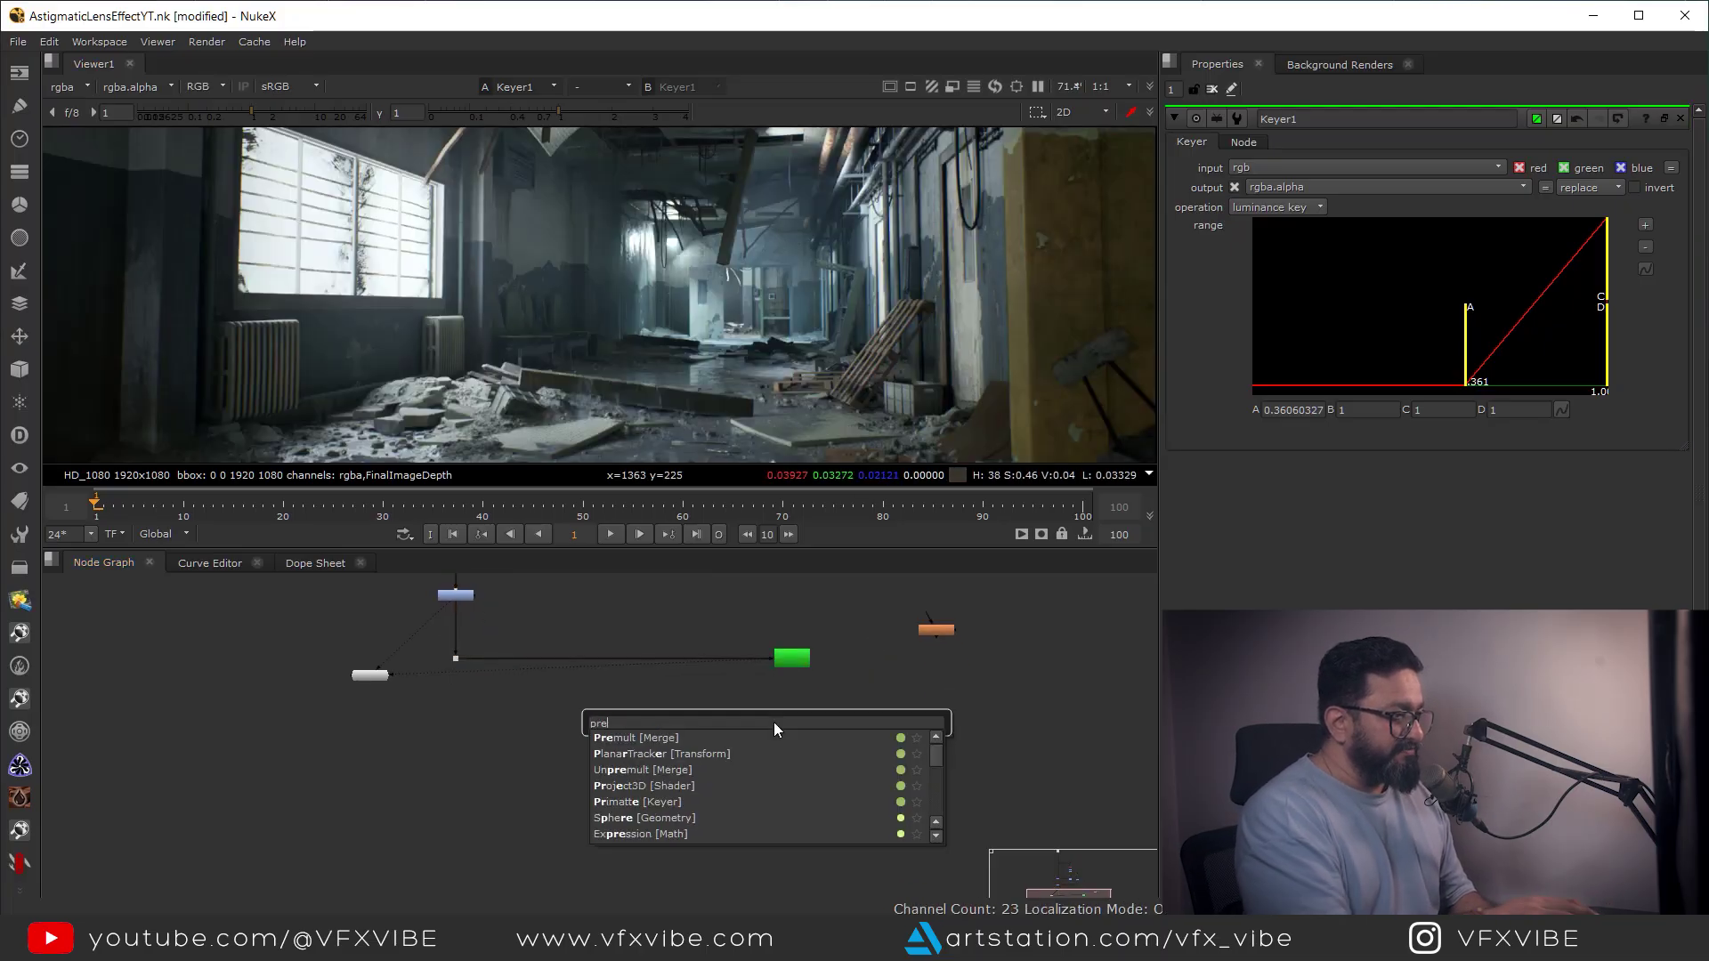
{"action": "left_click", "coordinate": [698, 738]}
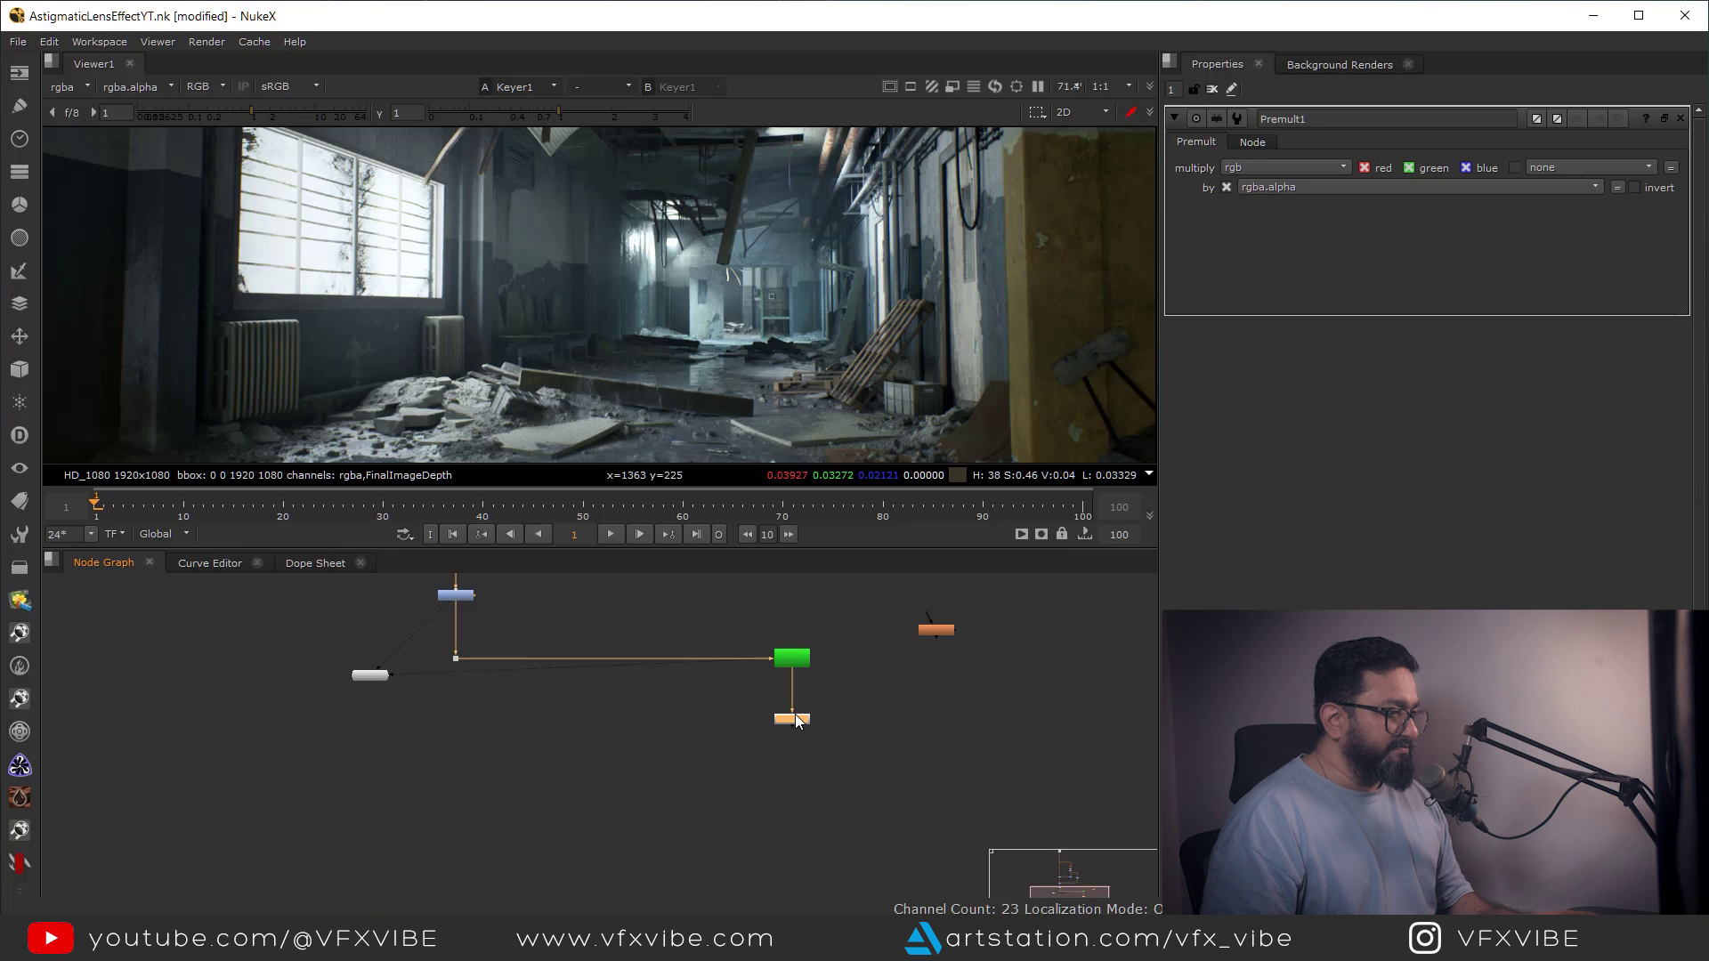
{"action": "key", "text": "1"}
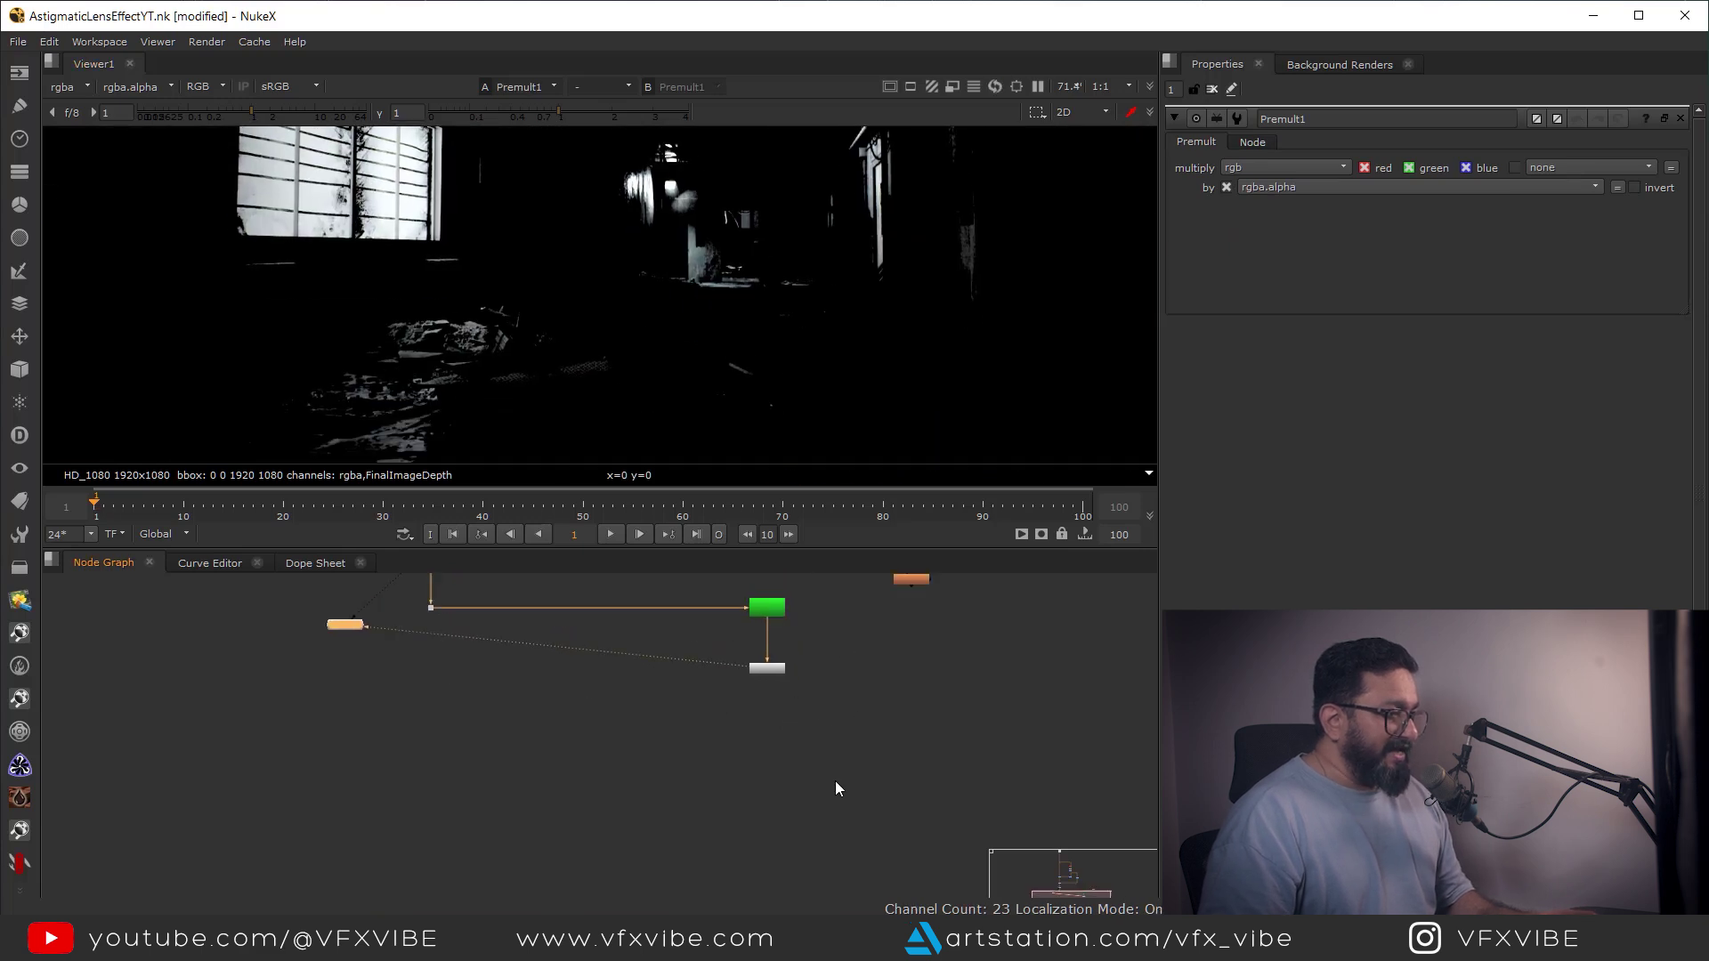
Connect the Glow node below the Premult, view its output, and enable effect only
{"action": "middle_click_drag", "start_coordinate": [835, 782], "coordinate": [835, 869]}
{"action": "left_click_drag", "start_coordinate": [916, 668], "coordinate": [773, 819]}
{"action": "middle_click_drag", "start_coordinate": [783, 794], "coordinate": [790, 750]}
{"action": "left_click_drag", "start_coordinate": [771, 776], "coordinate": [767, 762]}
{"action": "key", "text": "1"}
{"action": "double_click", "coordinate": [777, 760]}
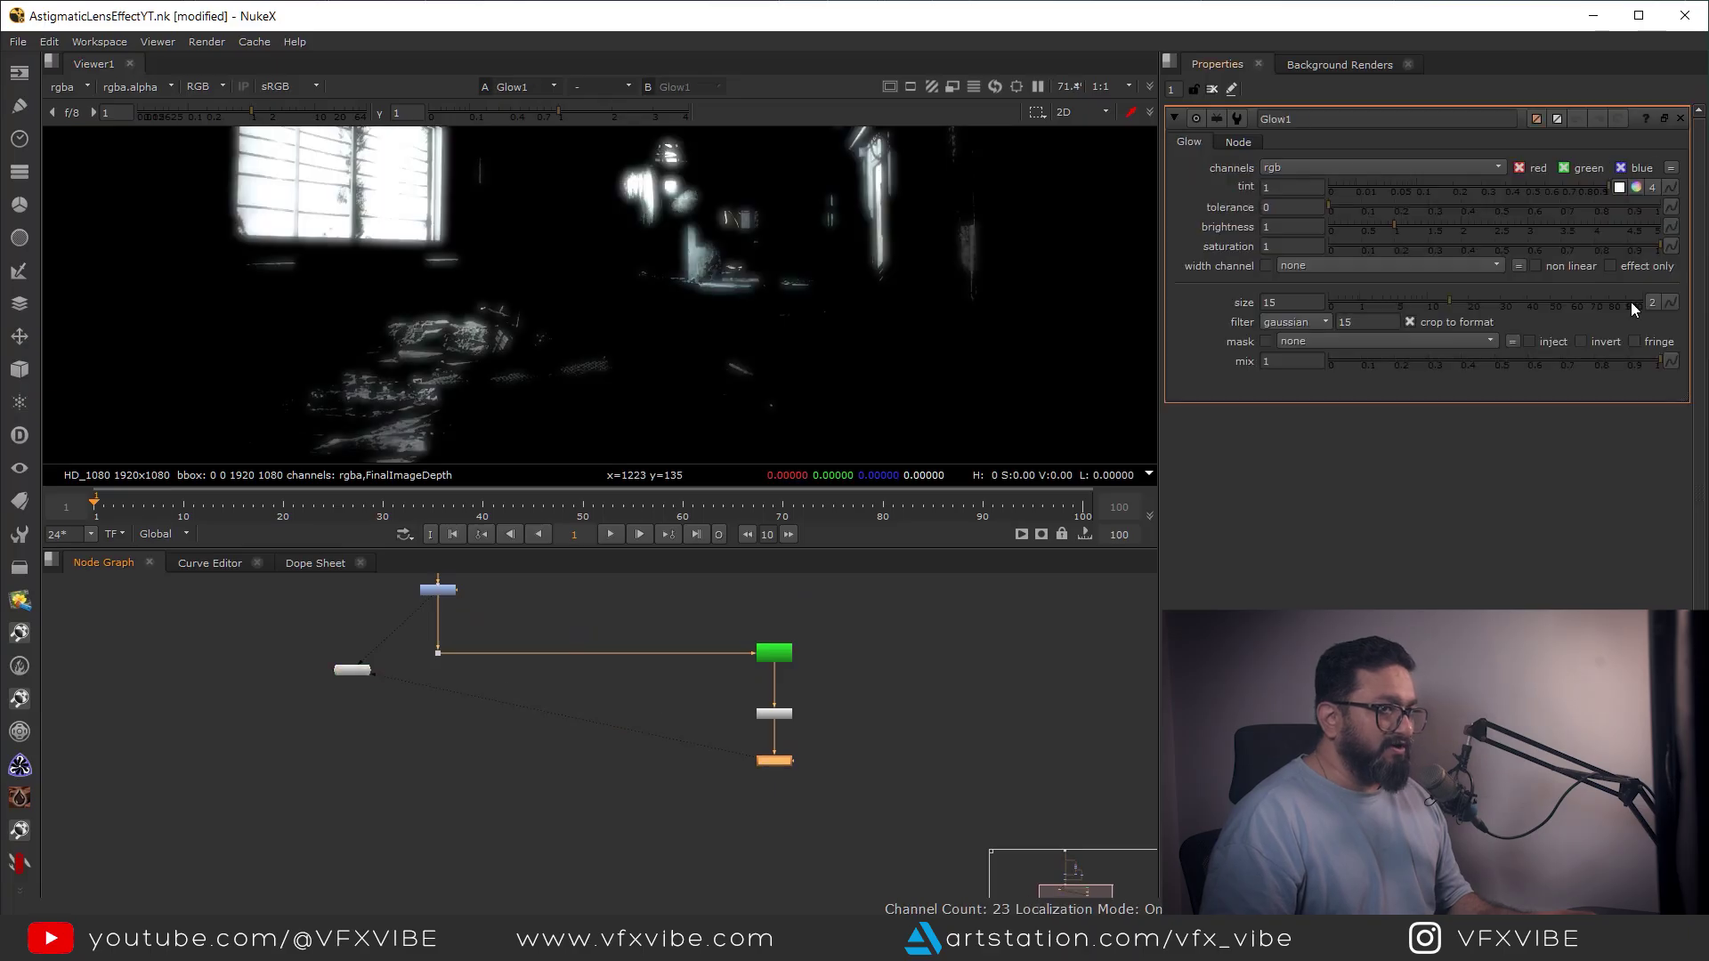
{"action": "left_click", "coordinate": [1610, 265]}
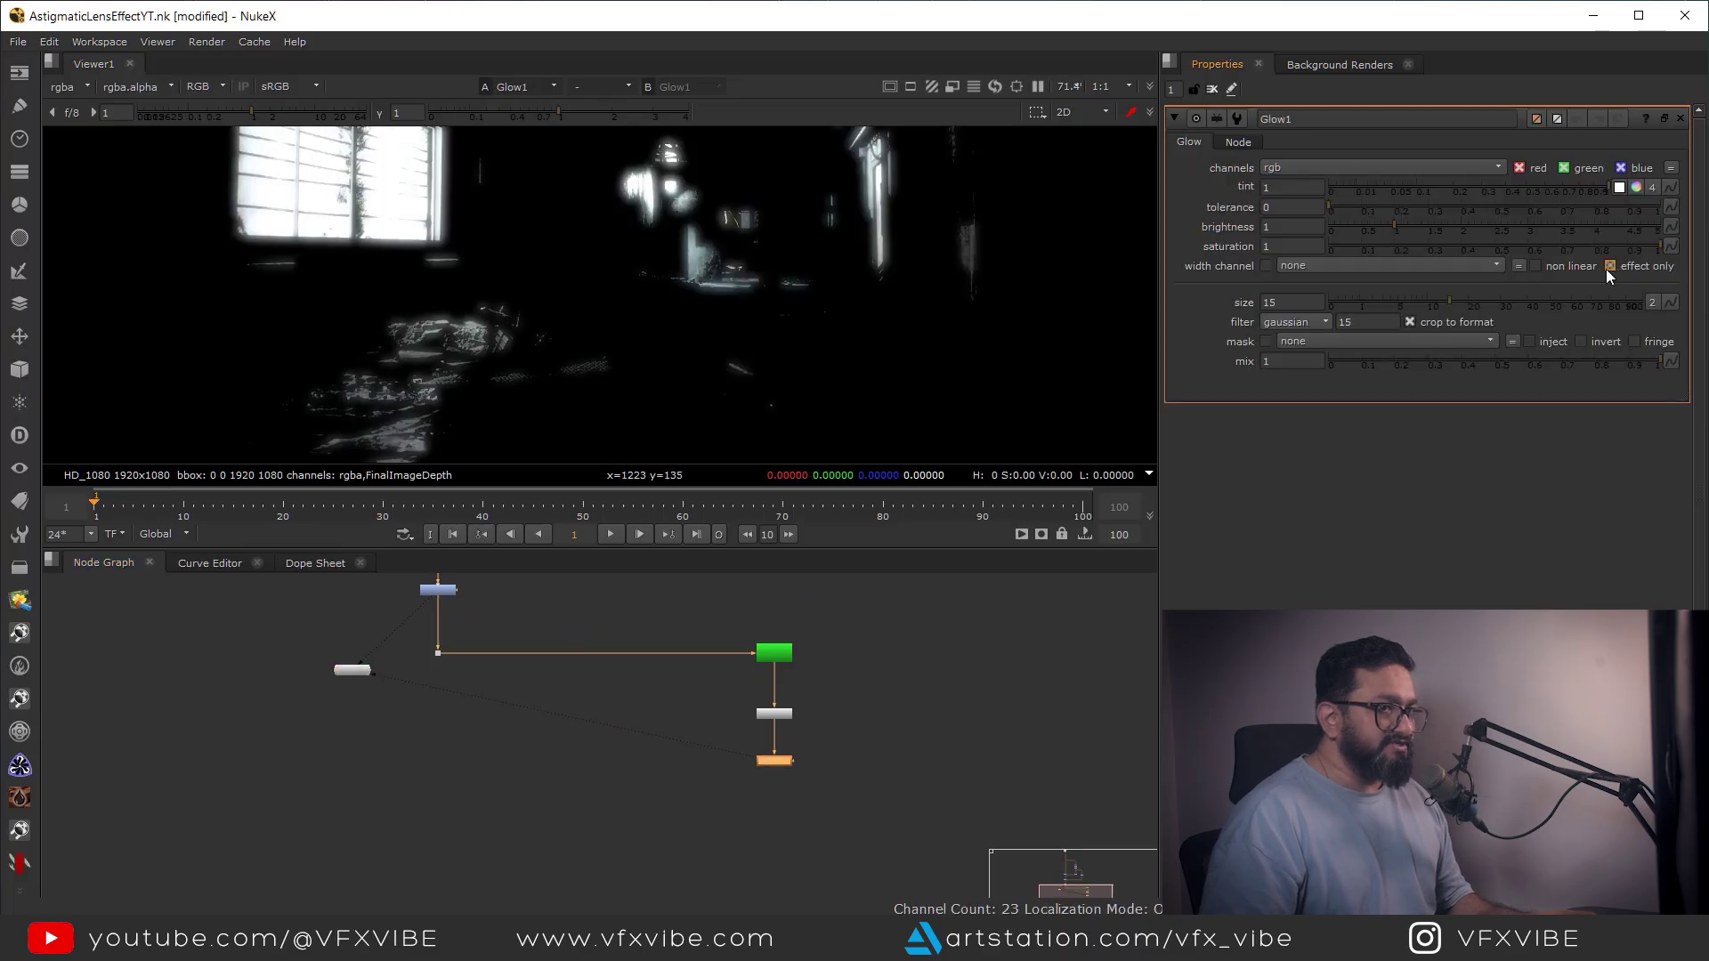
Add a Merge node with B from the main-branch Dot and A from the Glow, routed through a corner Dot
{"action": "middle_click_drag", "start_coordinate": [463, 809], "coordinate": [537, 745]}
{"action": "left_click", "coordinate": [514, 751]}
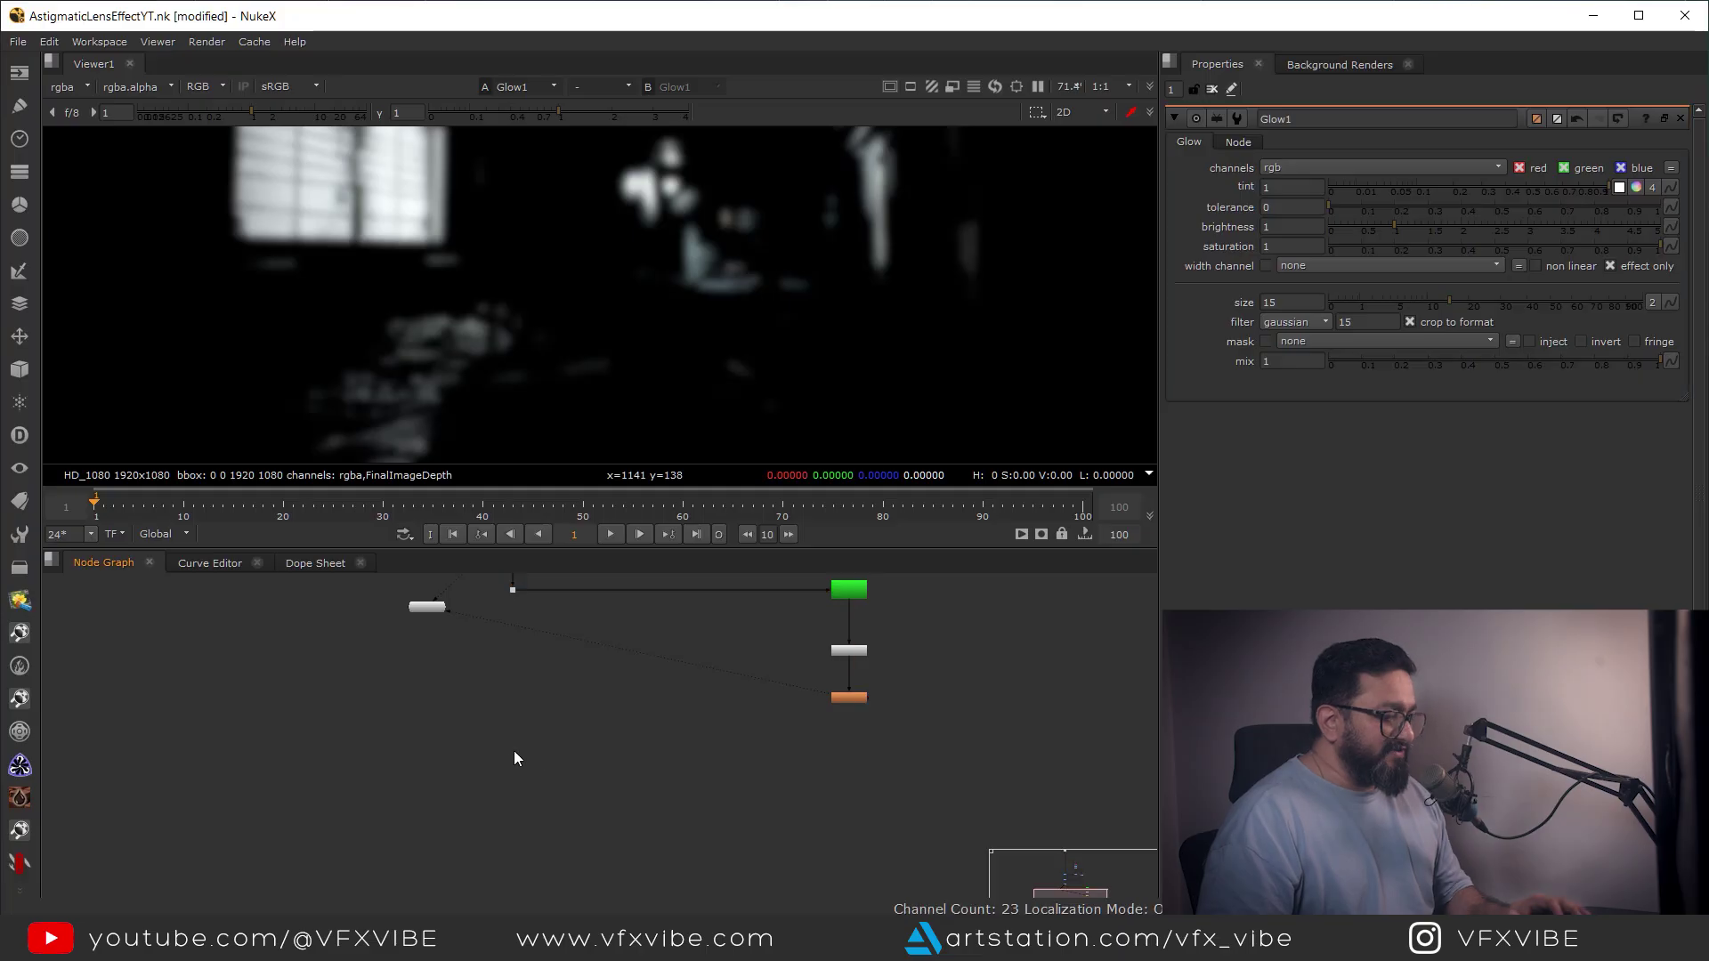
{"action": "key", "text": "m"}
{"action": "left_click_drag", "start_coordinate": [514, 742], "coordinate": [516, 595]}
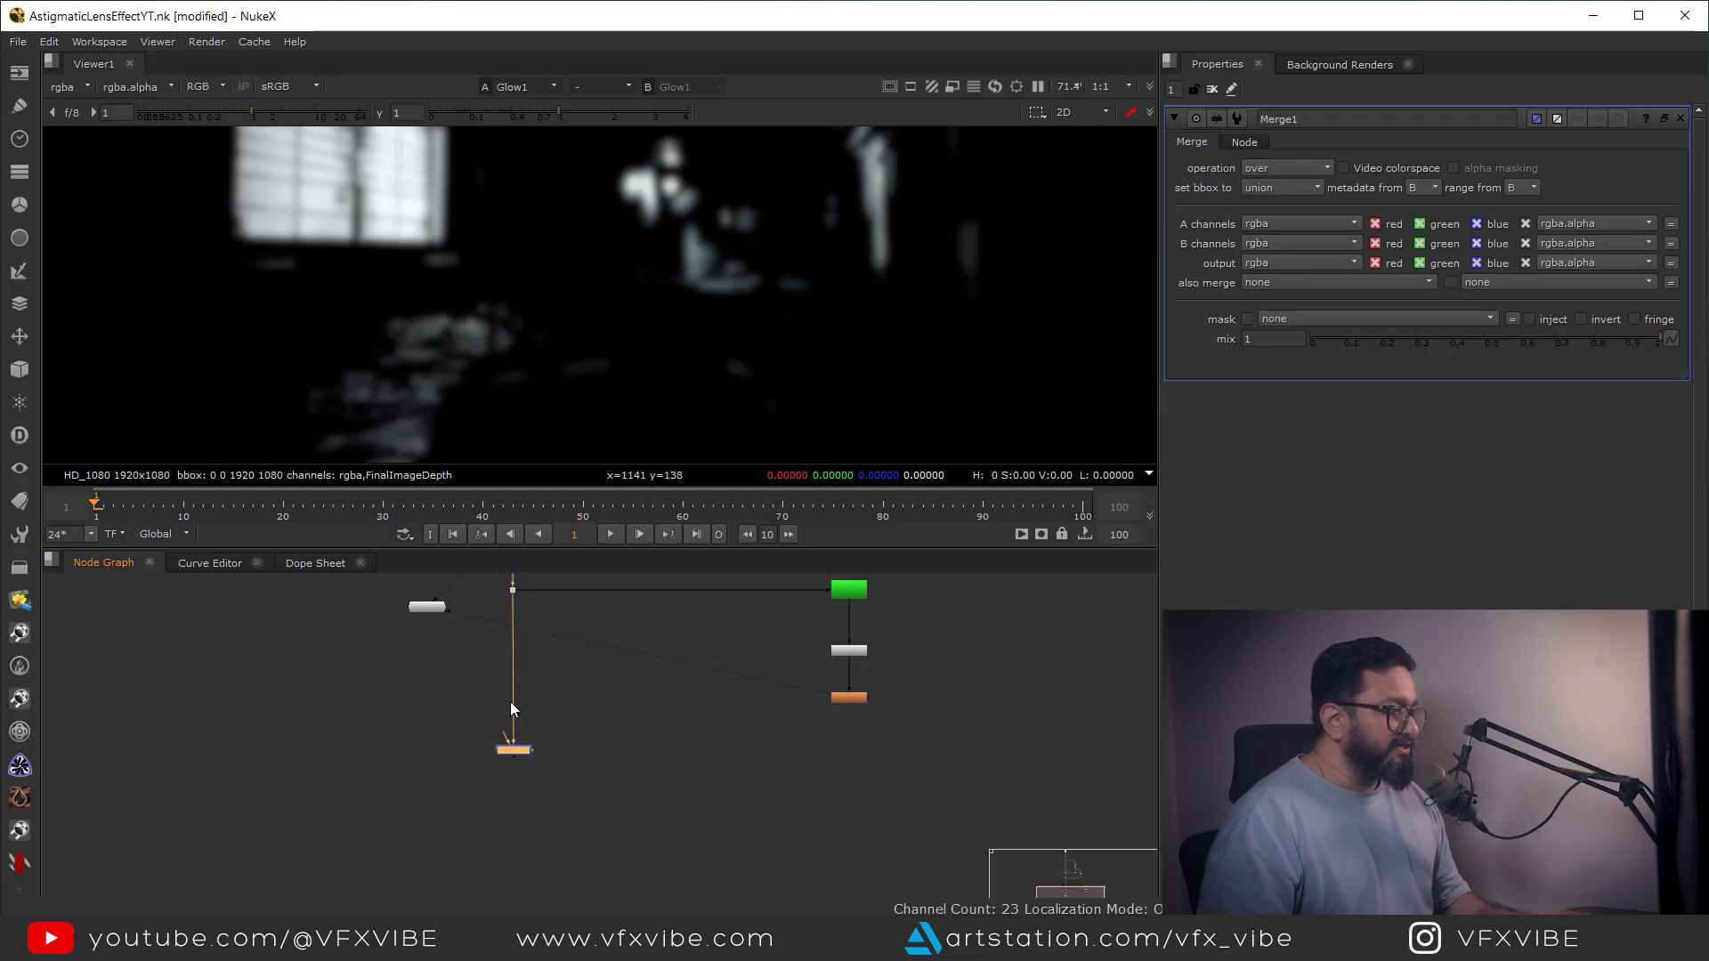
{"action": "left_click_drag", "start_coordinate": [501, 735], "coordinate": [830, 697]}
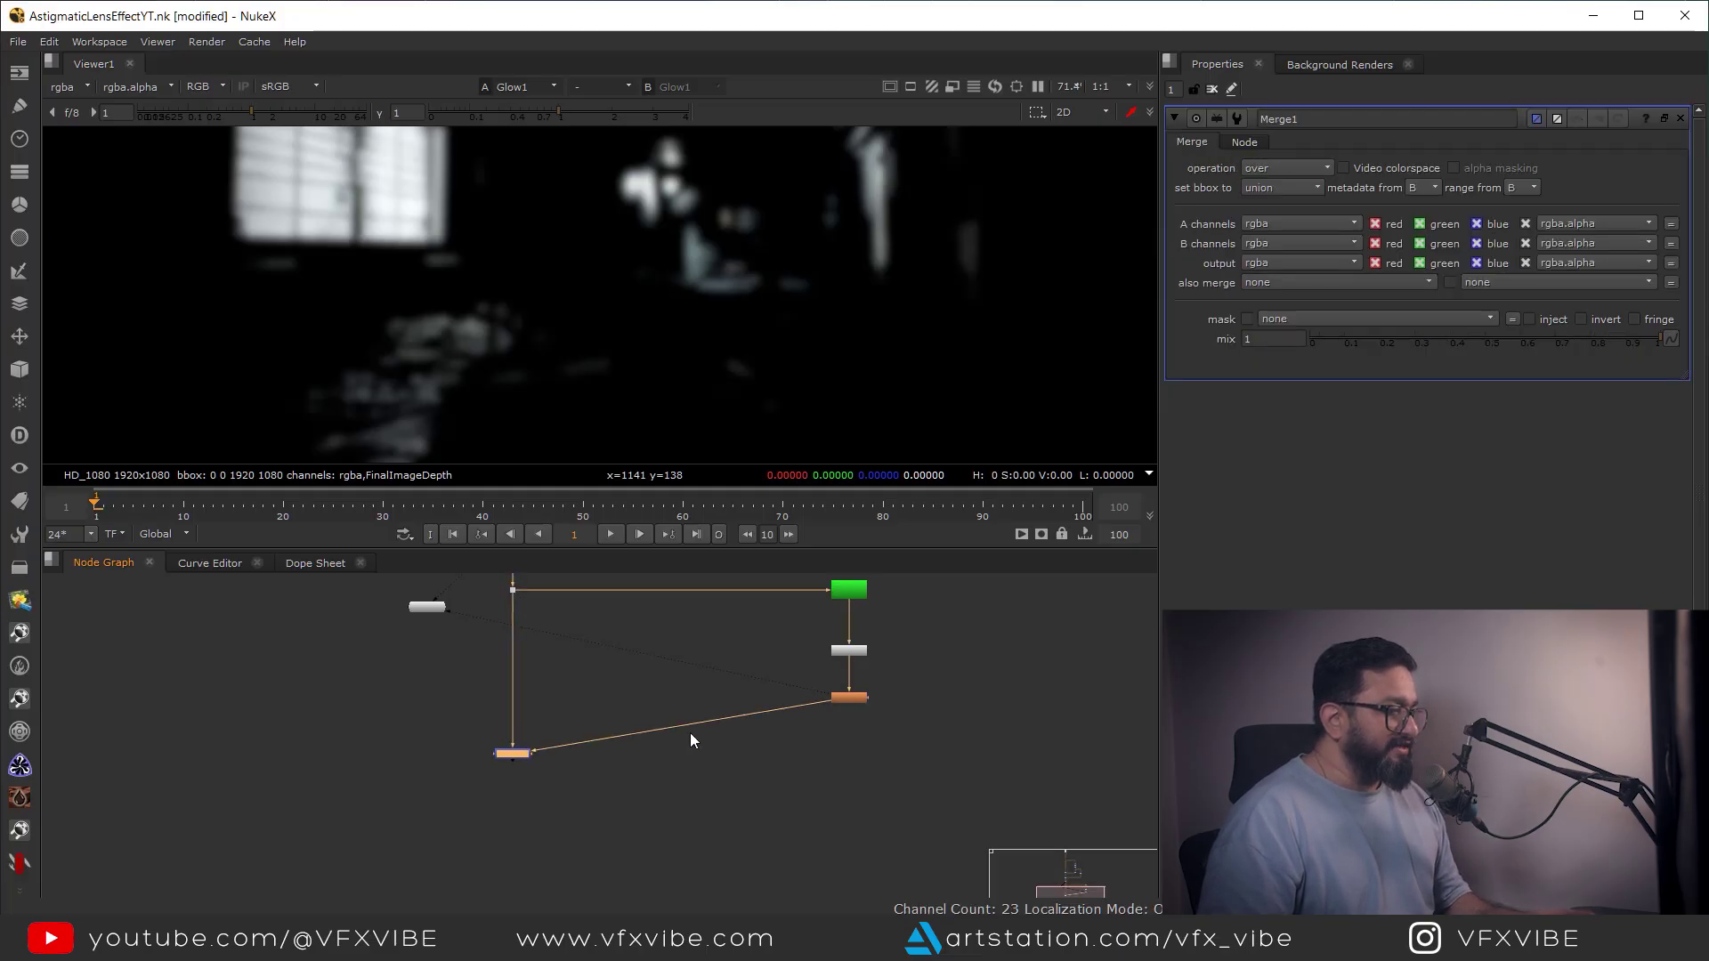
{"action": "left_click_drag", "start_coordinate": [682, 728], "coordinate": [845, 758], "text": "ctrl"}
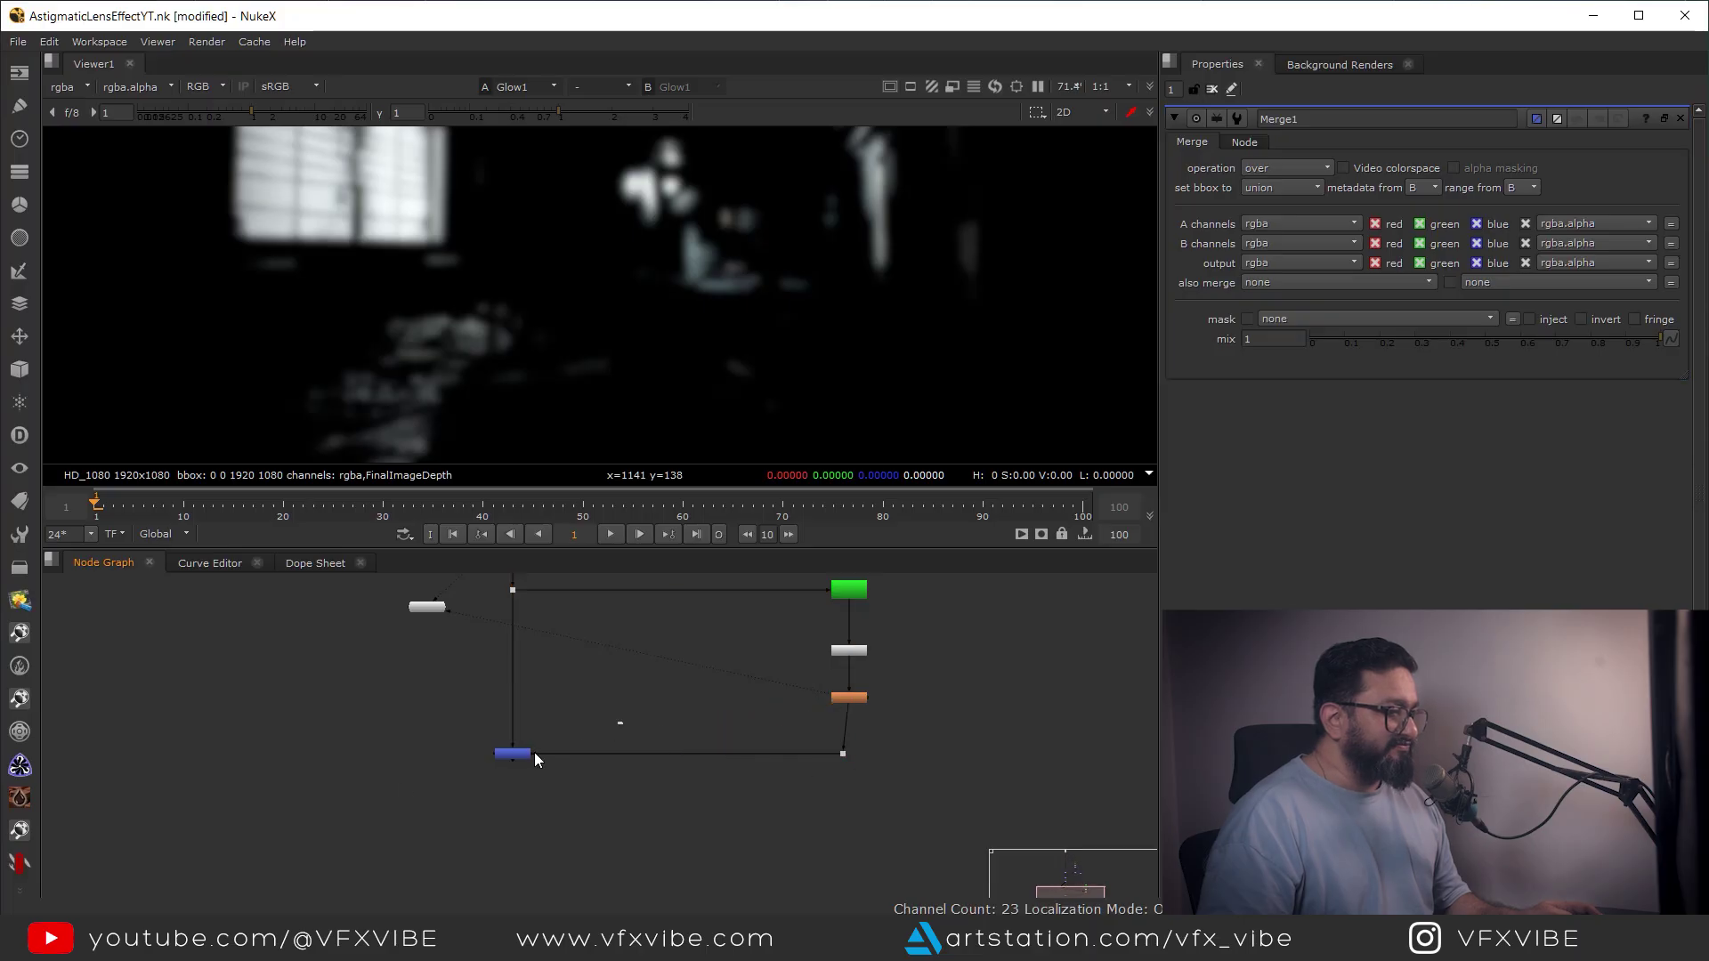
View the Merge result and set its operation to plus
{"action": "left_click", "coordinate": [521, 754]}
{"action": "key", "text": "1"}
{"action": "left_click", "coordinate": [521, 755]}
{"action": "left_click", "coordinate": [1282, 167]}
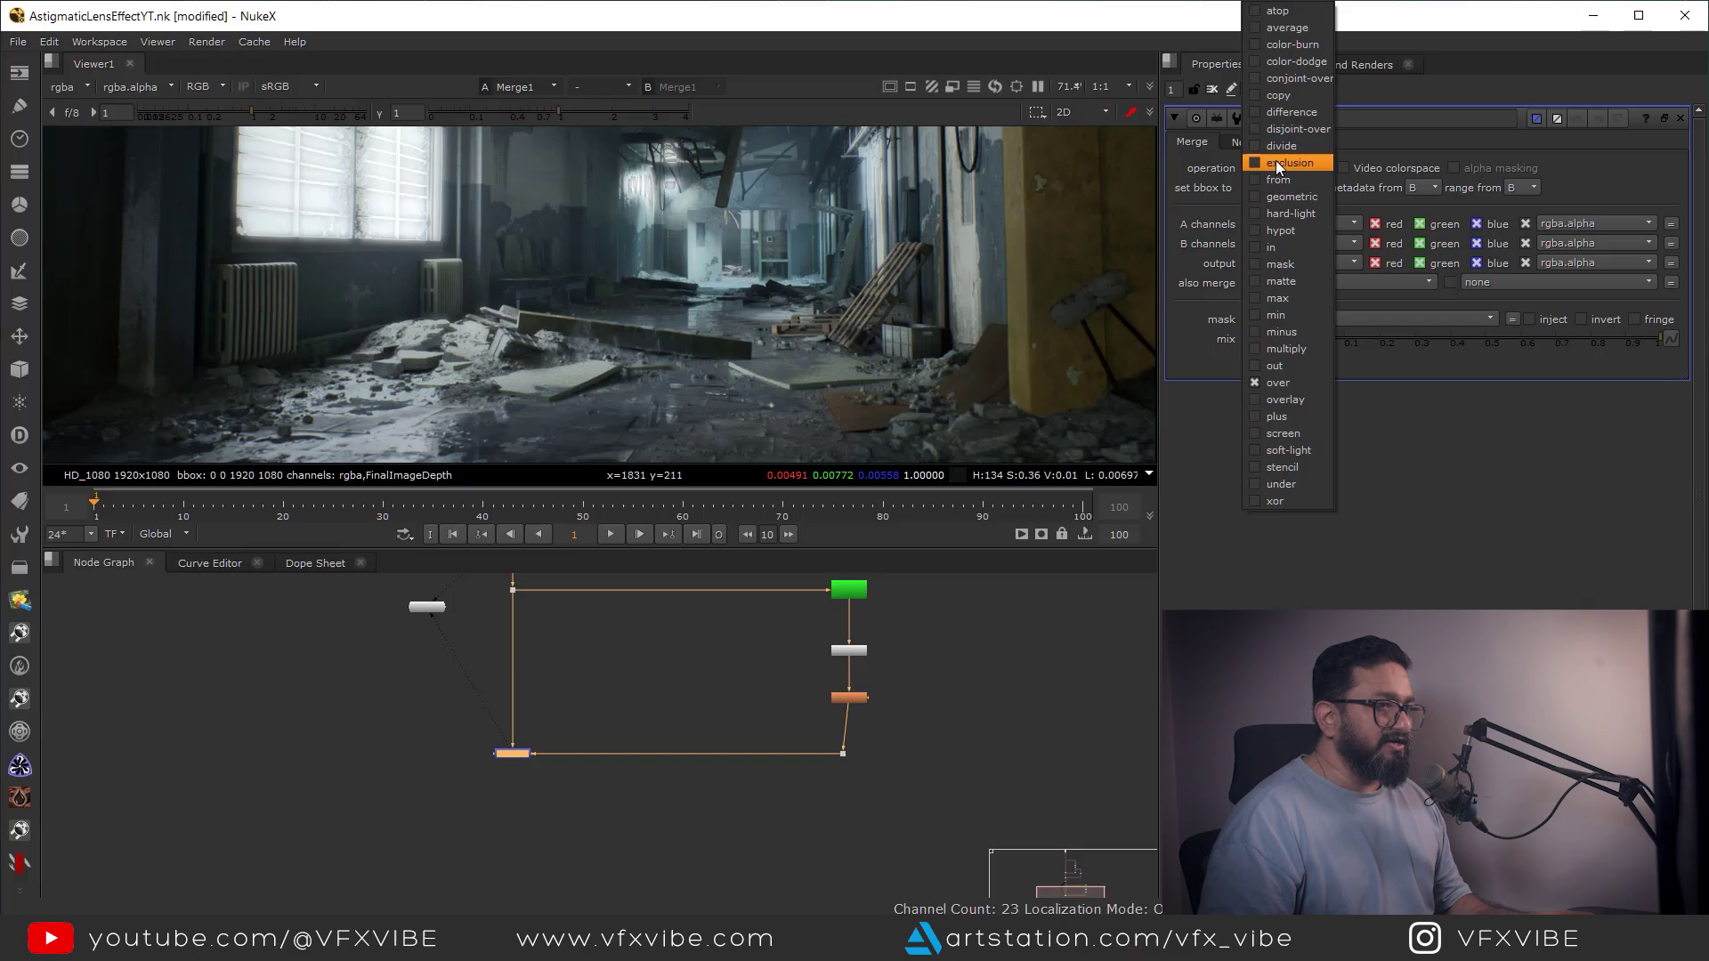
{"action": "left_click", "coordinate": [1277, 416]}
{"action": "scroll", "coordinate": [701, 241], "scroll_direction": "up", "scroll_amount": 6}
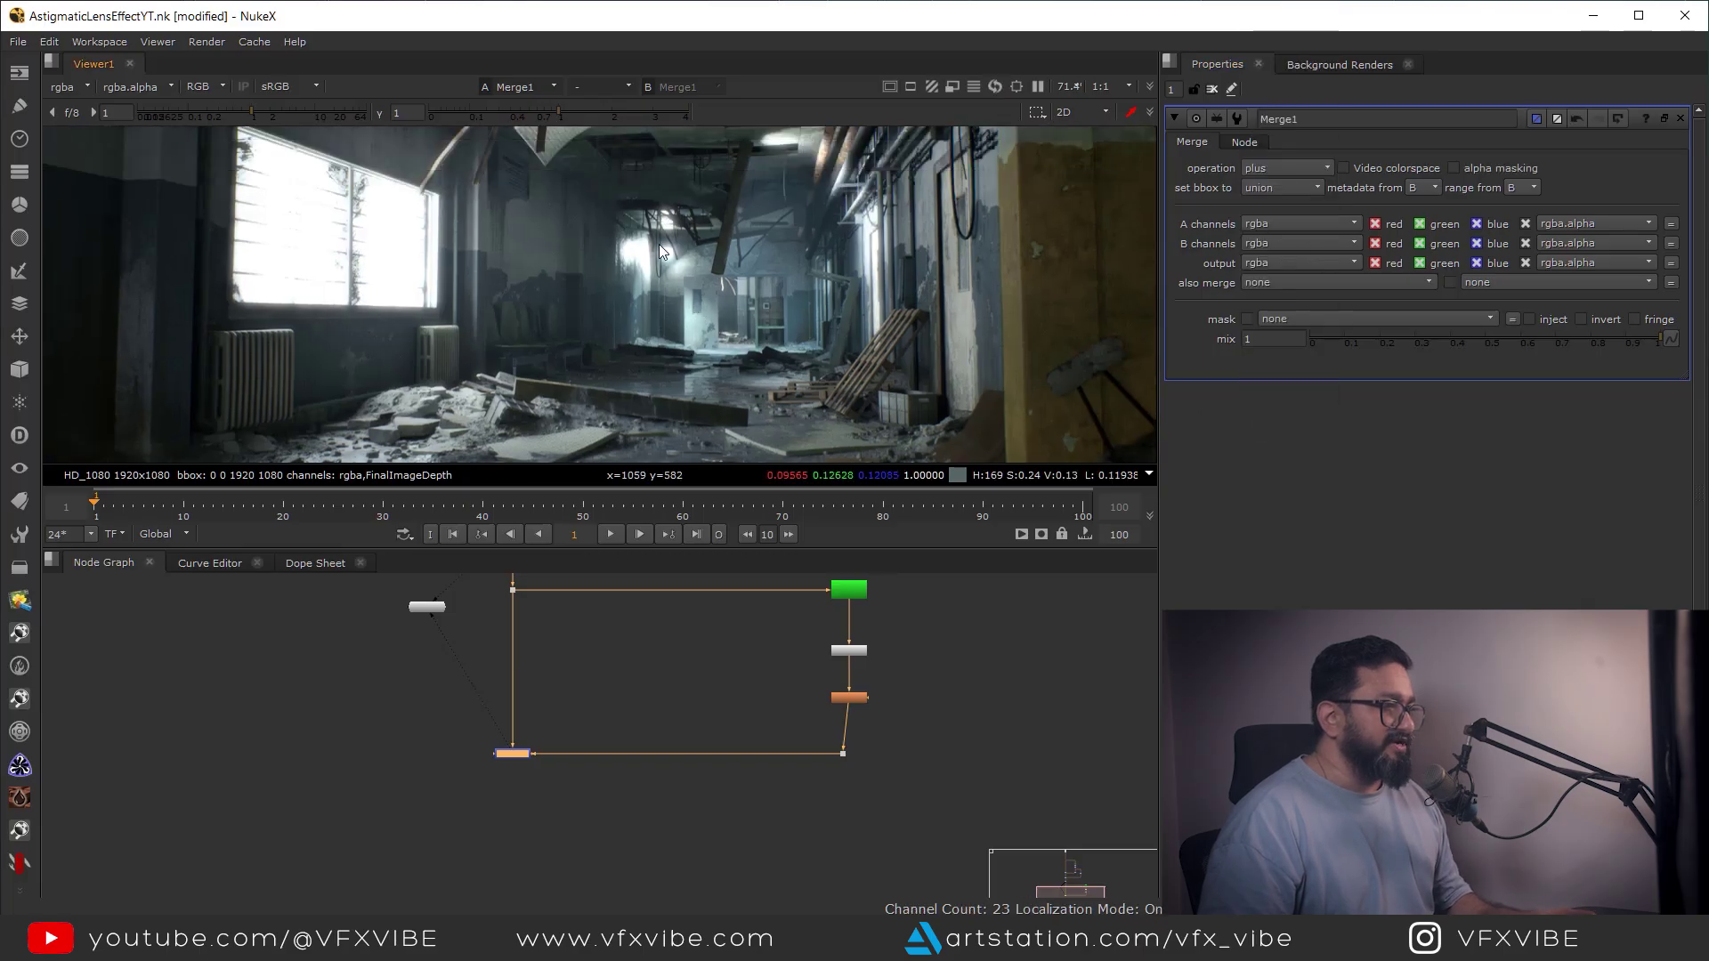
Align the corner Dot under the Glow, and move the Merge, corner Dot and Glow down to make room below the Premult
{"action": "left_click_drag", "start_coordinate": [840, 755], "coordinate": [849, 756]}
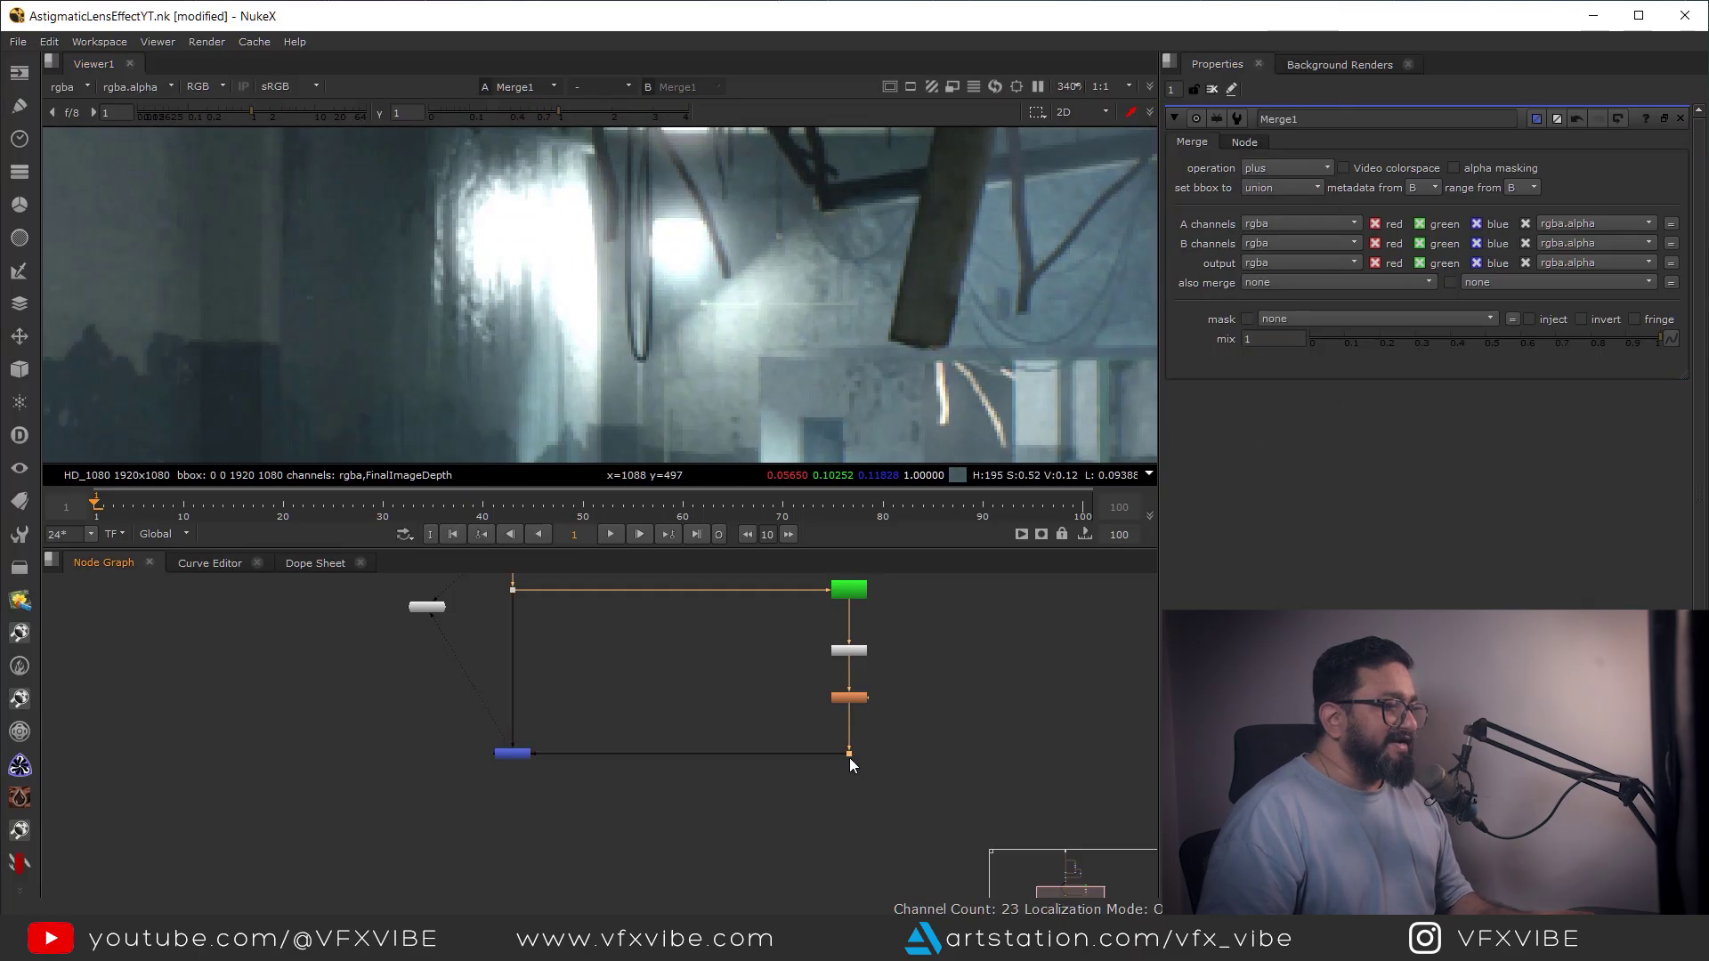
{"action": "scroll", "coordinate": [871, 717], "scroll_direction": "up", "scroll_amount": 3}
{"action": "scroll", "coordinate": [805, 710], "scroll_direction": "down", "scroll_amount": 3}
{"action": "left_click_drag", "start_coordinate": [443, 811], "coordinate": [922, 736]}
{"action": "left_click_drag", "start_coordinate": [489, 742], "coordinate": [477, 832]}
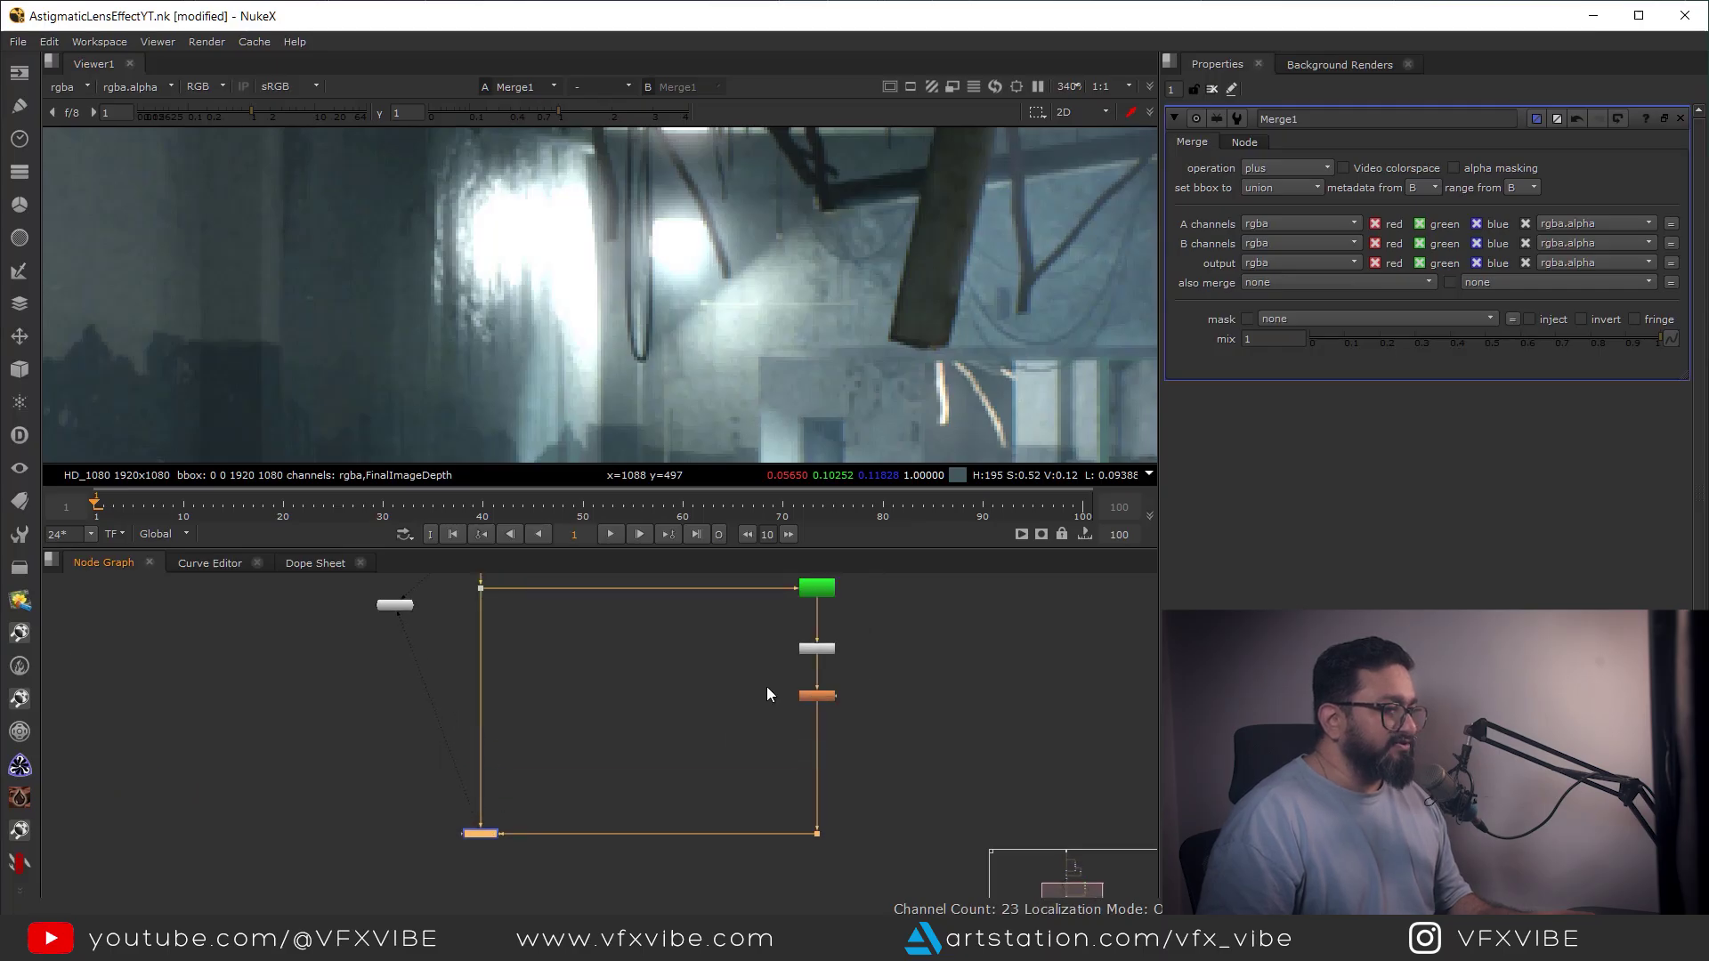
{"action": "scroll", "coordinate": [765, 683], "scroll_direction": "up", "scroll_amount": 3}
{"action": "left_click_drag", "start_coordinate": [871, 719], "coordinate": [870, 808]}
Insert a Transform node between Premult1 and Glow1
{"action": "left_click", "coordinate": [869, 611]}
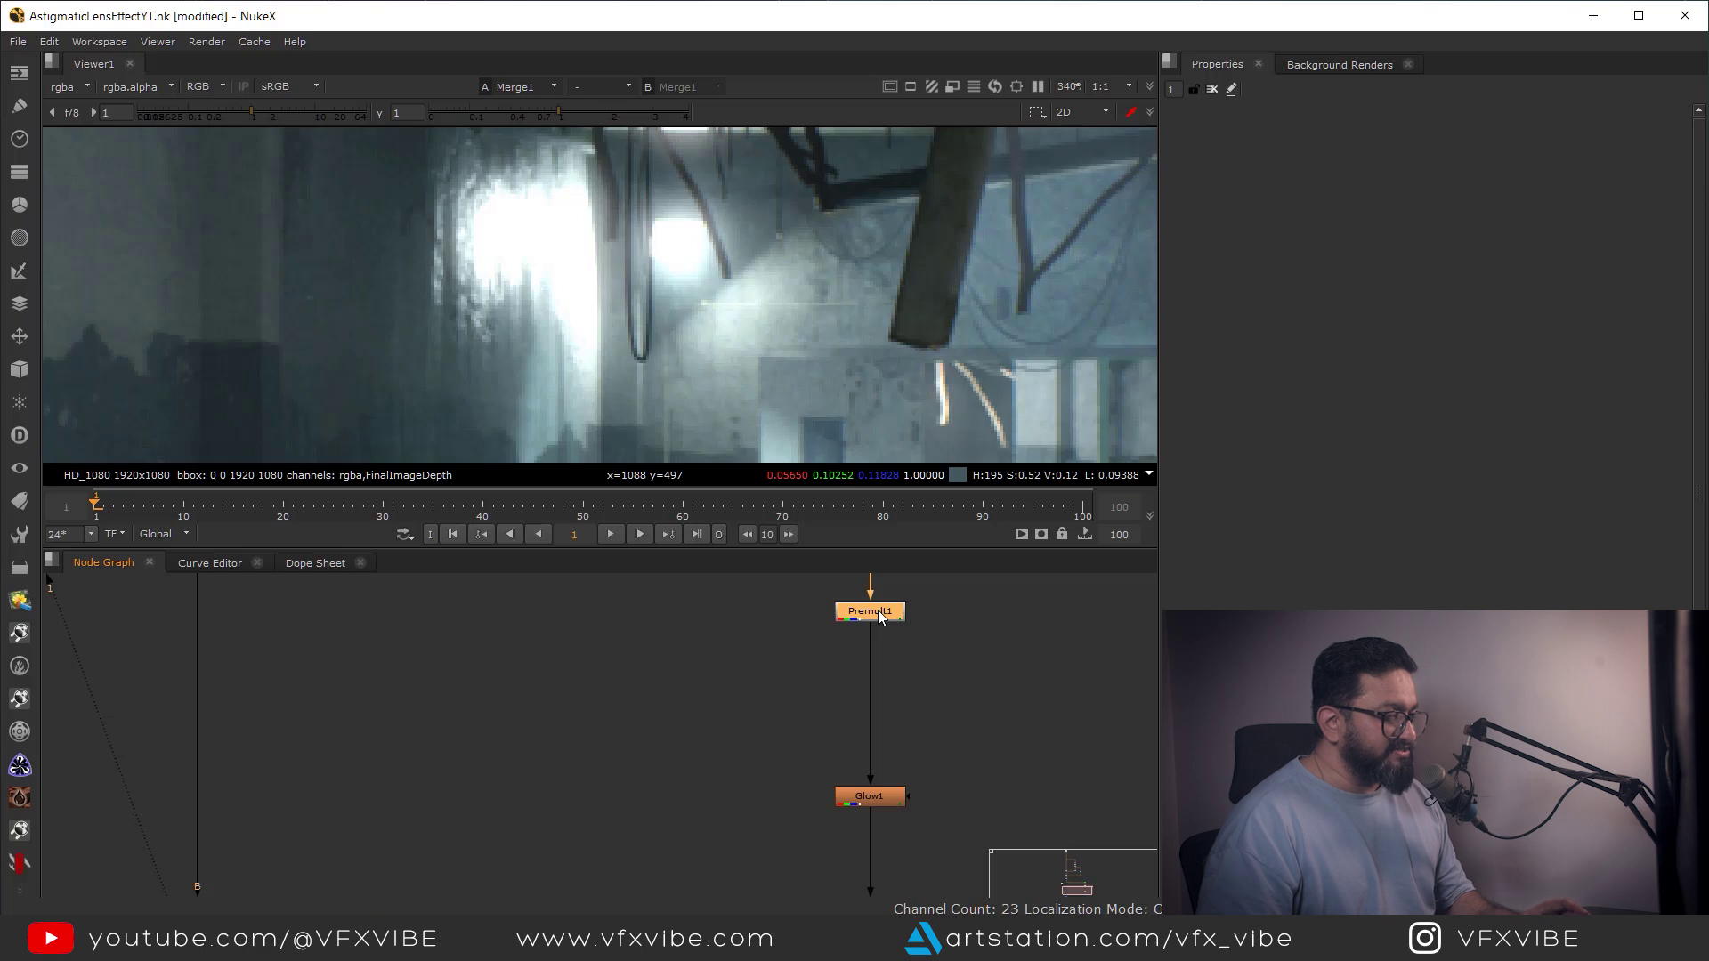
{"action": "key", "text": "t"}
{"action": "left_click_drag", "start_coordinate": [893, 642], "coordinate": [893, 684]}
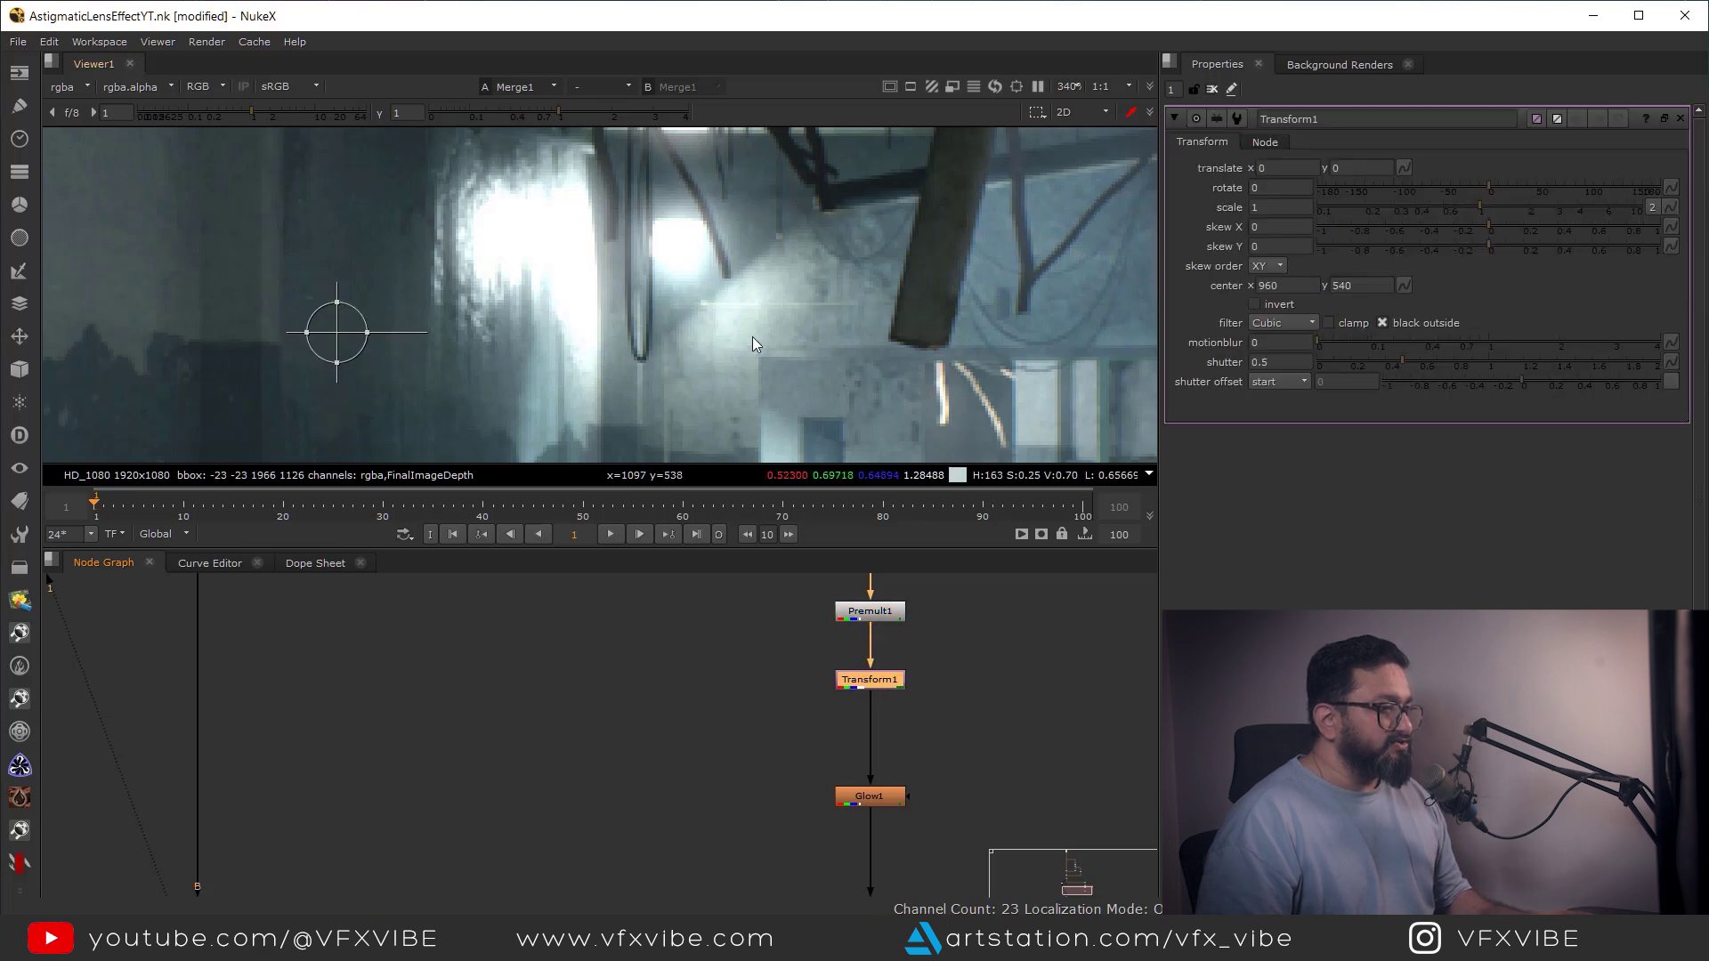
{"action": "scroll", "coordinate": [817, 327], "scroll_direction": "down", "scroll_amount": 5}
{"action": "scroll", "coordinate": [816, 325], "scroll_direction": "down", "scroll_amount": 3}
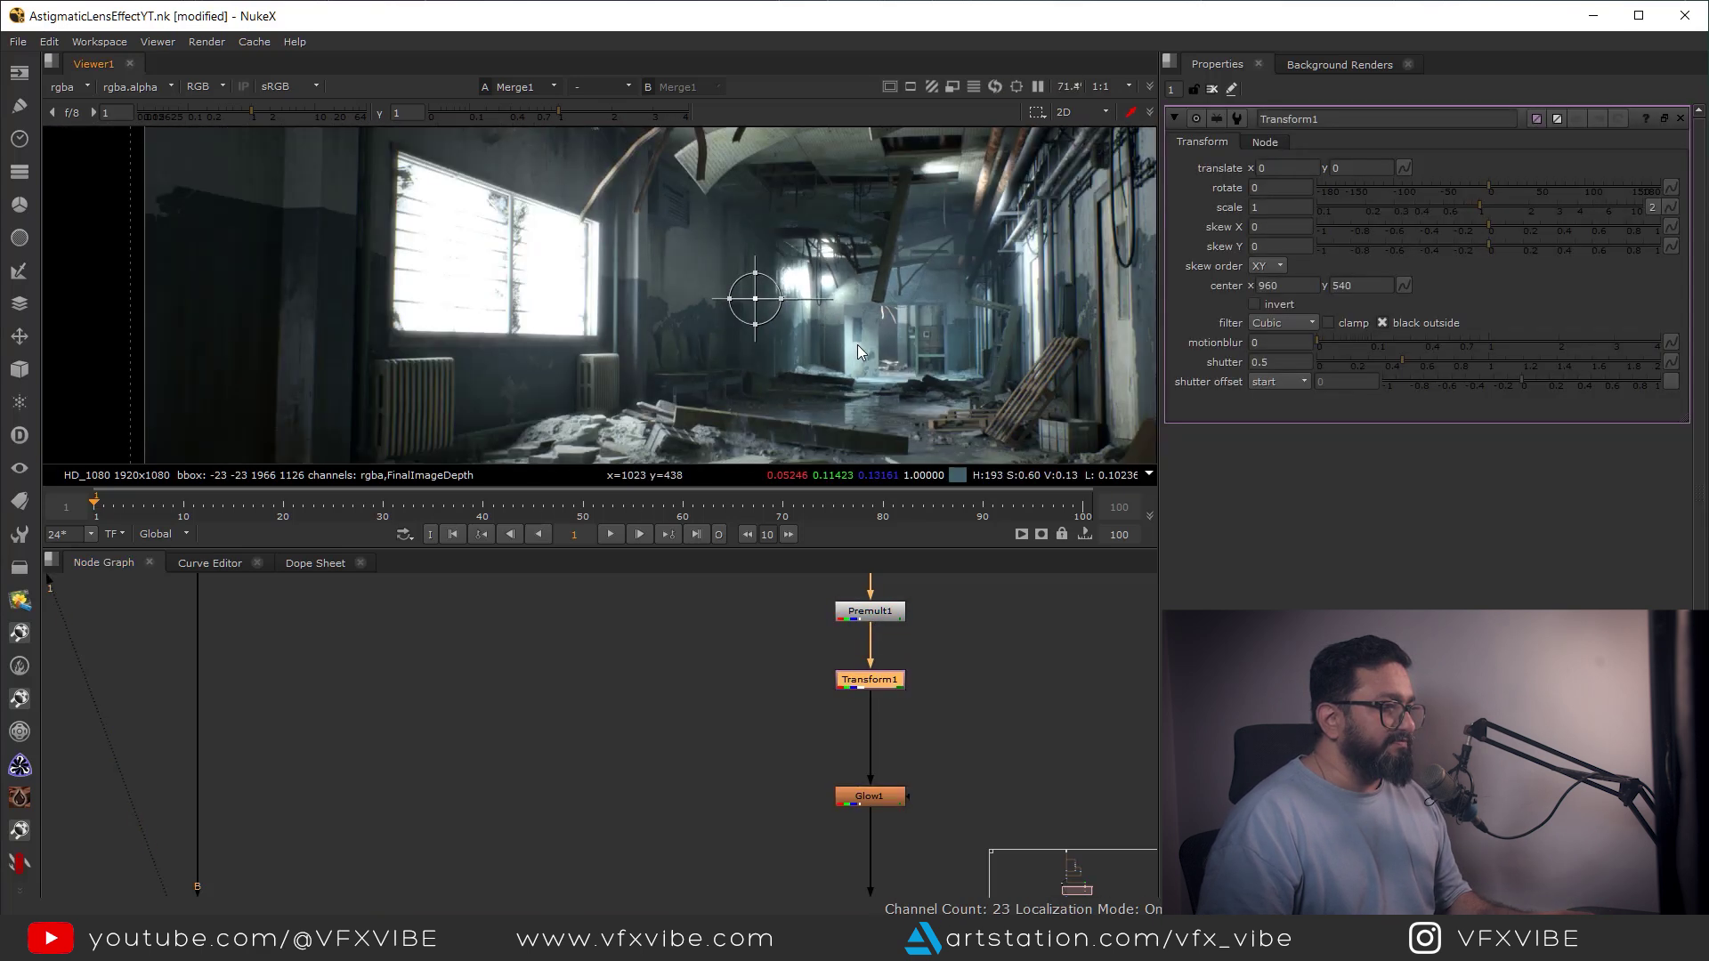
Insert a second Transform node between Glow1 and the corner Dot, and space it out below the Glow
{"action": "scroll", "coordinate": [733, 329], "scroll_direction": "down", "scroll_amount": 3}
{"action": "scroll", "coordinate": [878, 696], "scroll_direction": "up", "scroll_amount": 3}
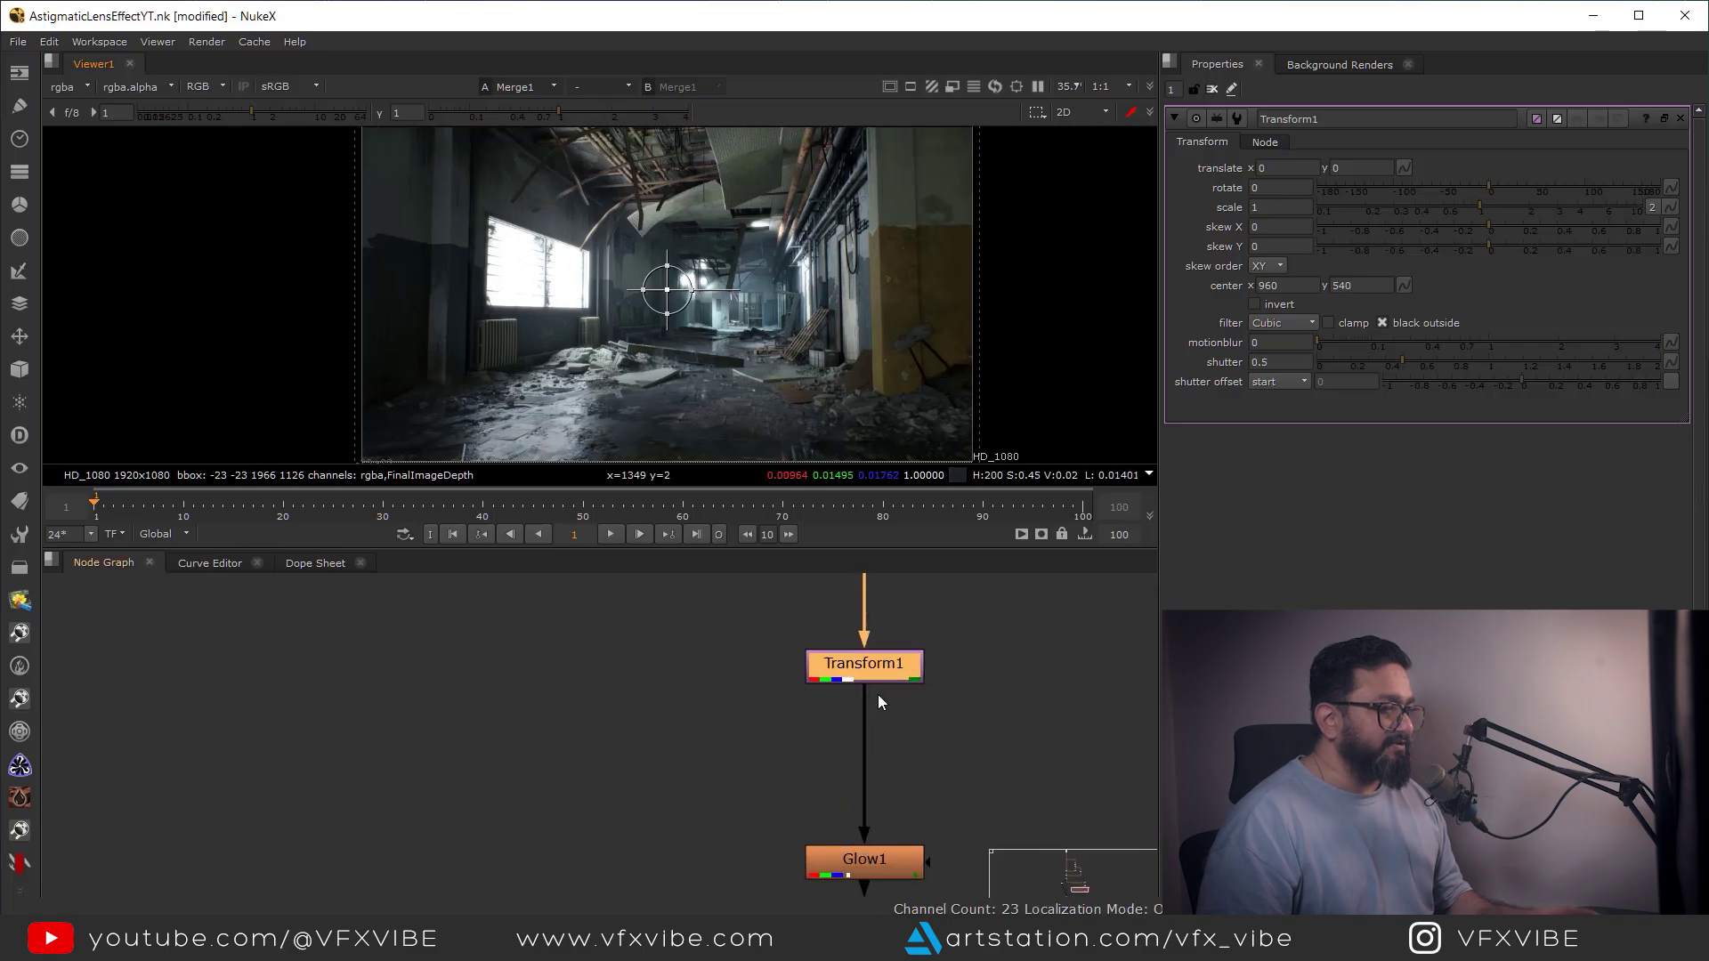
{"action": "scroll", "coordinate": [886, 739], "scroll_direction": "down", "scroll_amount": 4}
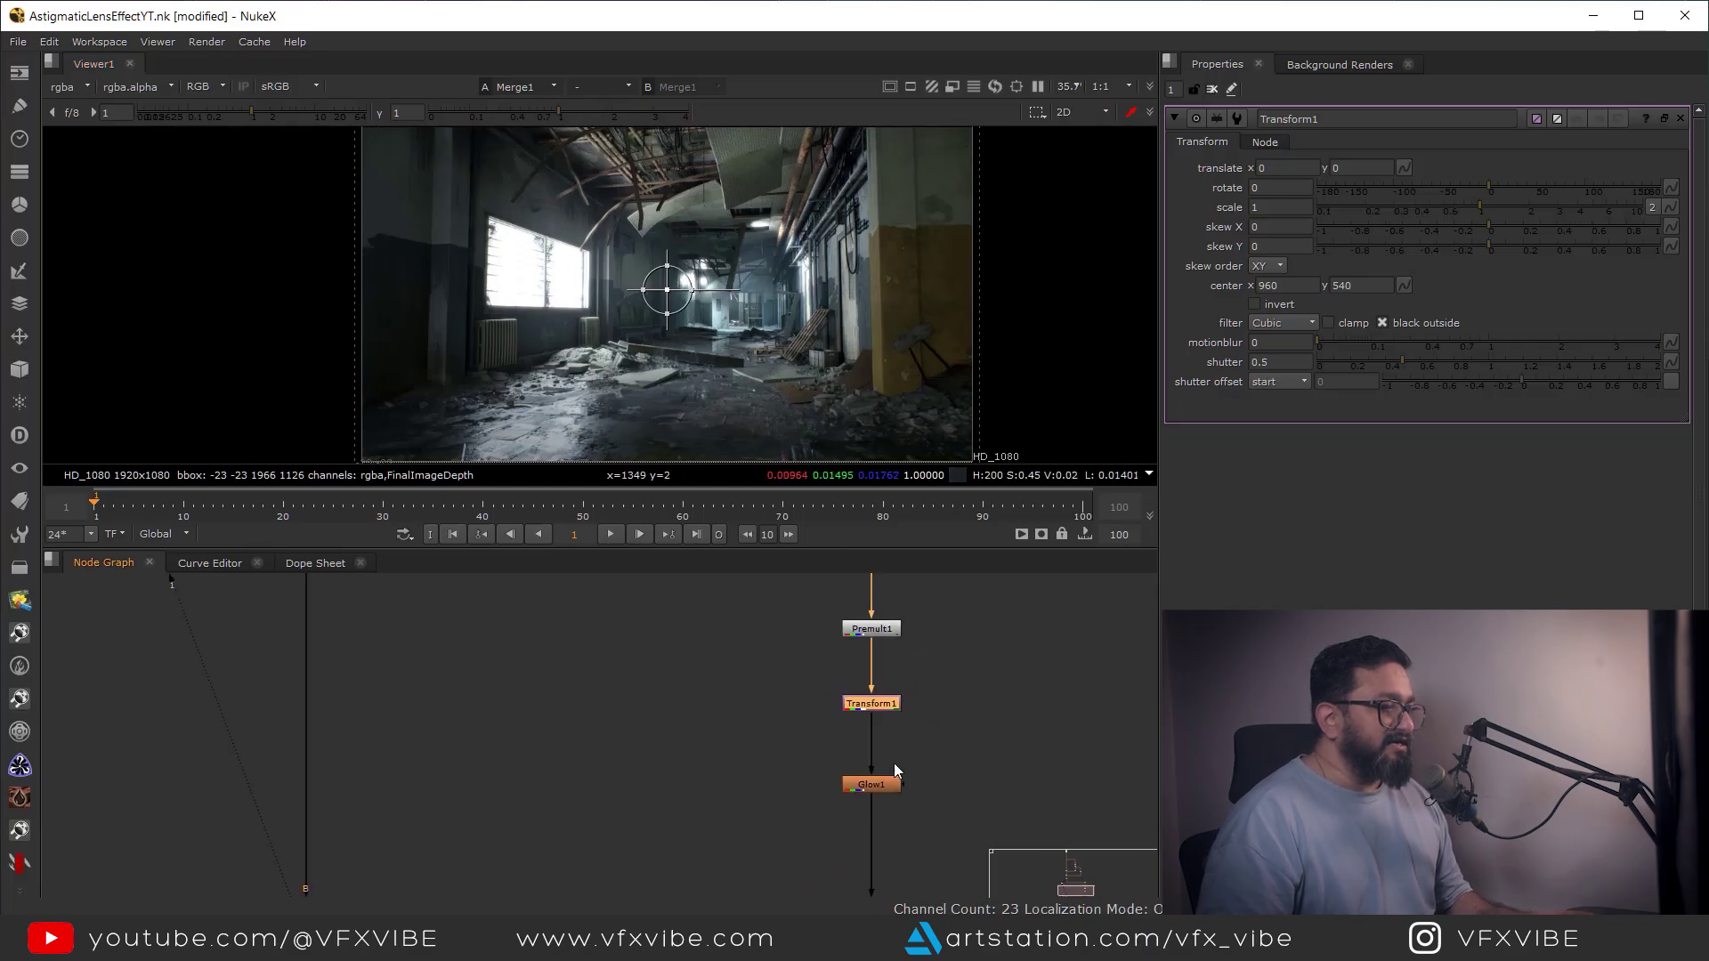
{"action": "left_click", "coordinate": [894, 758]}
{"action": "key", "text": "t"}
{"action": "left_click_drag", "start_coordinate": [883, 718], "coordinate": [886, 791]}
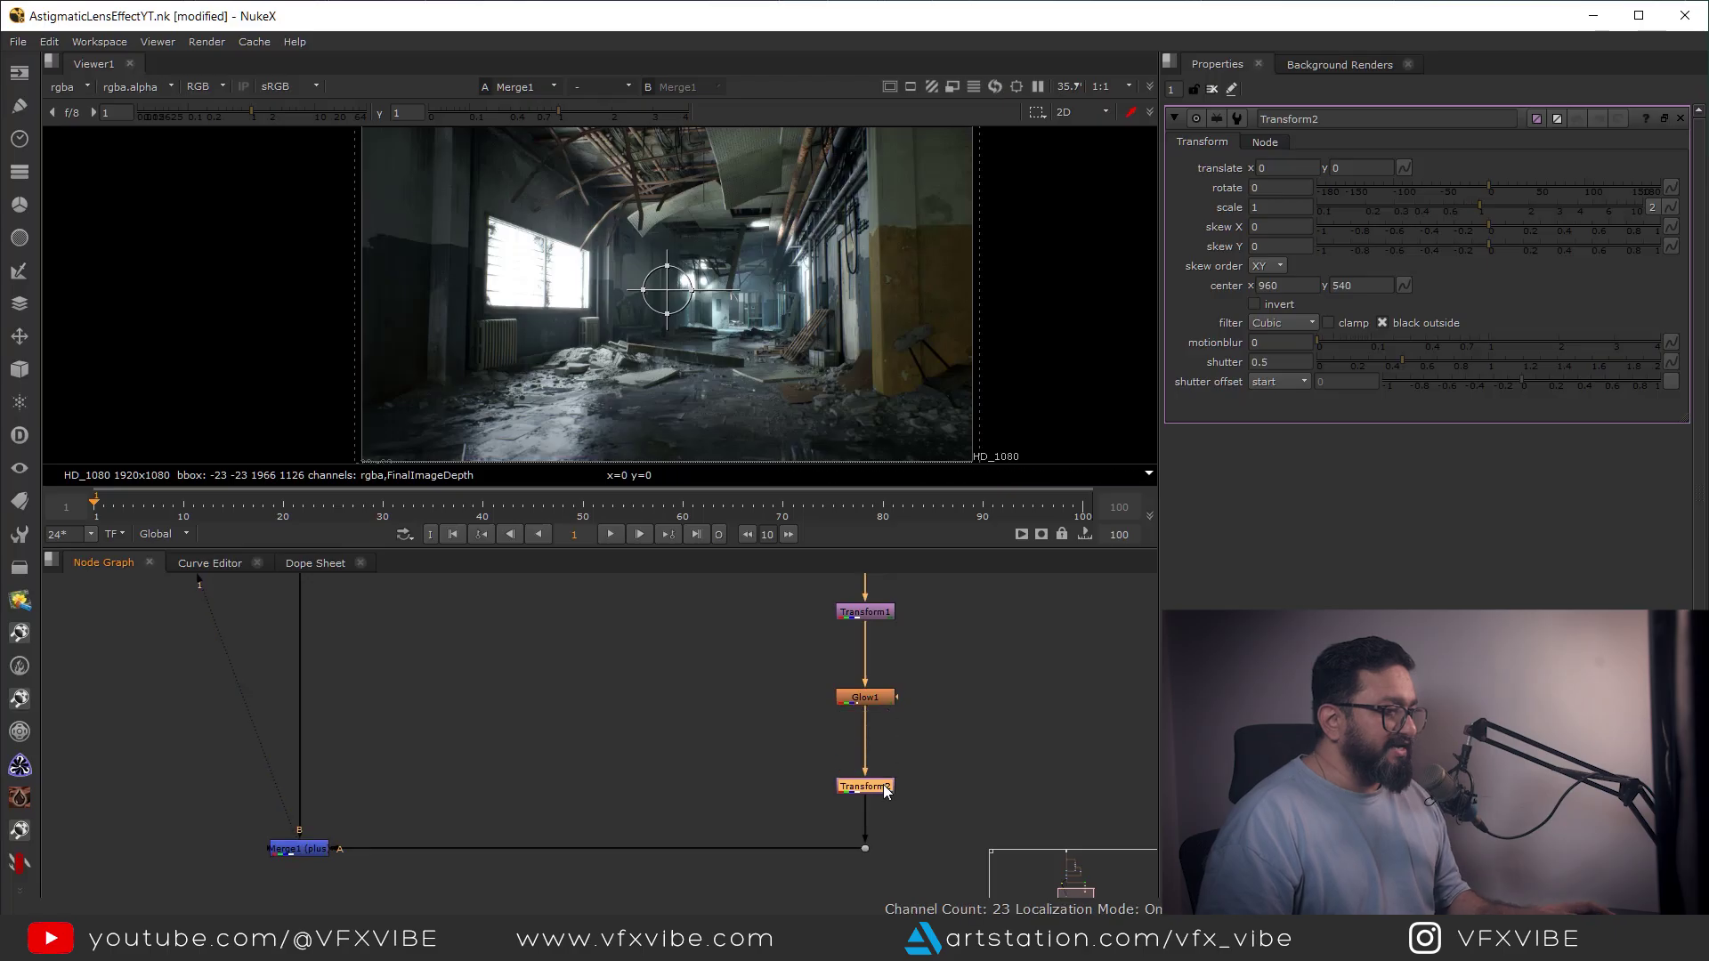
{"action": "scroll", "coordinate": [894, 618], "scroll_direction": "up", "scroll_amount": 2}
{"action": "left_click", "coordinate": [852, 618]}
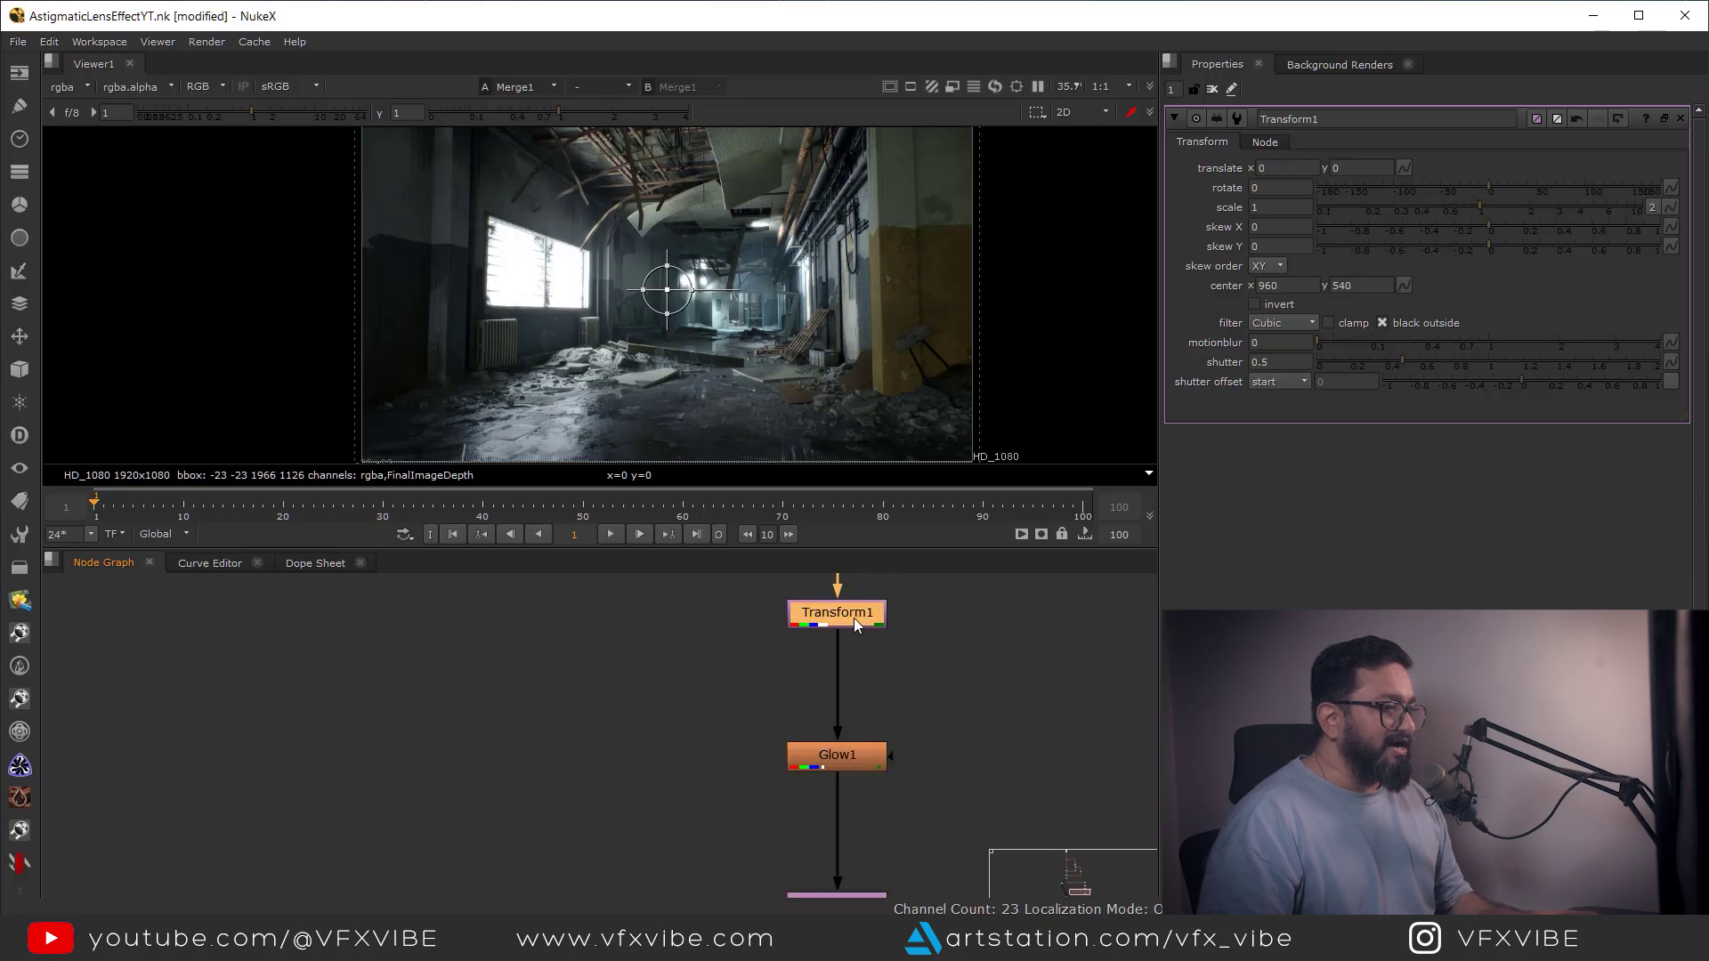
{"action": "left_click_drag", "start_coordinate": [744, 588], "coordinate": [981, 658]}
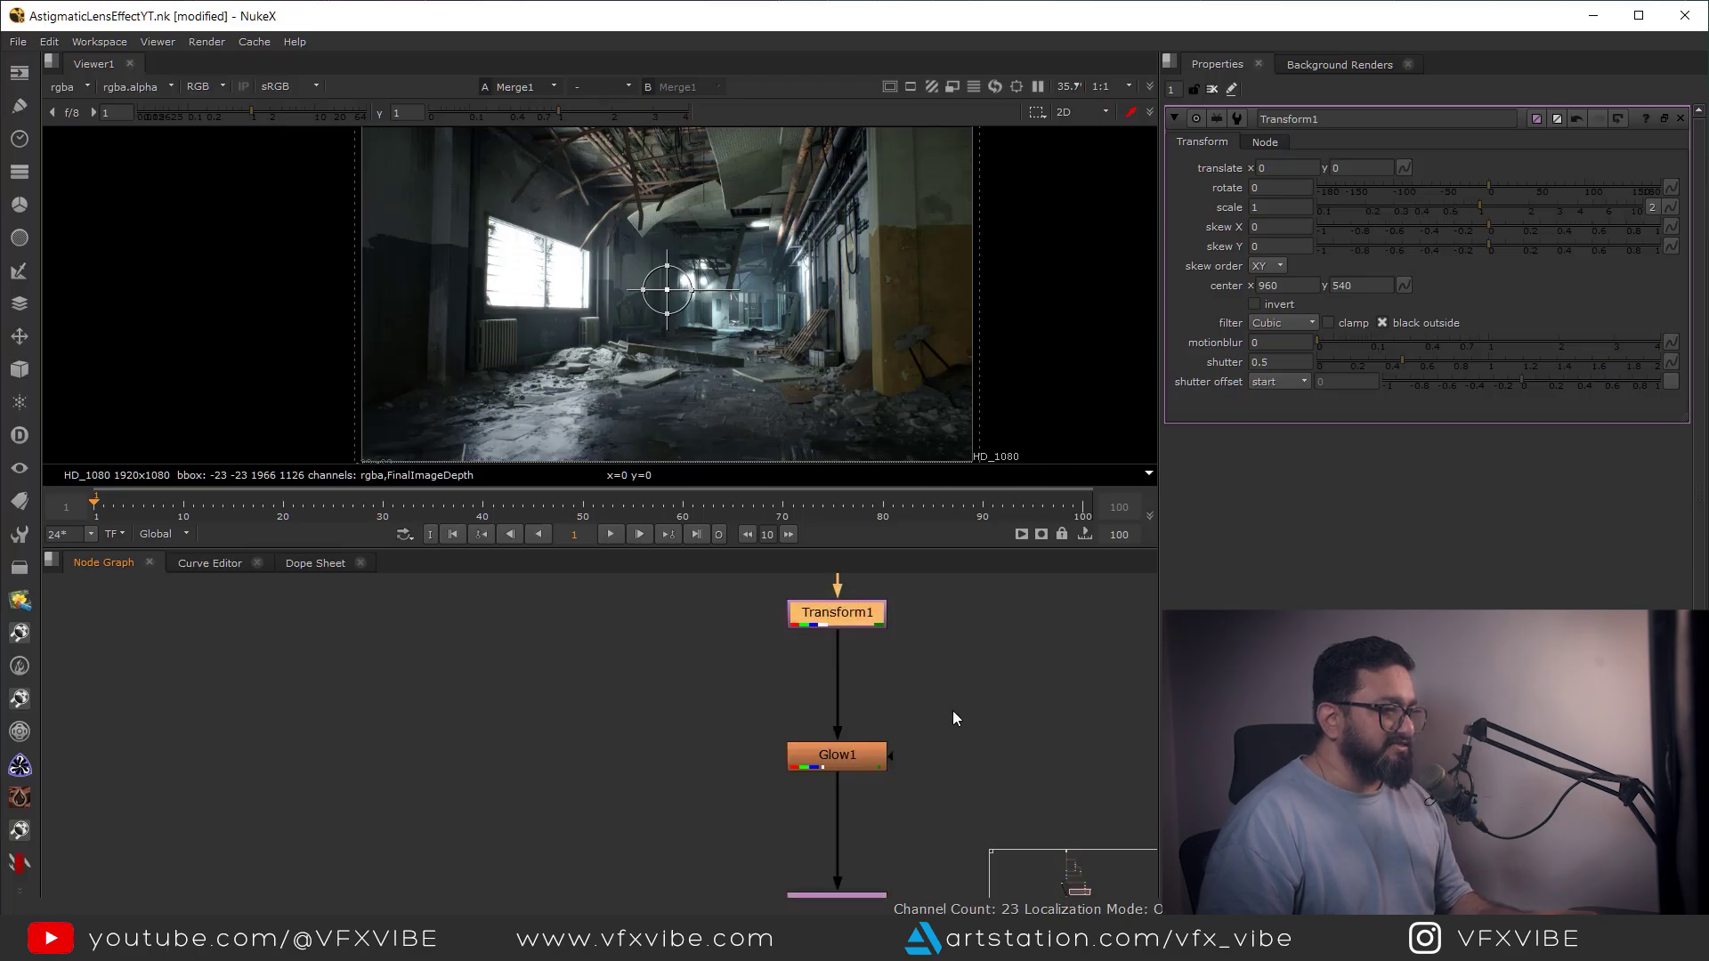
{"action": "middle_click_drag", "start_coordinate": [930, 807], "coordinate": [921, 700]}
{"action": "left_click_drag", "start_coordinate": [948, 728], "coordinate": [707, 838]}
{"action": "left_click_drag", "start_coordinate": [988, 746], "coordinate": [667, 858]}
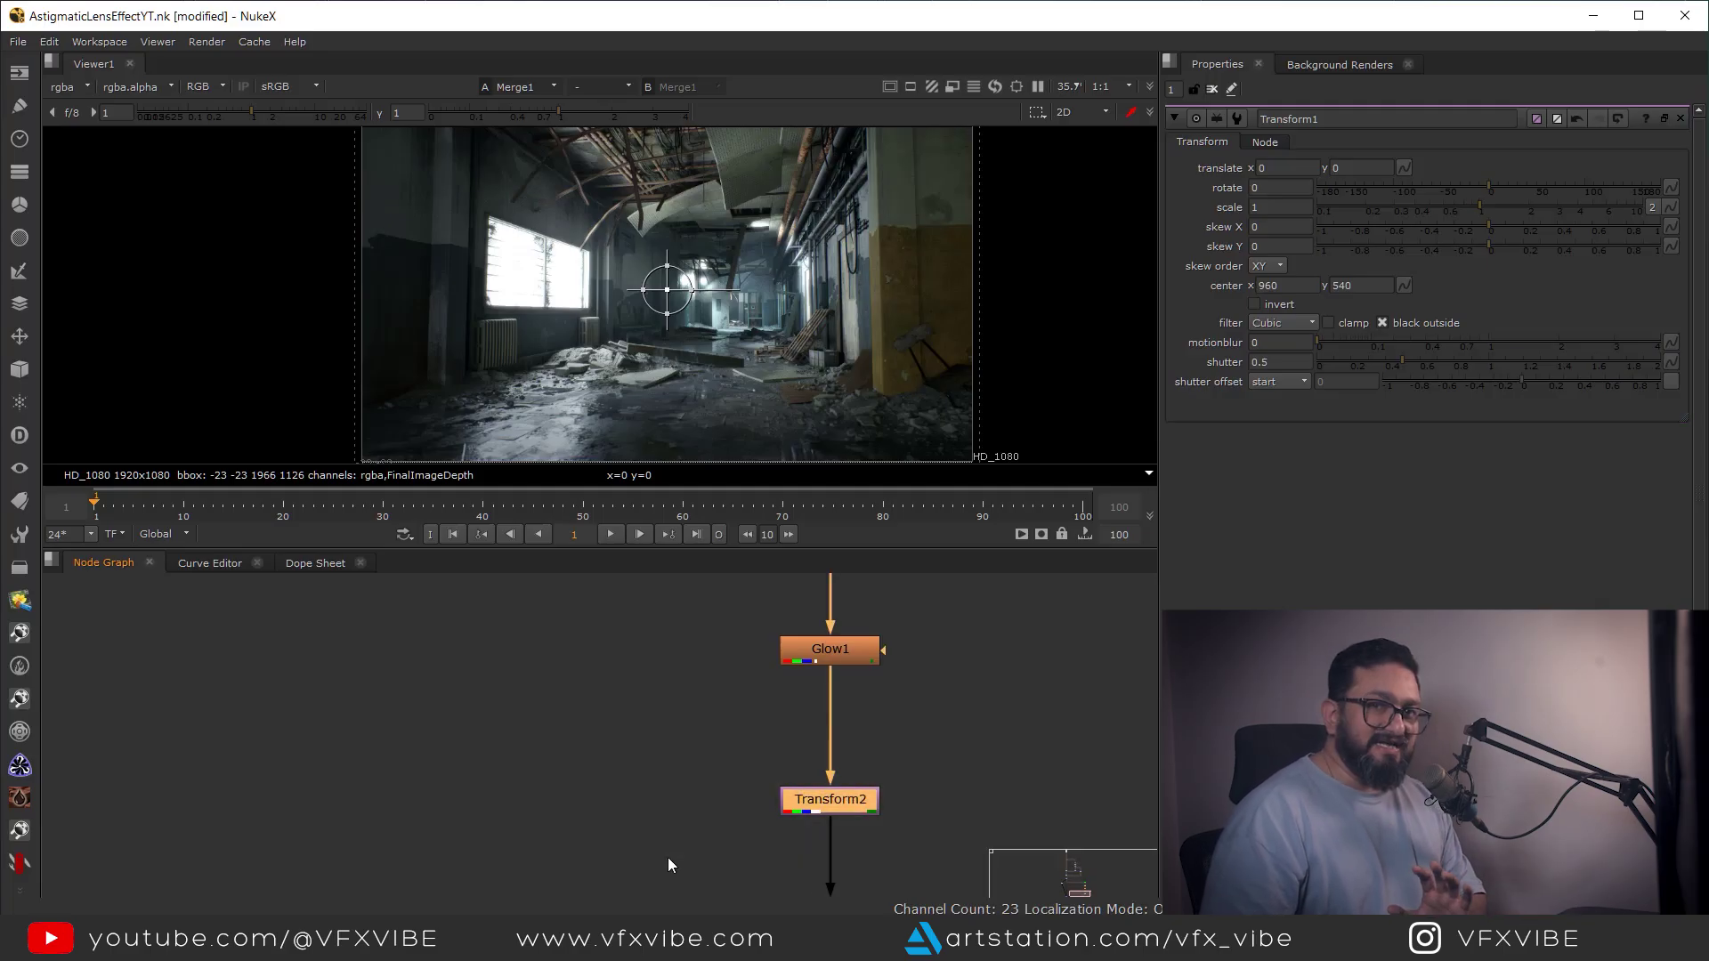
{"action": "middle_click_drag", "start_coordinate": [868, 672], "coordinate": [837, 737]}
{"action": "scroll", "coordinate": [837, 737], "scroll_direction": "down", "scroll_amount": 3}
{"action": "scroll", "coordinate": [812, 796], "scroll_direction": "up", "scroll_amount": 2}
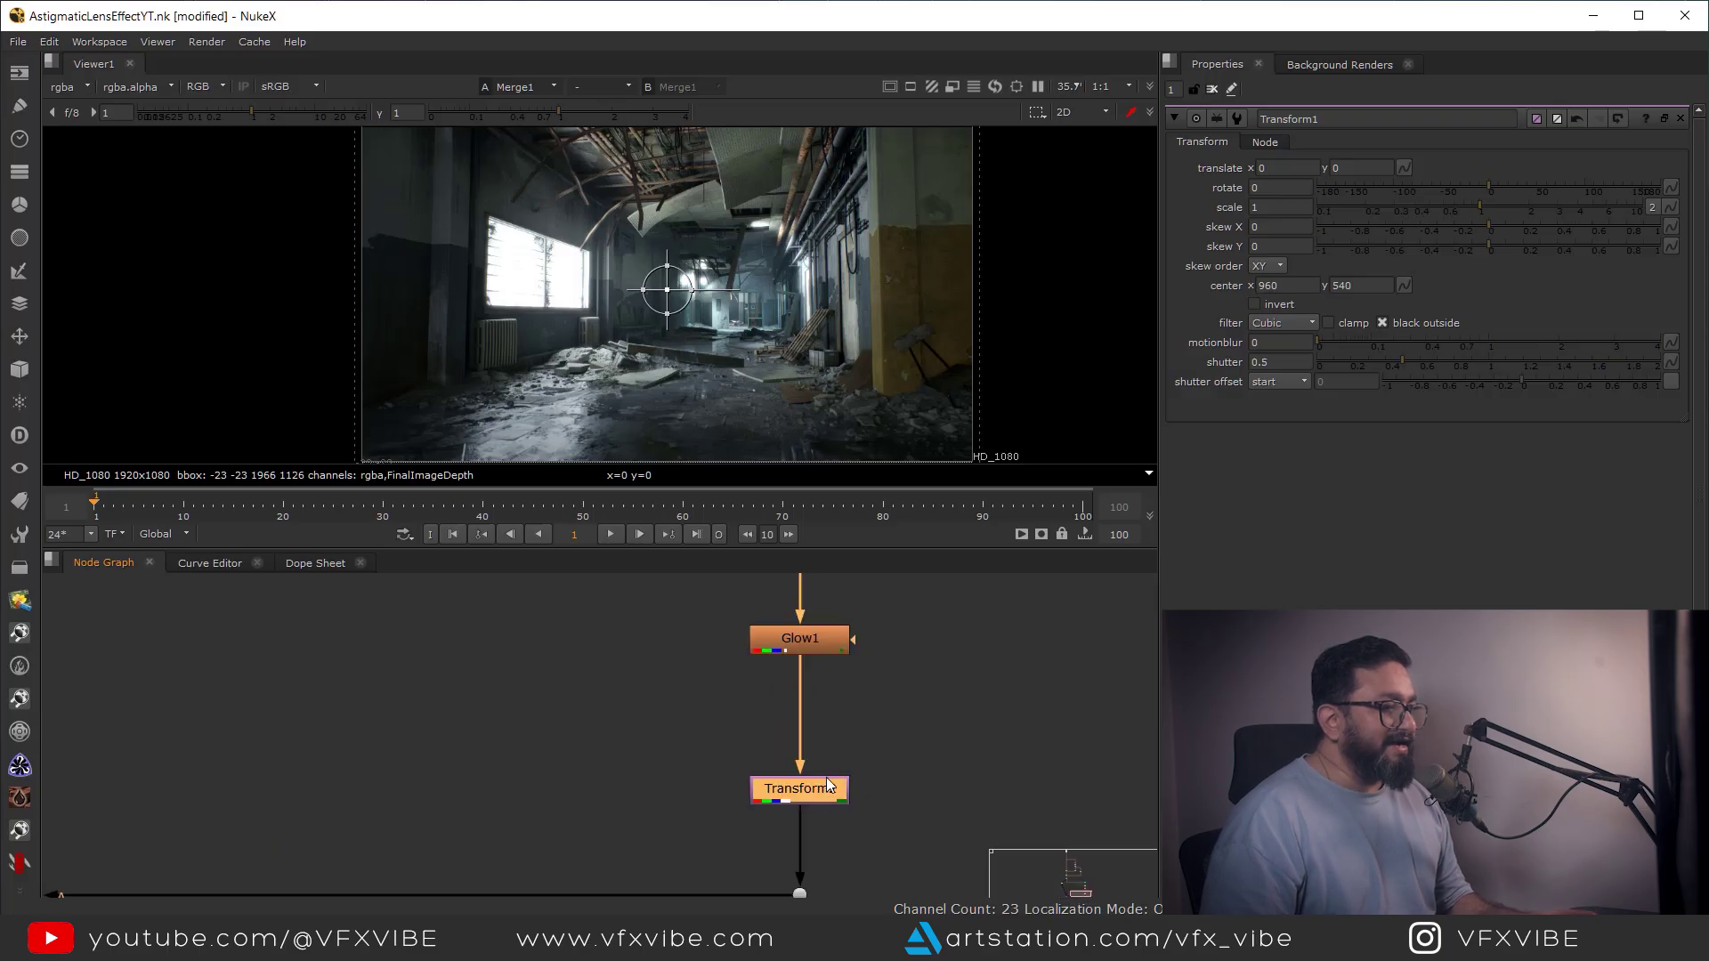
{"action": "scroll", "coordinate": [822, 791], "scroll_direction": "down", "scroll_amount": 2}
{"action": "double_click", "coordinate": [821, 787]}
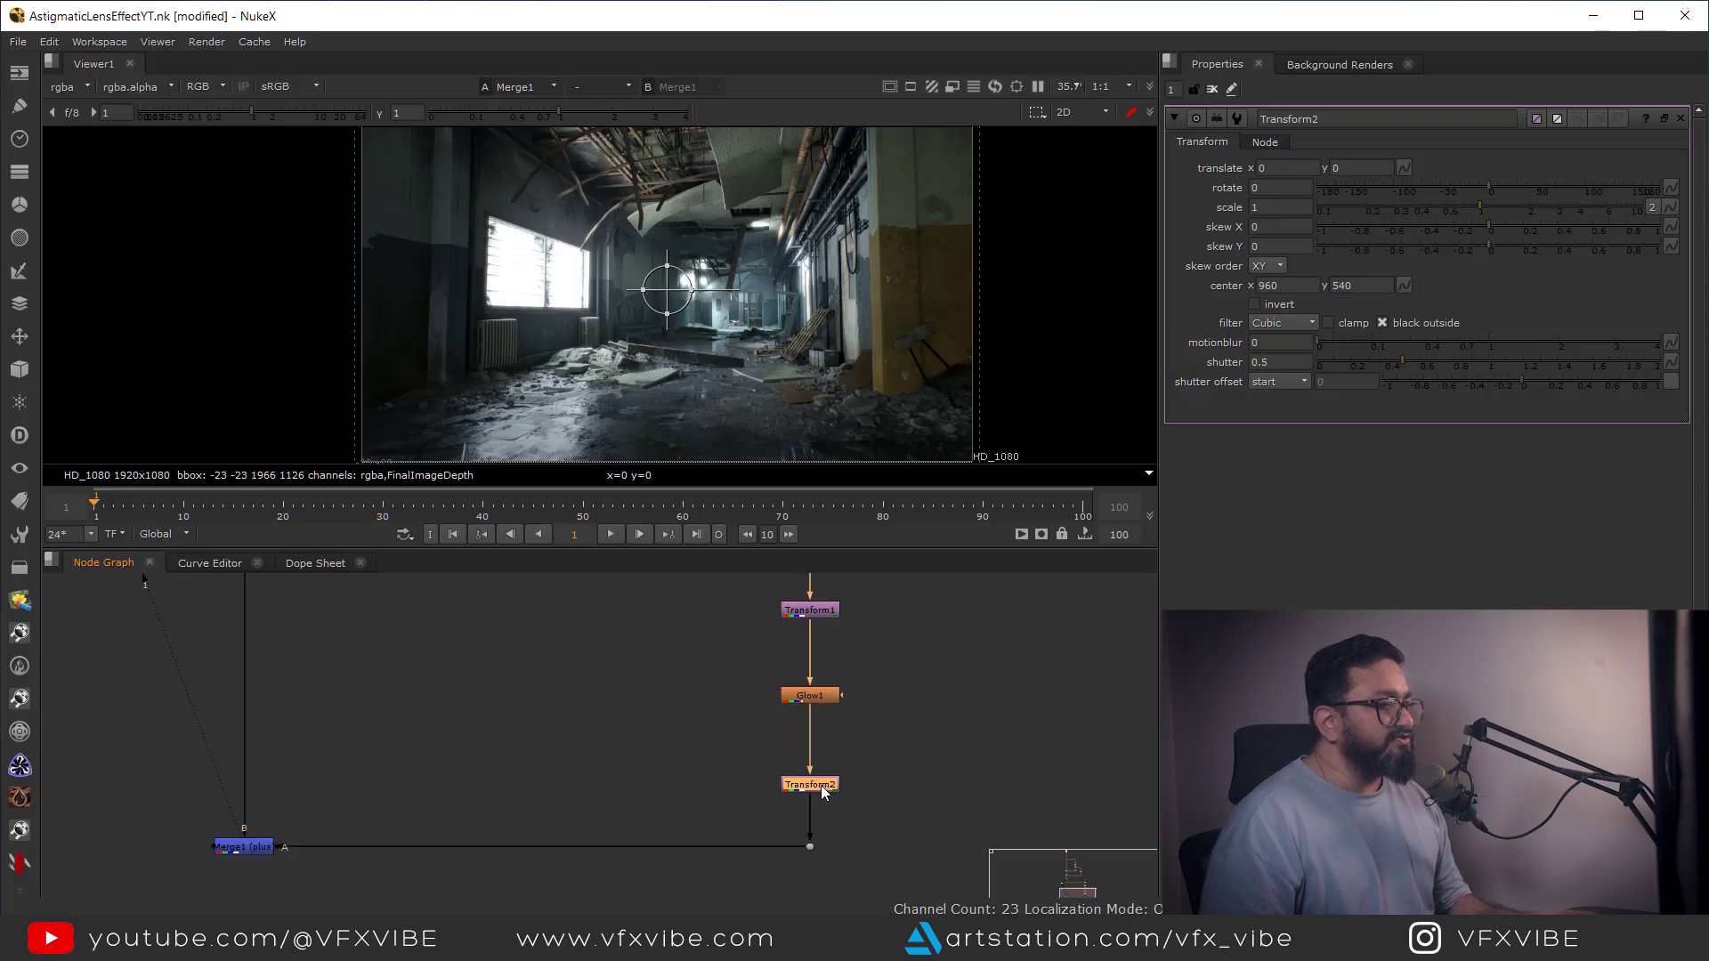
{"action": "left_click", "coordinate": [1670, 205]}
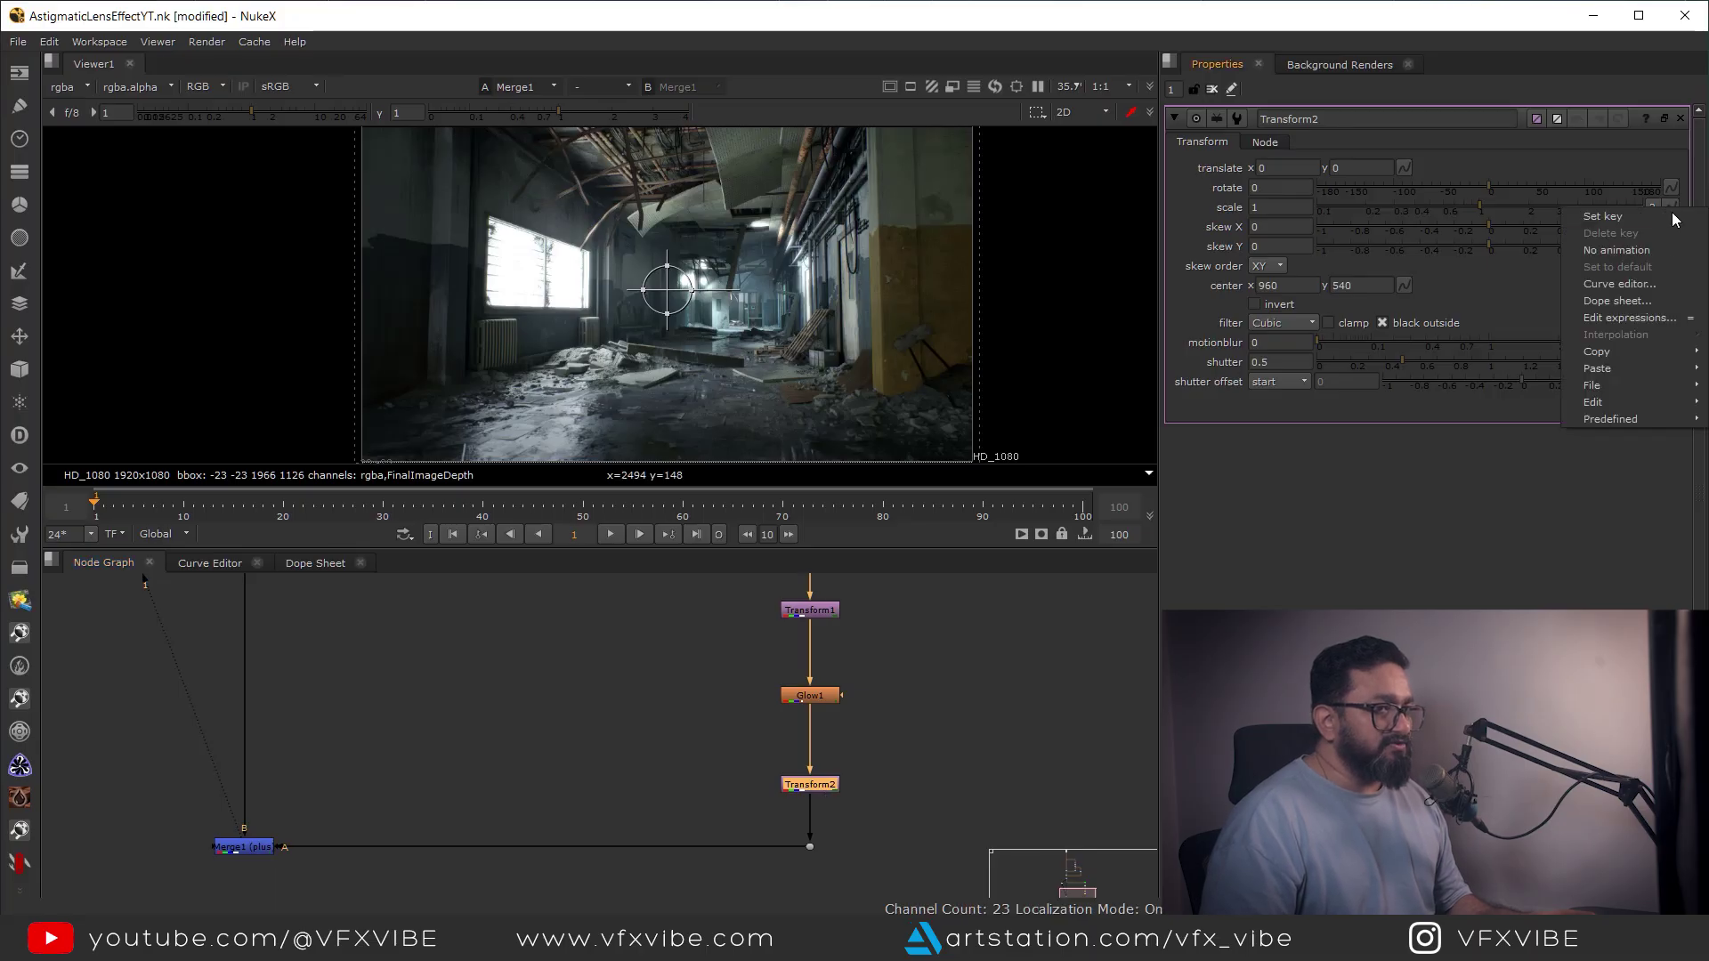
{"action": "left_click", "coordinate": [1634, 318]}
{"action": "left_click_drag", "start_coordinate": [1422, 225], "coordinate": [1110, 555]}
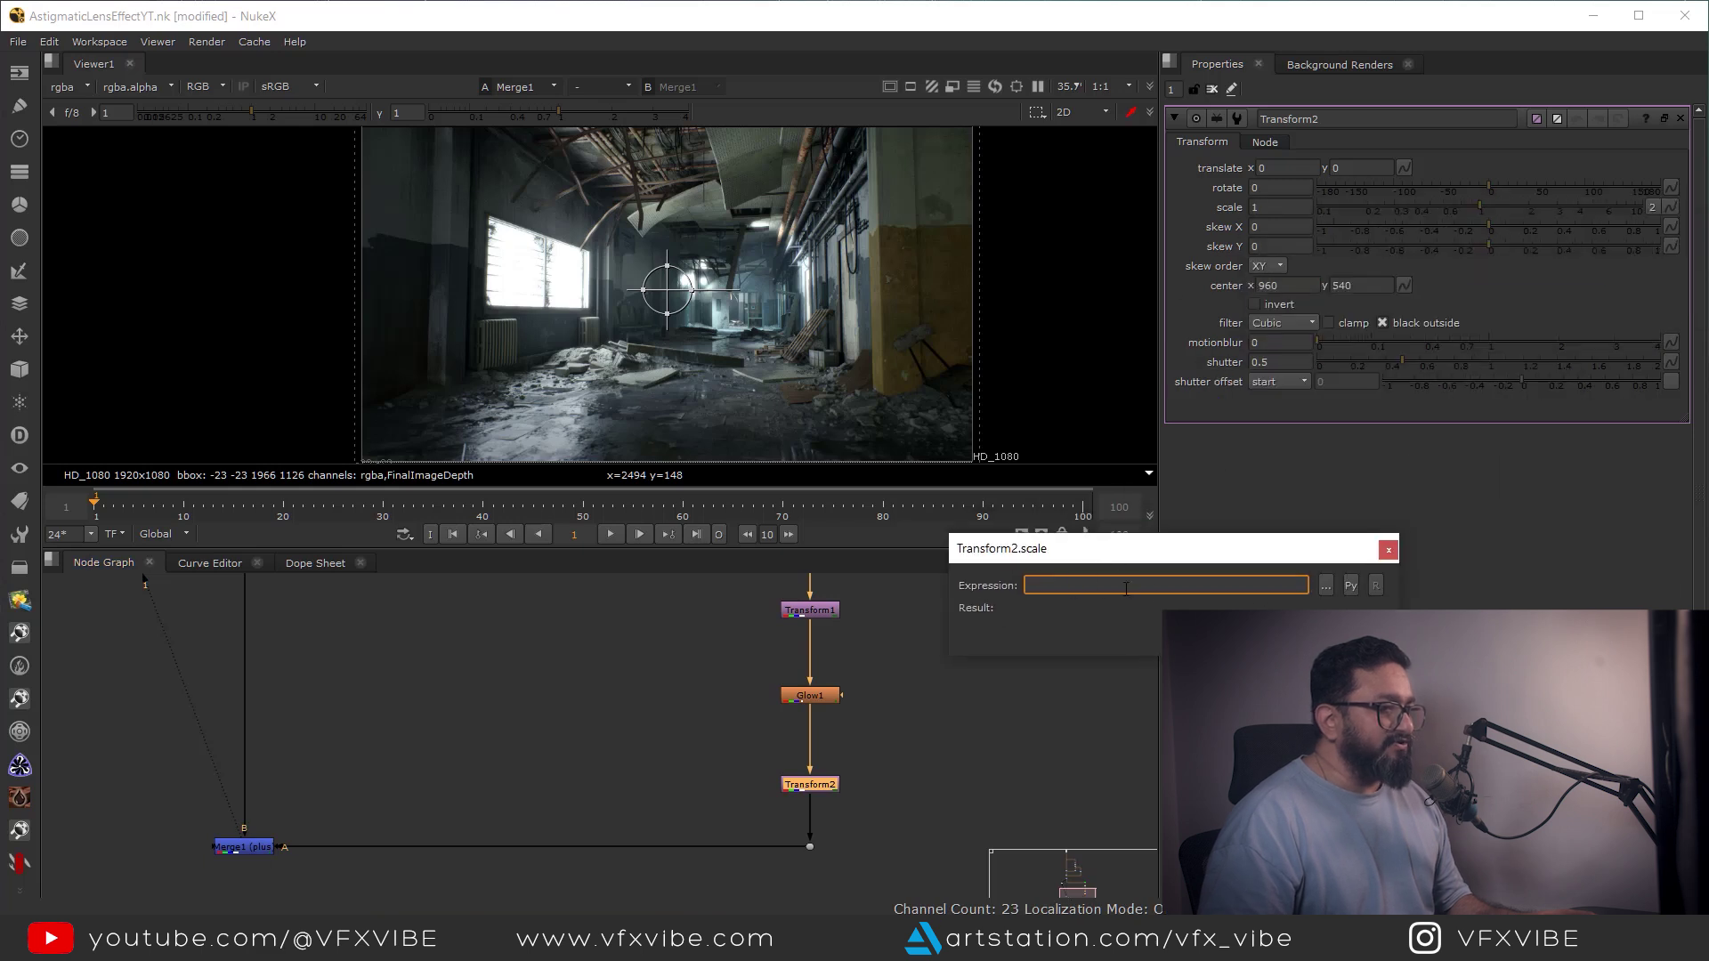
{"action": "key", "text": "Escape"}
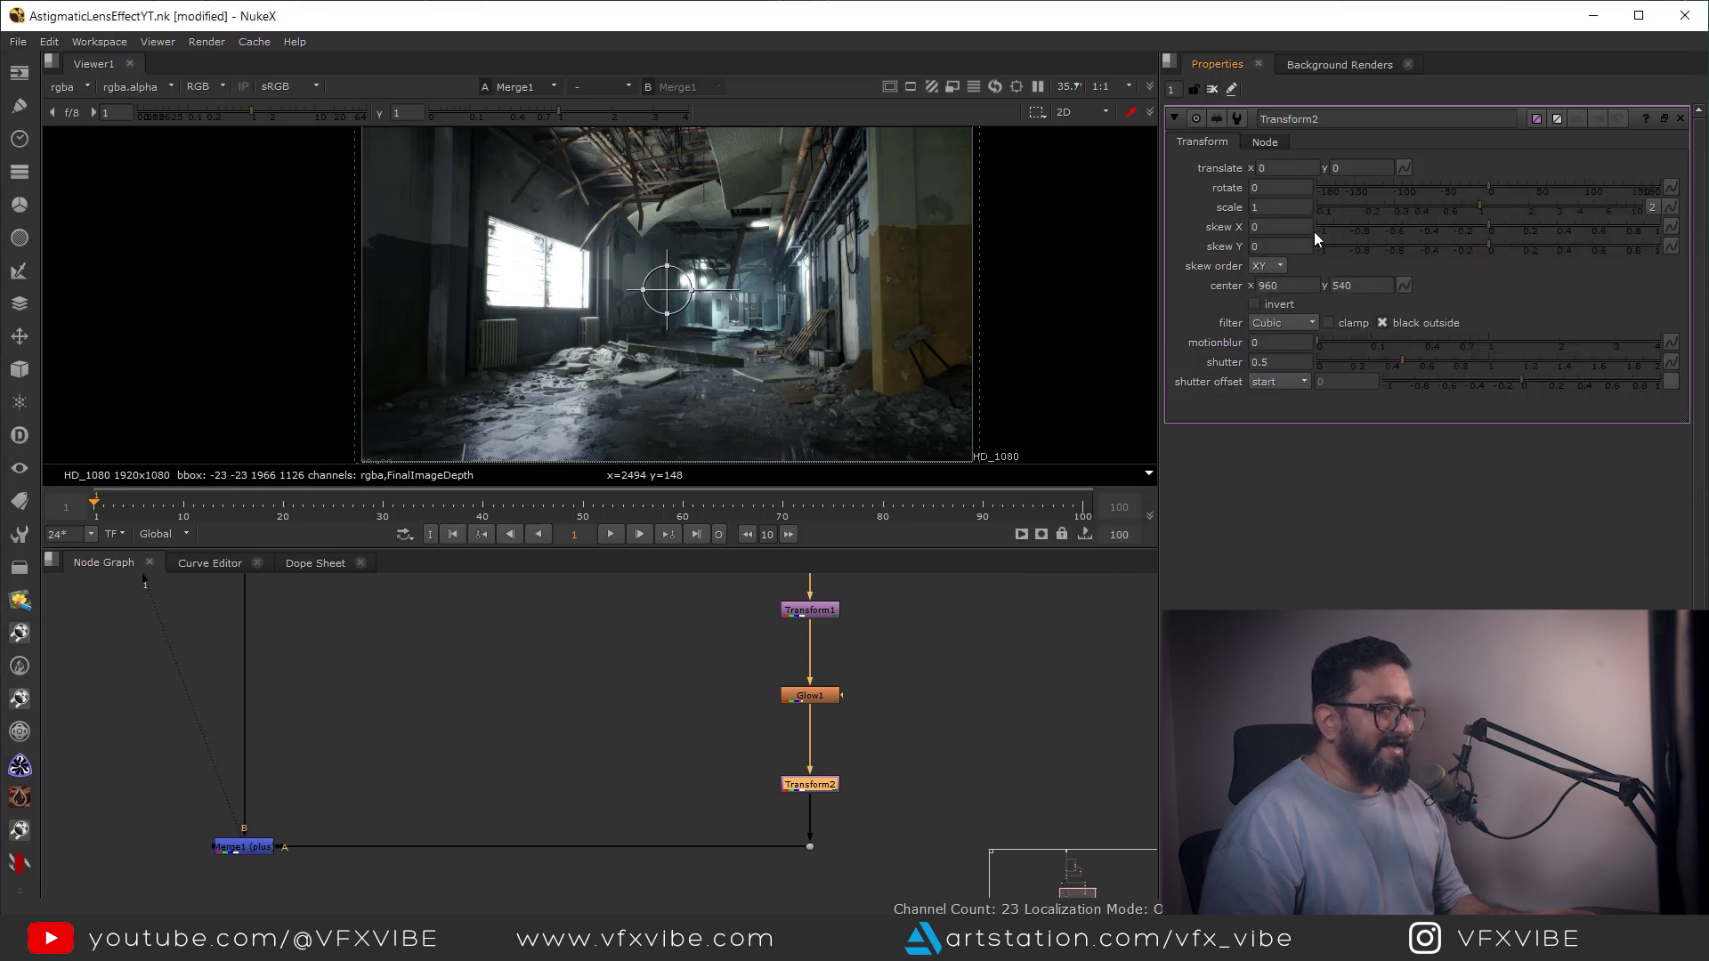
Split Transform2's scale into separate width and height values, and open its expression editor
{"action": "left_click", "coordinate": [1653, 207]}
{"action": "left_click", "coordinate": [1672, 206]}
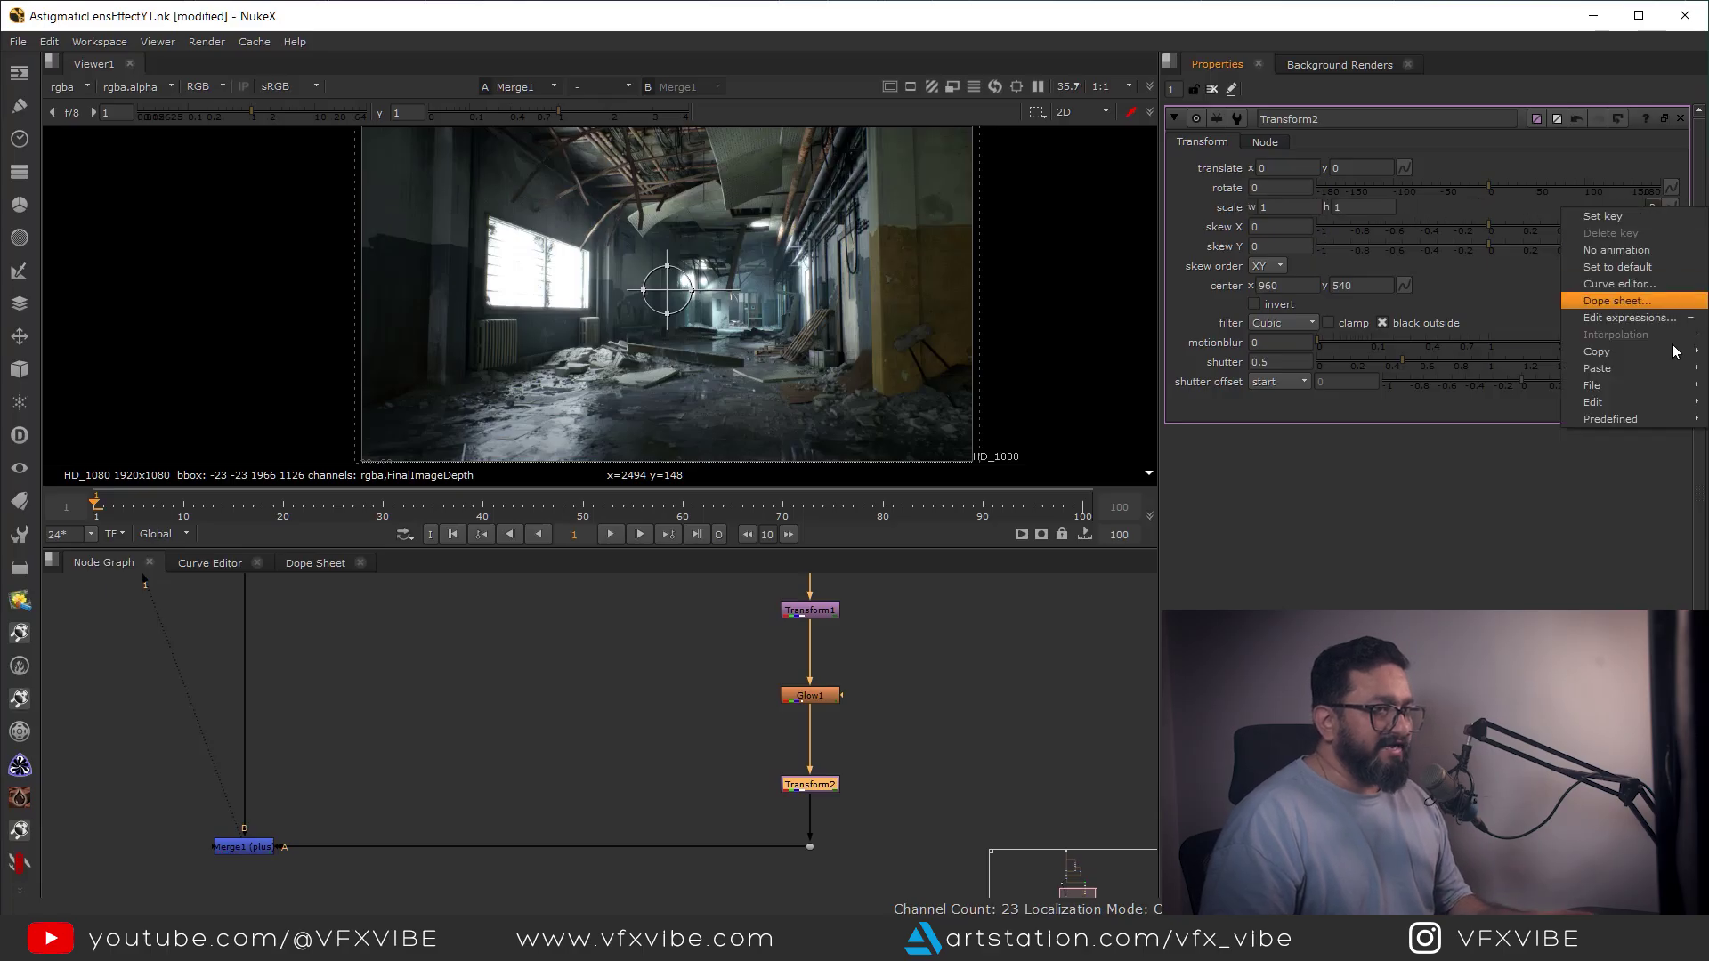
{"action": "left_click", "coordinate": [1549, 321]}
{"action": "left_click_drag", "start_coordinate": [1475, 224], "coordinate": [530, 612]}
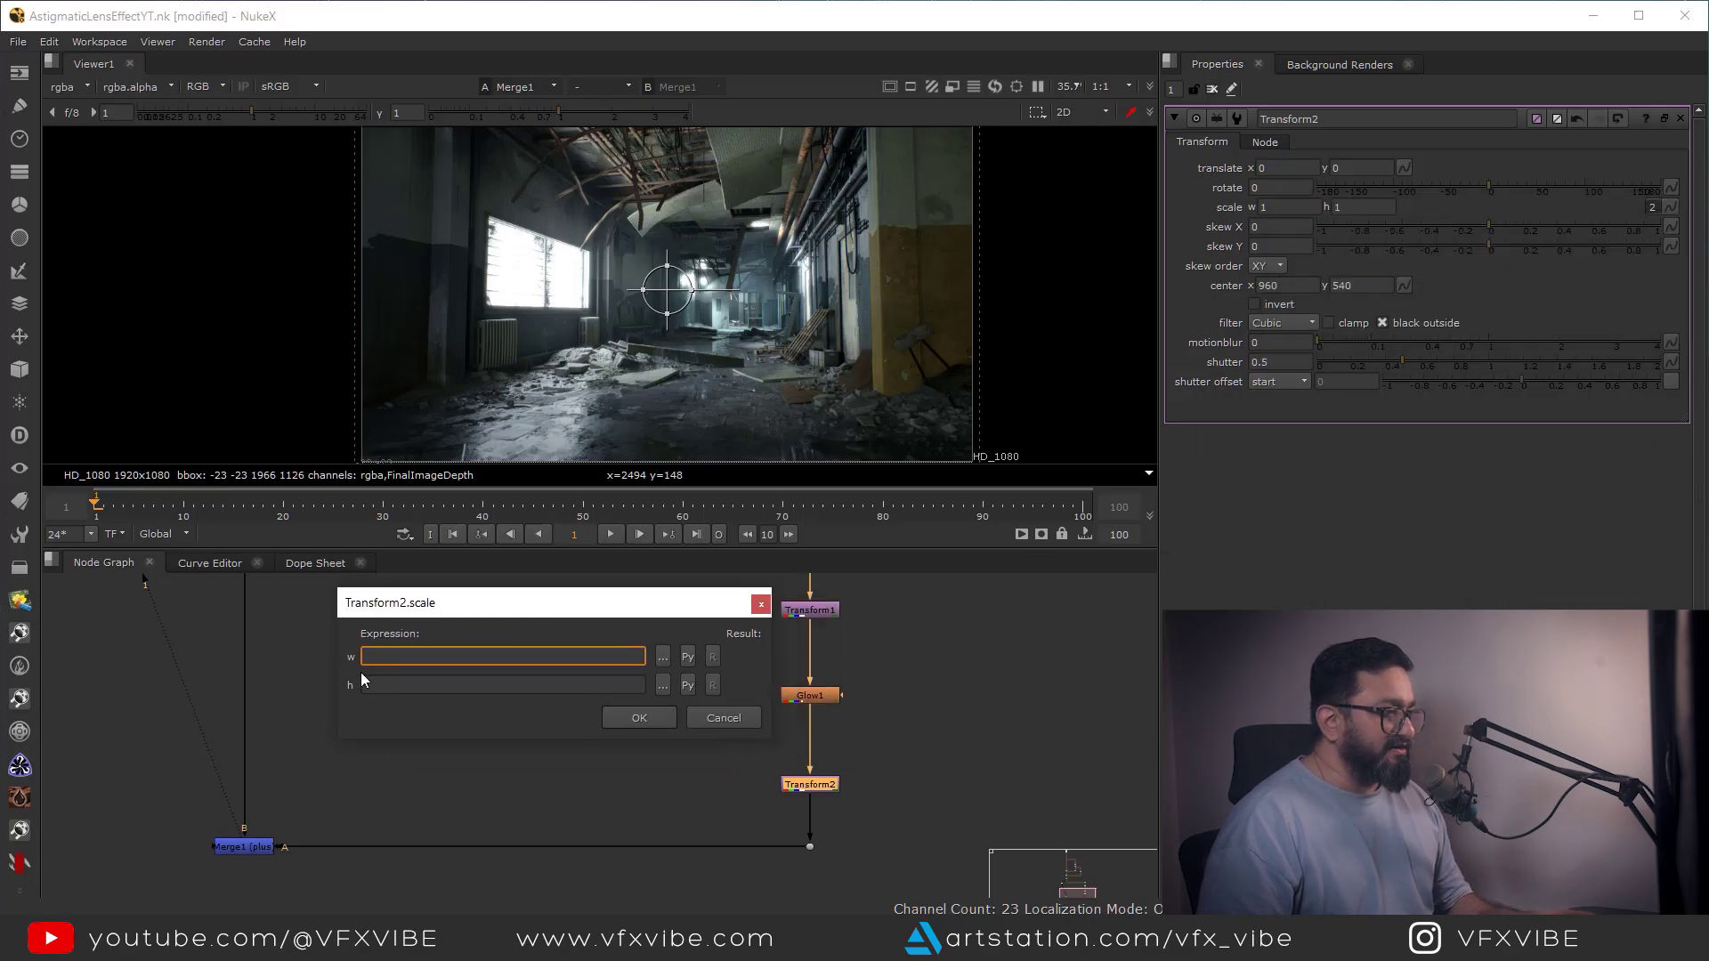
{"action": "left_click_drag", "start_coordinate": [661, 608], "coordinate": [588, 658]}
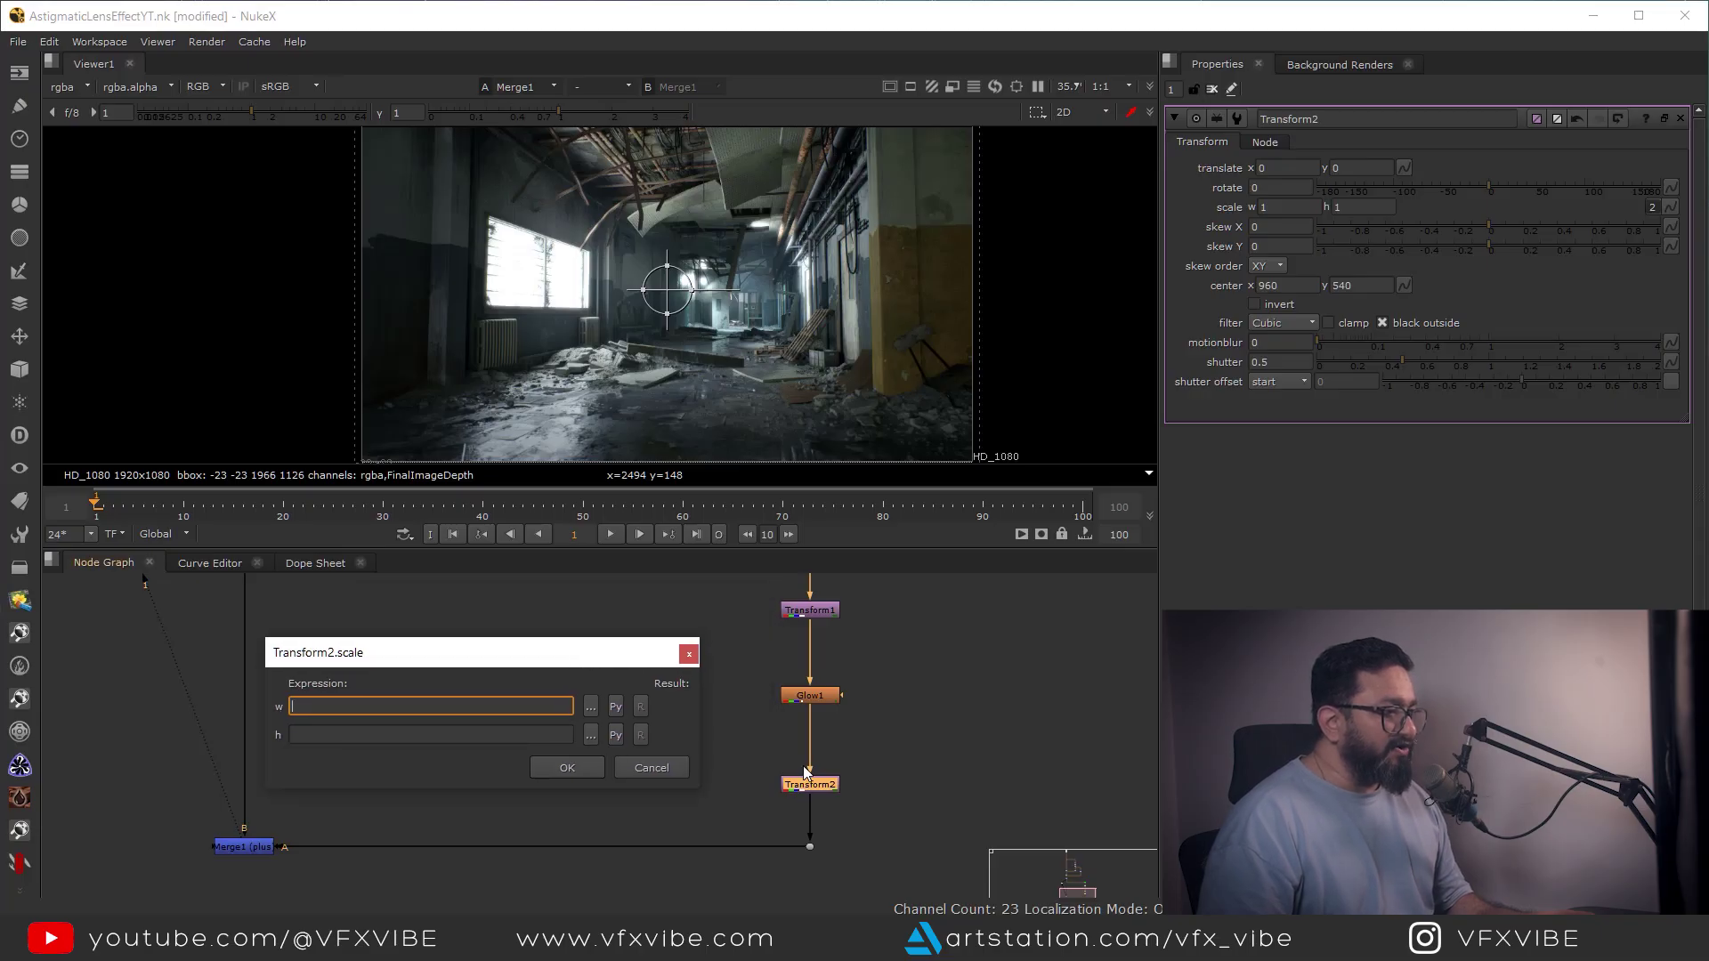
{"action": "scroll", "coordinate": [870, 708], "scroll_direction": "down", "scroll_amount": 2}
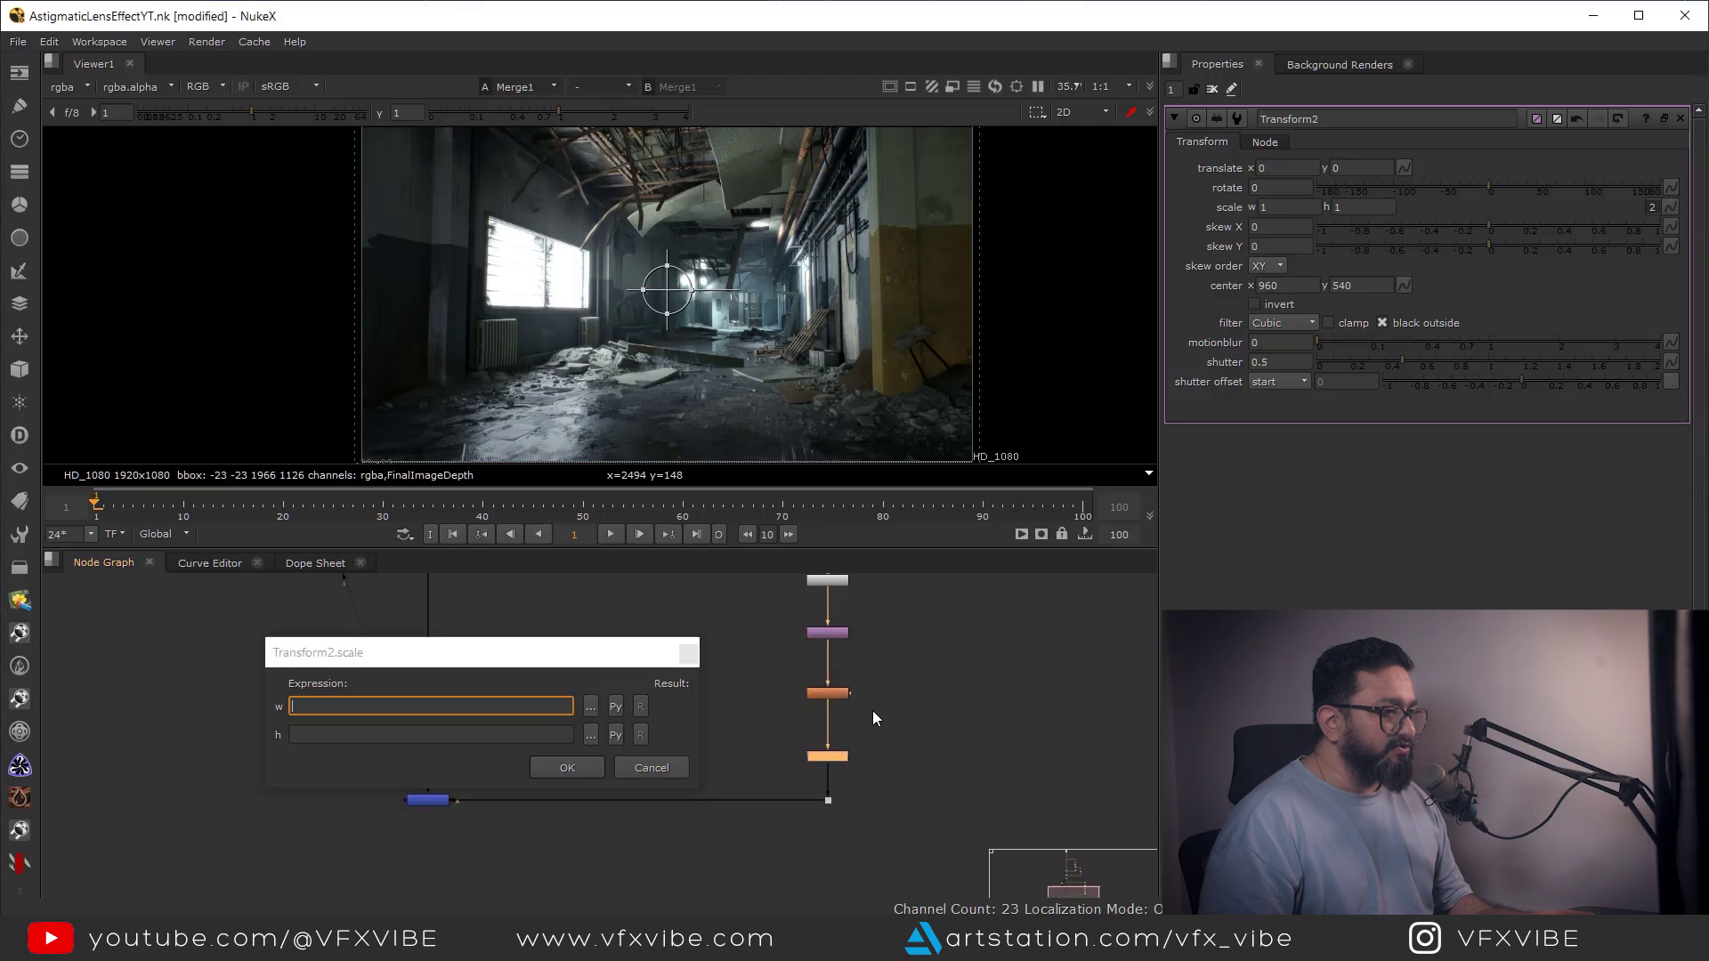
{"action": "middle_click_drag", "start_coordinate": [838, 625], "coordinate": [829, 656]}
{"action": "scroll", "coordinate": [828, 656], "scroll_direction": "up", "scroll_amount": 3}
{"action": "middle_click_drag", "start_coordinate": [865, 834], "coordinate": [872, 772]}
{"action": "left_click_drag", "start_coordinate": [914, 775], "coordinate": [734, 839]}
{"action": "middle_click_drag", "start_coordinate": [879, 767], "coordinate": [883, 833]}
{"action": "left_click_drag", "start_coordinate": [896, 633], "coordinate": [755, 698]}
{"action": "middle_click_drag", "start_coordinate": [869, 781], "coordinate": [856, 730]}
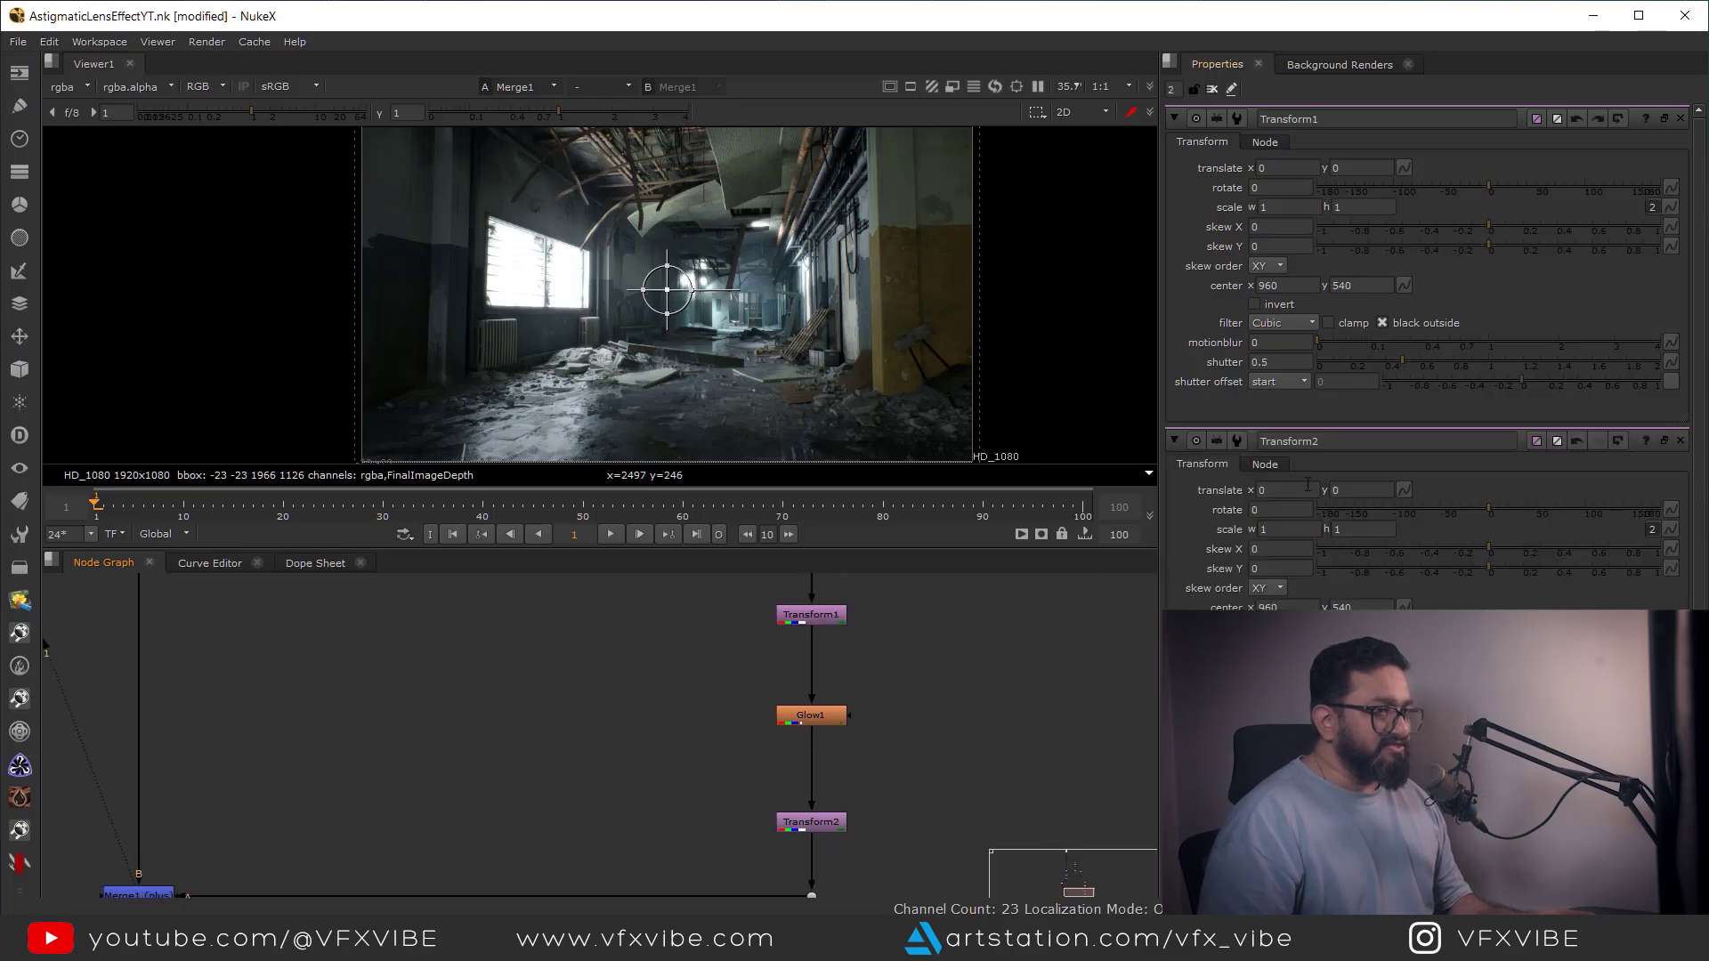
Link Transform2's width and height scale to Transform1's scale, and check the link by displaying the expression arrow between the nodes
{"action": "left_click_drag", "start_coordinate": [899, 581], "coordinate": [679, 649]}
{"action": "left_click_drag", "start_coordinate": [974, 751], "coordinate": [676, 850]}
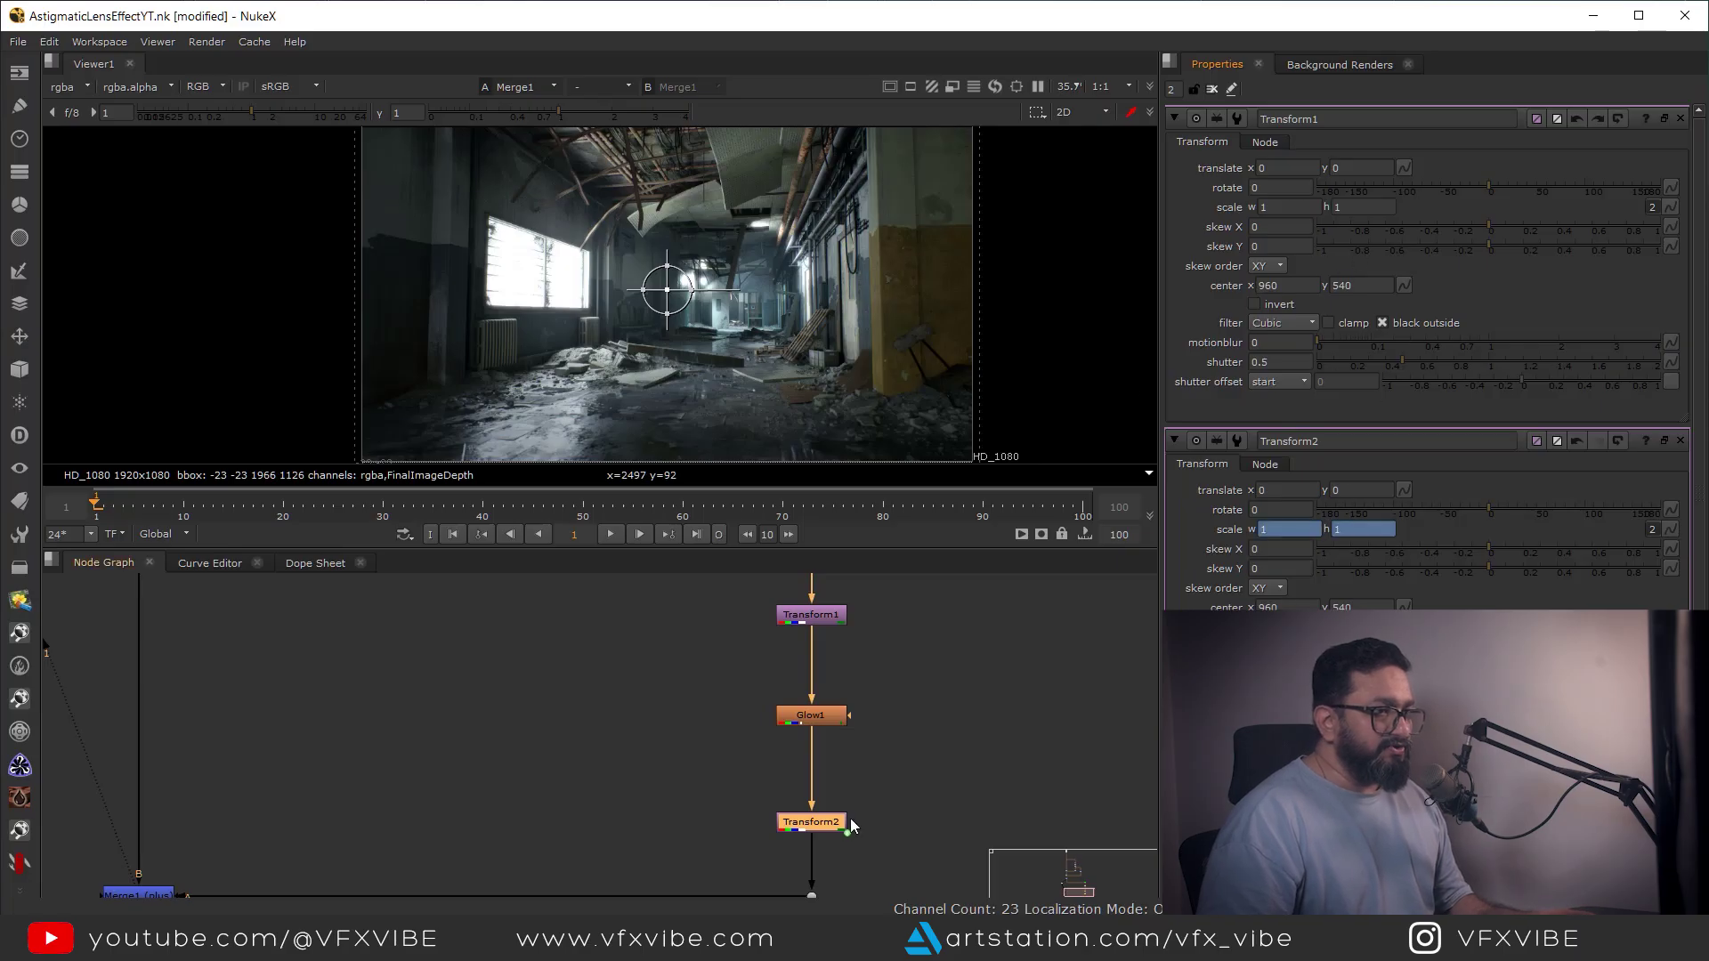
{"action": "left_click_drag", "start_coordinate": [819, 827], "coordinate": [994, 811]}
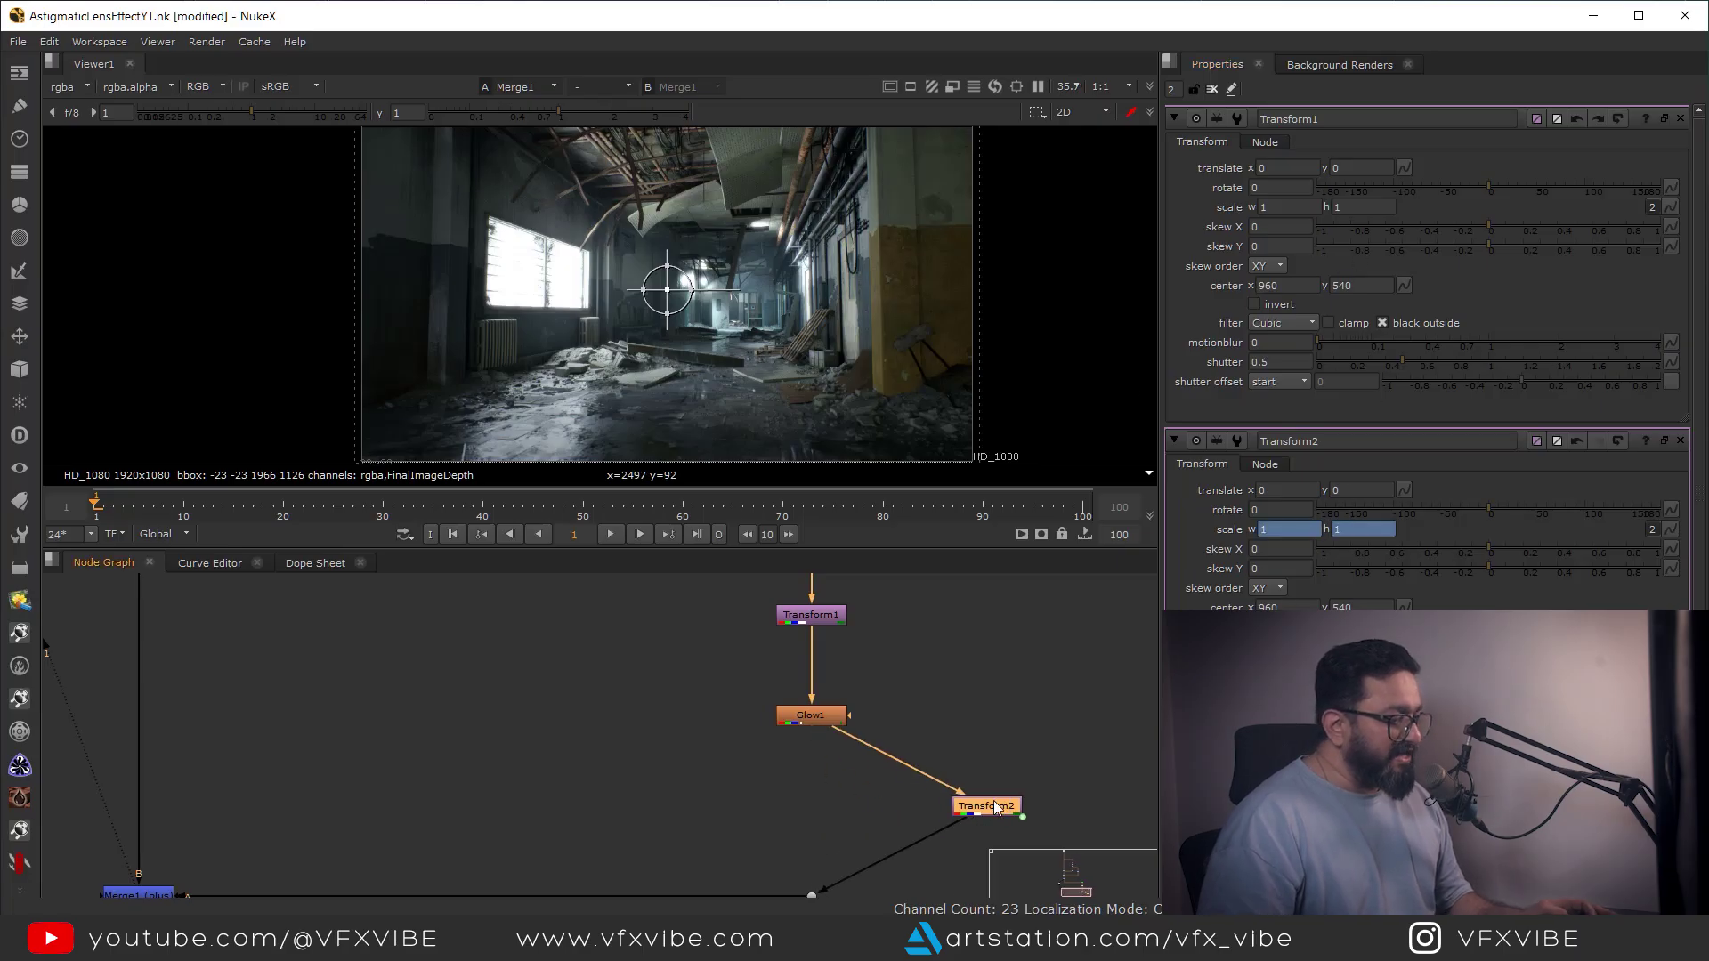
{"action": "key", "text": "alt+e"}
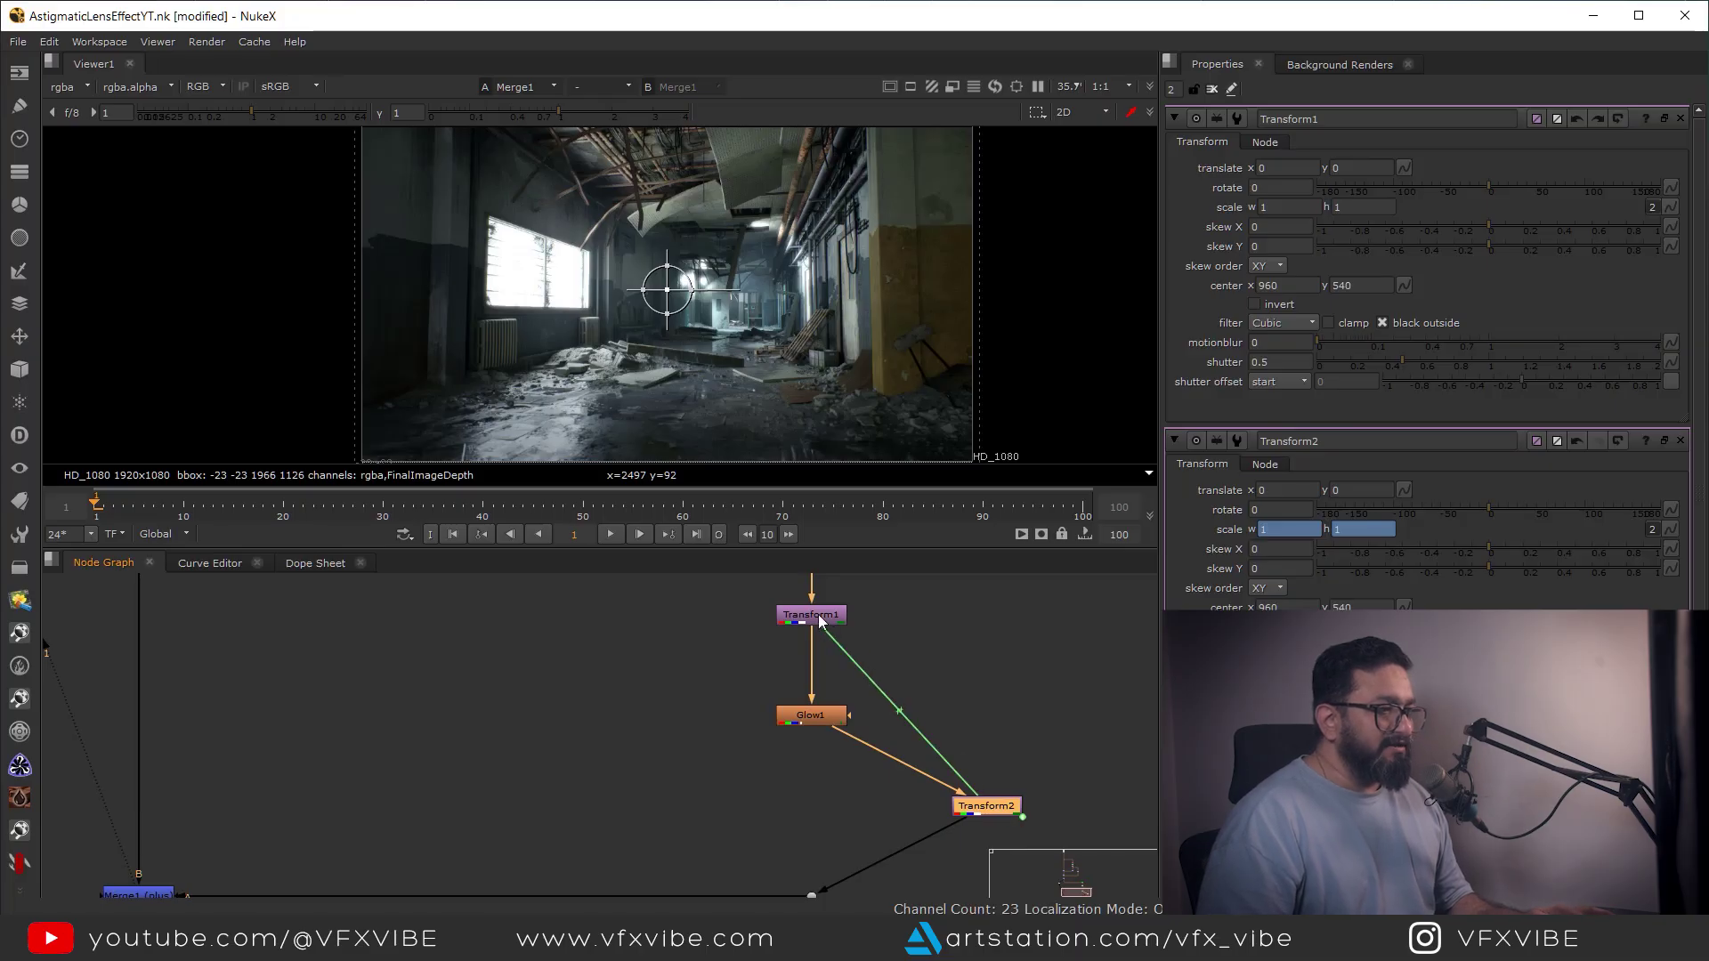
{"action": "key", "text": "alt+e"}
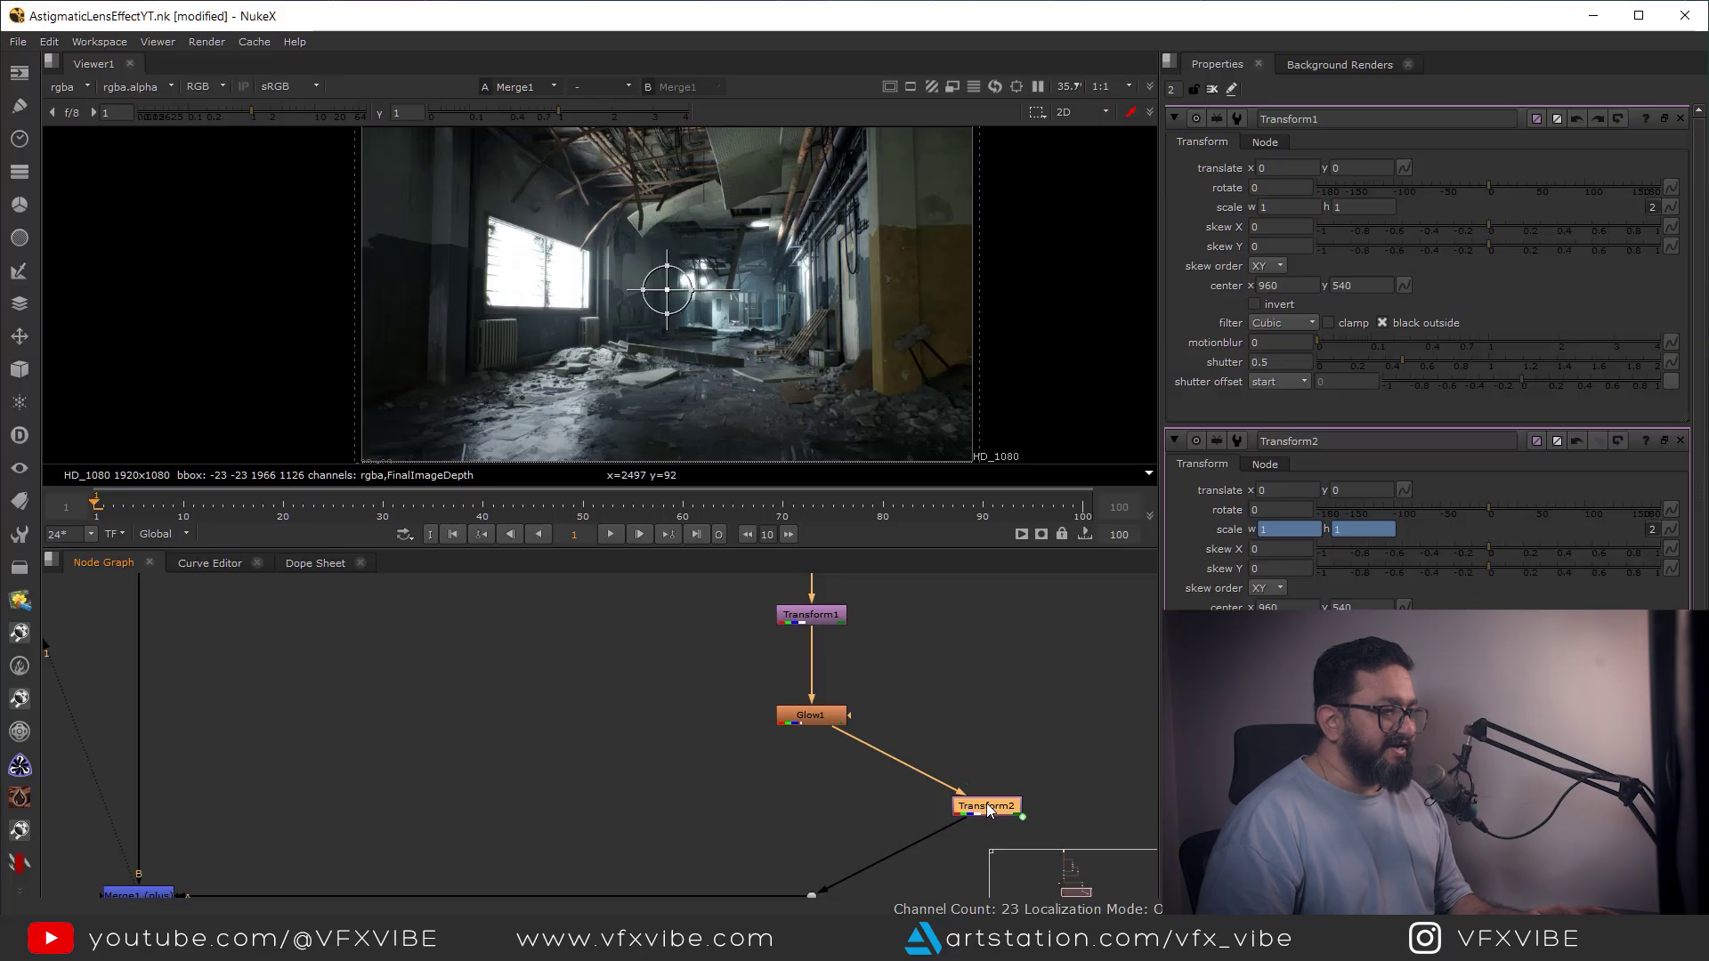
{"action": "left_click_drag", "start_coordinate": [989, 801], "coordinate": [814, 824]}
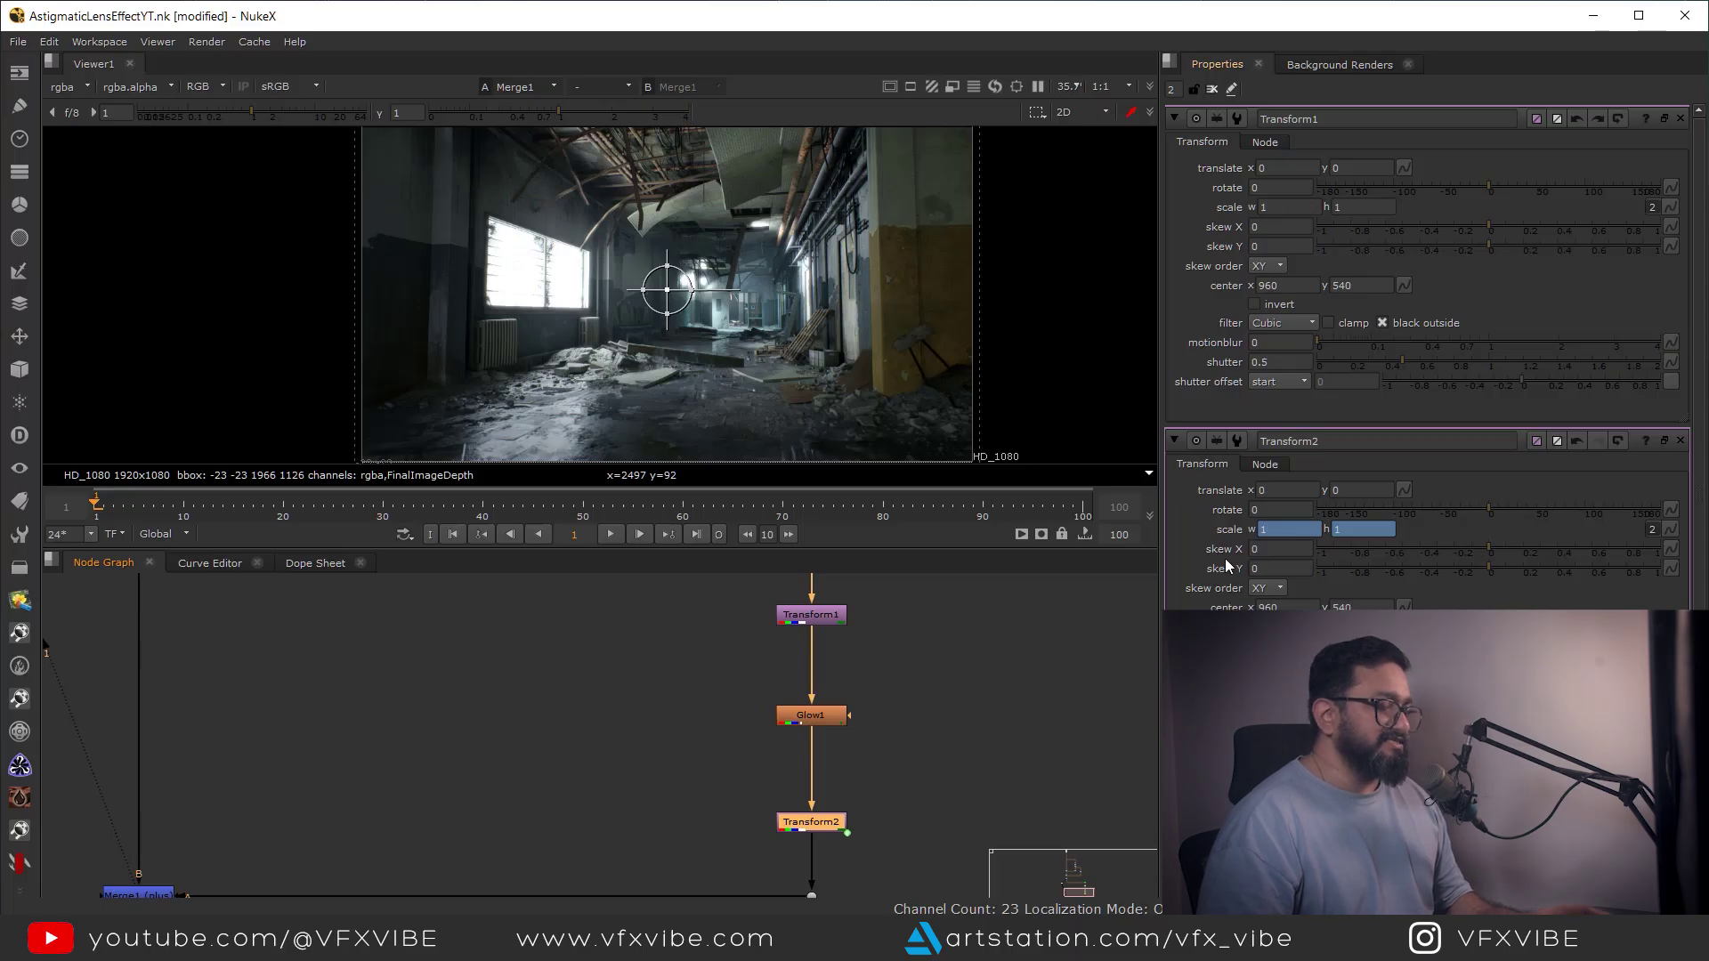
{"action": "left_click_drag", "start_coordinate": [883, 590], "coordinate": [750, 633]}
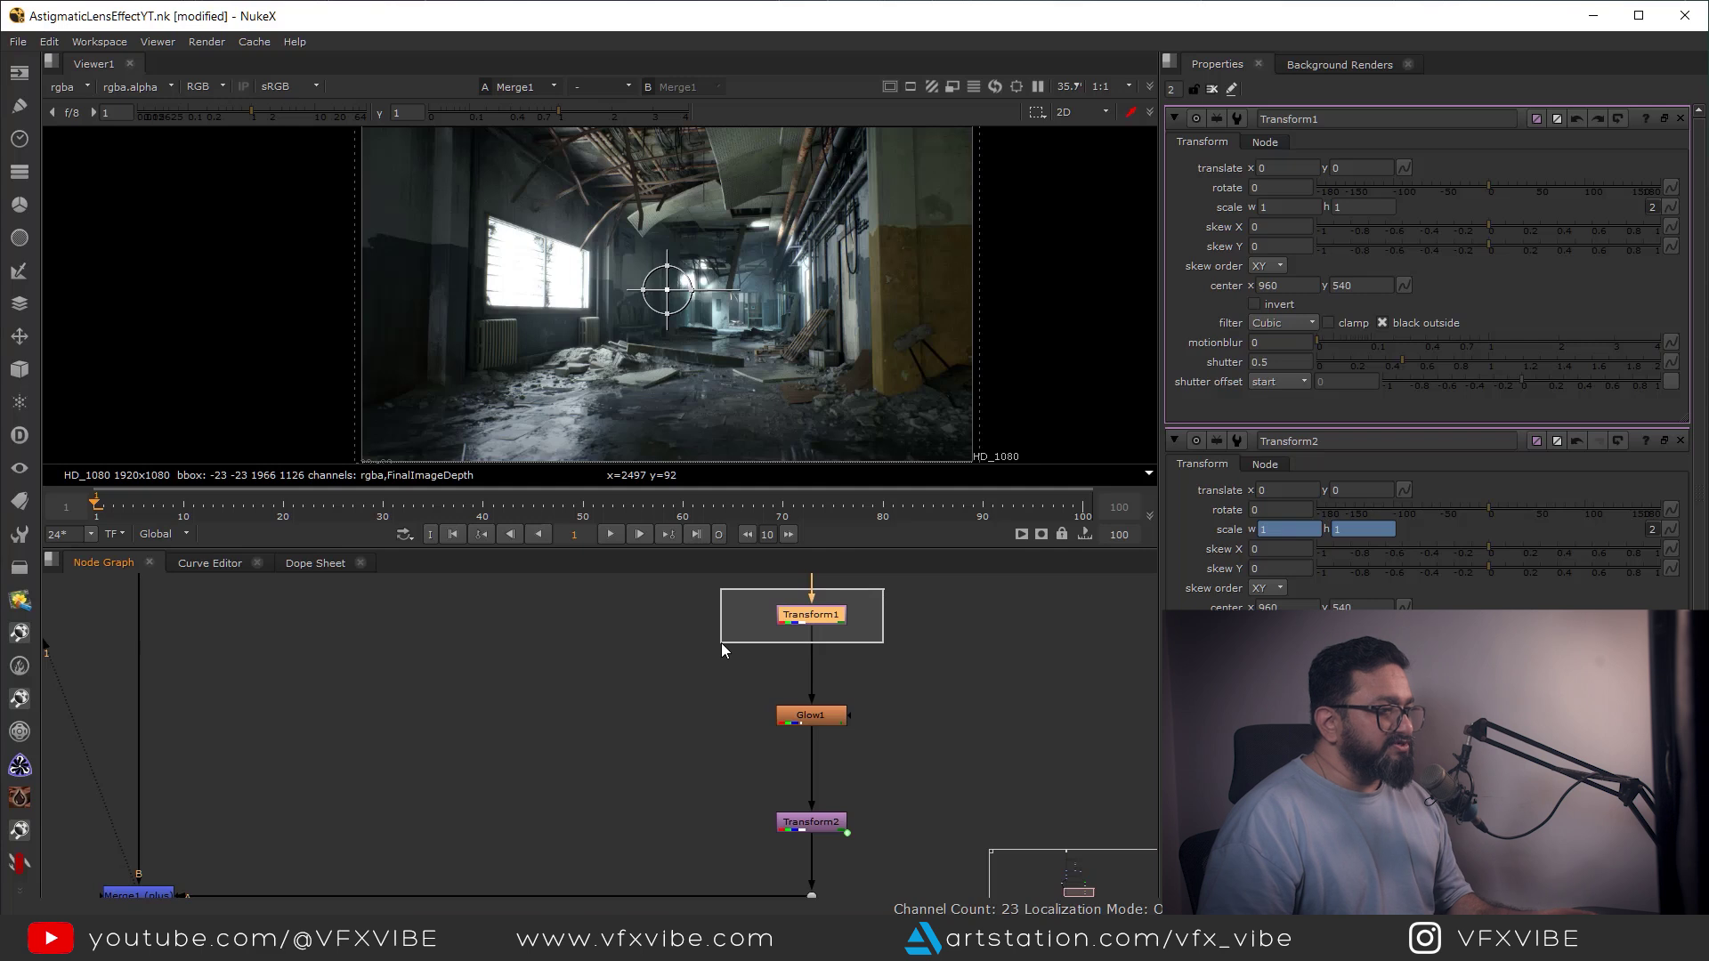
{"action": "left_click_drag", "start_coordinate": [900, 583], "coordinate": [698, 641]}
{"action": "left_click_drag", "start_coordinate": [910, 775], "coordinate": [713, 851]}
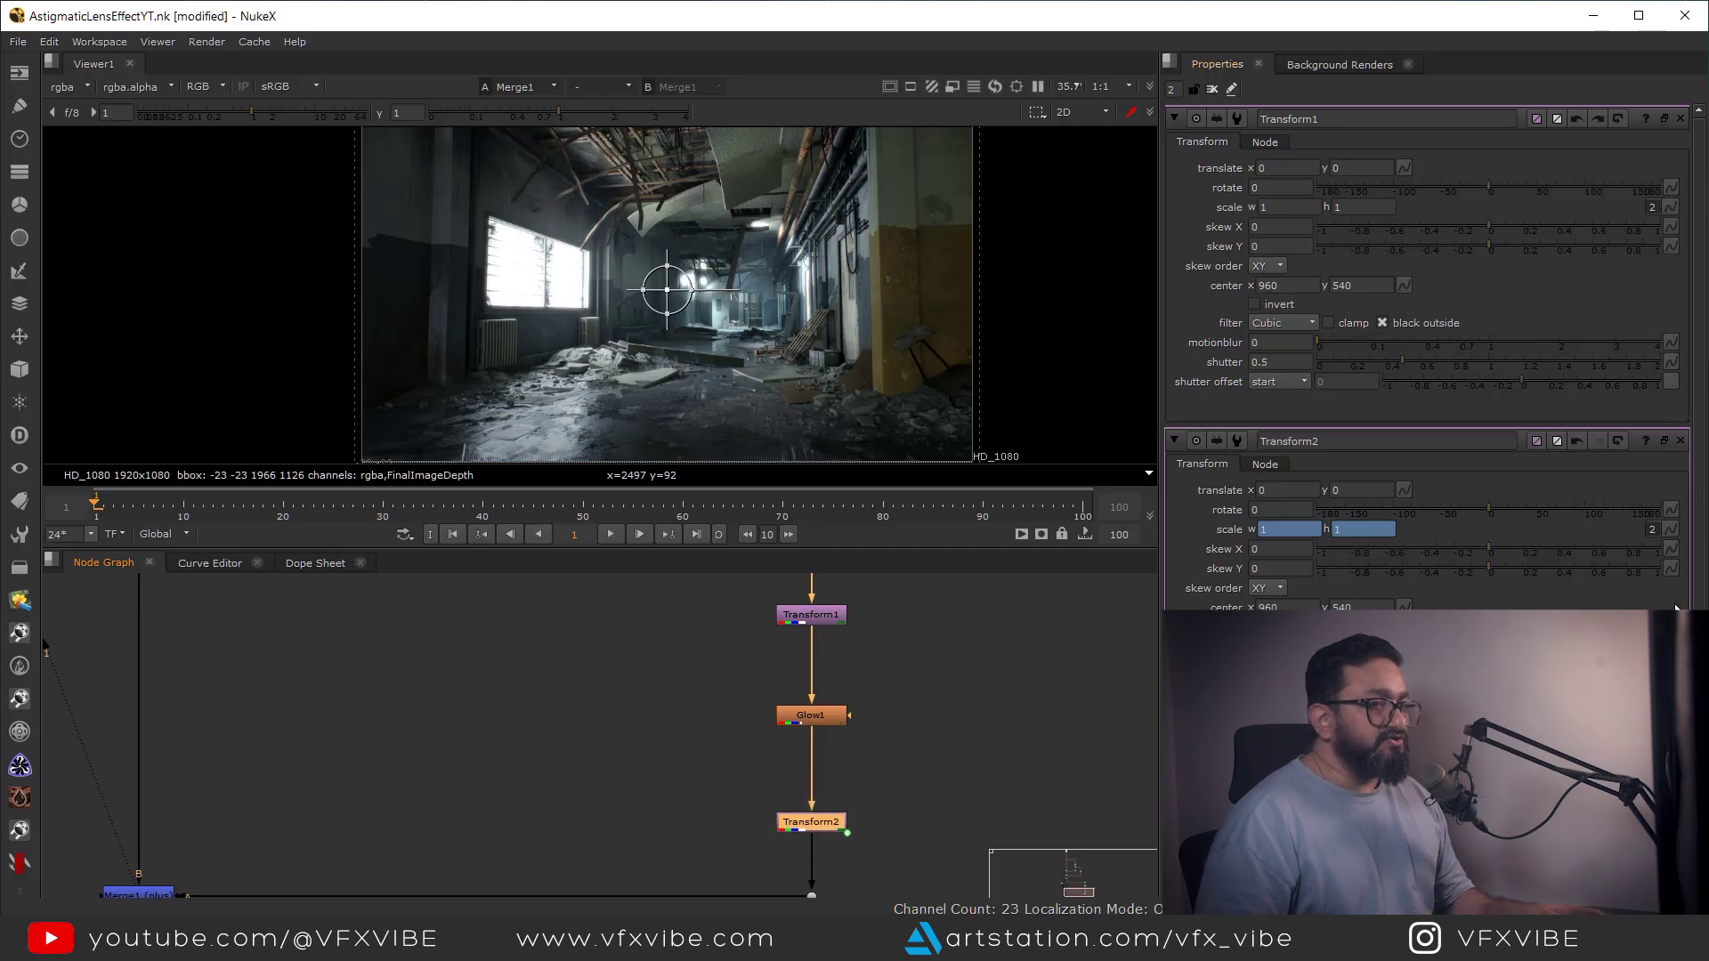
Change both the width and height scale expressions of Transform2 to 1/parent.Transform1.scale
{"action": "left_click", "coordinate": [1669, 527]}
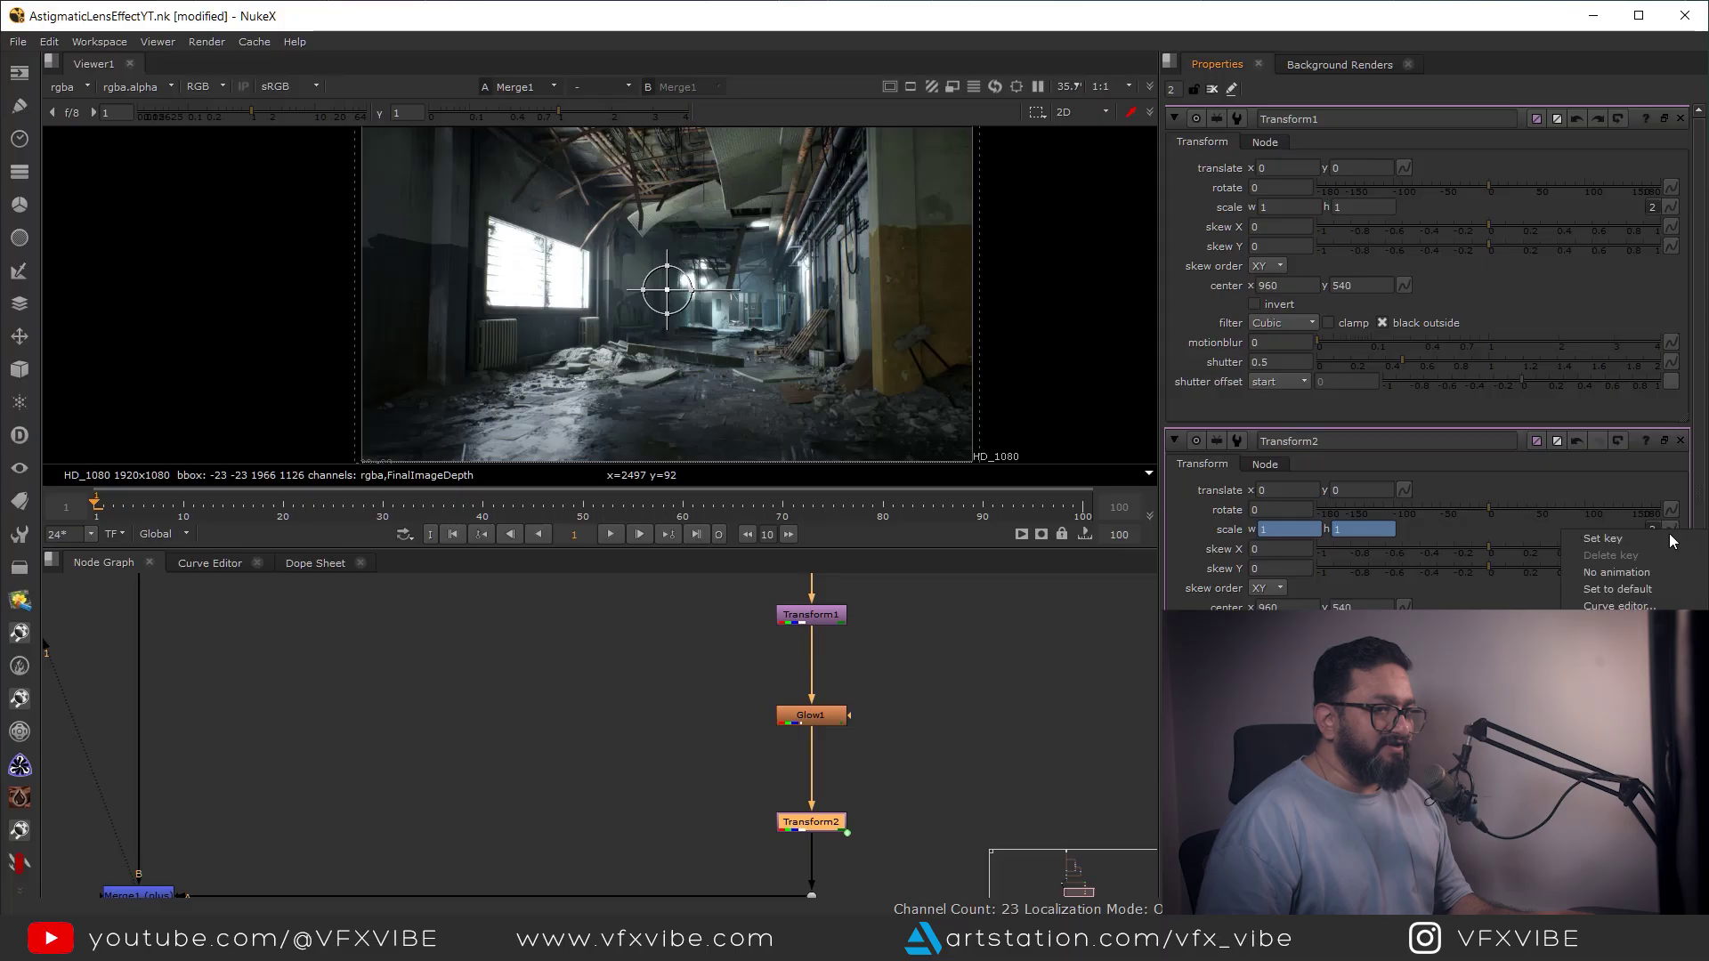
{"action": "left_click", "coordinate": [1638, 612]}
{"action": "left_click_drag", "start_coordinate": [1290, 542], "coordinate": [491, 608]}
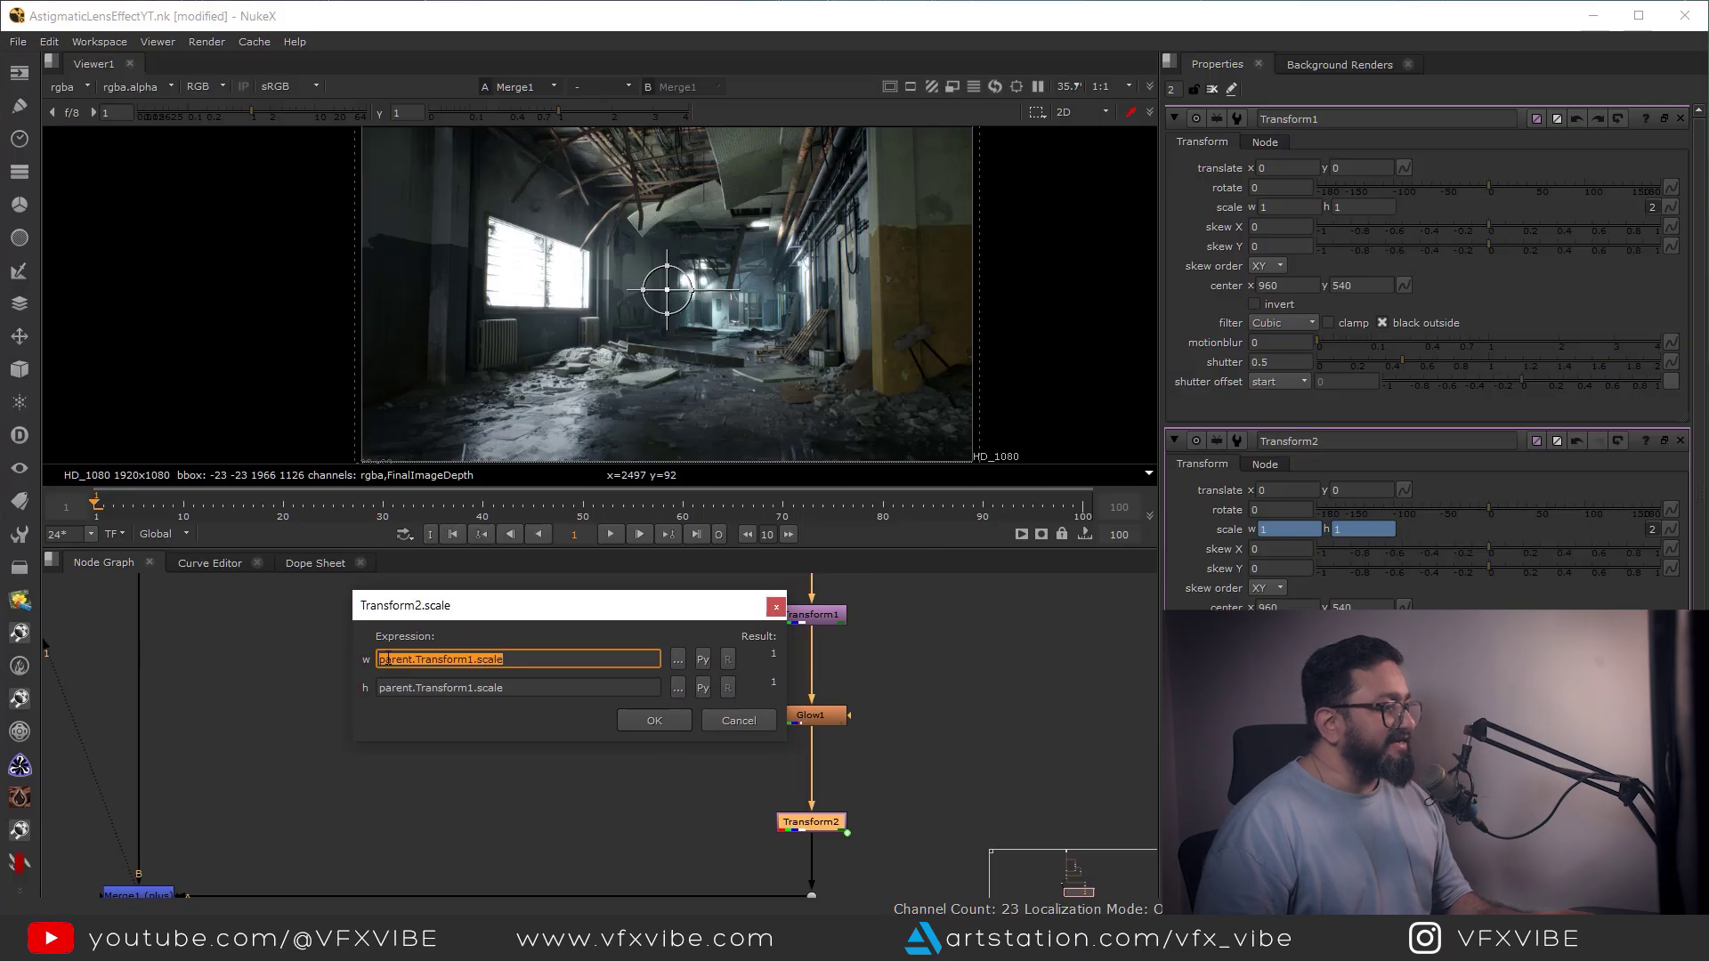
{"action": "left_click", "coordinate": [529, 660]}
{"action": "left_click_drag", "start_coordinate": [583, 606], "coordinate": [524, 605]}
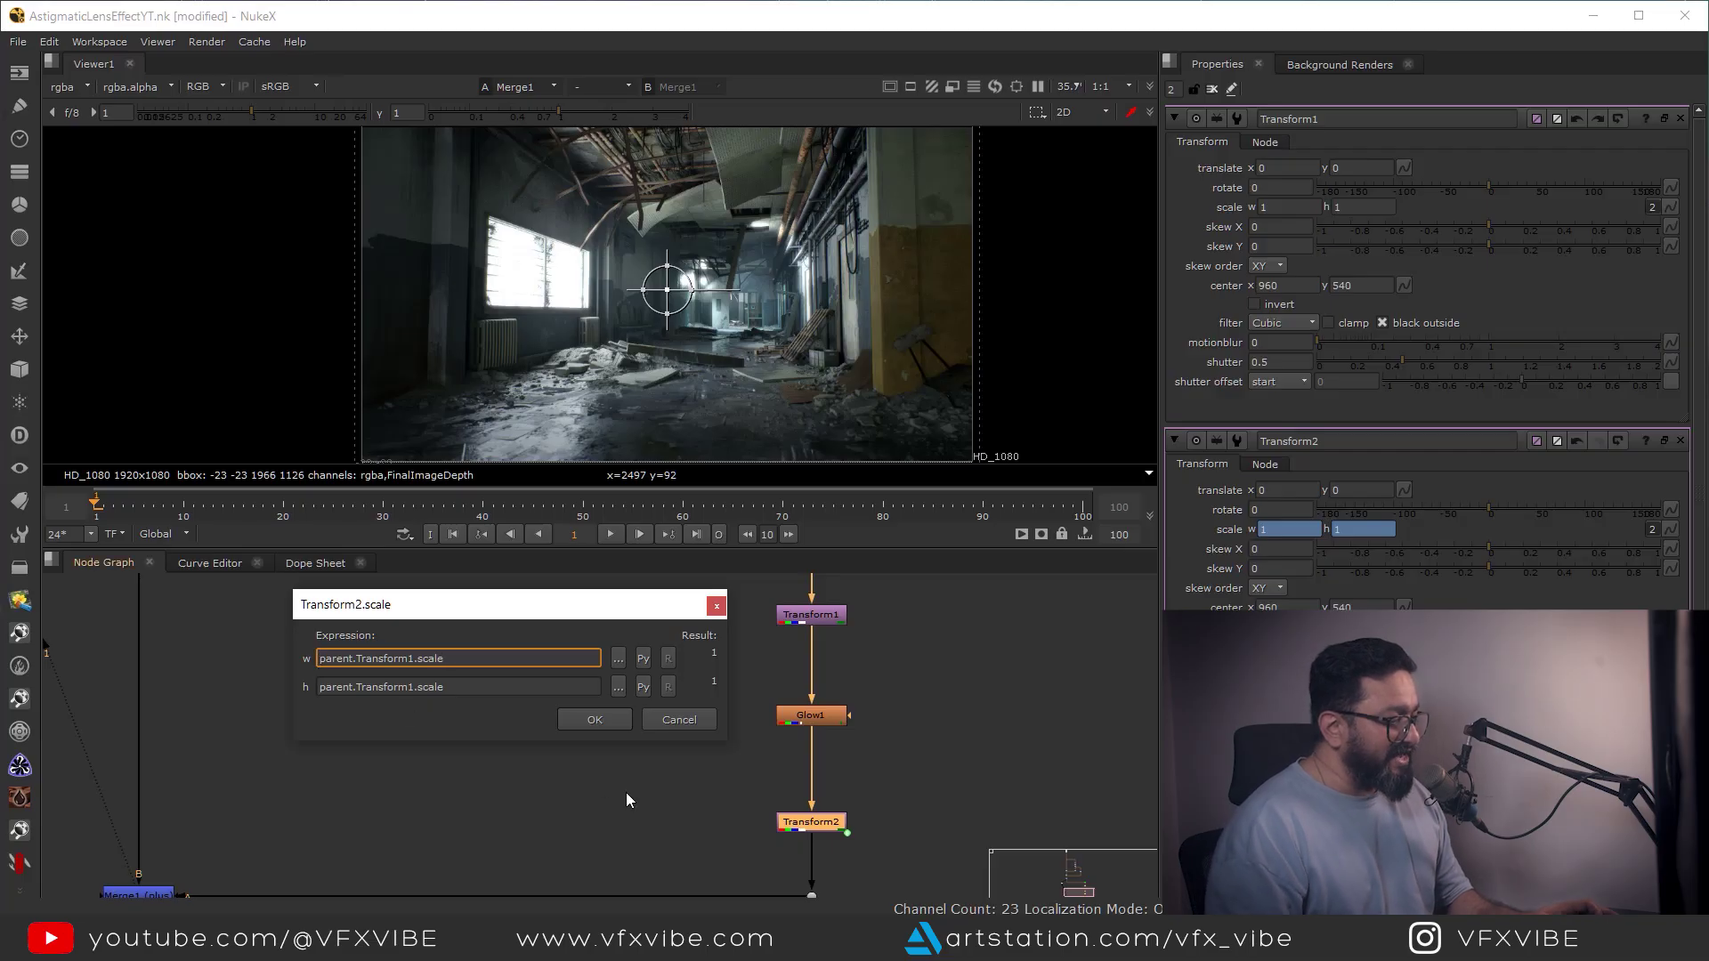
{"action": "key", "text": "Home"}
{"action": "type", "text": "1"}
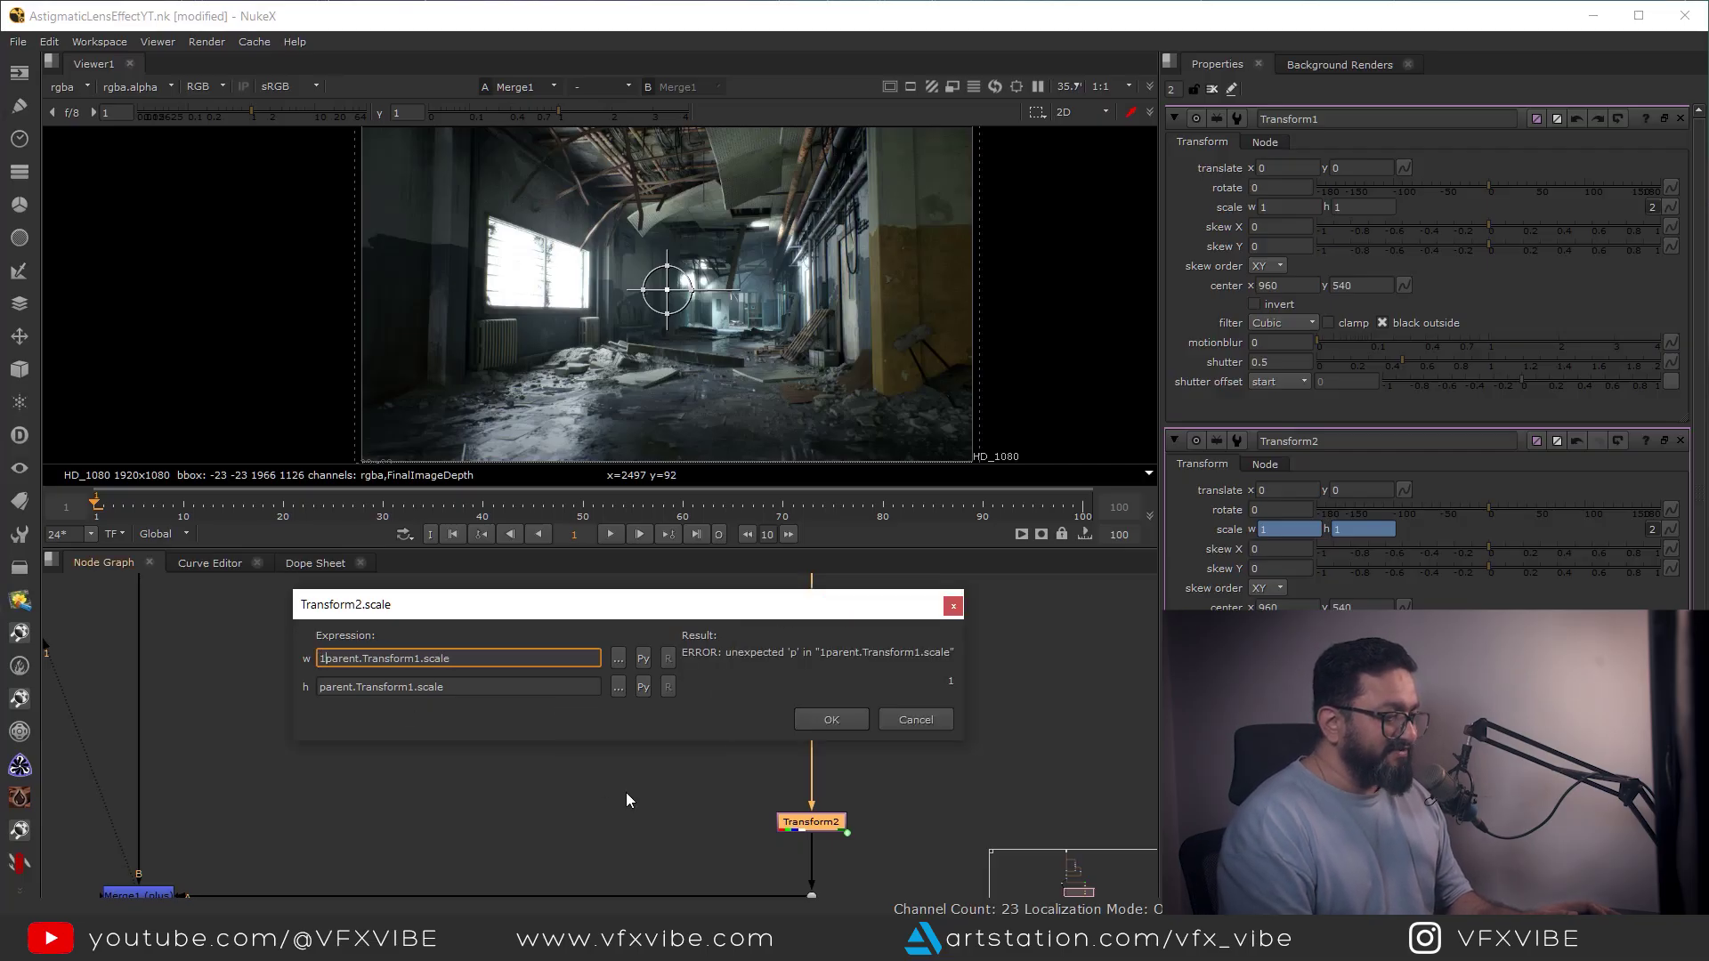
{"action": "type", "text": "/"}
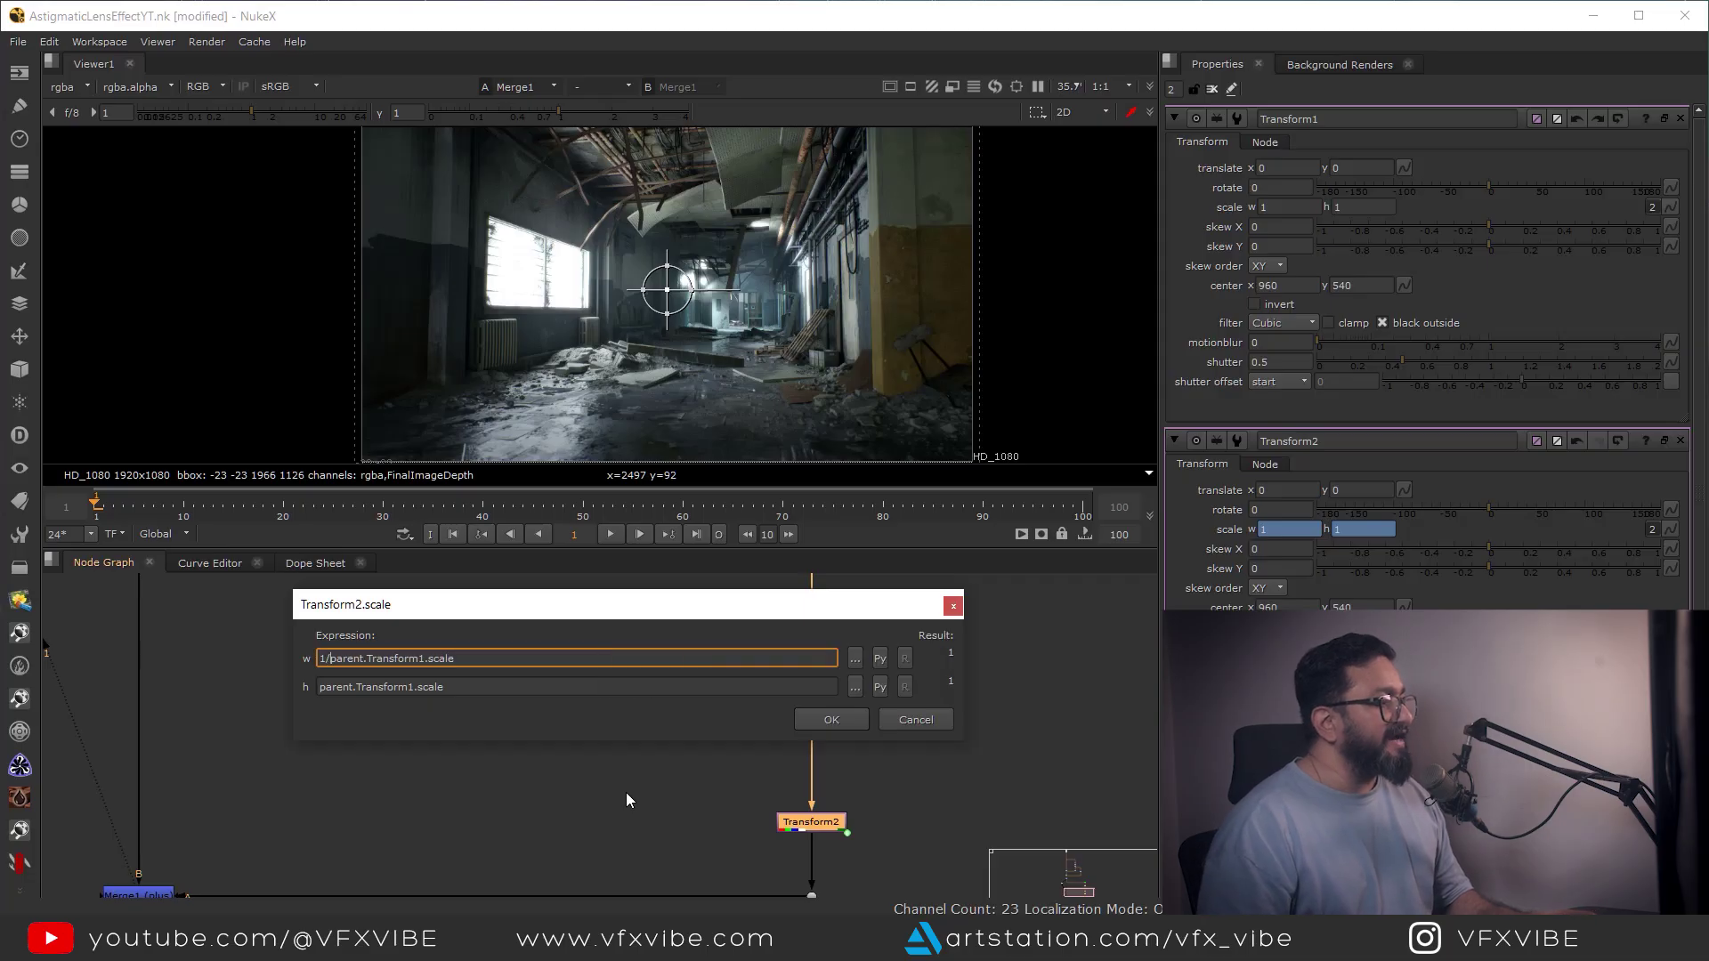
{"action": "left_click", "coordinate": [321, 691]}
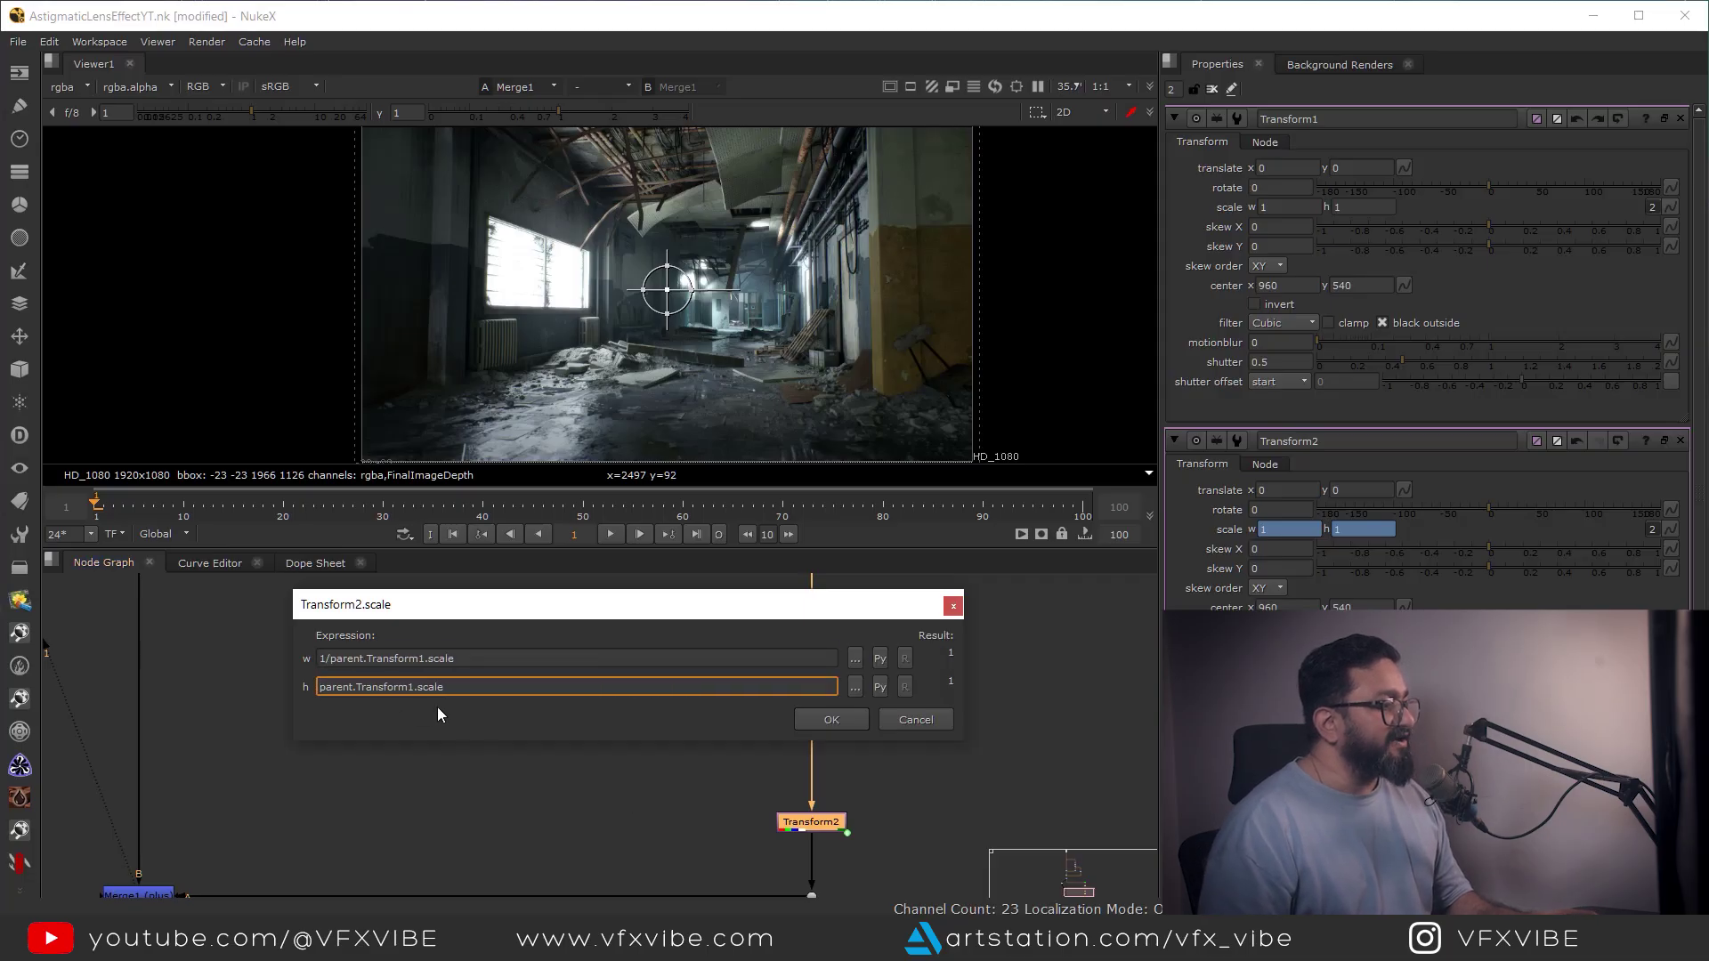
{"action": "type", "text": "1"}
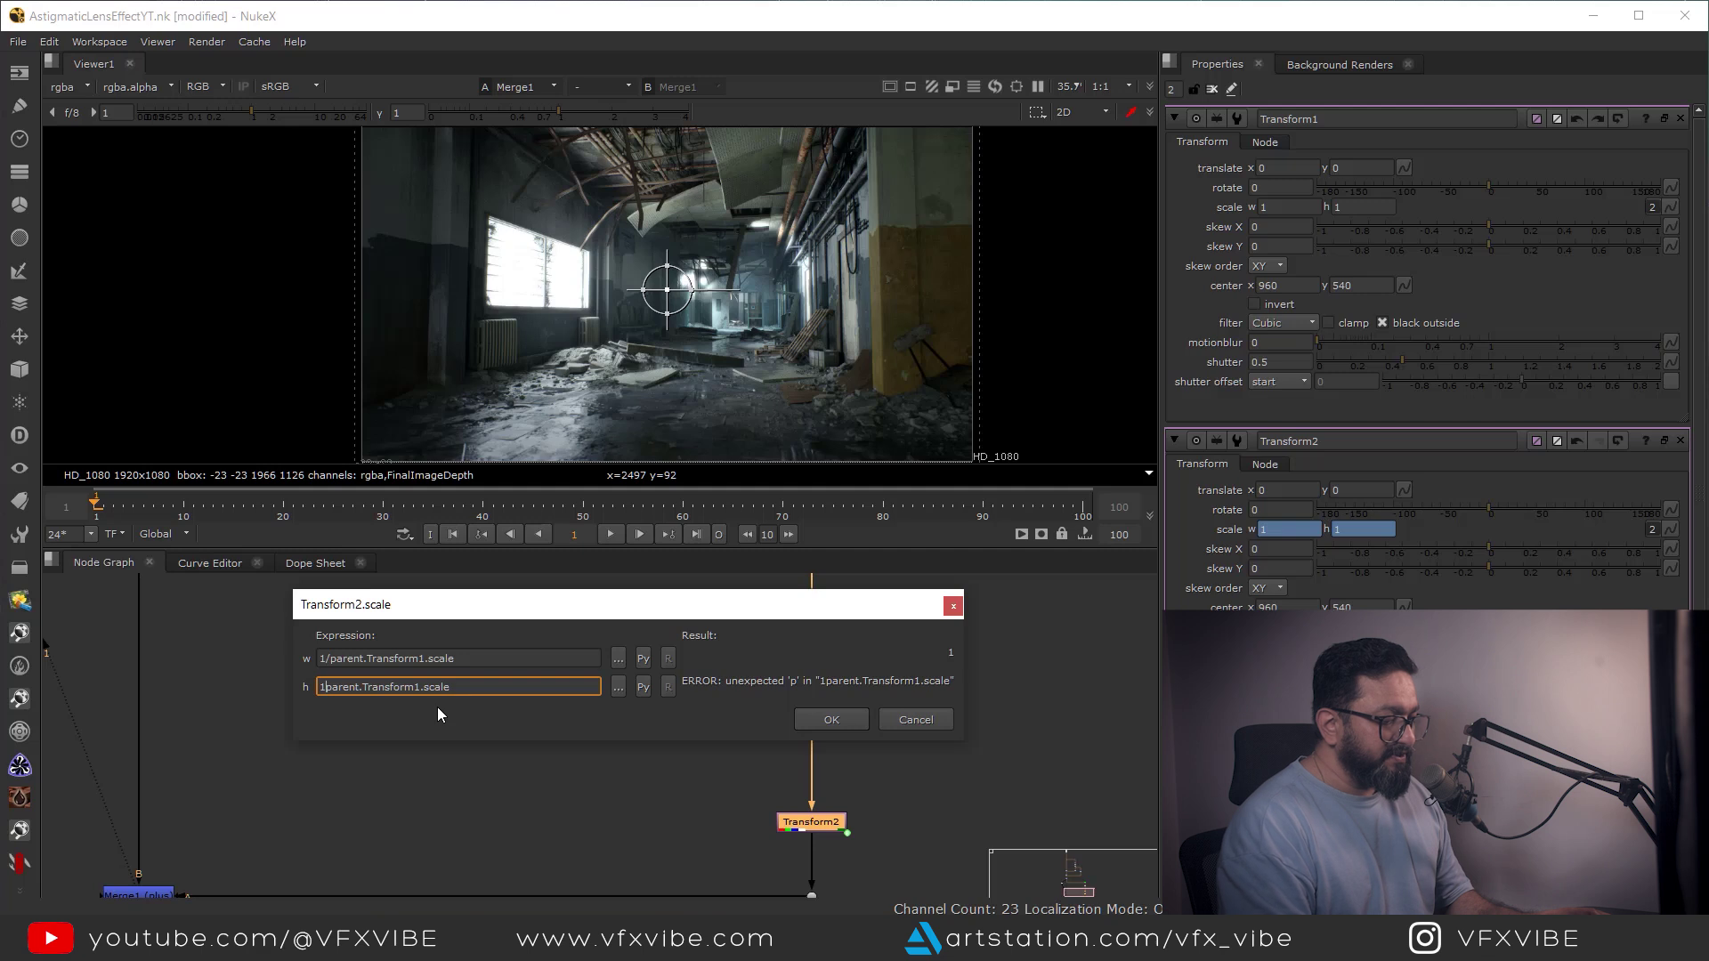
{"action": "type", "text": "/"}
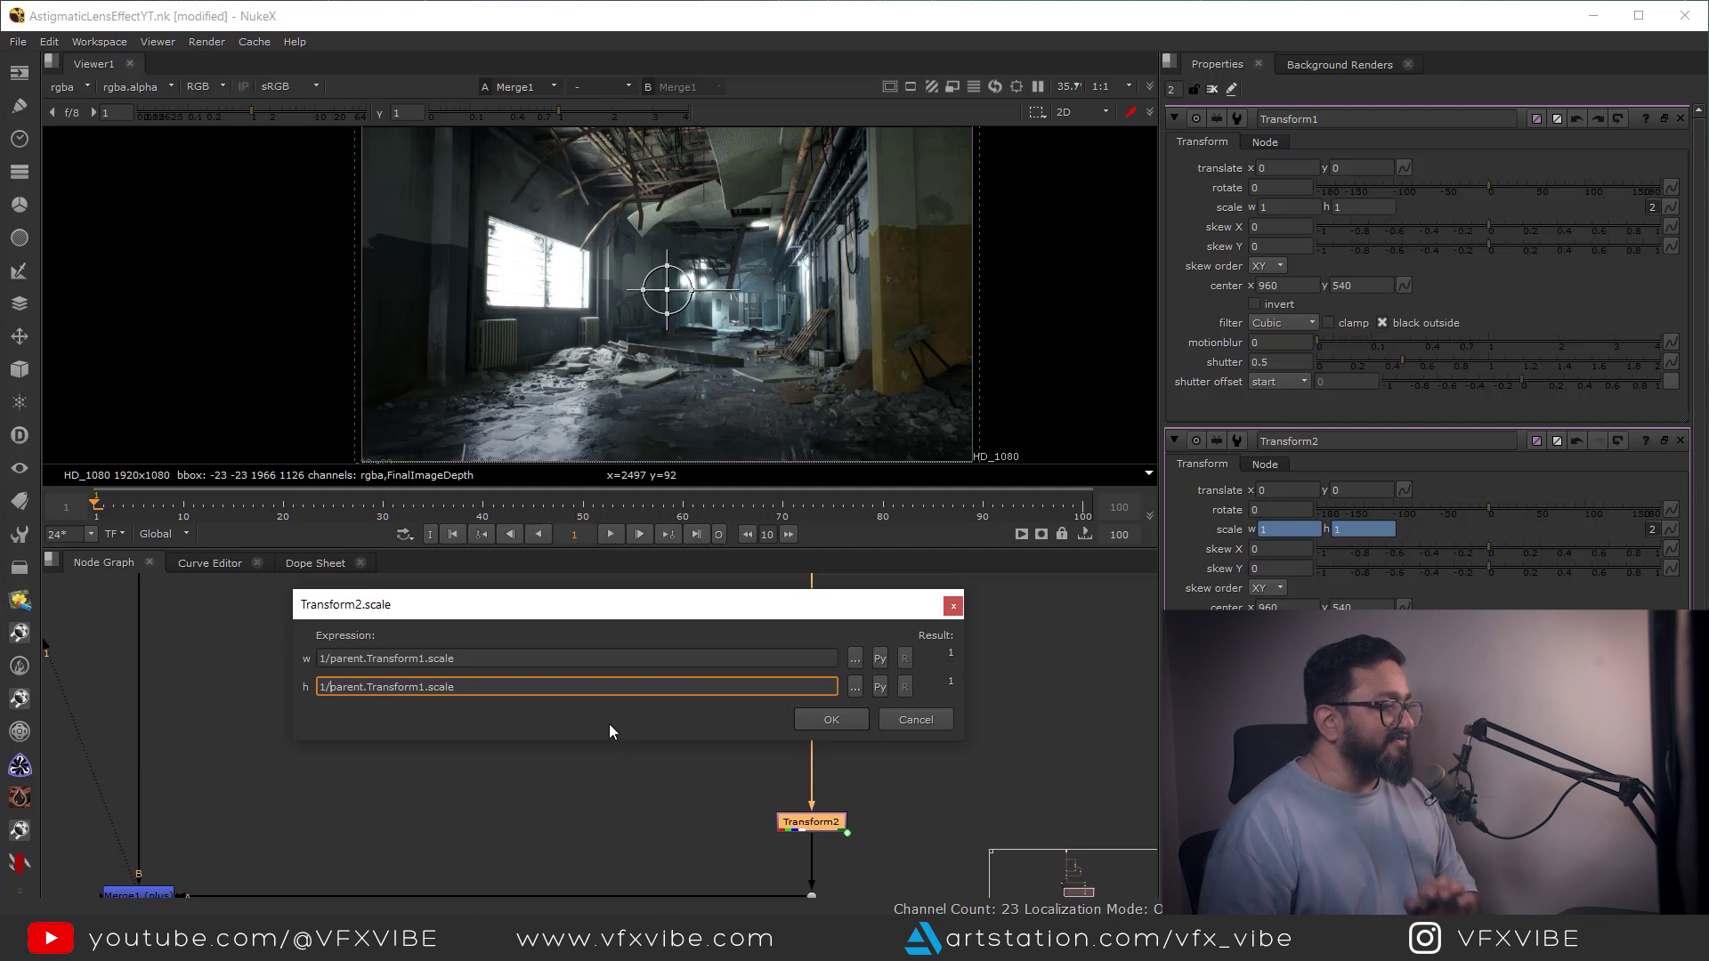
{"action": "left_click", "coordinate": [840, 721]}
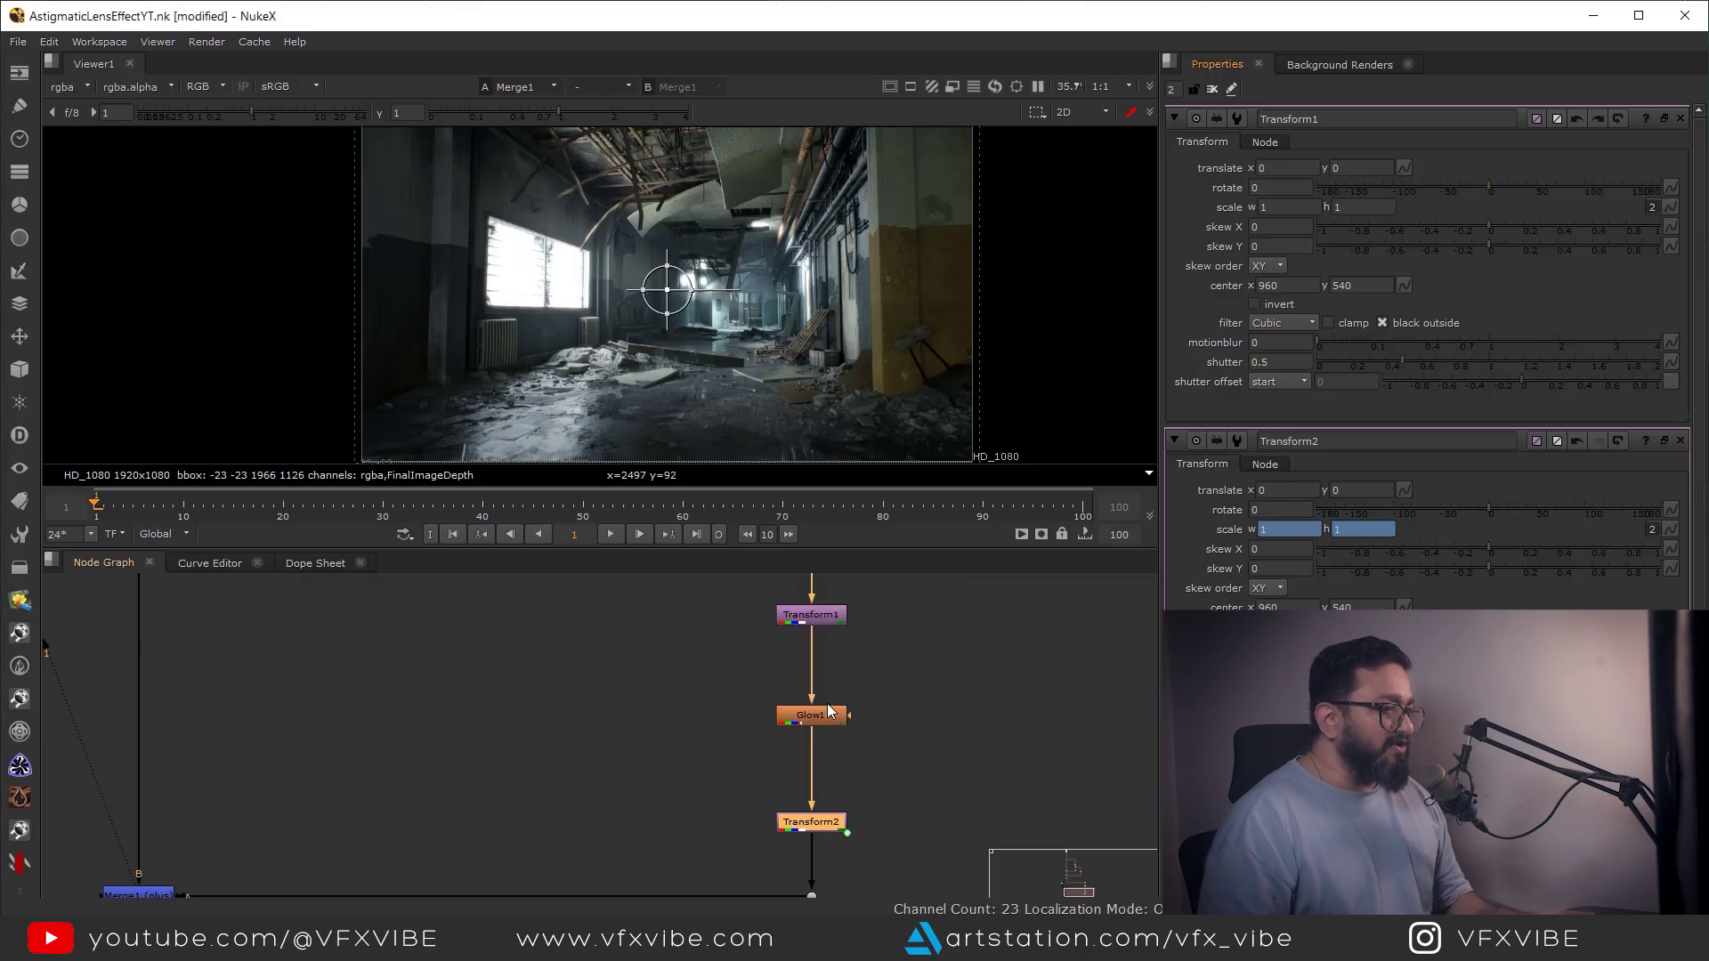
Reduce Transform1's height scale, trying 0.1 and 0.5 before setting it to 0.3
{"action": "left_click", "coordinate": [823, 620]}
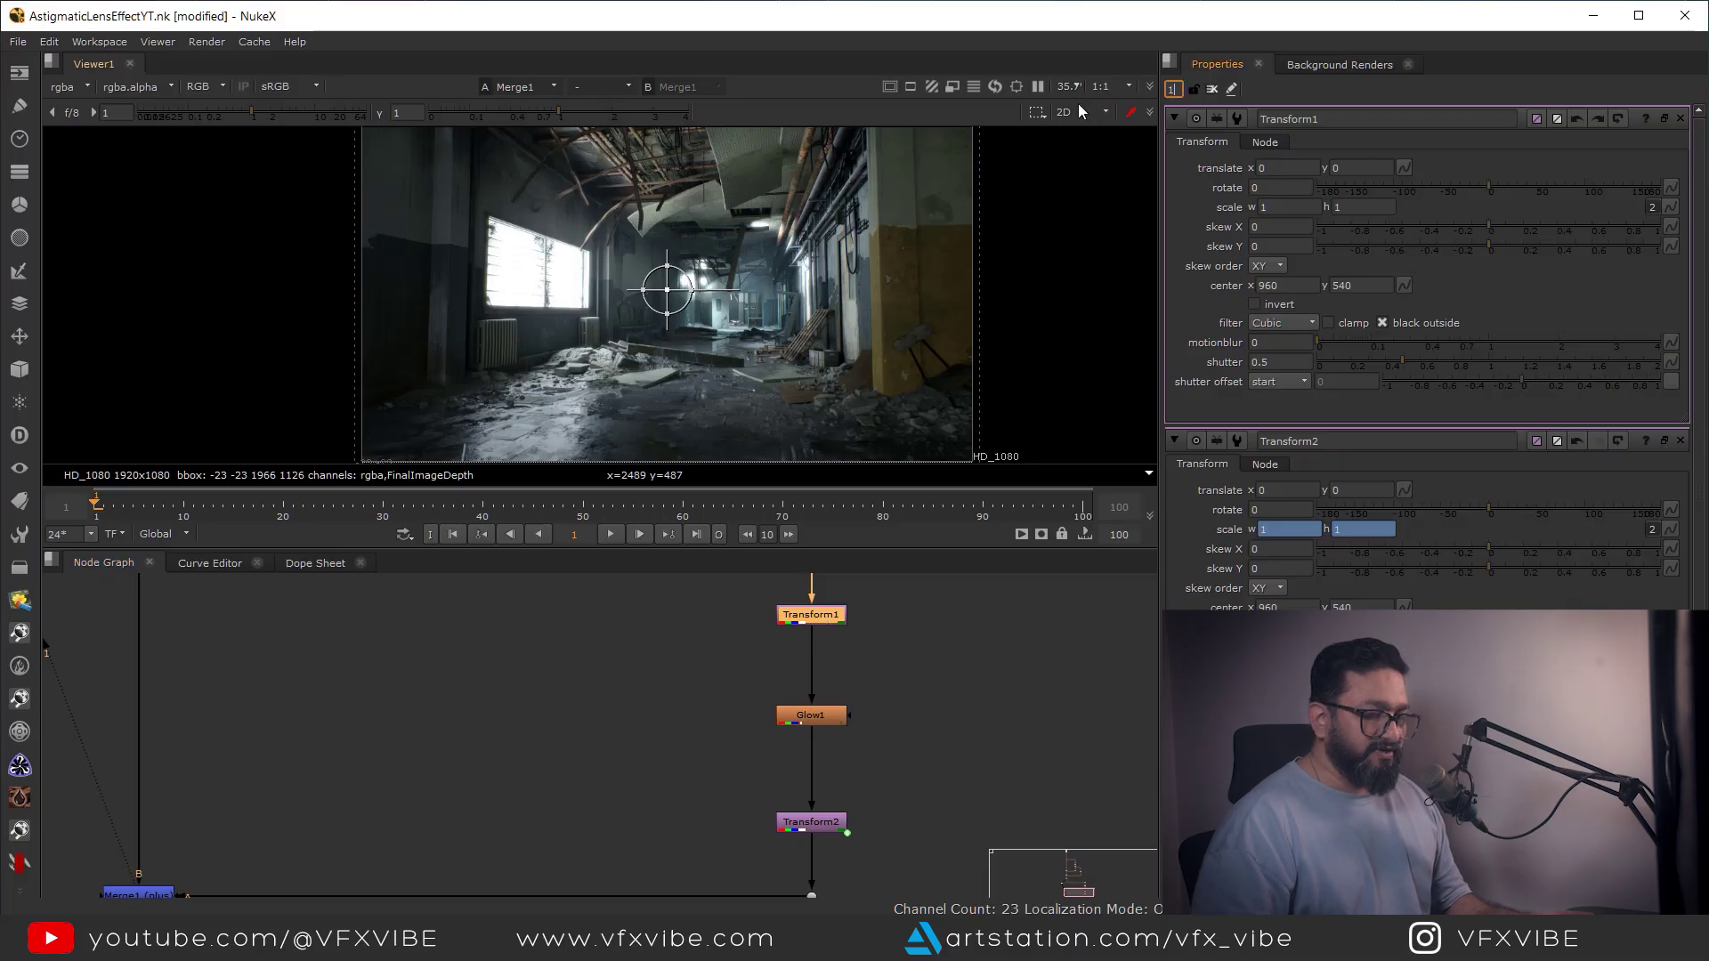
{"action": "key", "text": "Return"}
{"action": "type", "text": ".0"}
{"action": "key", "text": "Down"}
{"action": "key", "text": "Down"}
{"action": "key", "text": "Down"}
{"action": "key", "text": "Down"}
{"action": "key", "text": "Down"}
{"action": "key", "text": "Down"}
{"action": "key", "text": "Down"}
{"action": "key", "text": "Down"}
{"action": "key", "text": "Down"}
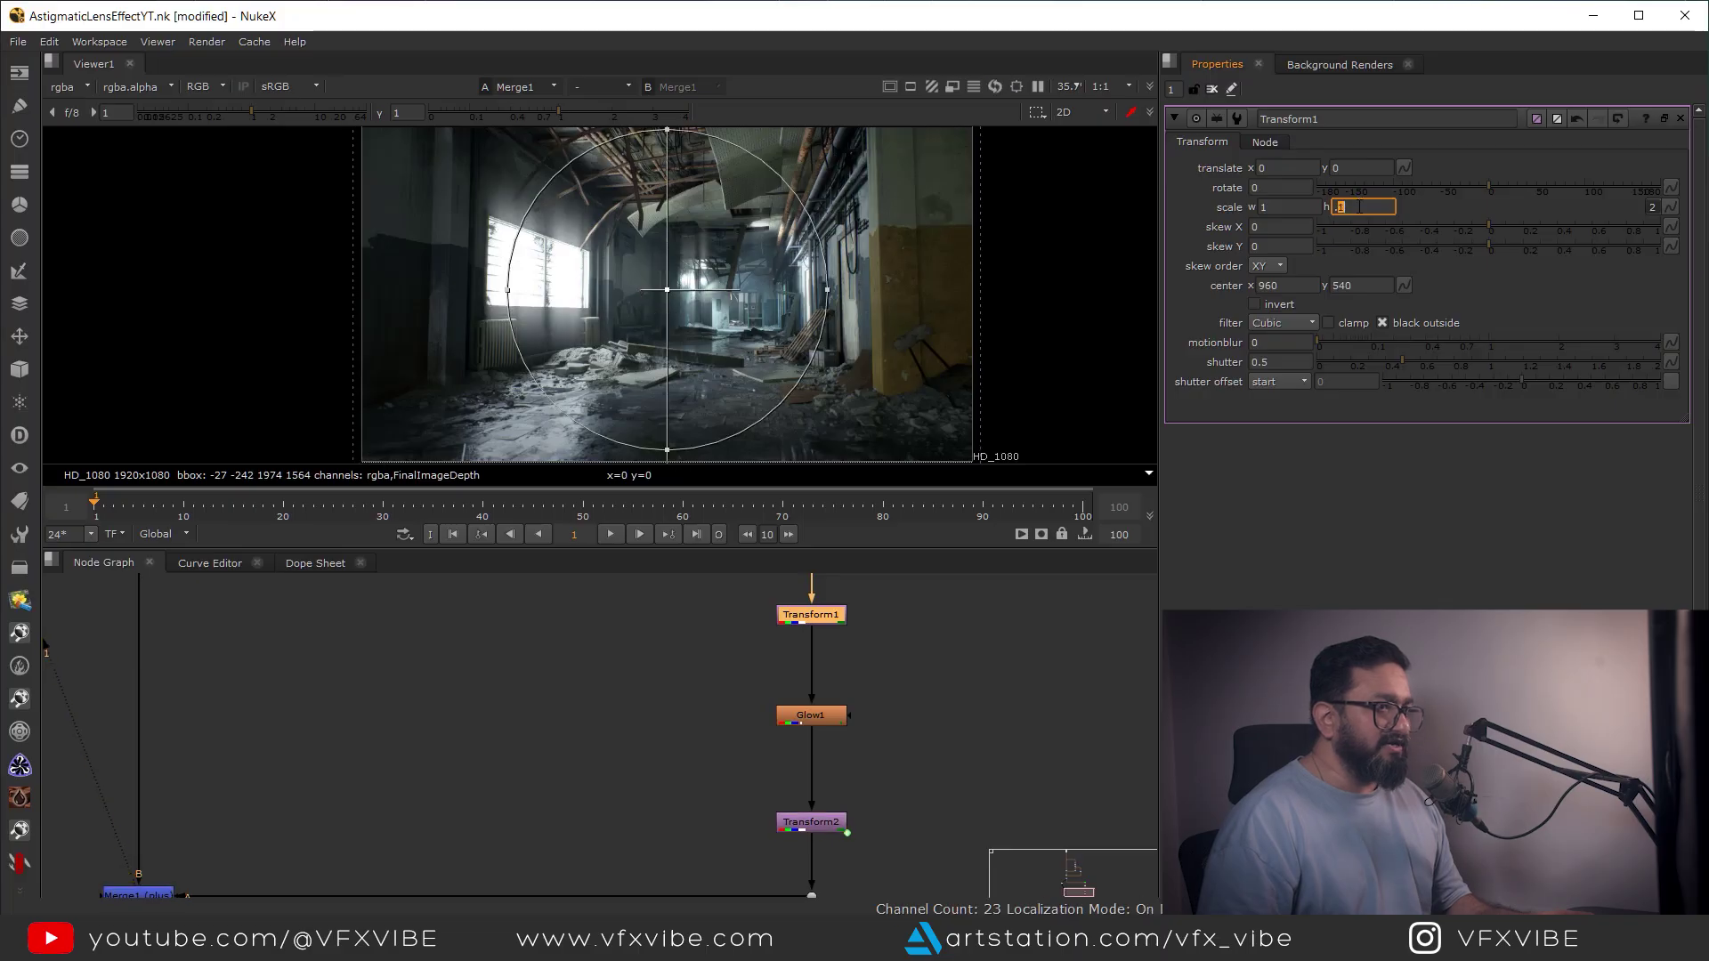
{"action": "type", "text": ".5"}
{"action": "key", "text": "Return"}
{"action": "type", "text": ".8"}
{"action": "key", "text": "Return"}
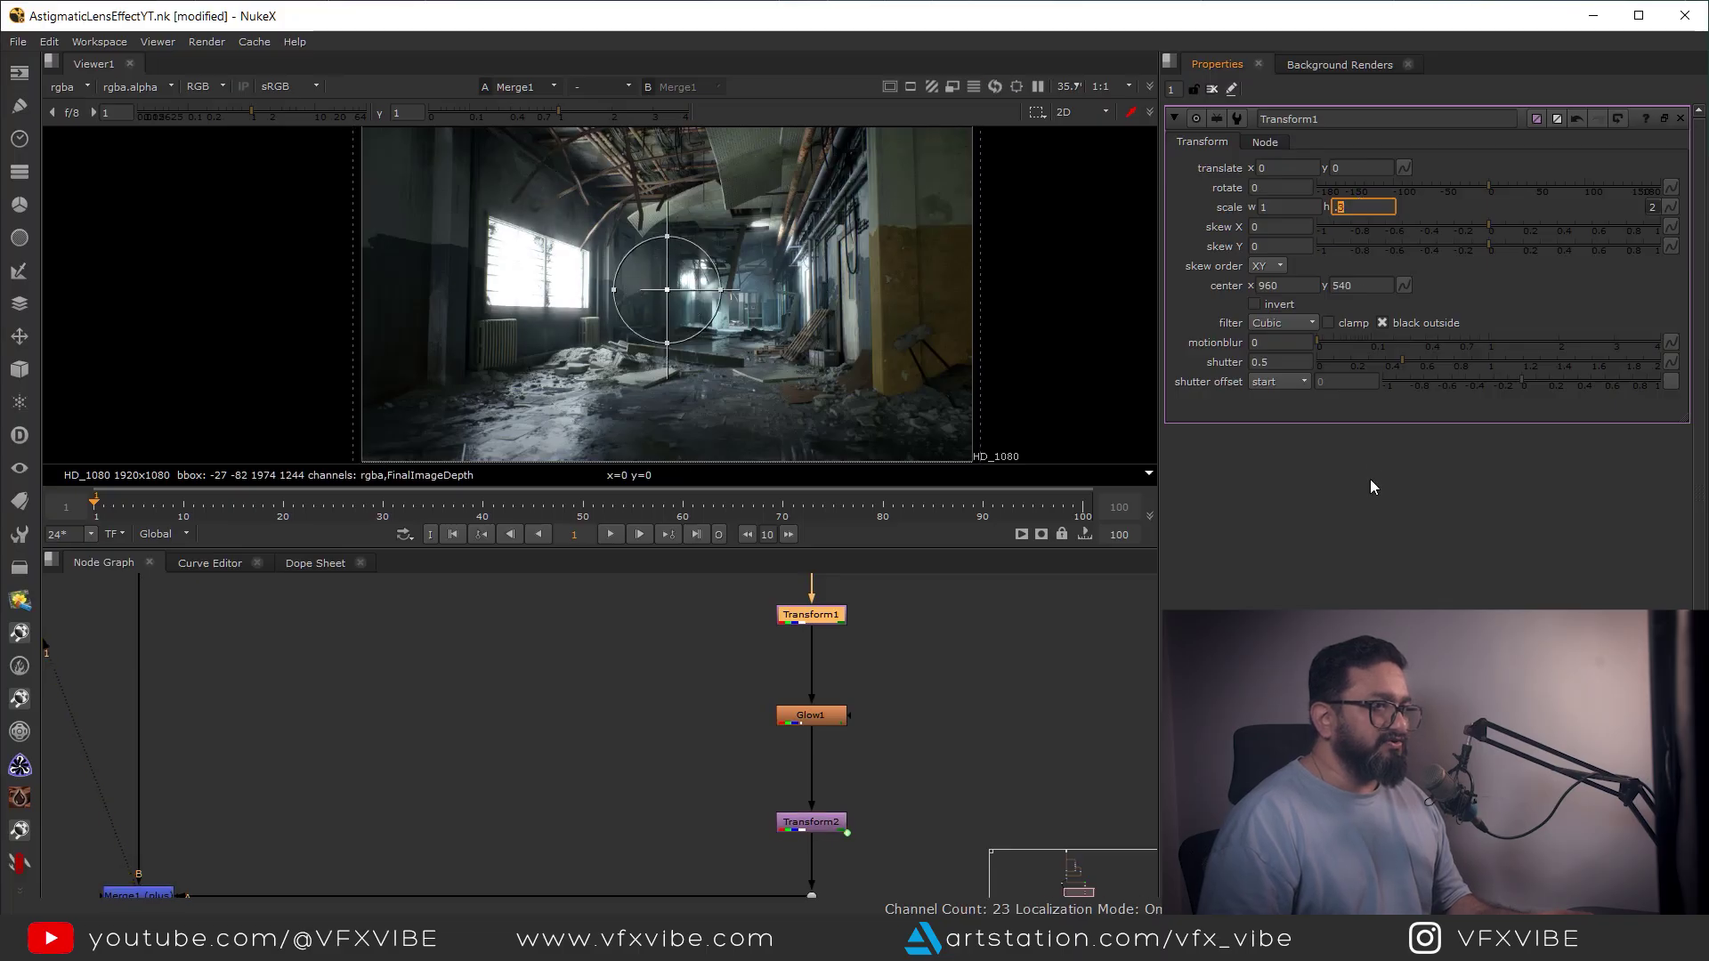
Set Transform1's height scale to 0.2 and view that node's squashed highlights on their own
{"action": "left_click", "coordinate": [1366, 215]}
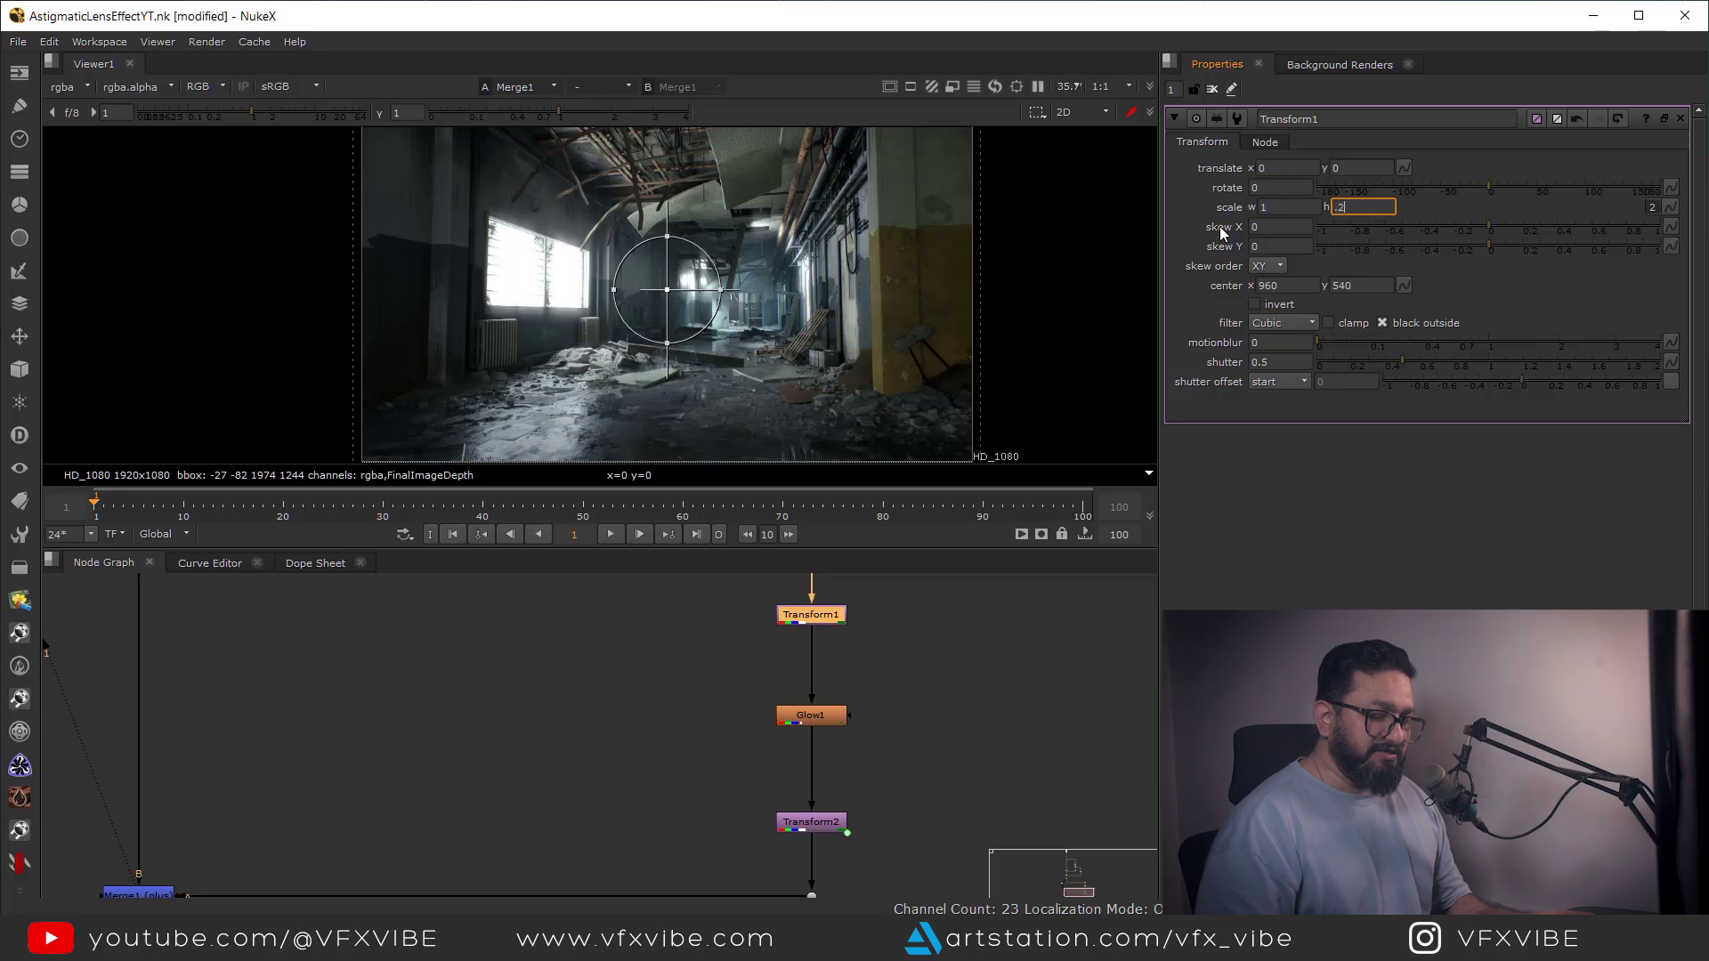
{"action": "type", "text": ".2"}
{"action": "key", "text": "Return"}
{"action": "key", "text": "1"}
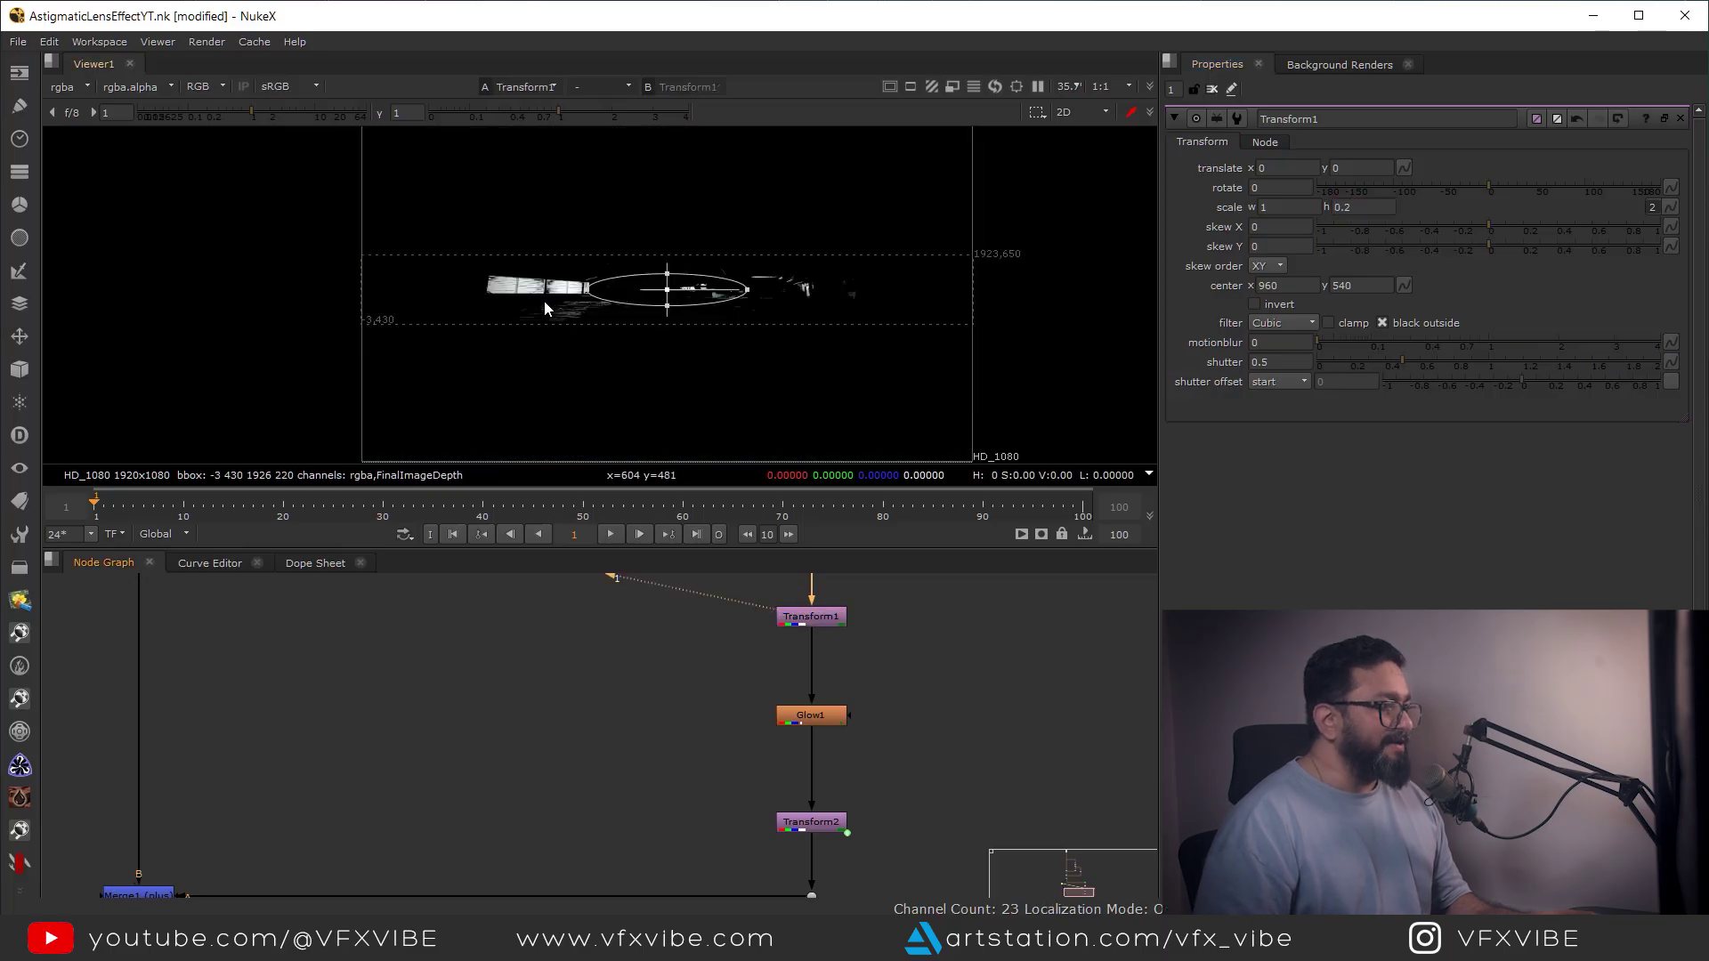
{"action": "left_click_drag", "start_coordinate": [429, 217], "coordinate": [831, 374]}
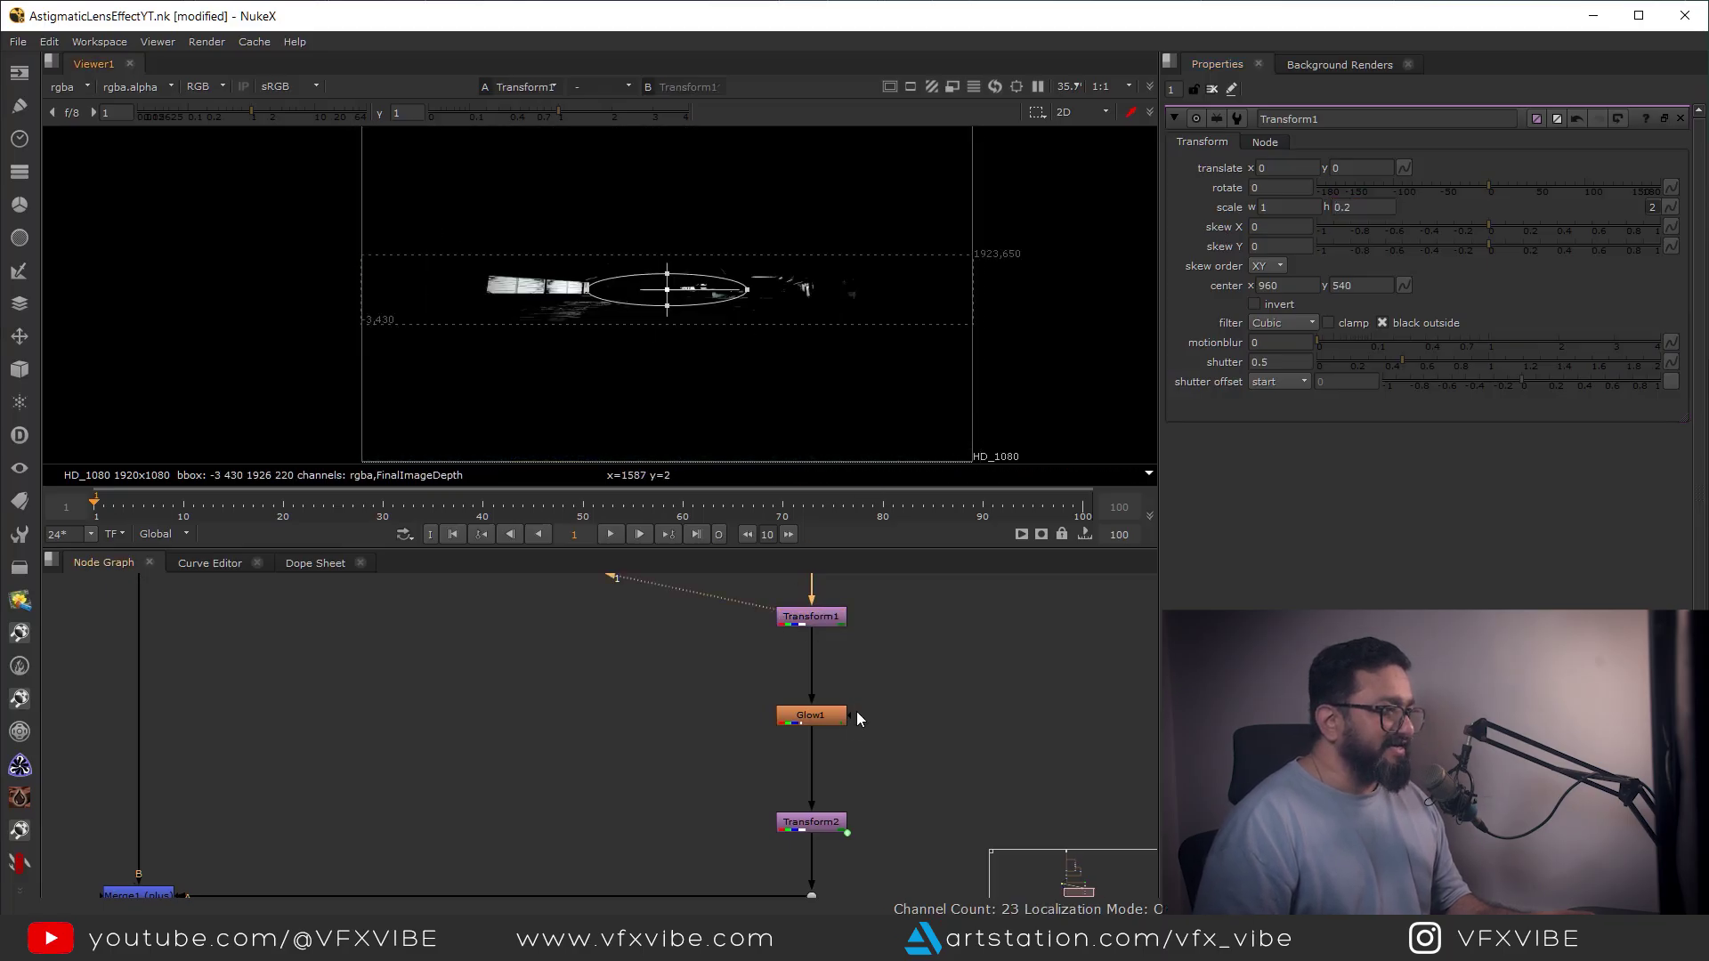
View Transform2's output on its own and examine the vertical glow streaks on the windows and corridor highlights
{"action": "middle_click_drag", "start_coordinate": [820, 783], "coordinate": [826, 741]}
{"action": "double_click", "coordinate": [816, 780]}
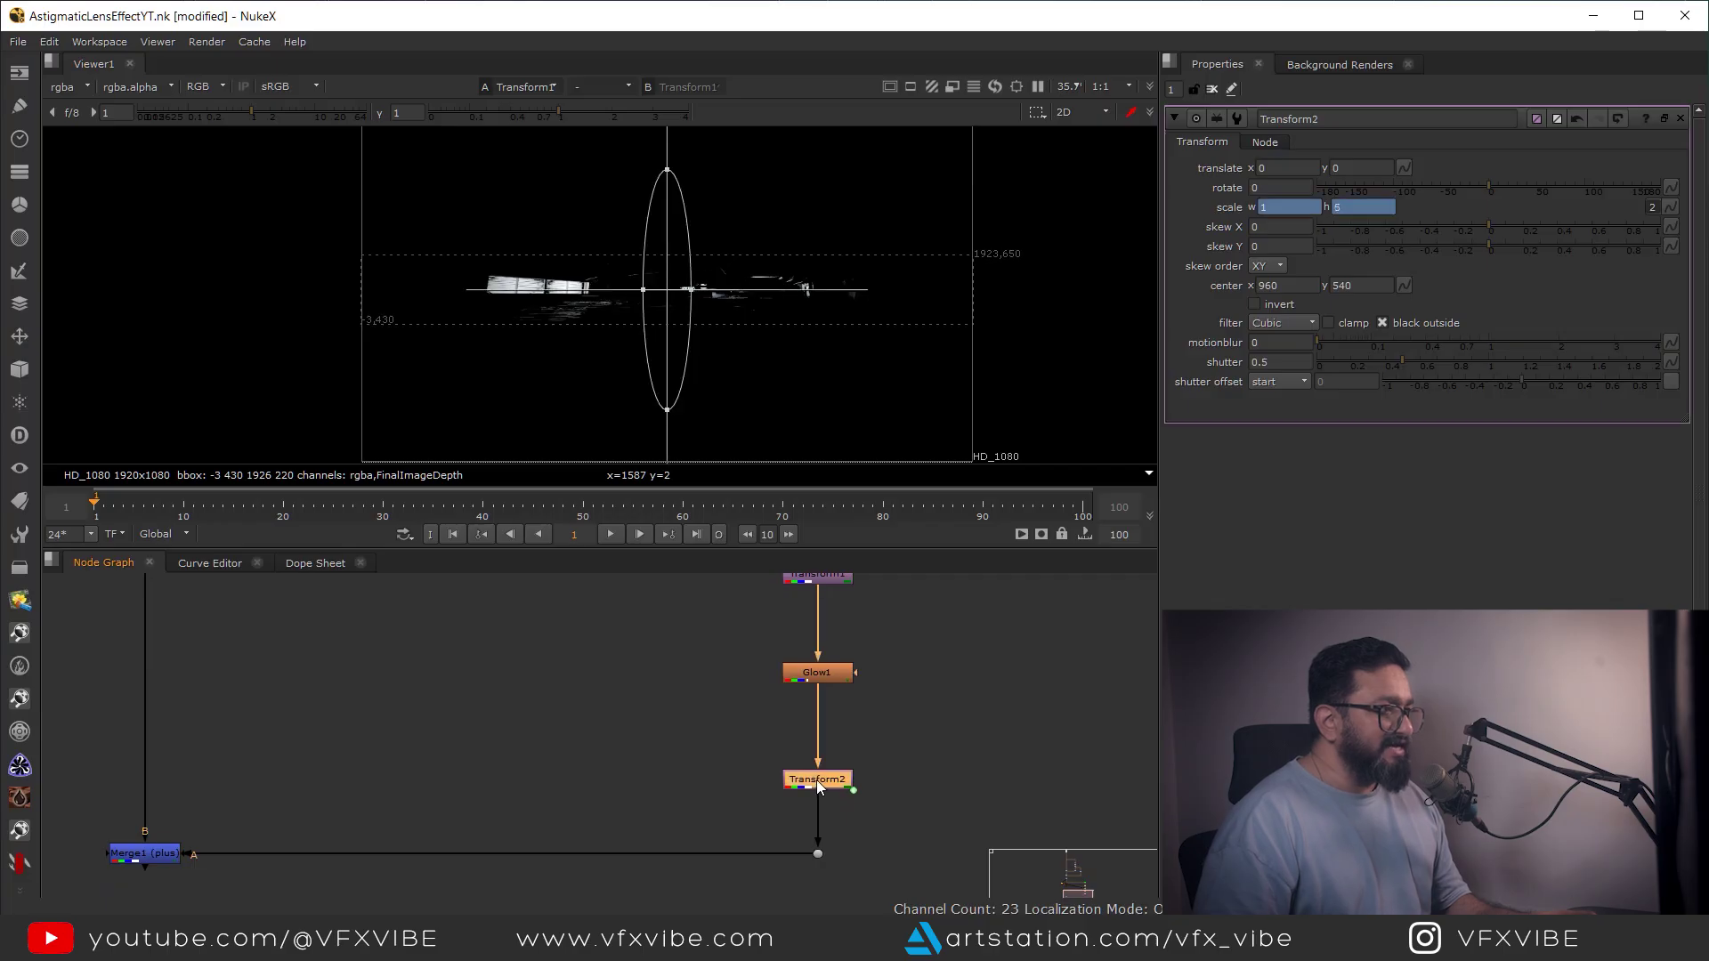
{"action": "key", "text": "1"}
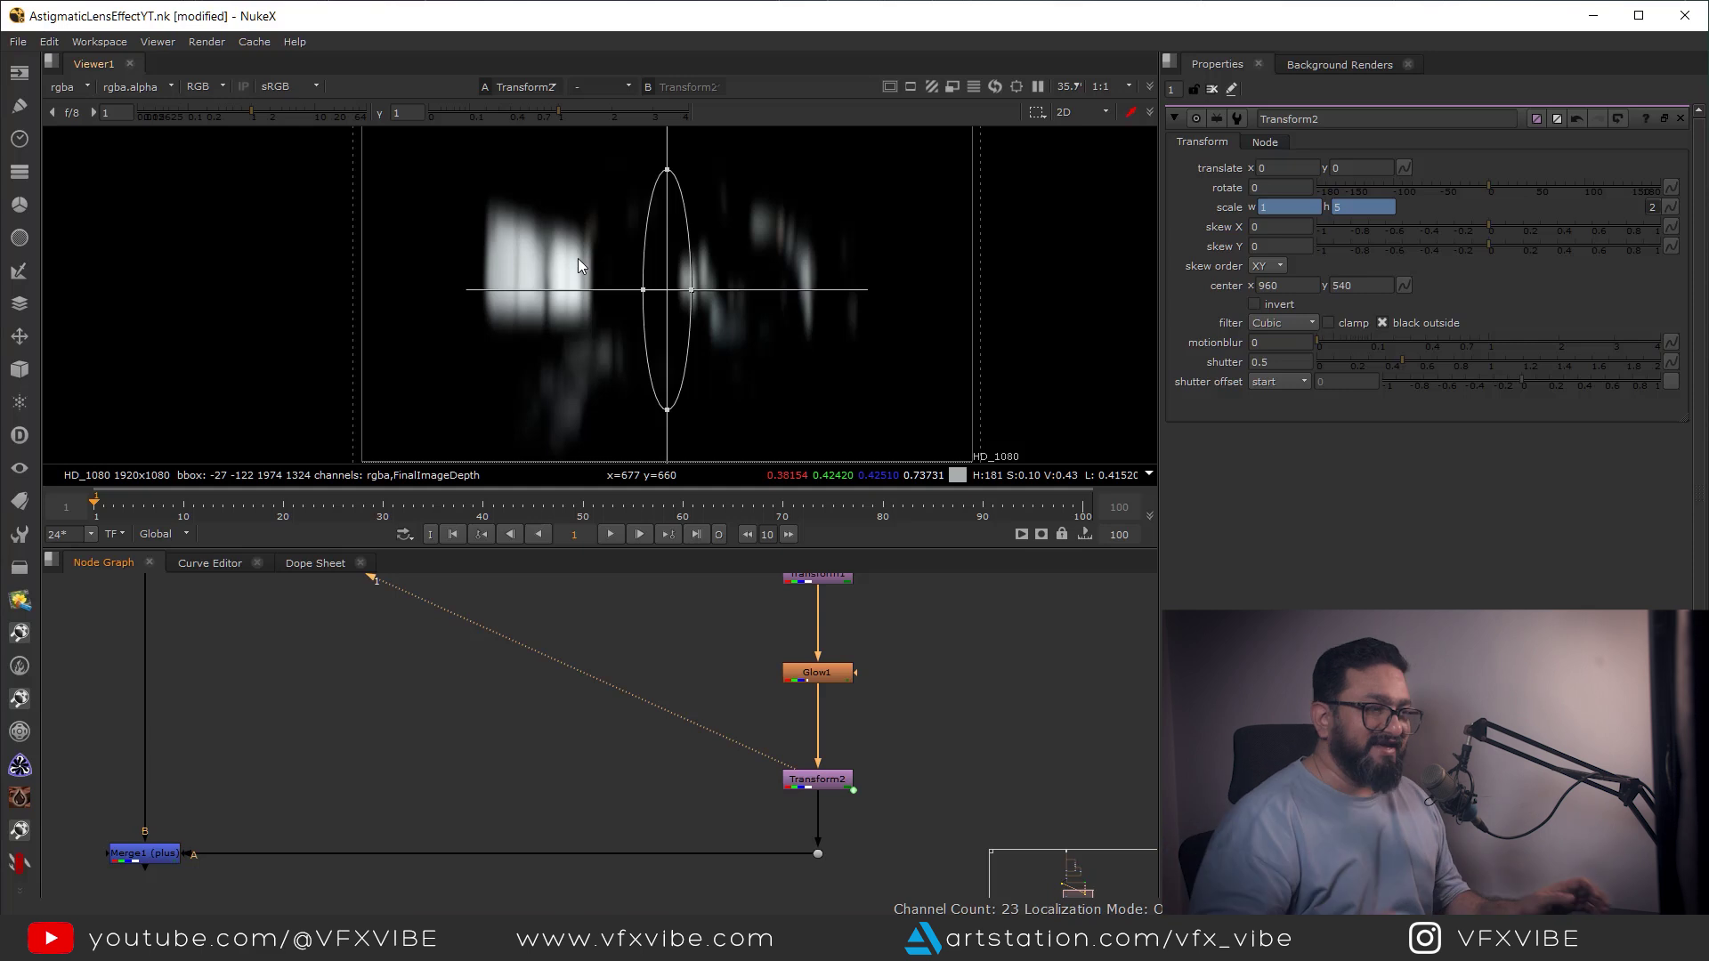
{"action": "middle_click_drag", "start_coordinate": [826, 579], "coordinate": [861, 595]}
{"action": "left_click", "coordinate": [836, 643]}
{"action": "left_click", "coordinate": [828, 762]}
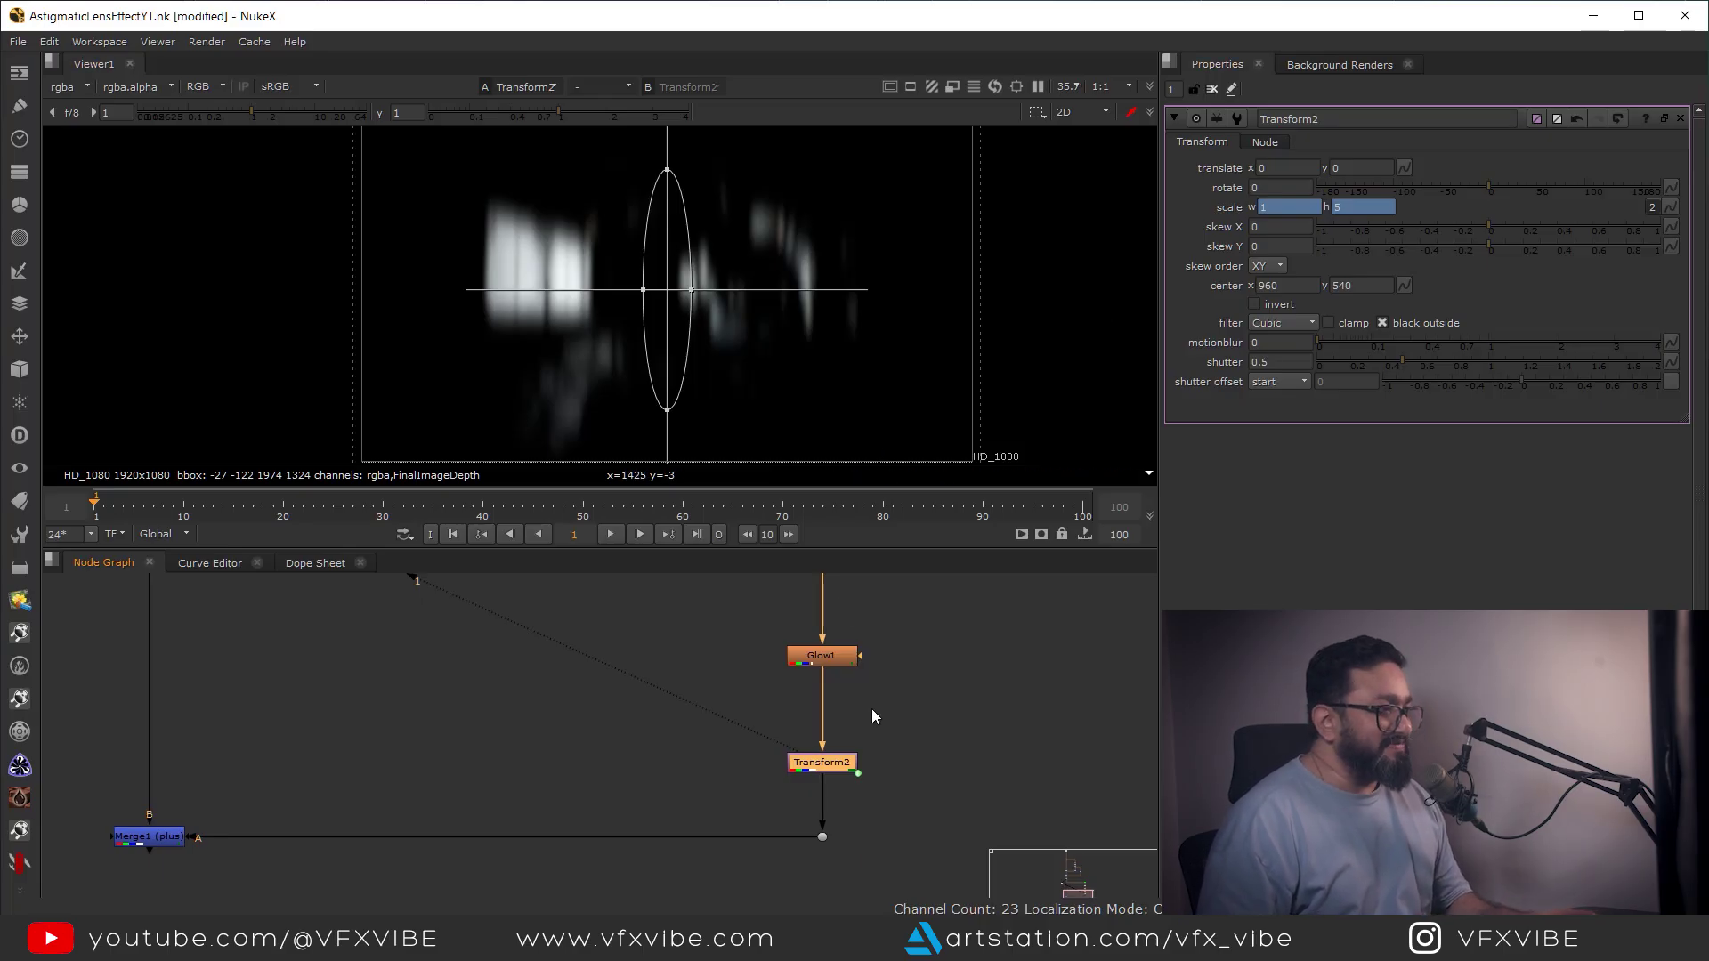
{"action": "scroll", "coordinate": [470, 719], "scroll_direction": "down", "scroll_amount": 3}
{"action": "scroll", "coordinate": [595, 313], "scroll_direction": "up", "scroll_amount": 2}
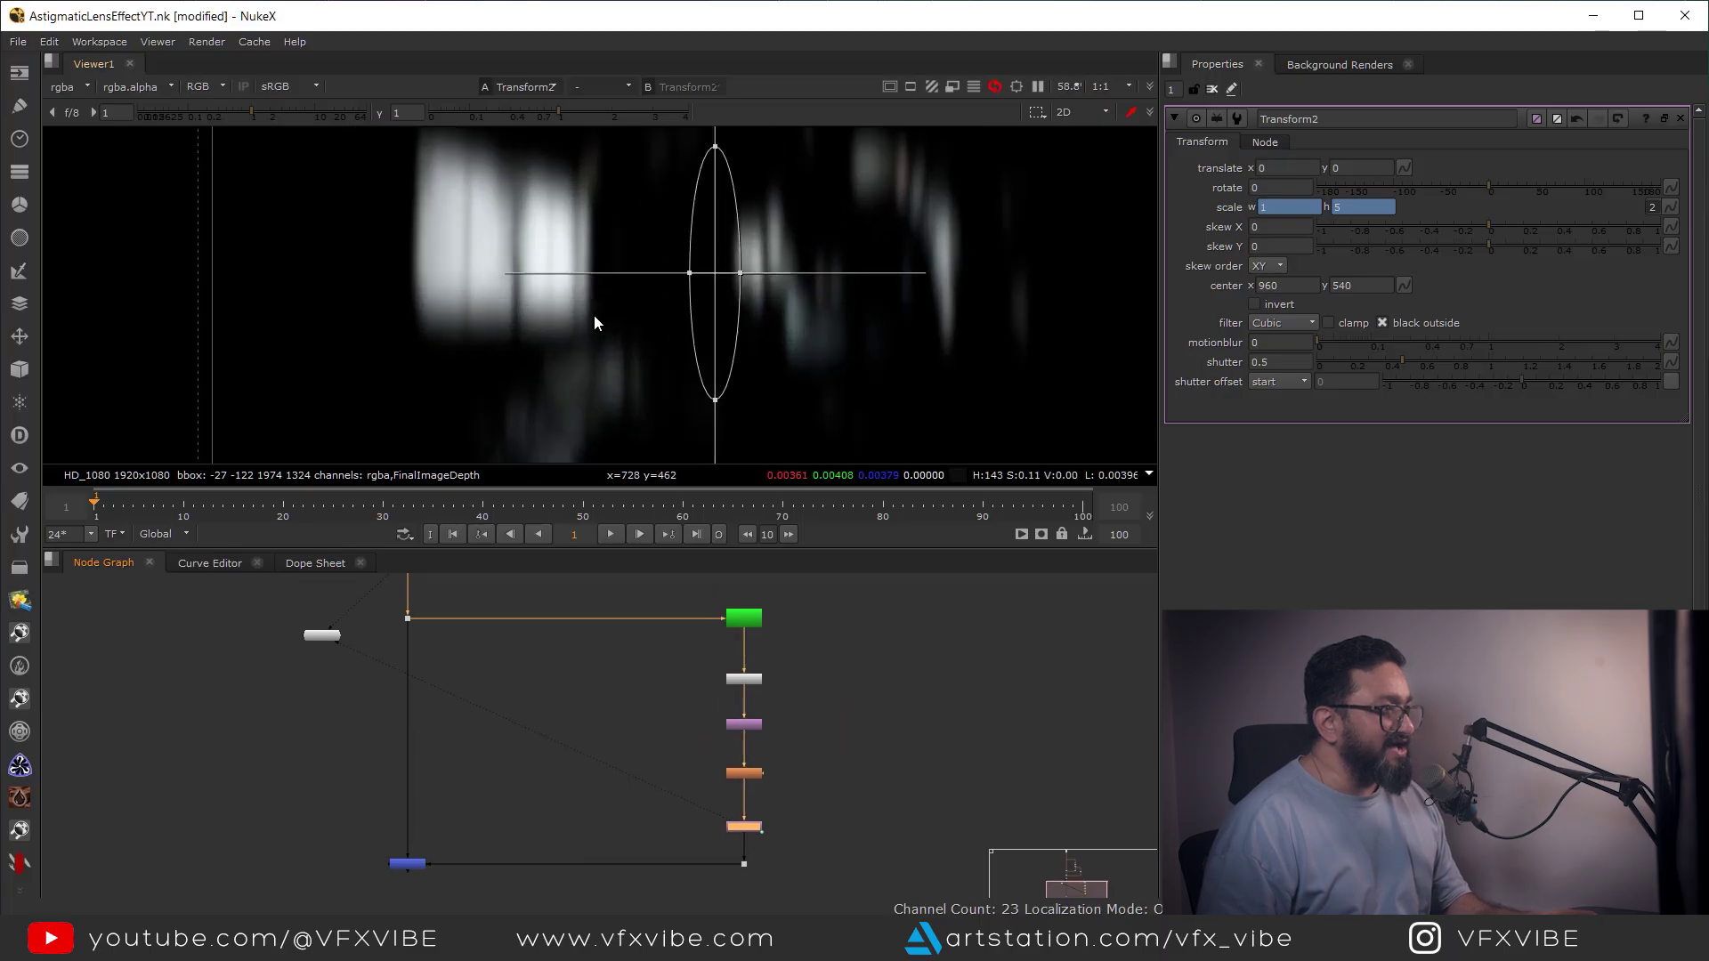
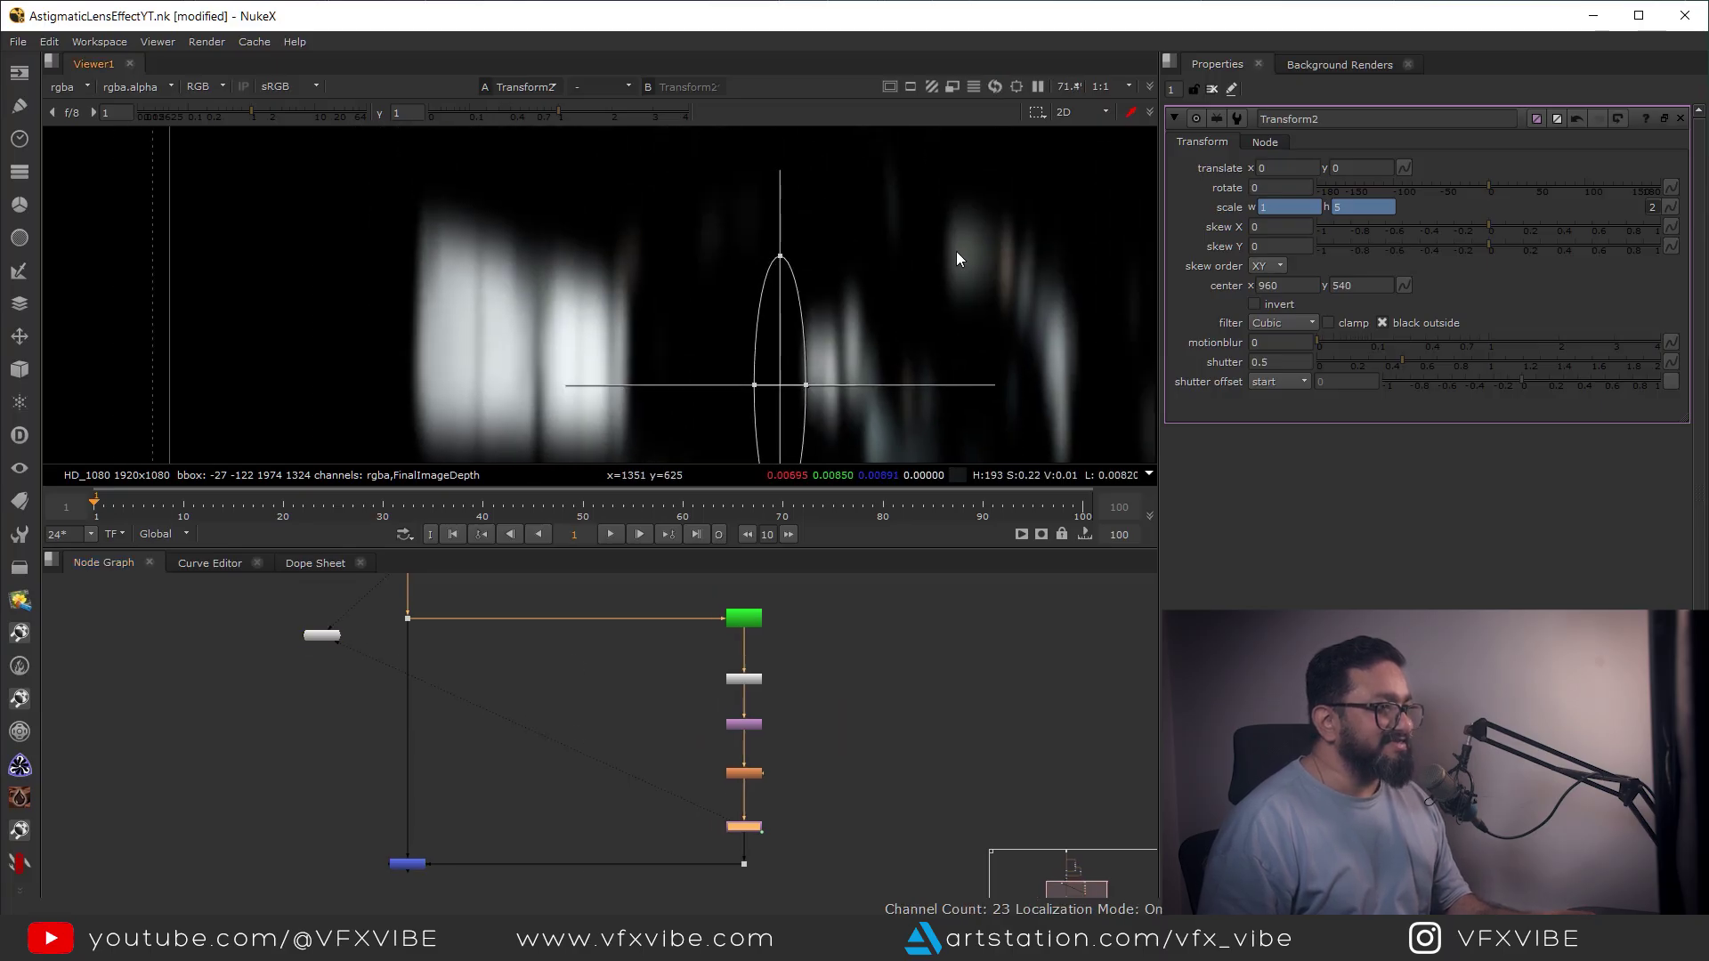
View the Merge1 result and examine the streaks around the bright windows up close
{"action": "middle_click_drag", "start_coordinate": [477, 849], "coordinate": [571, 781]}
{"action": "left_click_drag", "start_coordinate": [622, 737], "coordinate": [389, 848]}
{"action": "key", "text": "1"}
{"action": "left_click", "coordinate": [389, 848]}
{"action": "scroll", "coordinate": [846, 314], "scroll_direction": "up", "scroll_amount": 3}
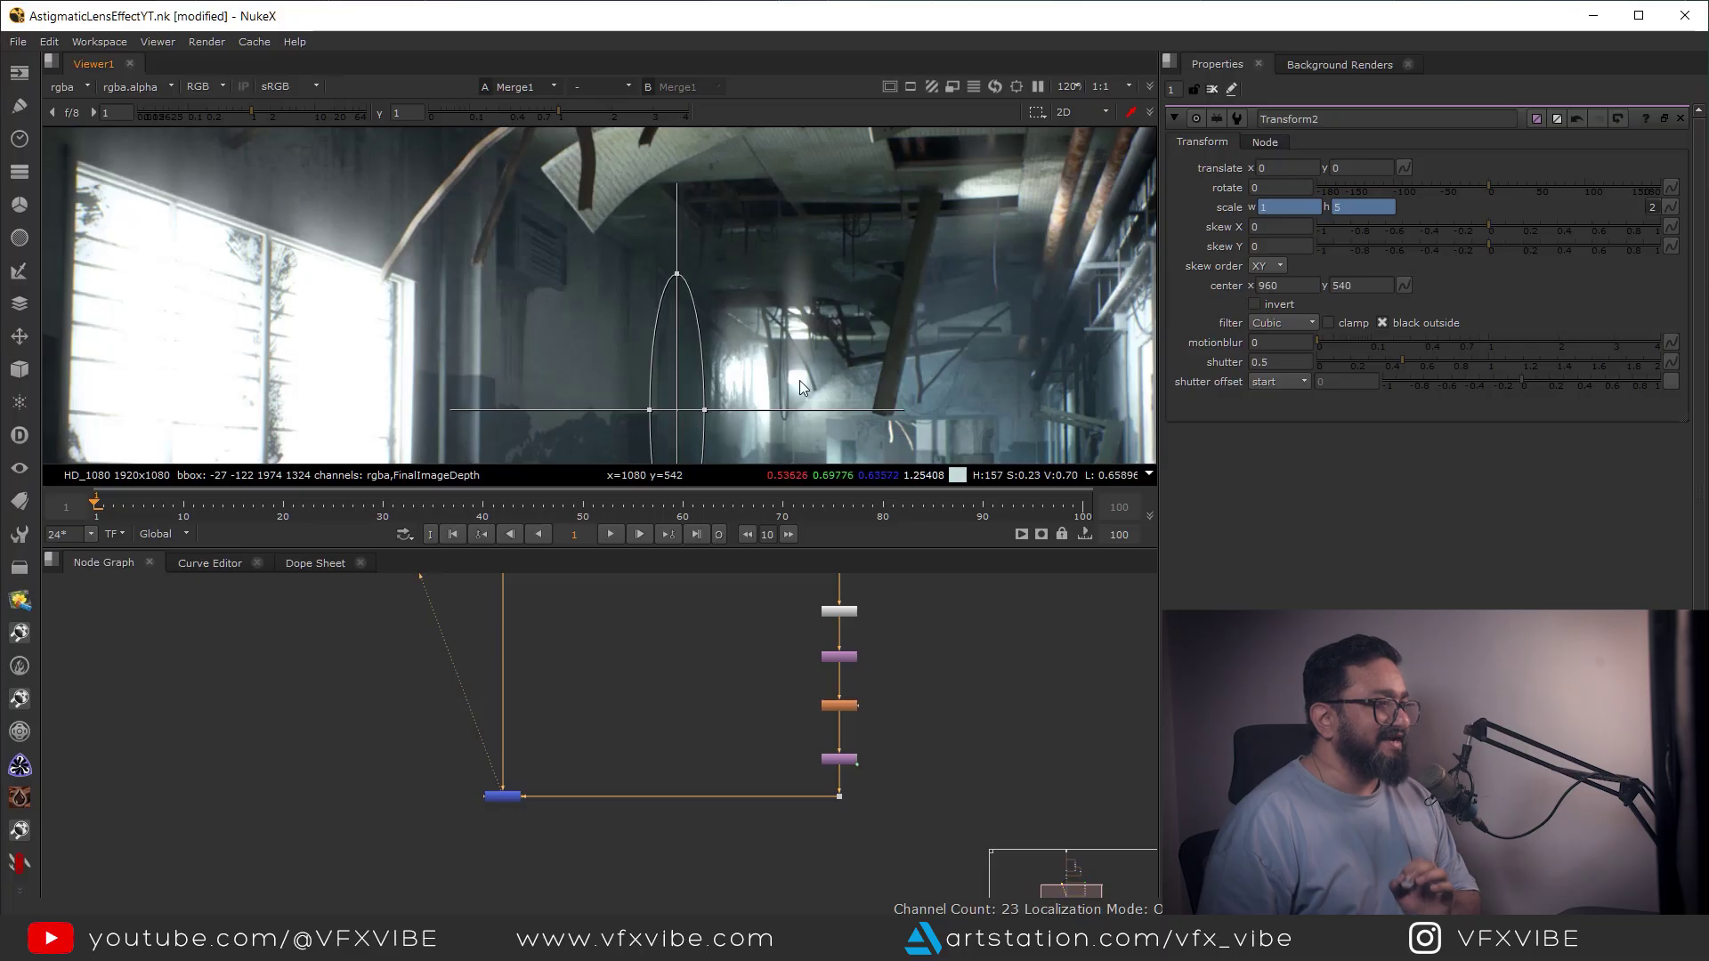
Compare the original plate at the upstream Dot with the Merge1 result by alternating between them in the viewer
{"action": "middle_click_drag", "start_coordinate": [626, 660], "coordinate": [686, 815]}
{"action": "key", "text": "1"}
{"action": "middle_click_drag", "start_coordinate": [627, 894], "coordinate": [646, 724]}
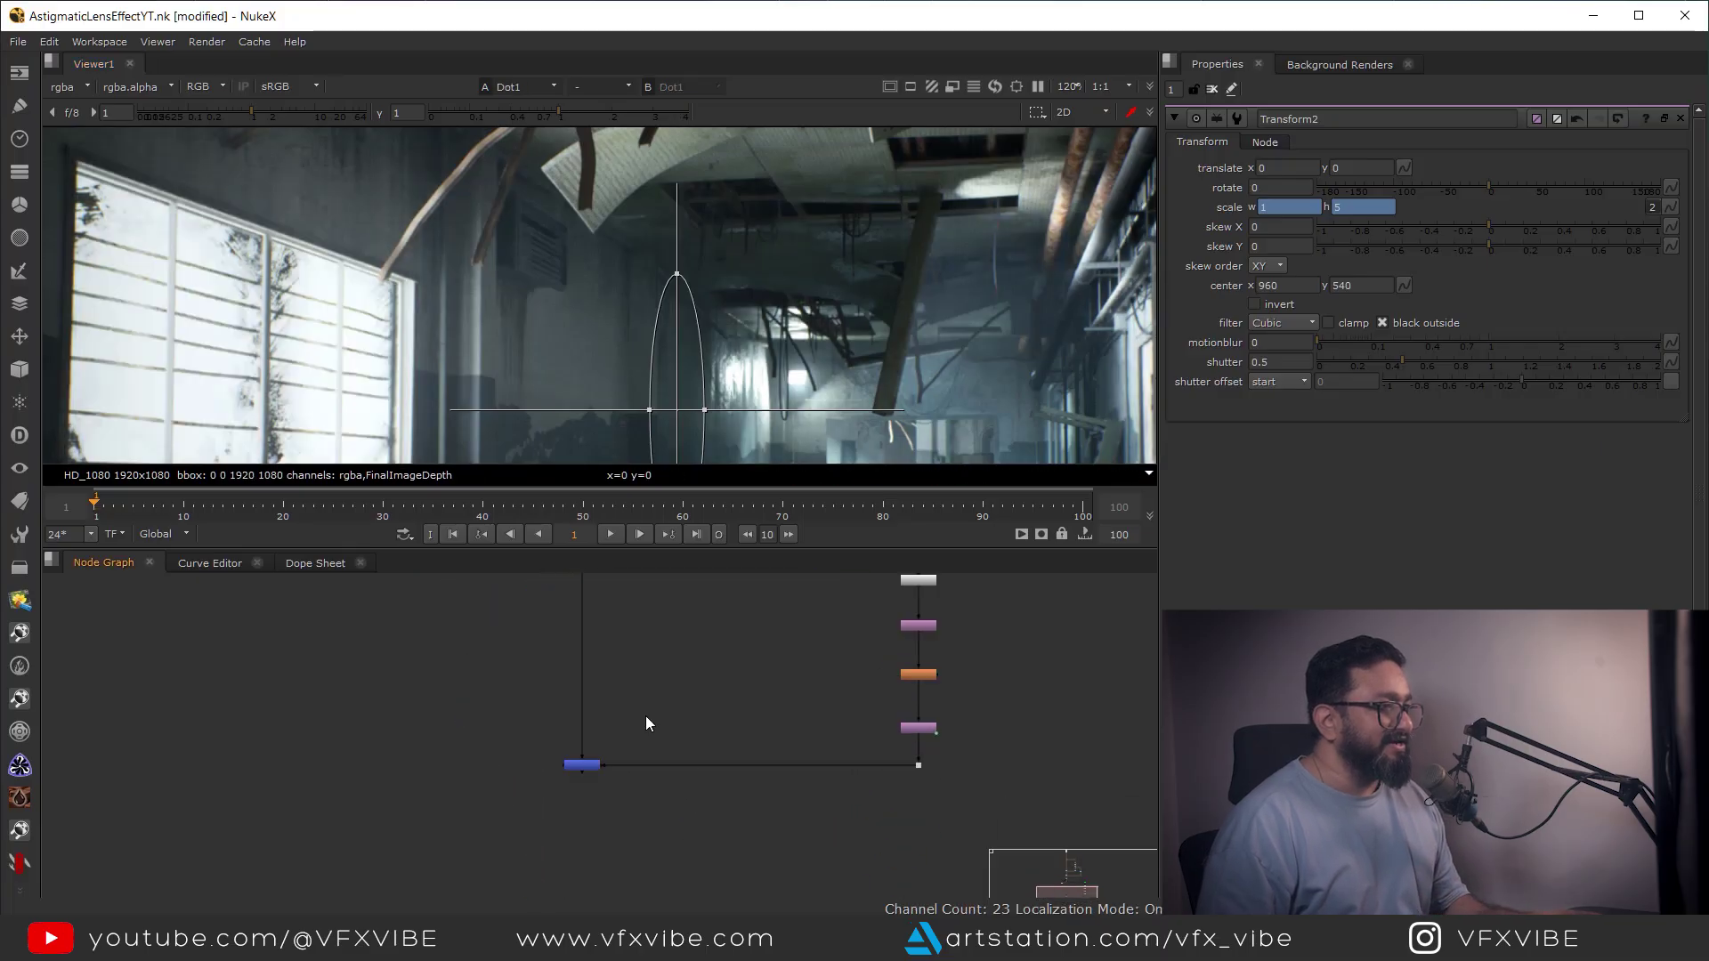
{"action": "key", "text": "2"}
{"action": "key", "text": "1"}
{"action": "key", "text": "2"}
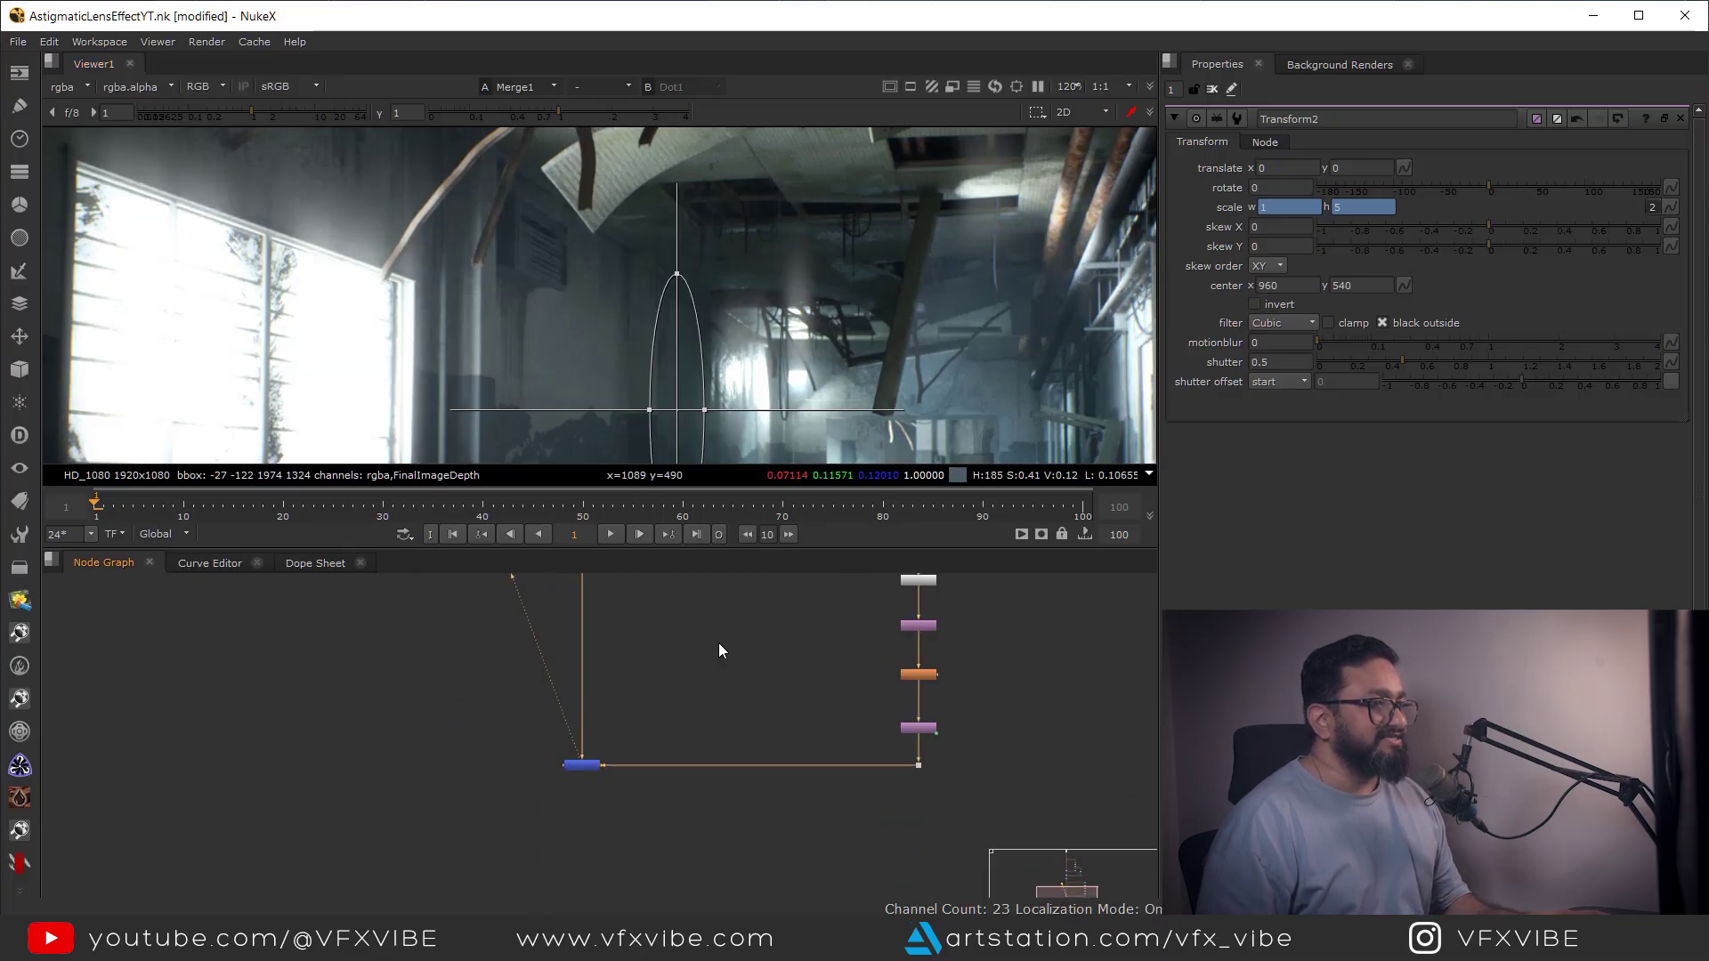
Try a height scale of 0.25 on Transform1, then set it to 0.3
{"action": "scroll", "coordinate": [891, 690], "scroll_direction": "up", "scroll_amount": 4}
{"action": "left_click", "coordinate": [877, 693]}
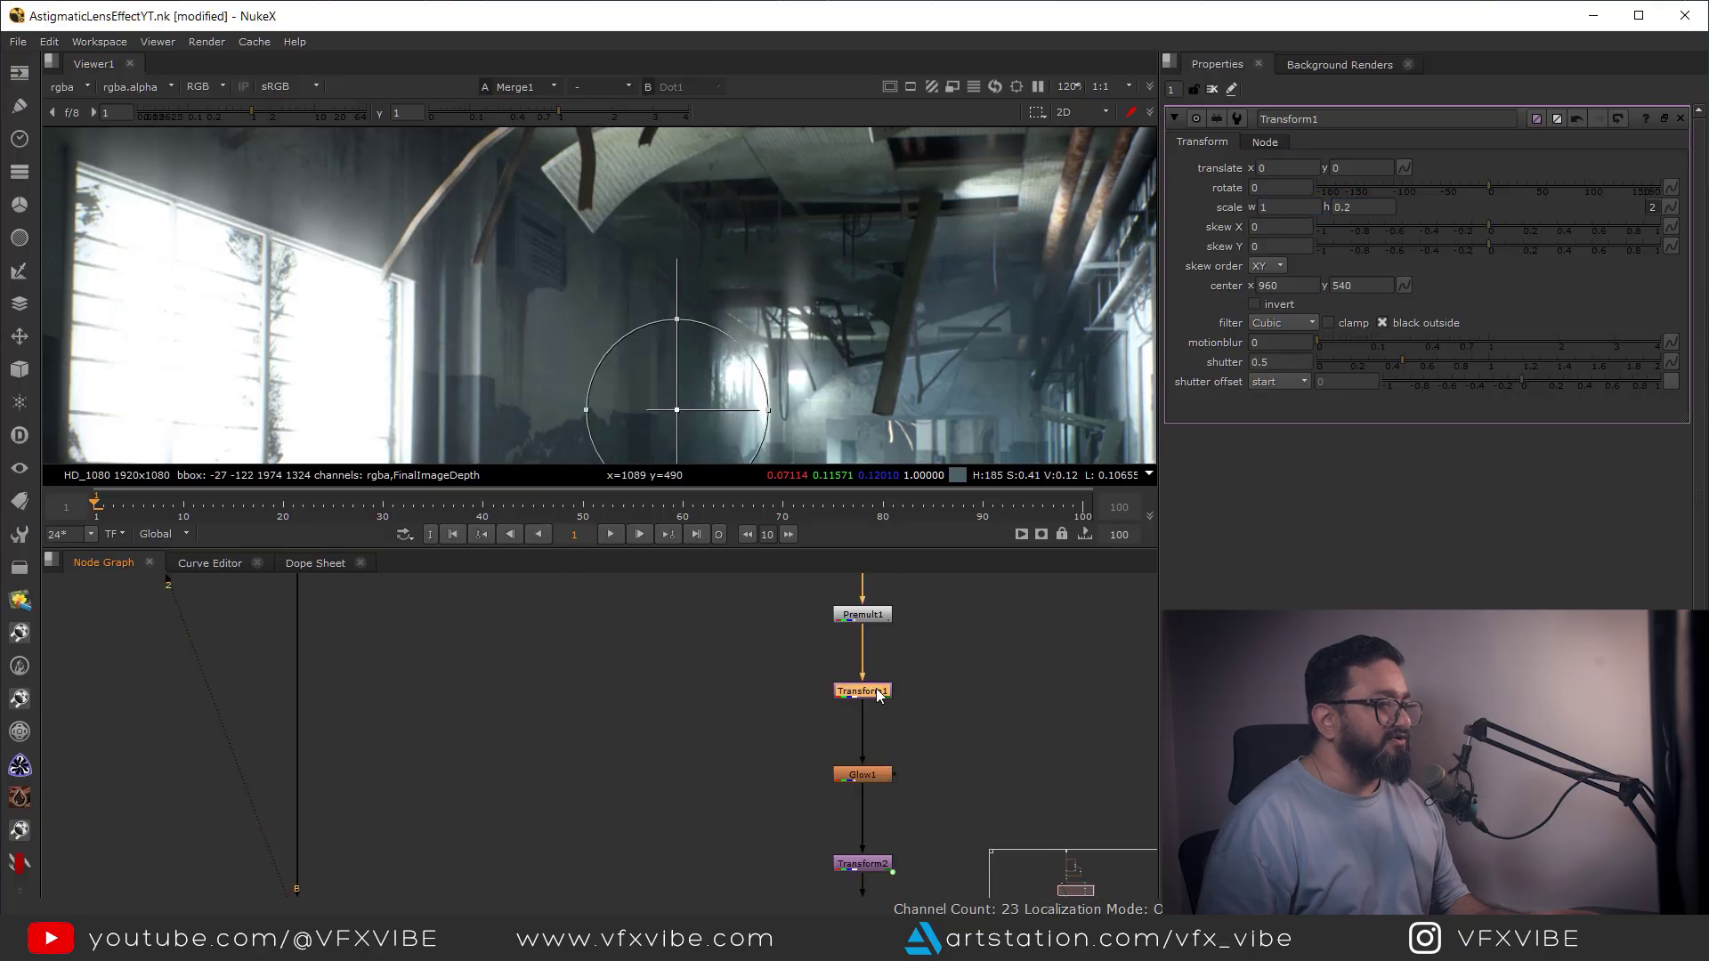
{"action": "left_click", "coordinate": [1360, 206]}
{"action": "type", "text": "0.2"}
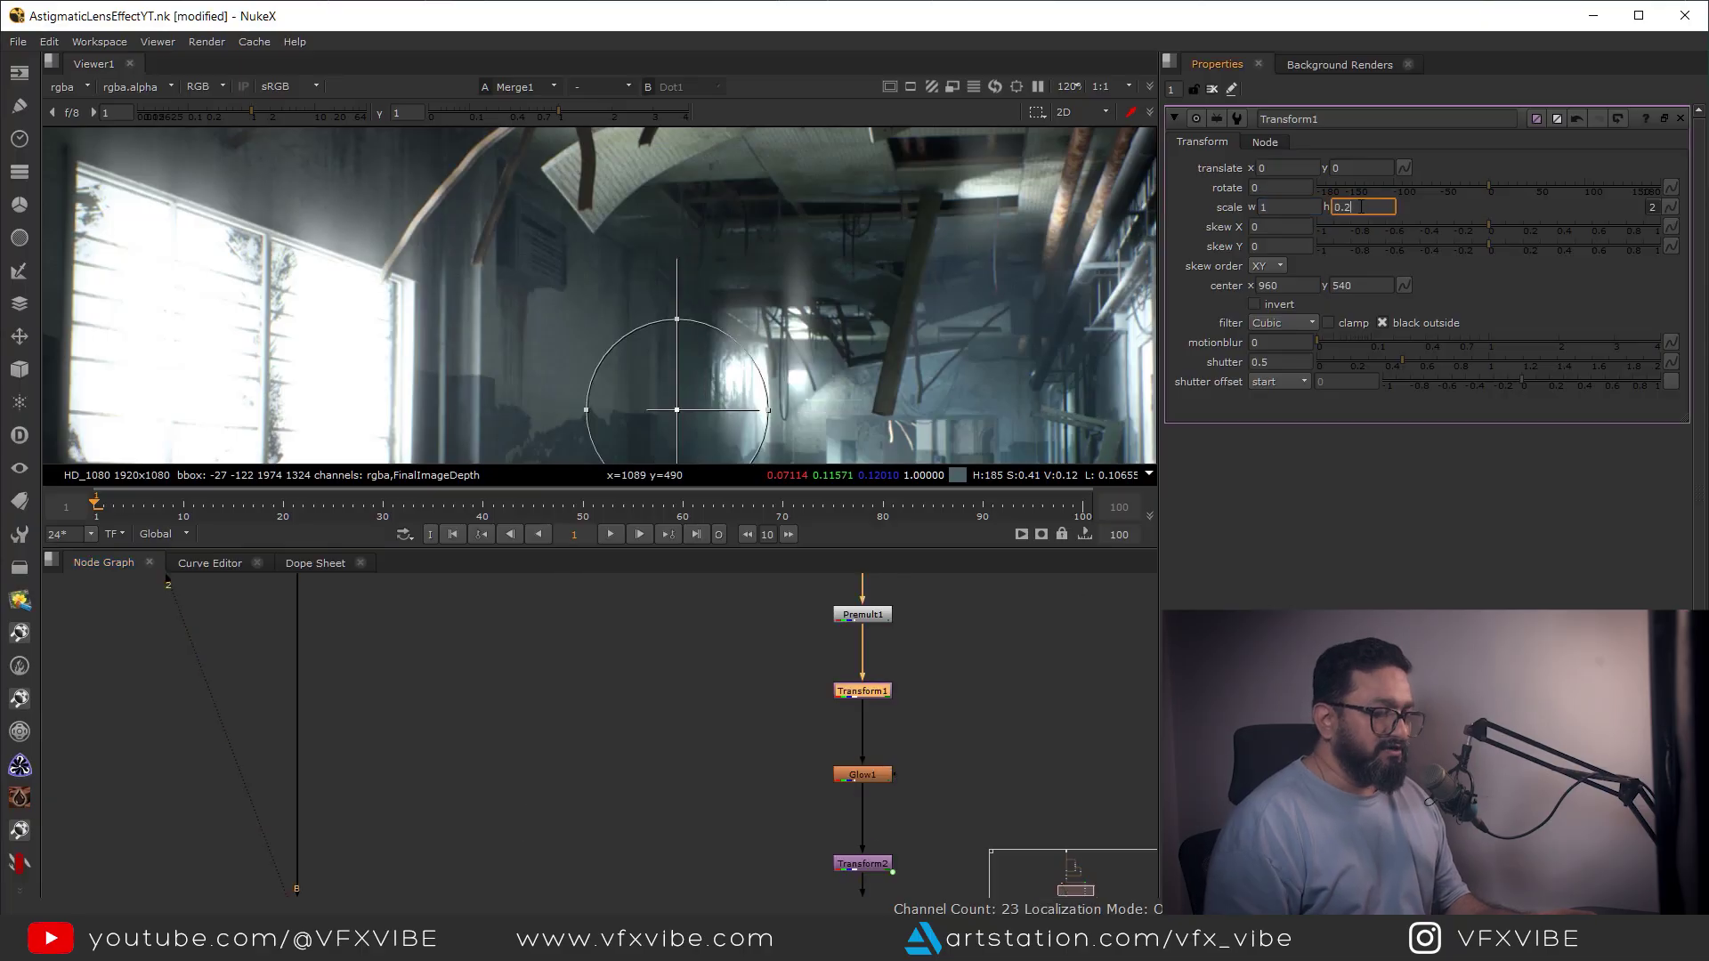
{"action": "type", "text": "5"}
{"action": "key", "text": "Return"}
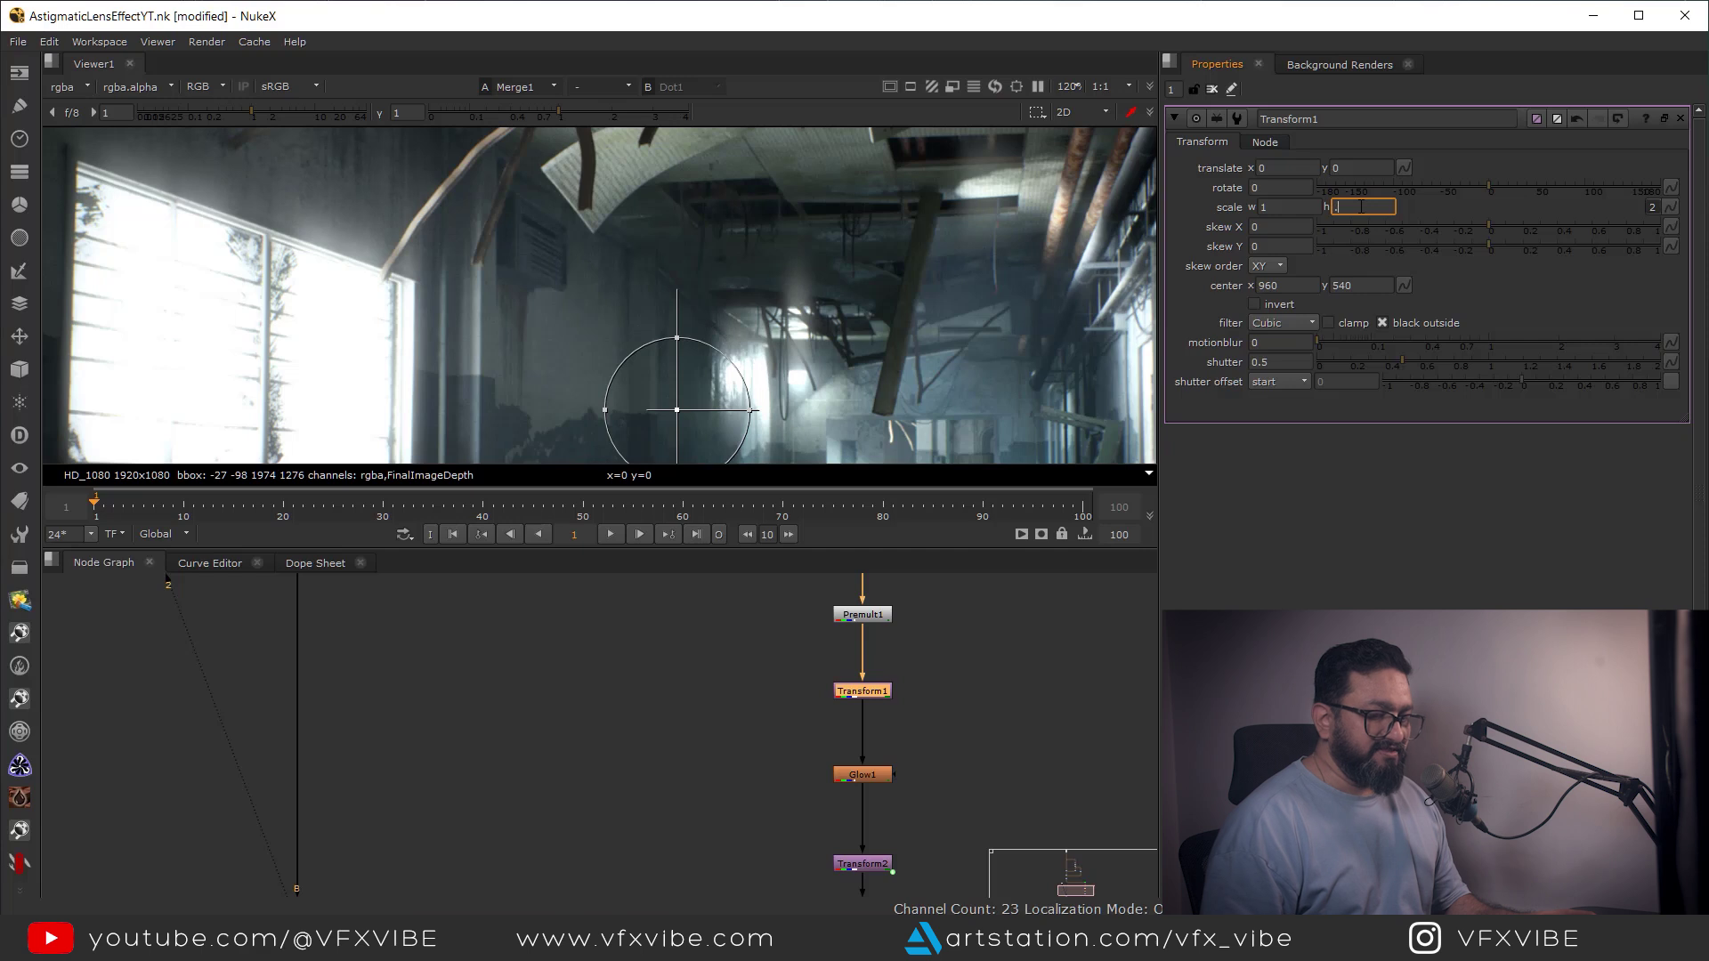
{"action": "key", "text": "Return"}
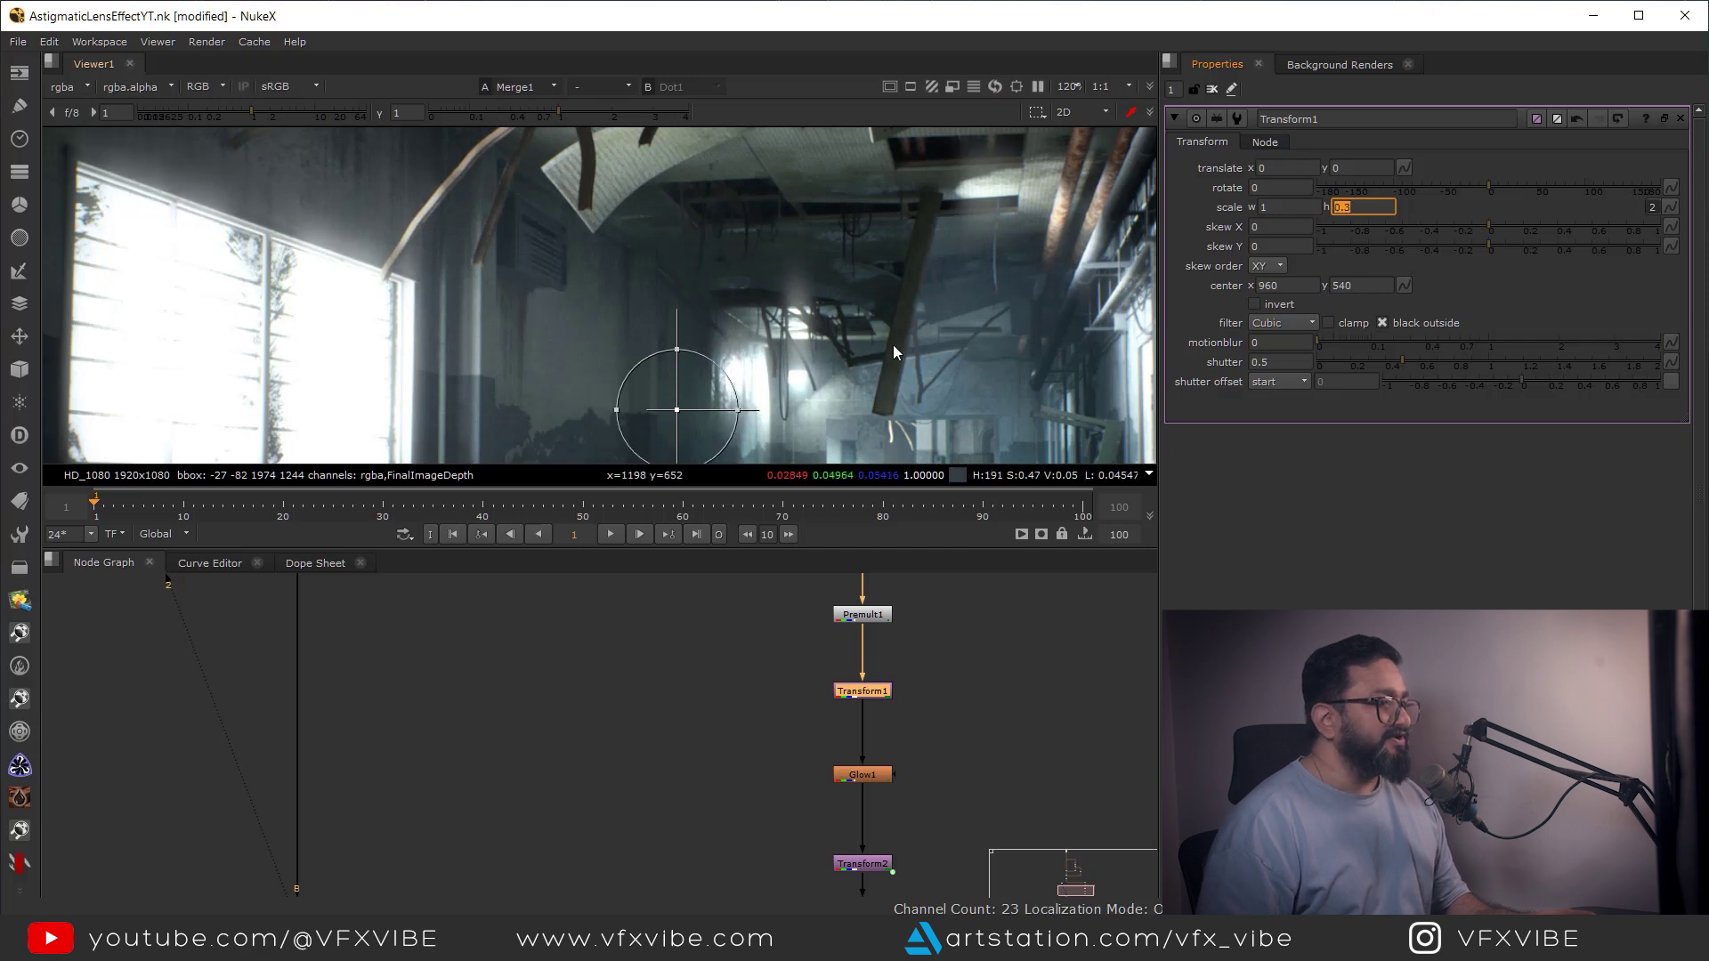
{"action": "scroll", "coordinate": [865, 237], "scroll_direction": "down", "scroll_amount": 3}
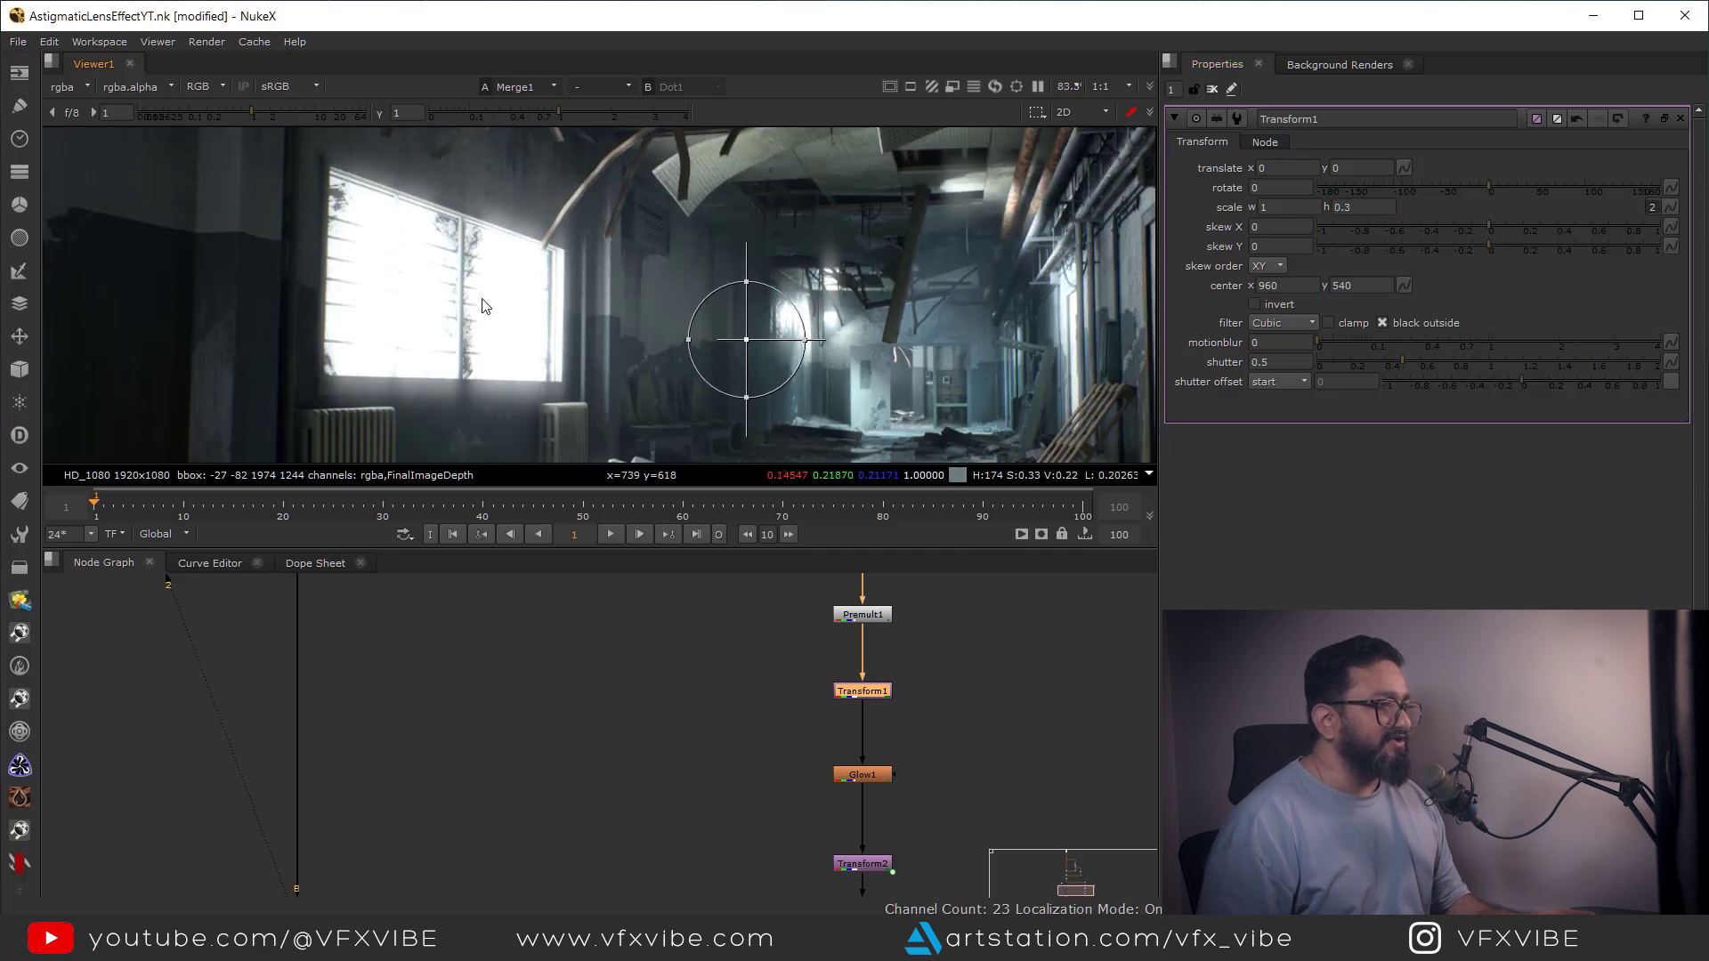
Lower the mix of the Merge1 plus operation to 0.41 and examine the softened glow
{"action": "middle_click_drag", "start_coordinate": [424, 899], "coordinate": [666, 757]}
{"action": "left_click", "coordinate": [532, 774]}
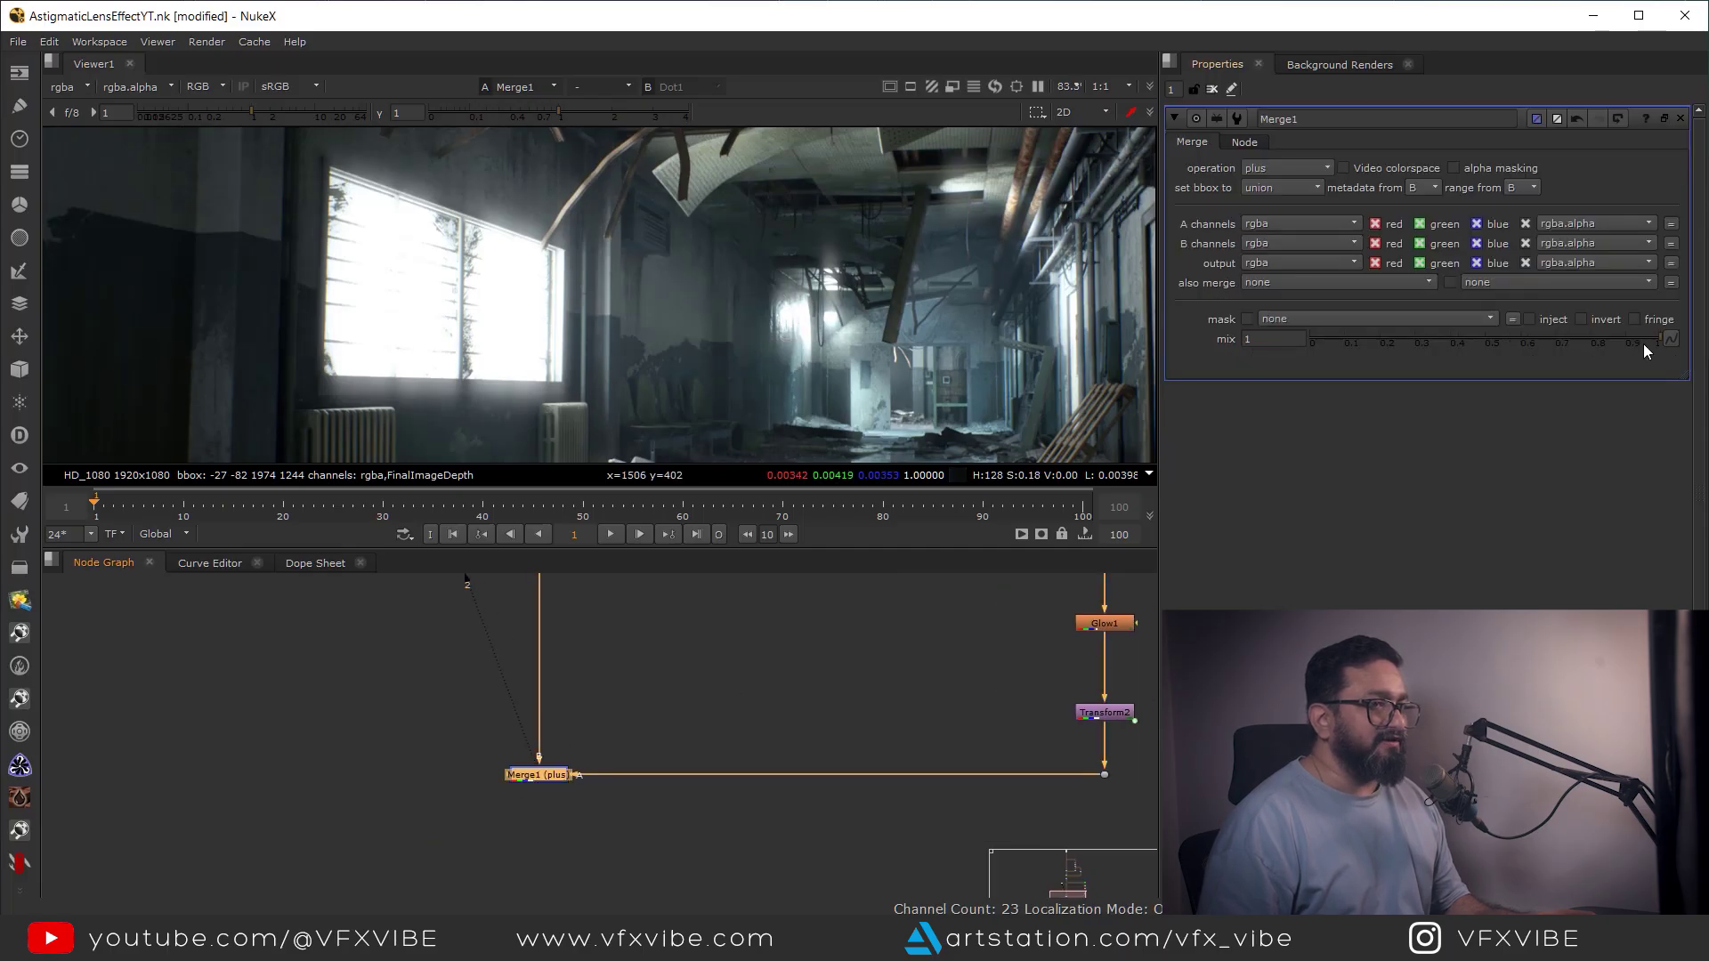
{"action": "left_click_drag", "start_coordinate": [1643, 344], "coordinate": [1453, 377]}
{"action": "scroll", "coordinate": [699, 338], "scroll_direction": "up", "scroll_amount": 3}
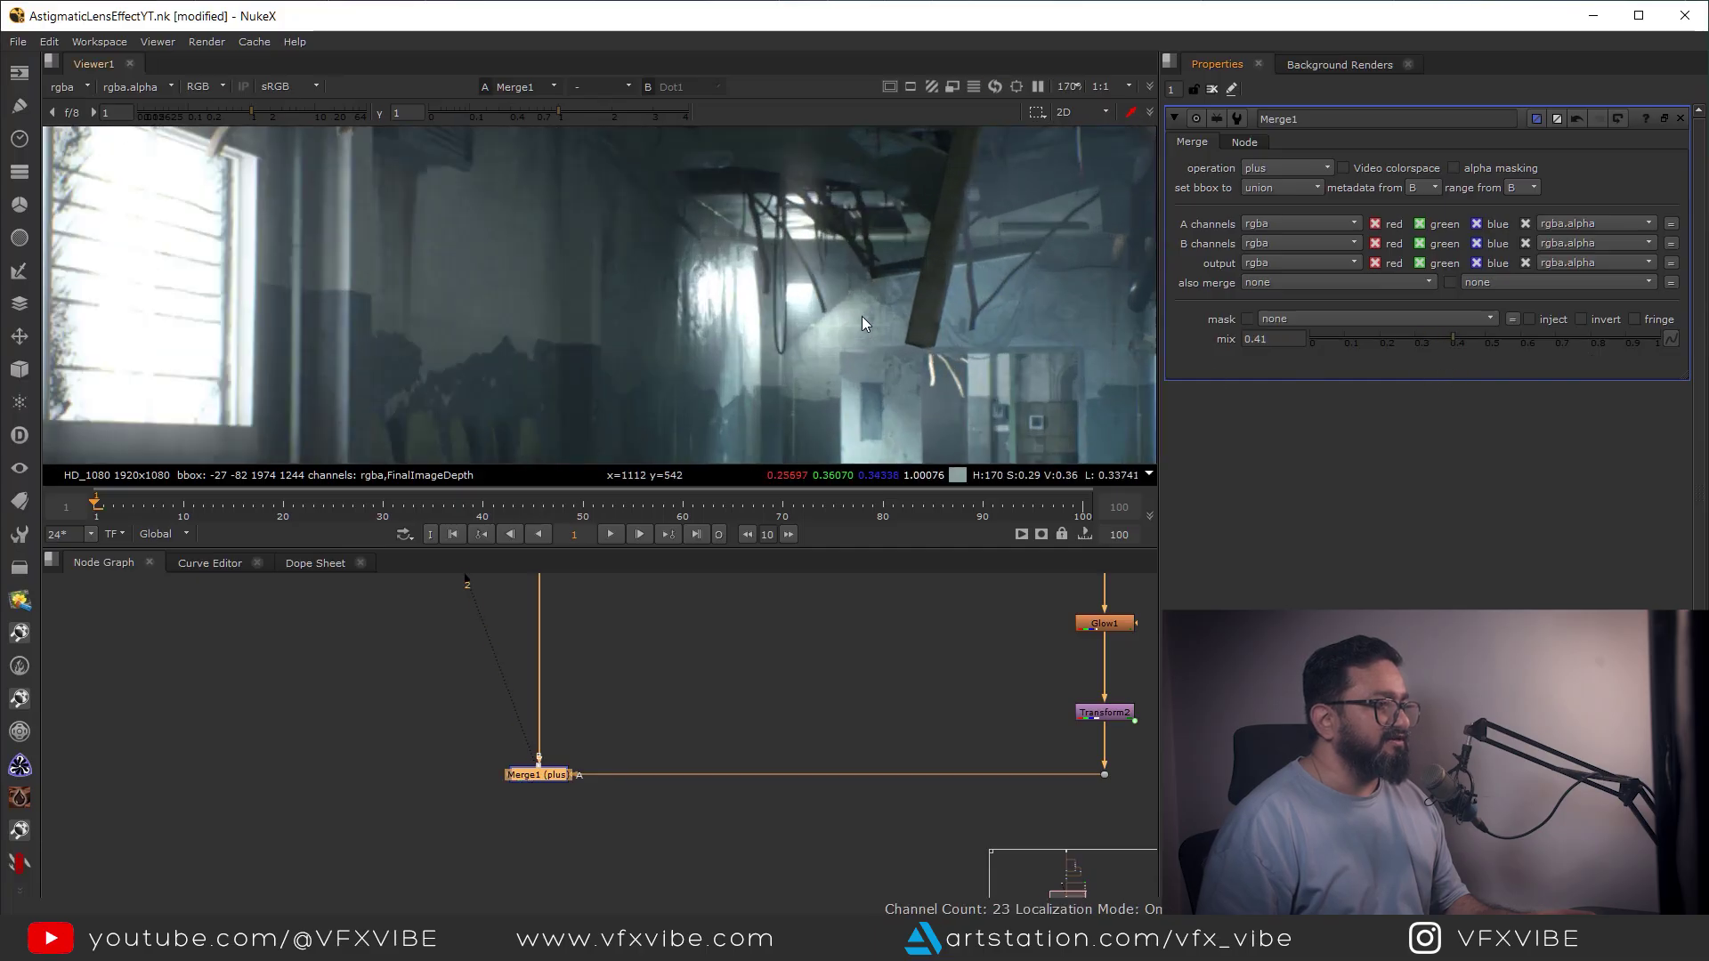
{"action": "scroll", "coordinate": [692, 709], "scroll_direction": "down", "scroll_amount": 3}
Compare the original plate at the Dot with the reduced-mix Merge1 result, alternating views at close and wide range
{"action": "middle_click_drag", "start_coordinate": [684, 746], "coordinate": [680, 848]}
{"action": "left_click", "coordinate": [611, 638]}
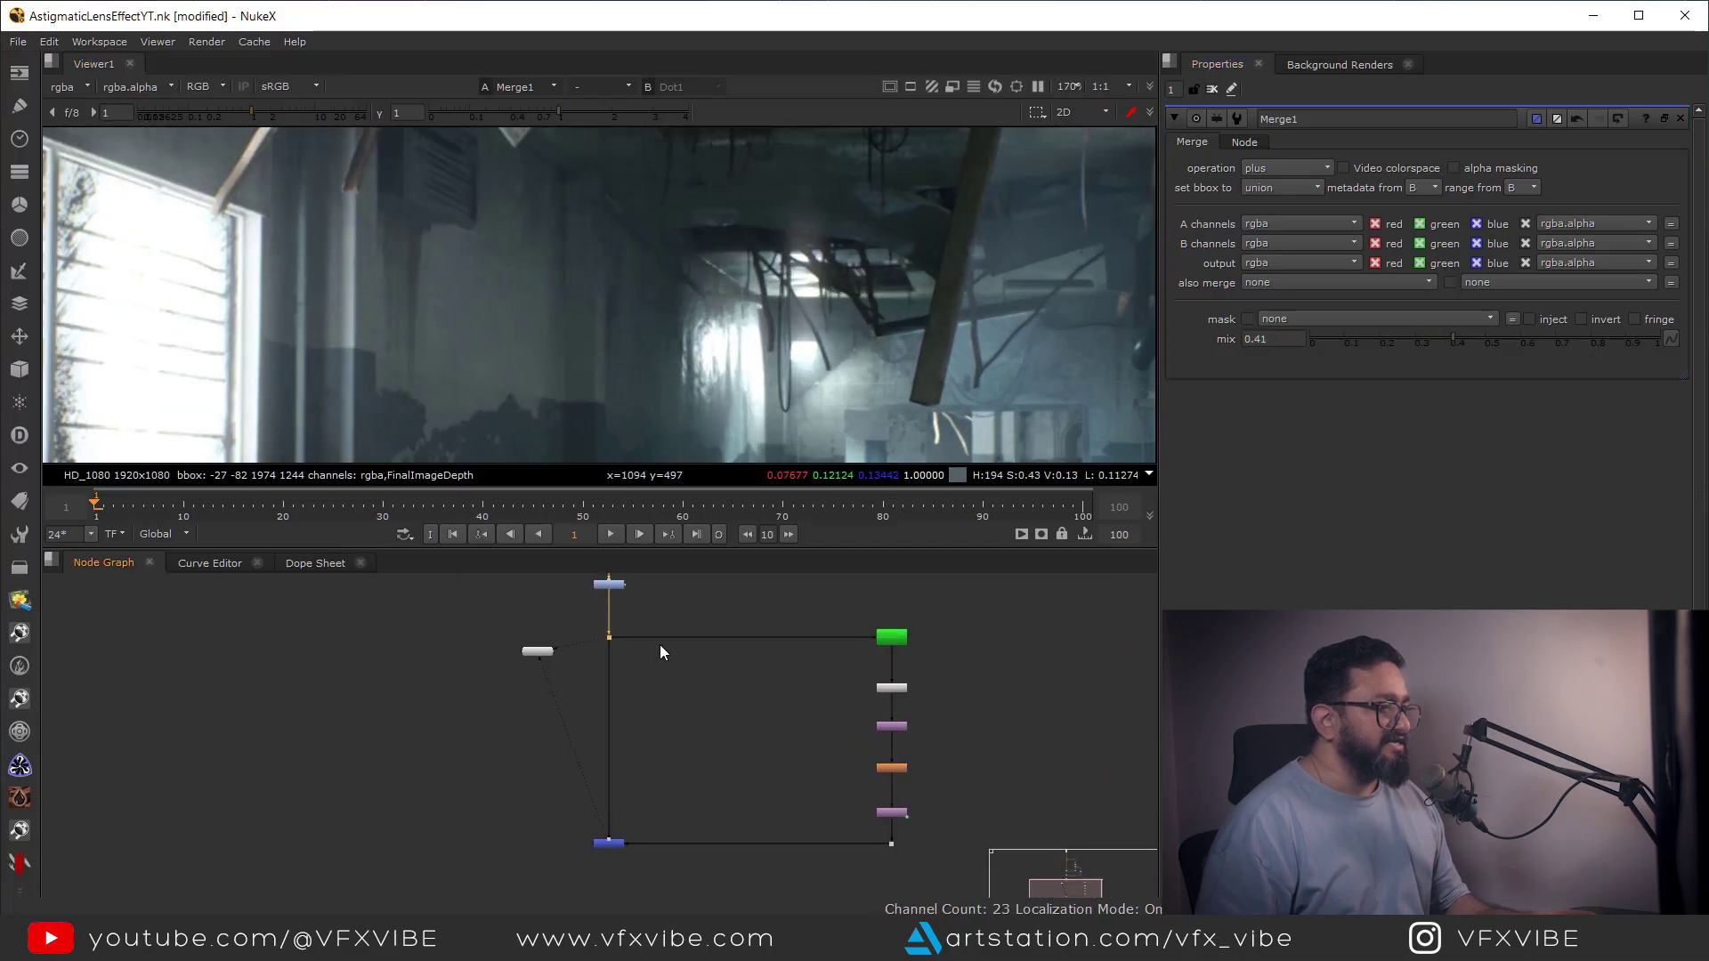
{"action": "key", "text": "1"}
{"action": "middle_click_drag", "start_coordinate": [686, 704], "coordinate": [697, 657]}
{"action": "key", "text": "1"}
{"action": "key", "text": "2"}
{"action": "key", "text": "1"}
{"action": "middle_click_drag", "start_coordinate": [861, 307], "coordinate": [855, 339]}
{"action": "key", "text": "2"}
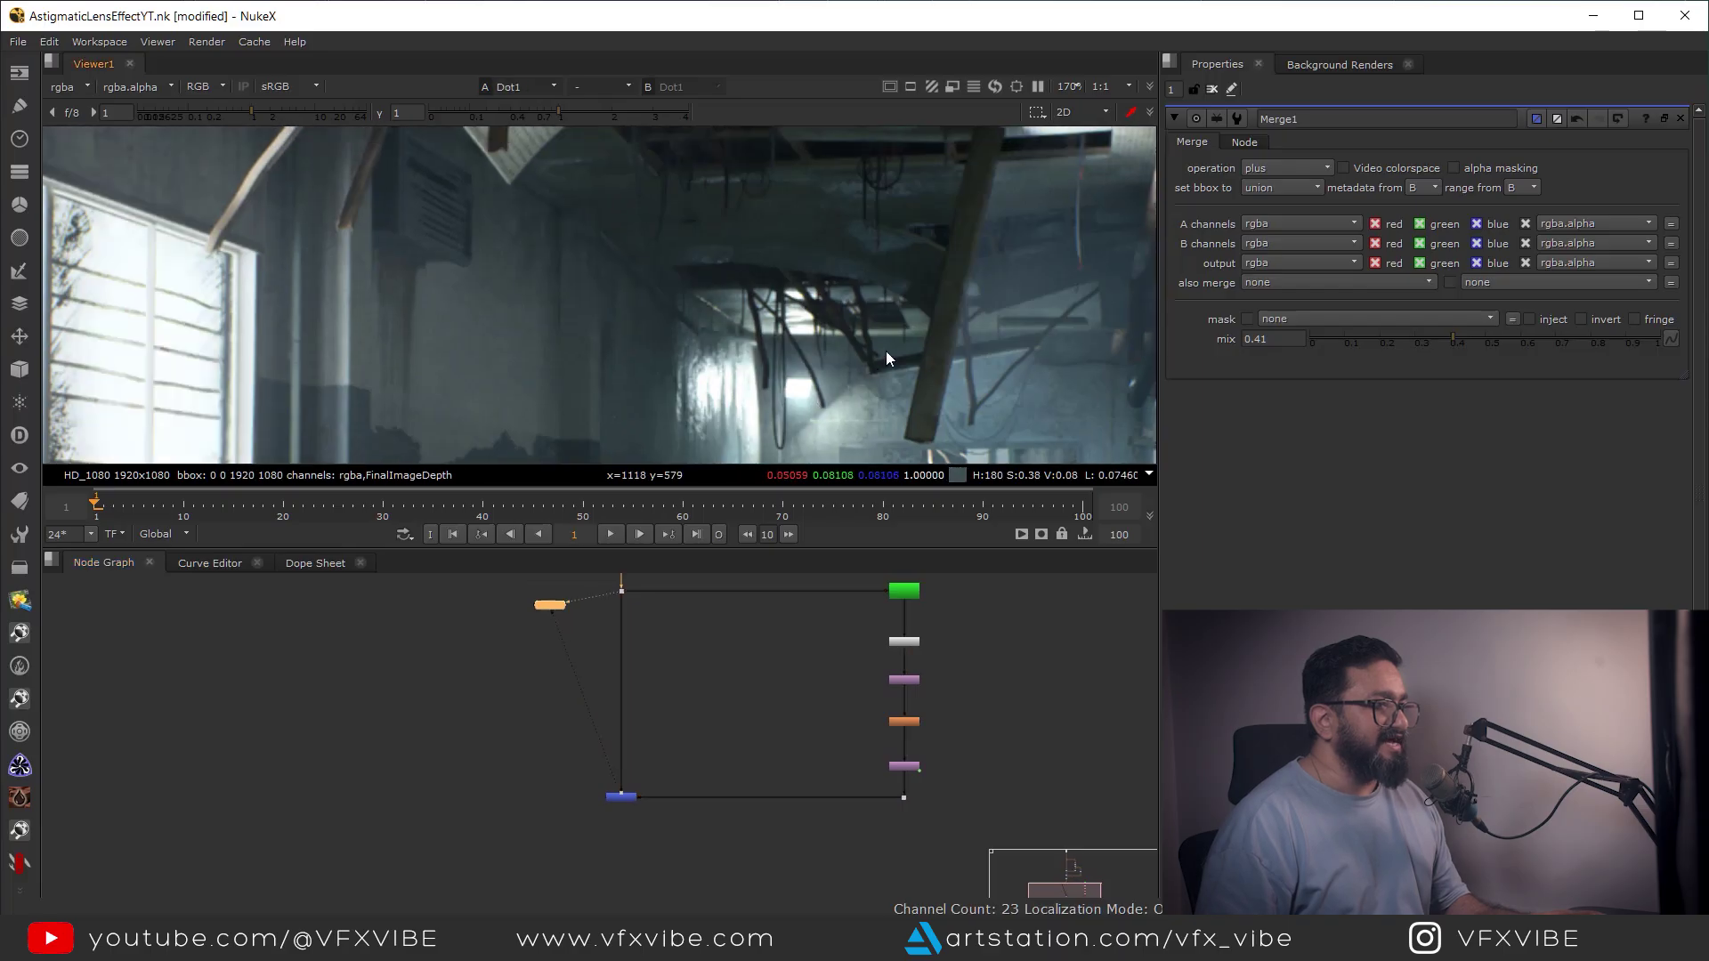
{"action": "scroll", "coordinate": [868, 356], "scroll_direction": "down", "scroll_amount": 4}
{"action": "key", "text": "1"}
{"action": "scroll", "coordinate": [869, 348], "scroll_direction": "up", "scroll_amount": 4}
{"action": "key", "text": "2"}
{"action": "key", "text": "1"}
{"action": "key", "text": "2"}
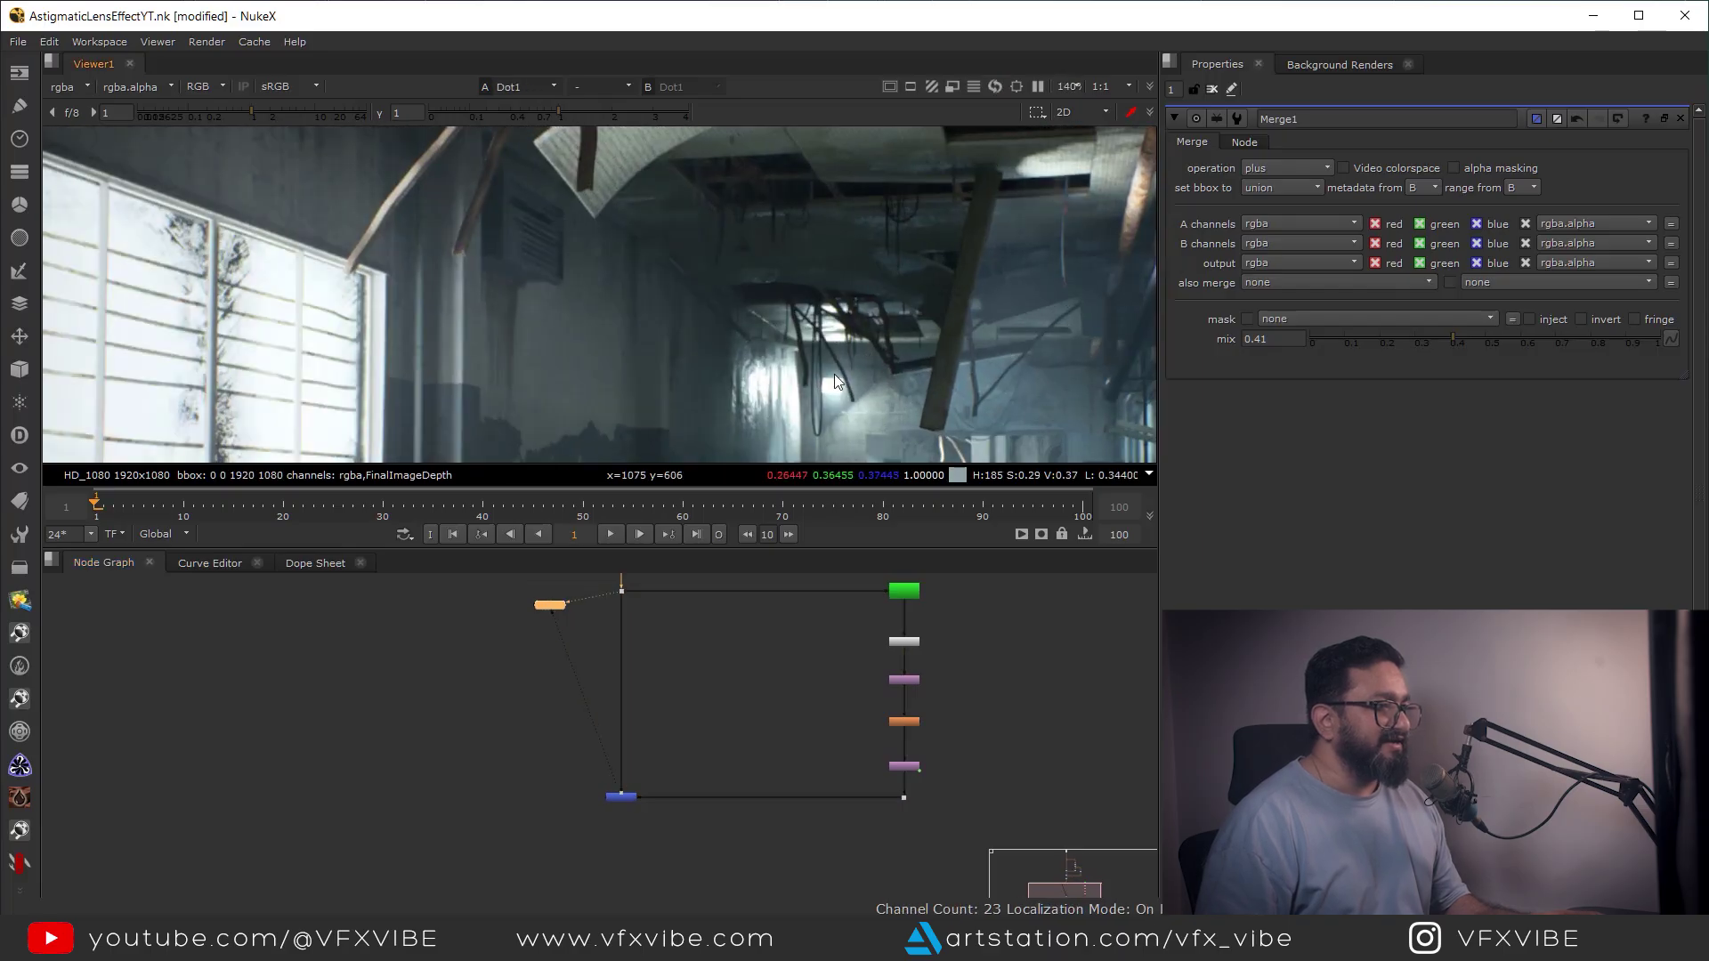
{"action": "key", "text": "1"}
{"action": "scroll", "coordinate": [846, 398], "scroll_direction": "down", "scroll_amount": 3}
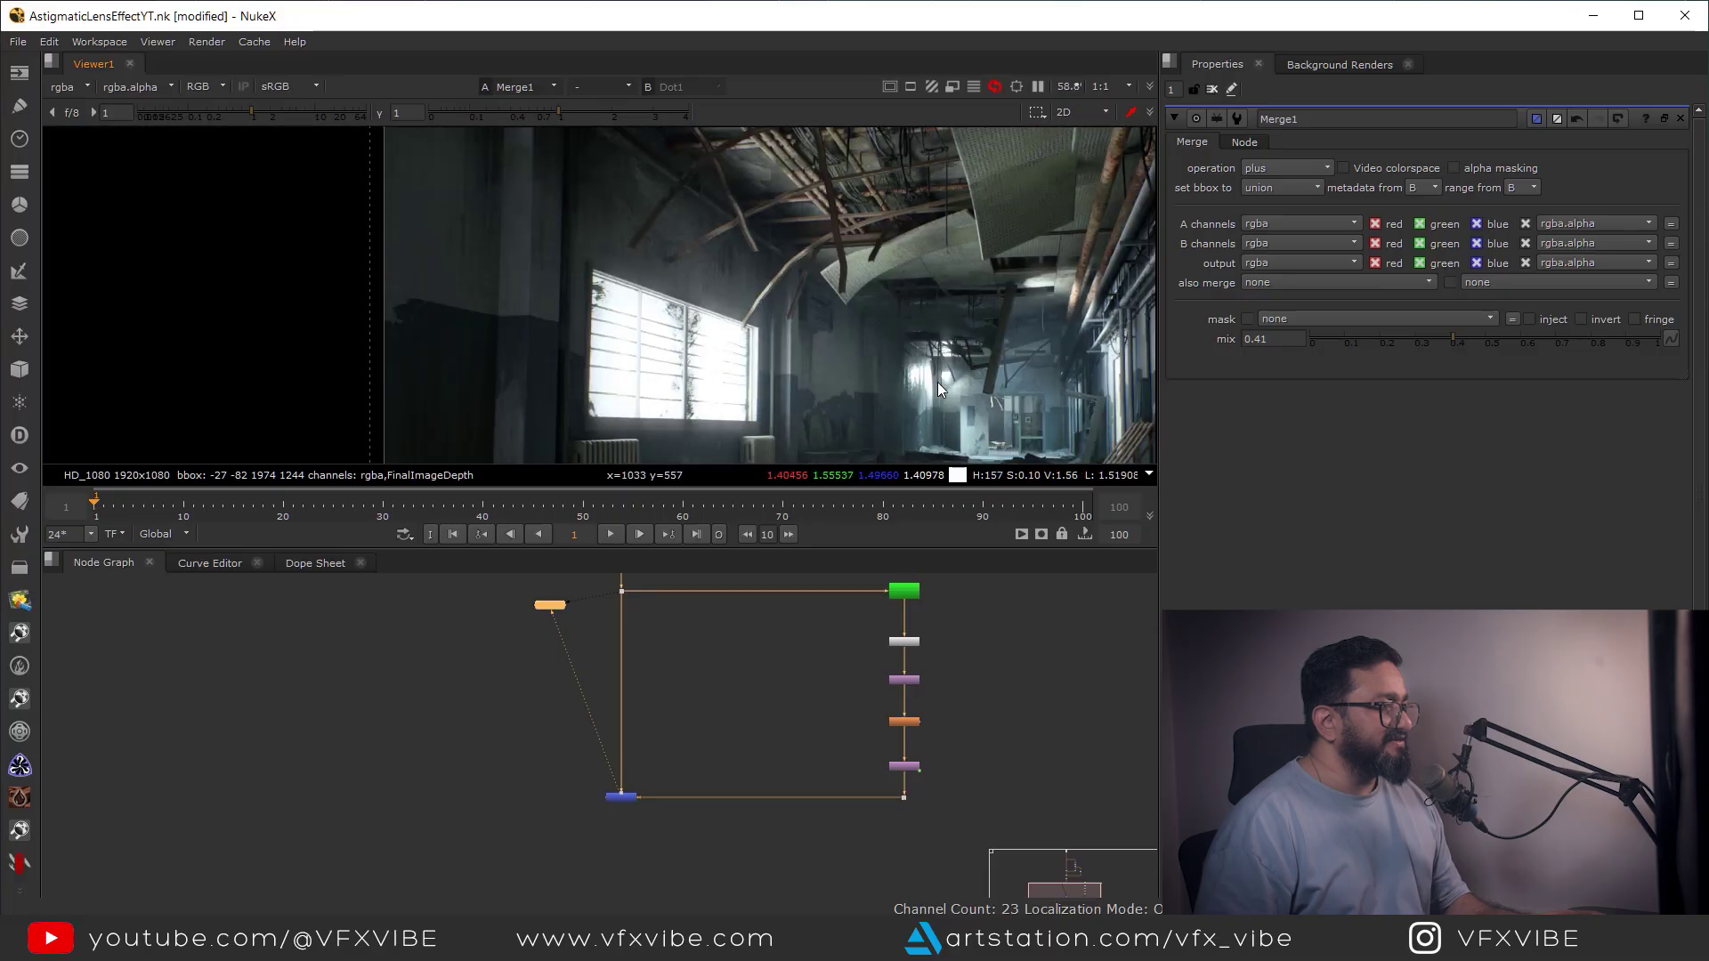
Insert one new Transform node directly after Transform1 and another directly after Transform2
{"action": "scroll", "coordinate": [926, 752], "scroll_direction": "up", "scroll_amount": 4}
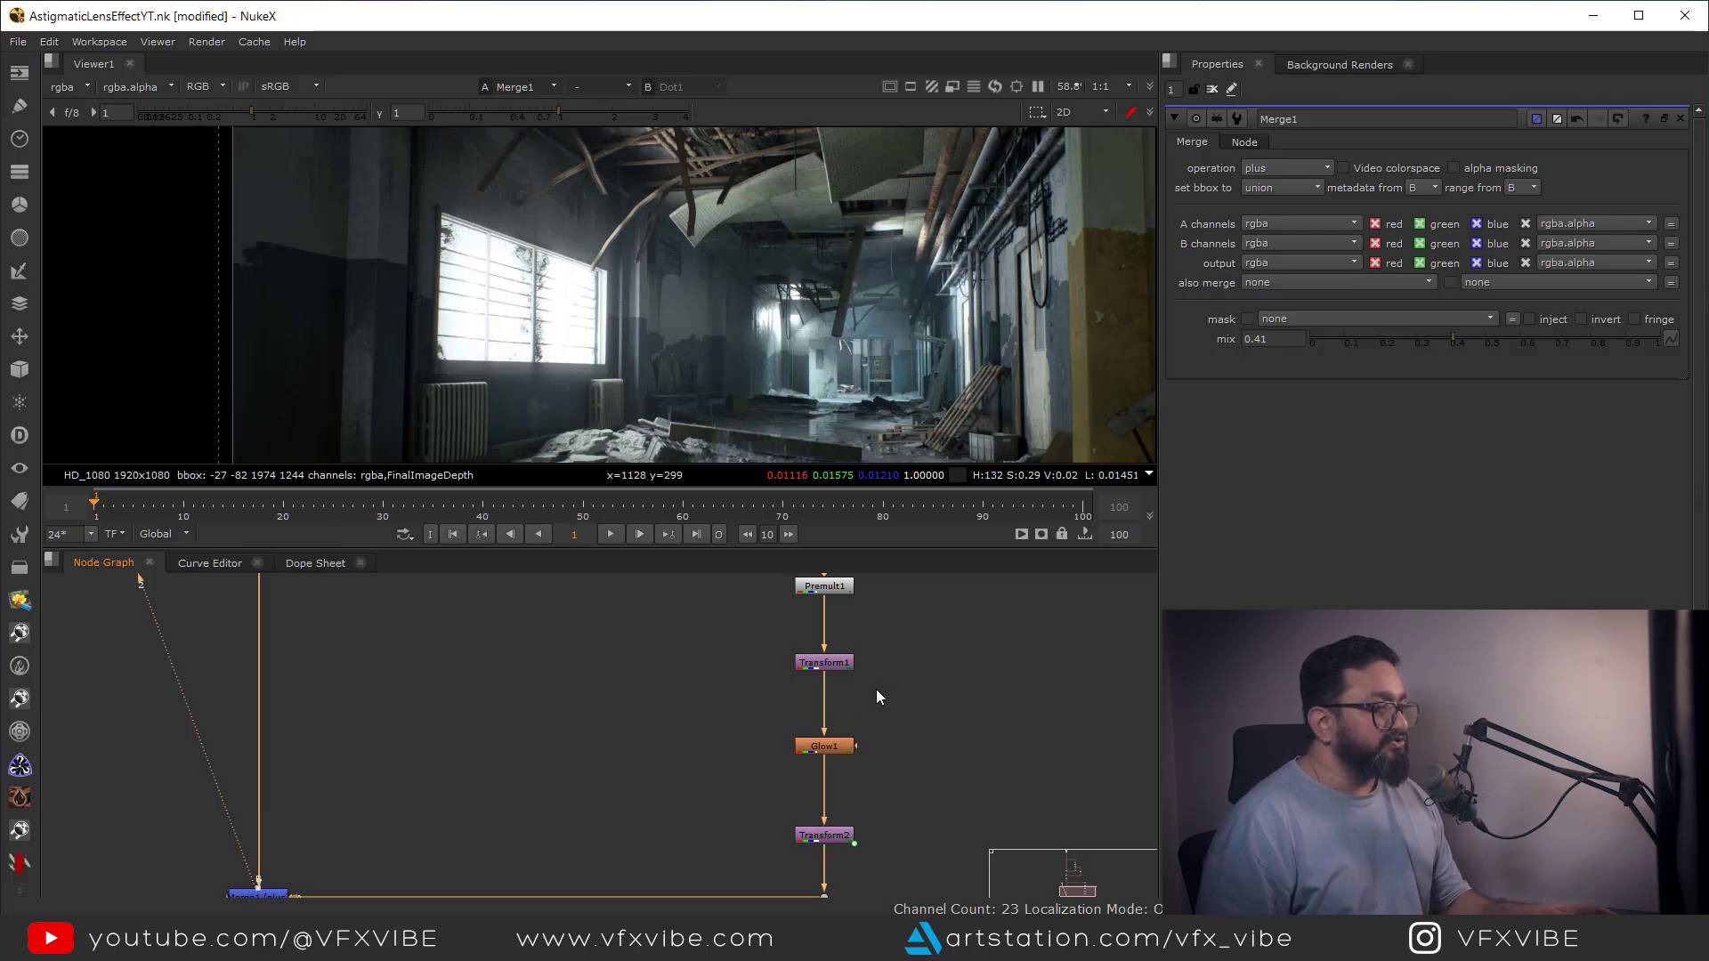
{"action": "mouse_move", "coordinate": [841, 667]}
{"action": "left_mouse_down"}
{"action": "mouse_move", "coordinate": [841, 638]}
{"action": "mouse_move", "coordinate": [841, 684]}
{"action": "mouse_move", "coordinate": [836, 641]}
{"action": "left_mouse_up"}
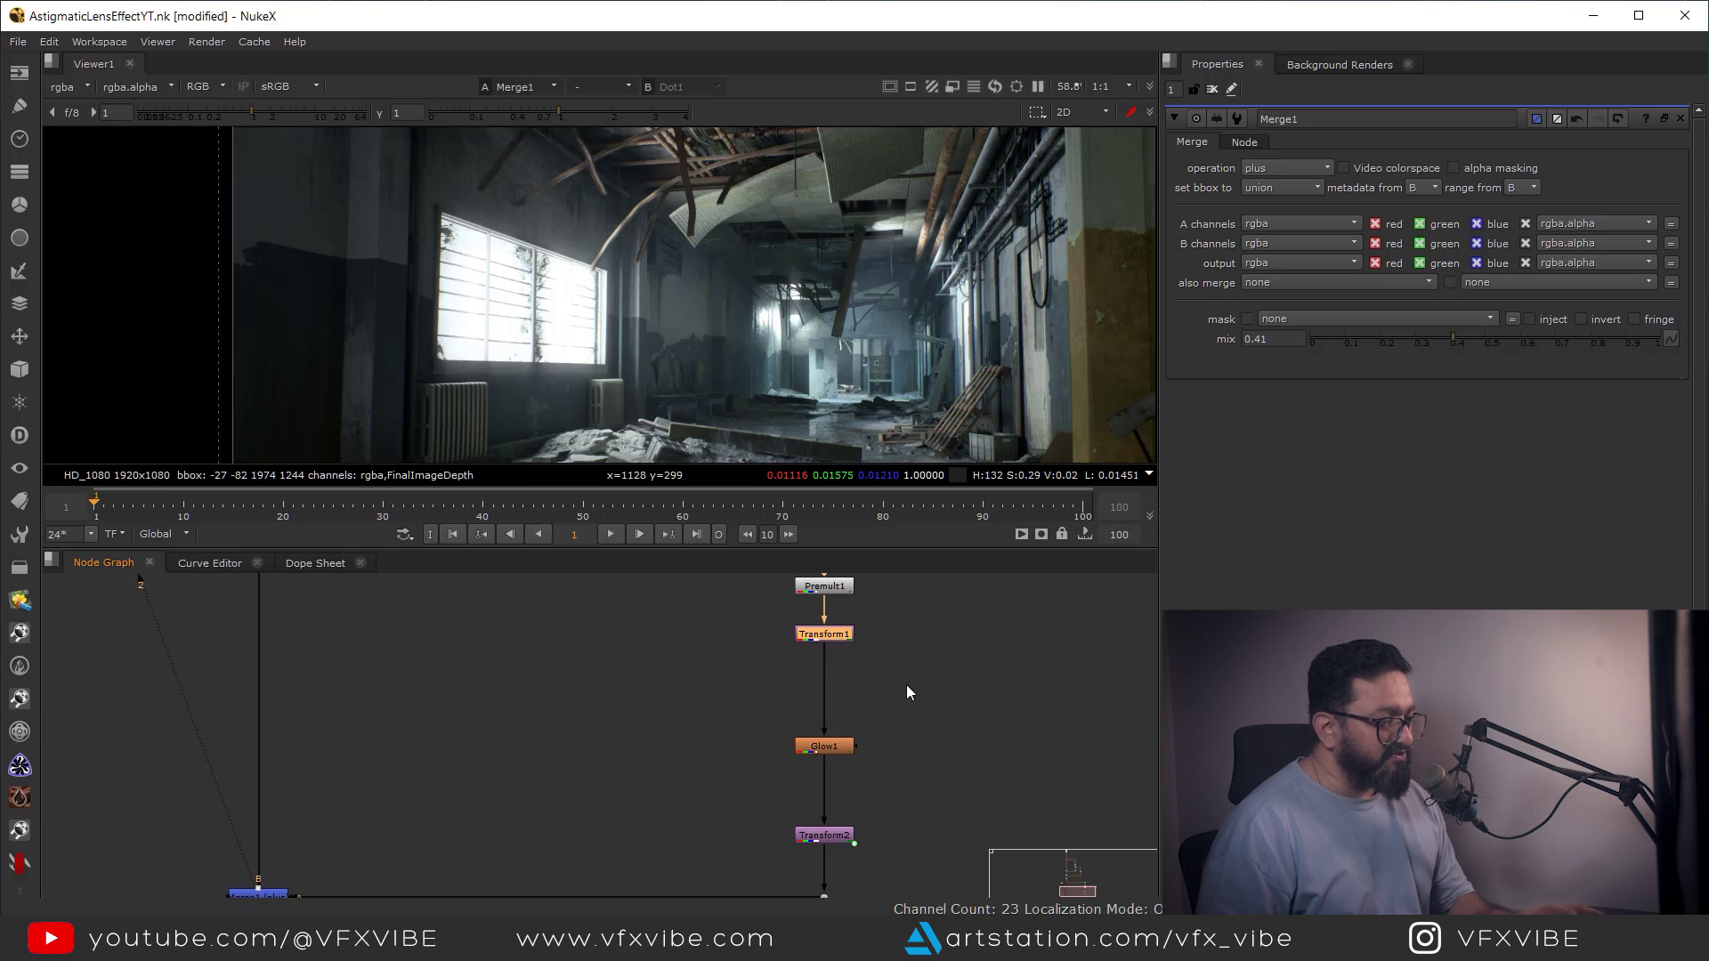
{"action": "key", "text": "t"}
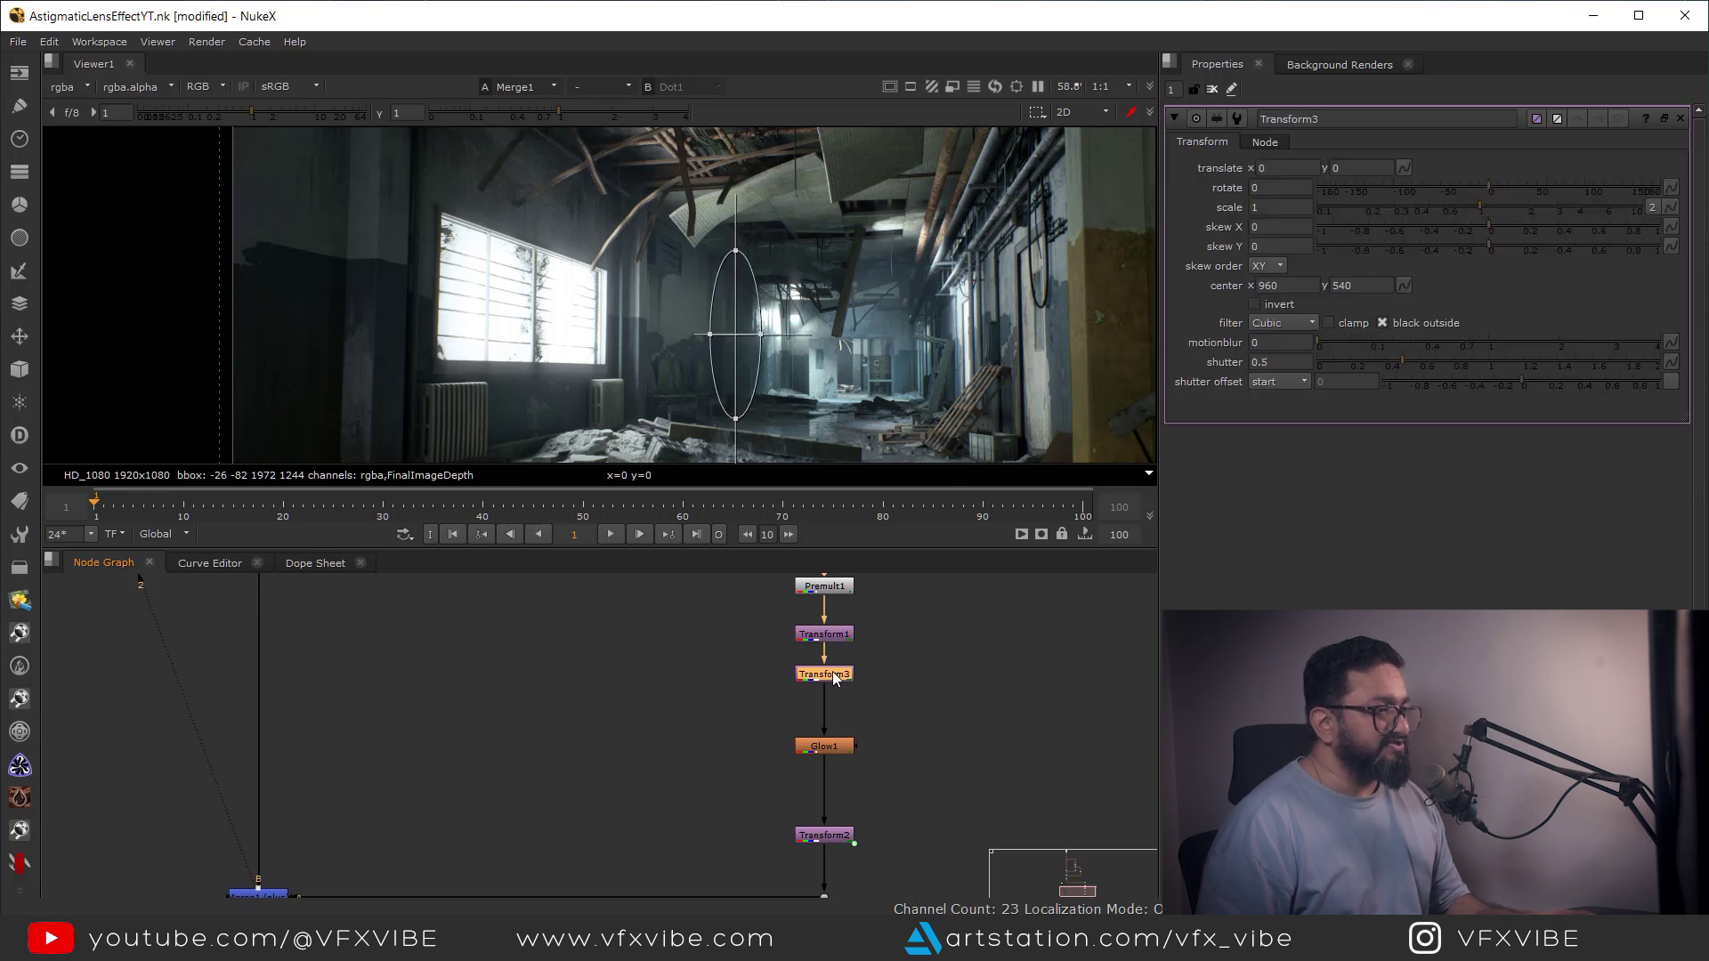
{"action": "left_click_drag", "start_coordinate": [832, 836], "coordinate": [832, 813]}
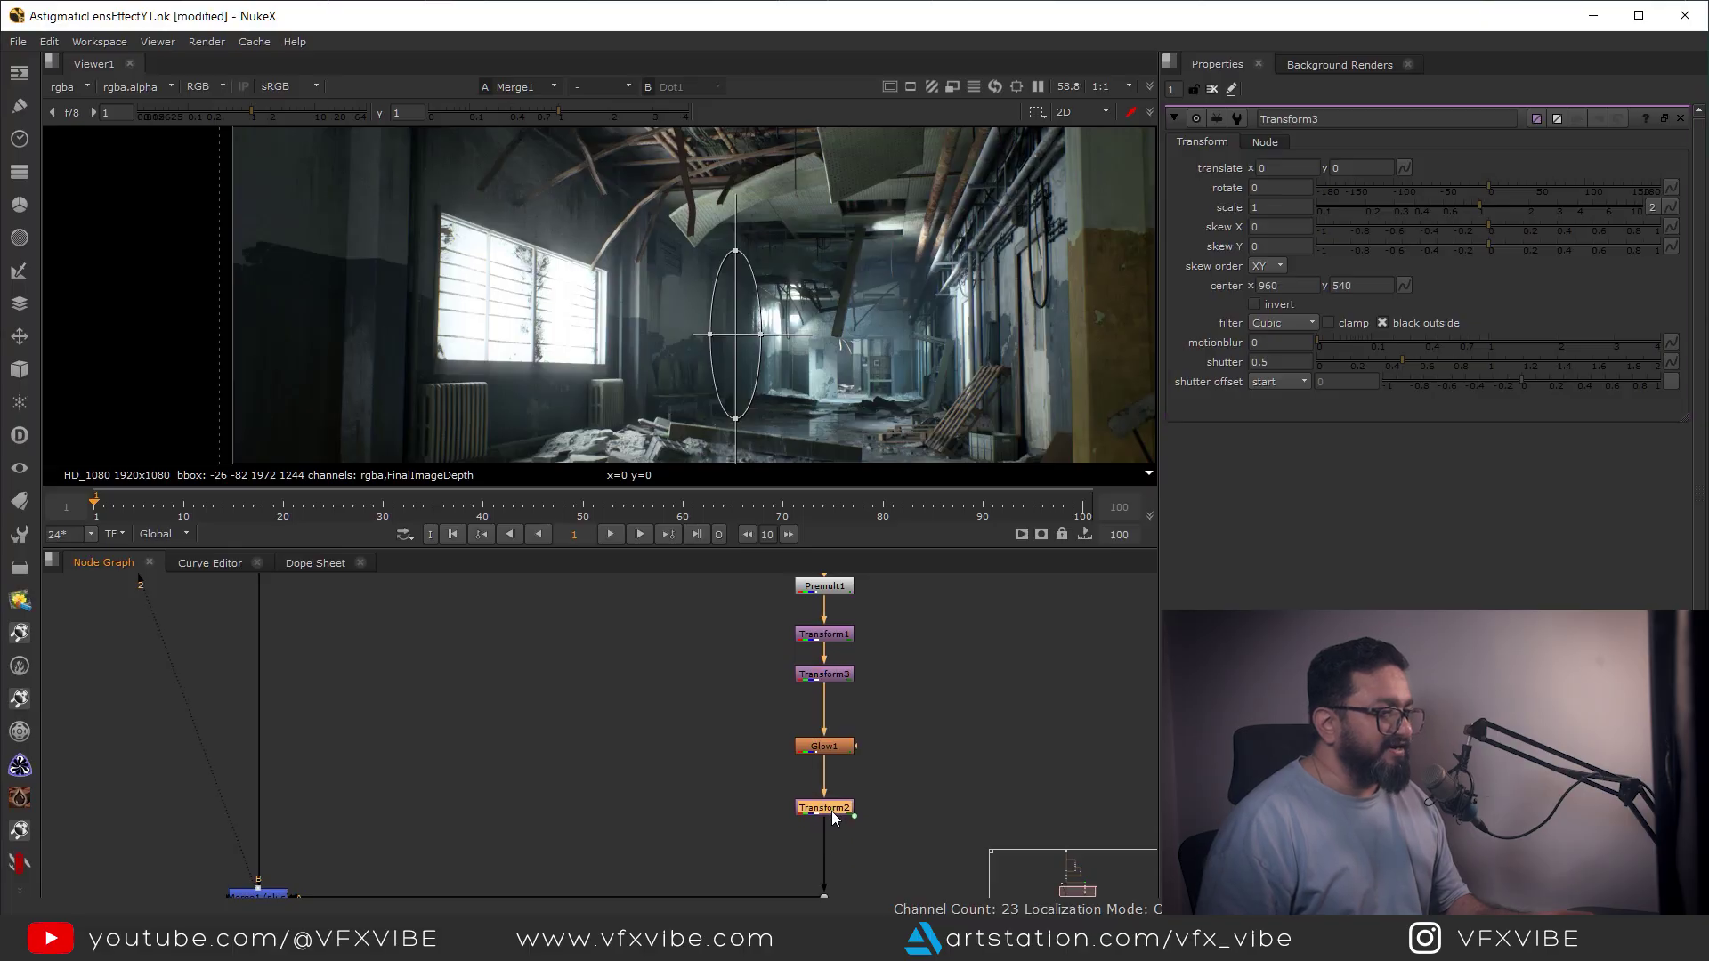
{"action": "key", "text": "t"}
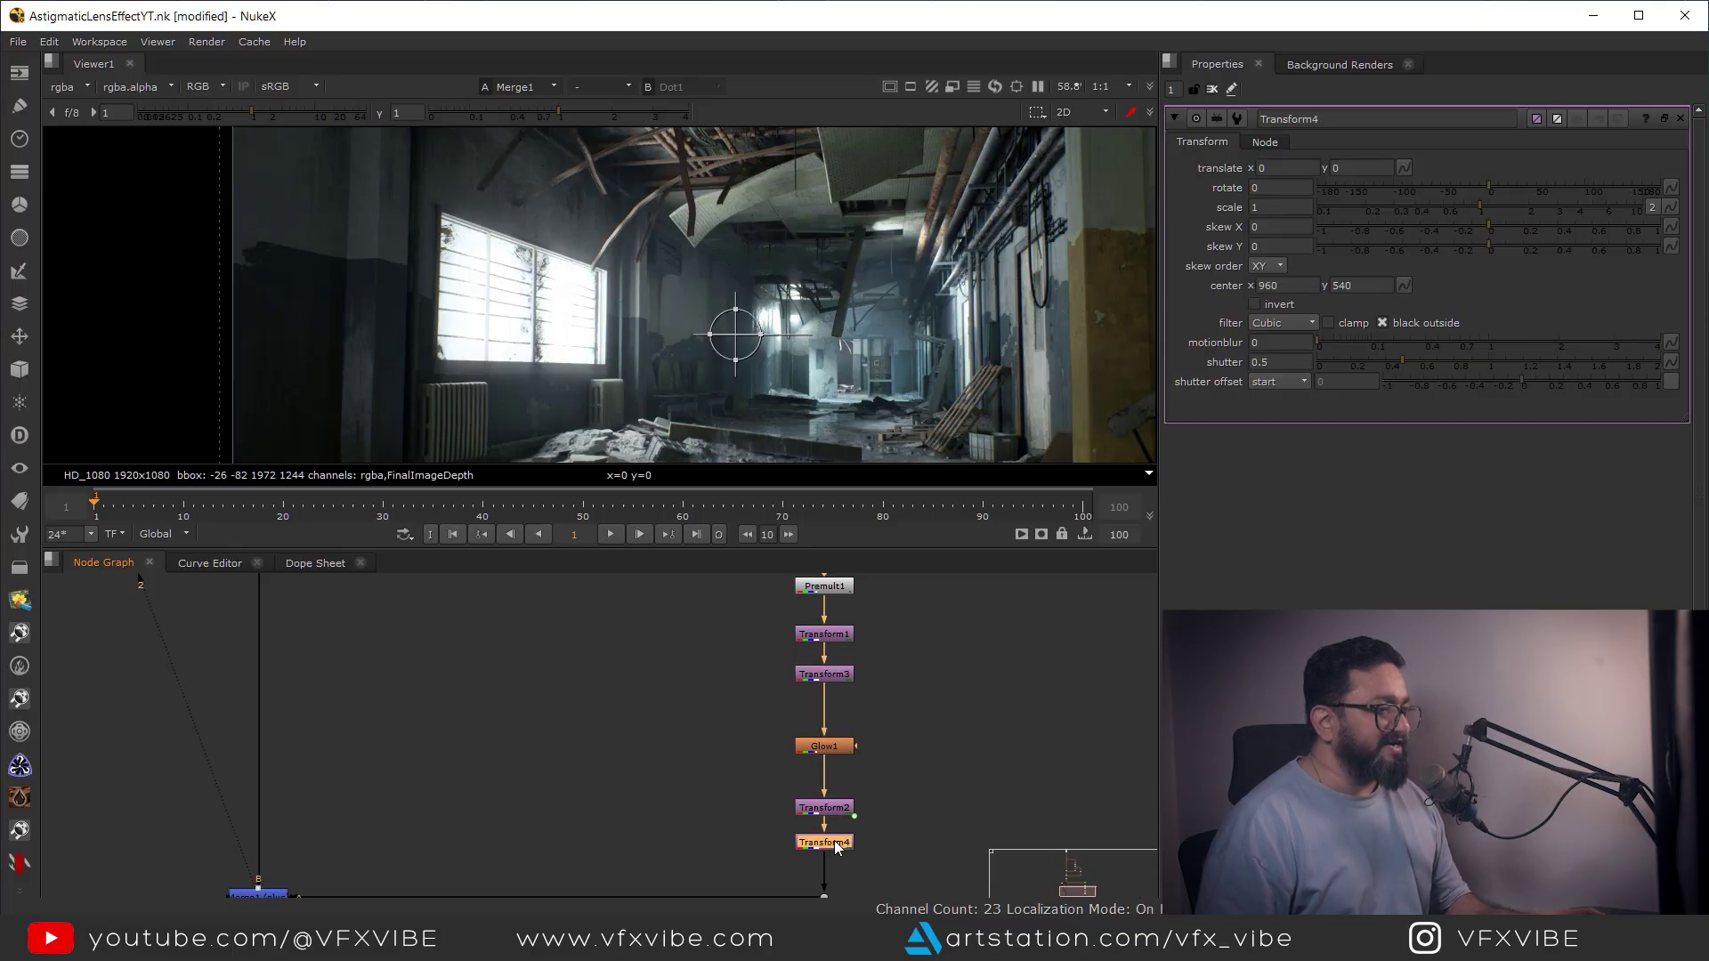
Open the properties of Transform3 and Transform4 together, with Transform4's settings first
{"action": "left_click", "coordinate": [835, 675]}
{"action": "left_click", "coordinate": [827, 846]}
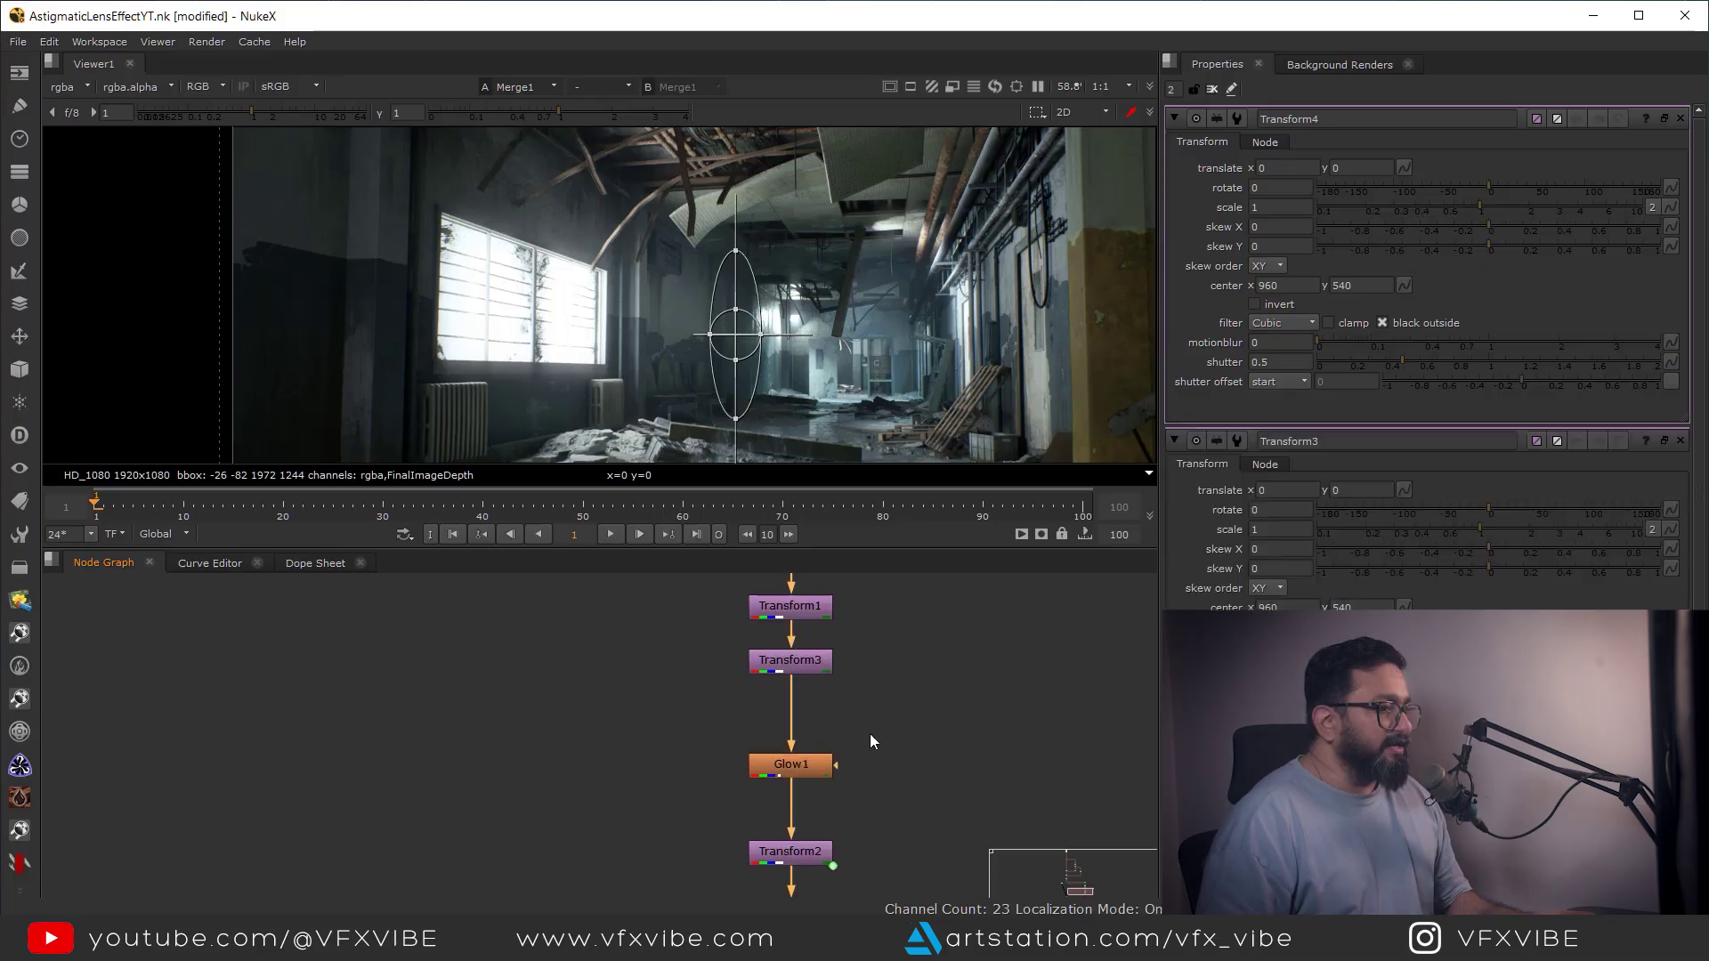
{"action": "mouse_move", "coordinate": [862, 745]}
{"action": "middle_mouse_down"}
{"action": "mouse_move", "coordinate": [855, 699]}
{"action": "mouse_move", "coordinate": [854, 759]}
{"action": "middle_mouse_up"}
{"action": "scroll", "coordinate": [846, 710], "scroll_direction": "up", "scroll_amount": 1}
{"action": "middle_click_drag", "start_coordinate": [843, 686], "coordinate": [838, 618]}
{"action": "left_click", "coordinate": [812, 601]}
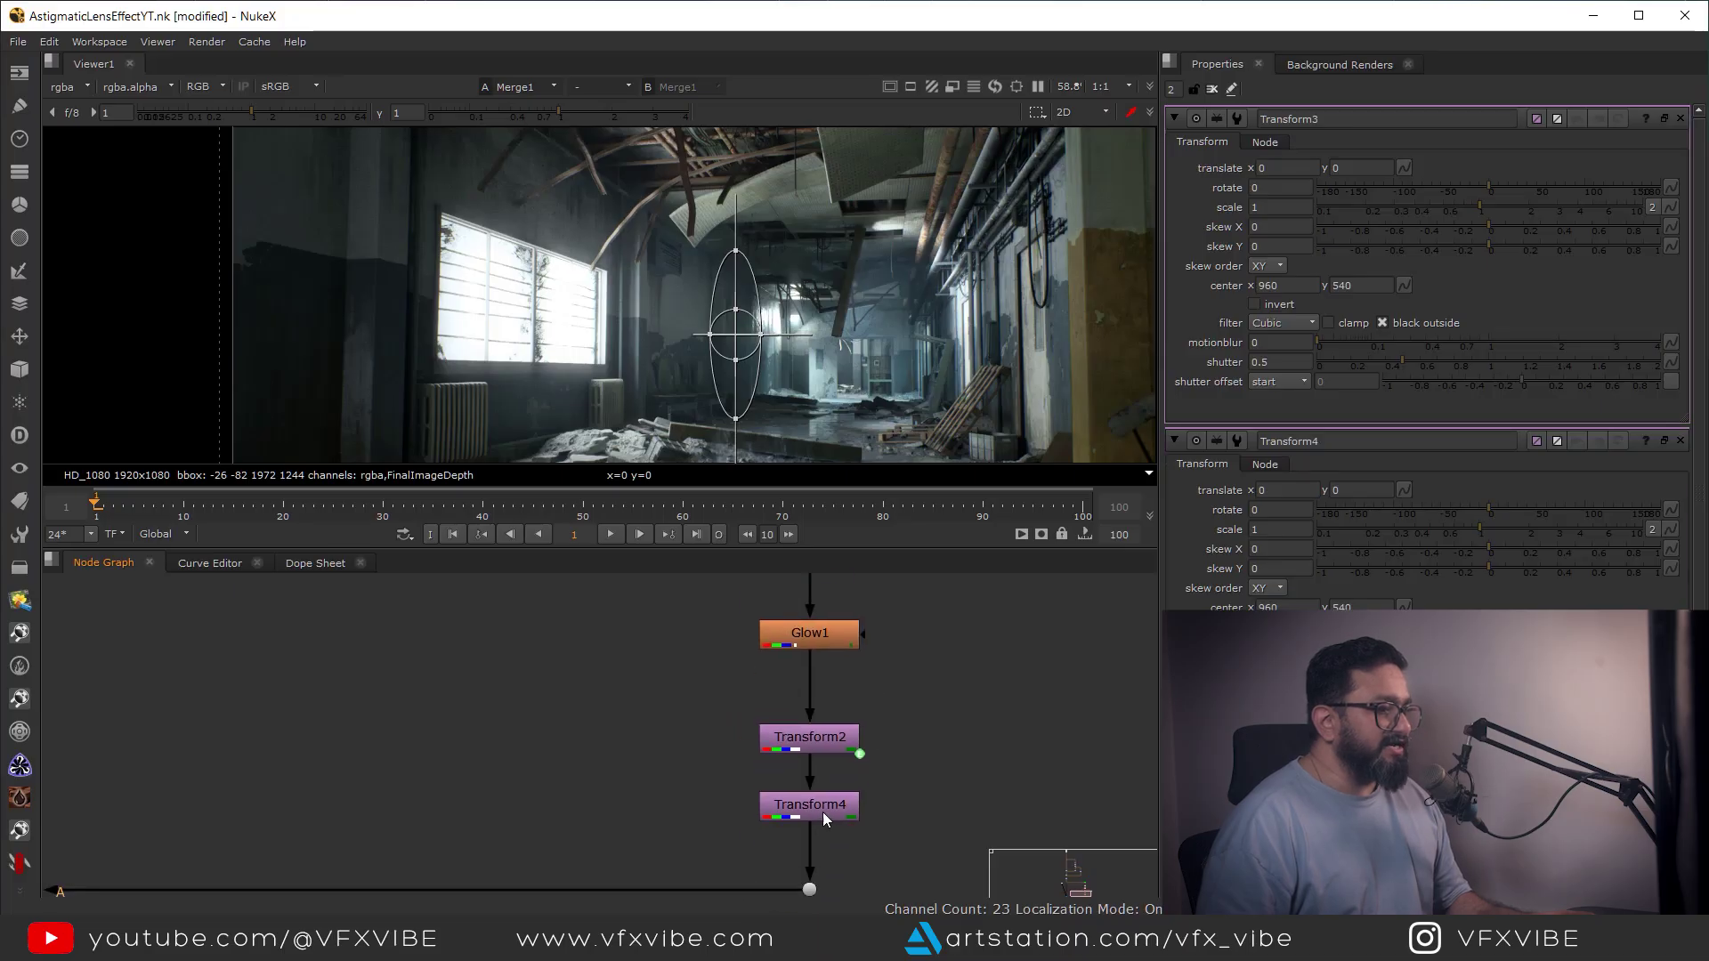
{"action": "left_click", "coordinate": [820, 814]}
{"action": "double_click", "coordinate": [820, 814]}
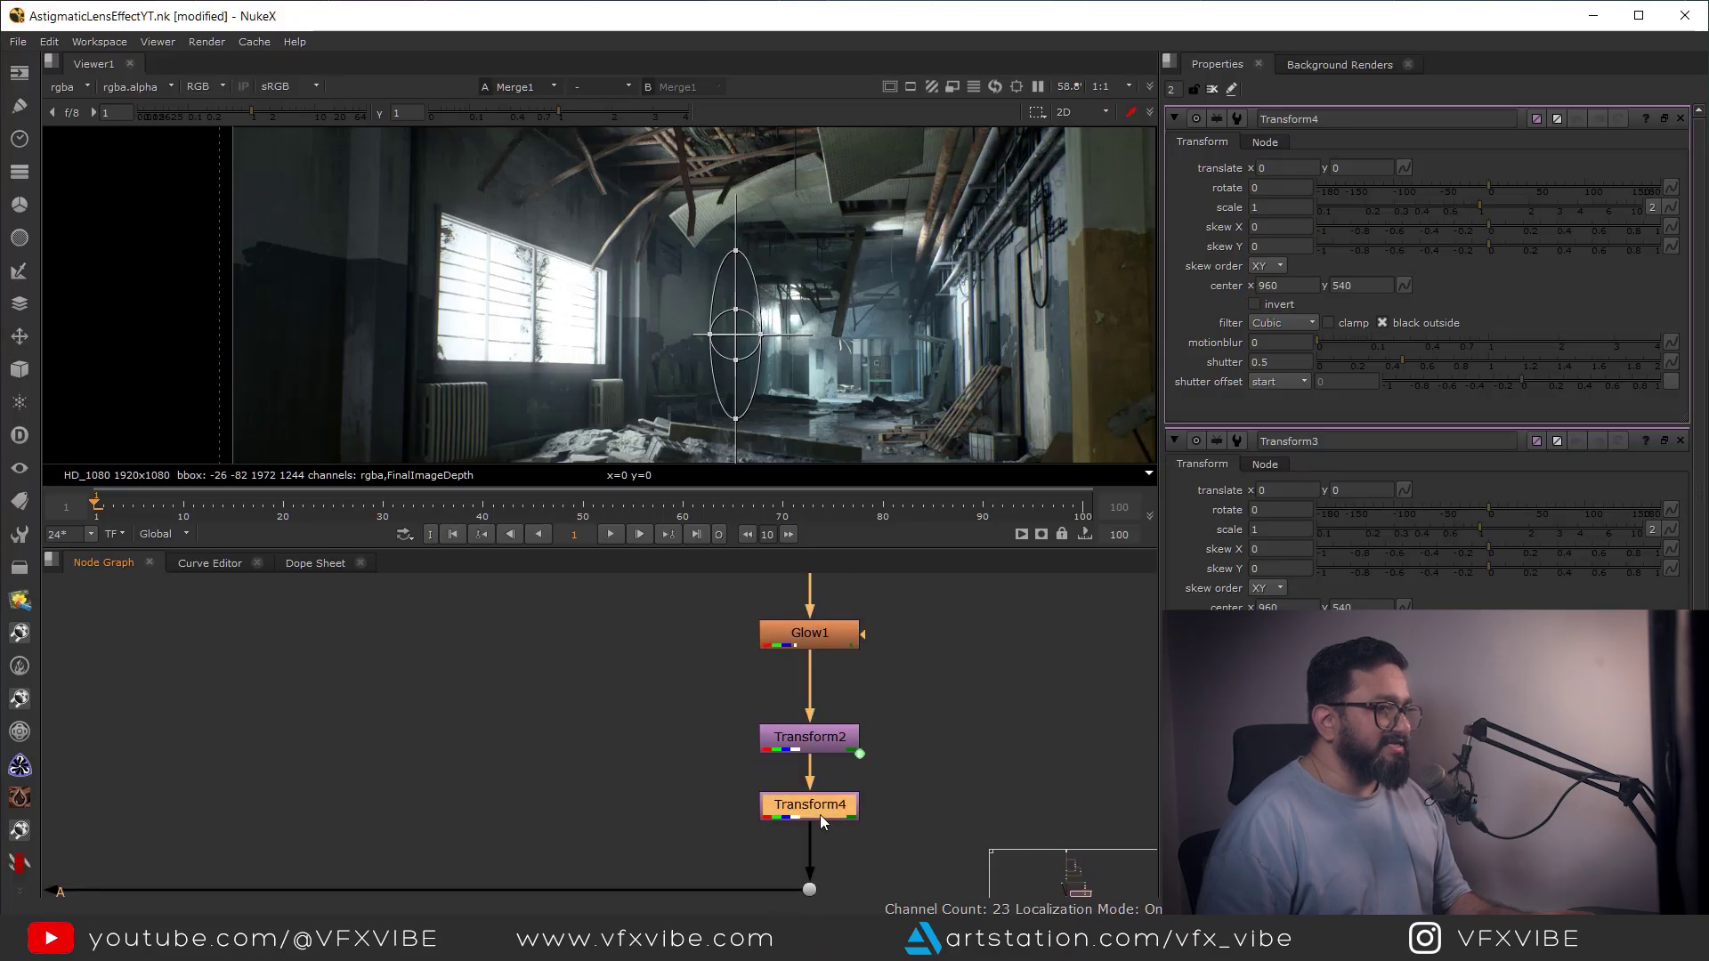
Link Transform4's rotation to Transform3's, check the expression arrow by moving Transform4 aside, and place it back in line under Transform2
{"action": "middle_click_drag", "start_coordinate": [979, 691], "coordinate": [932, 736]}
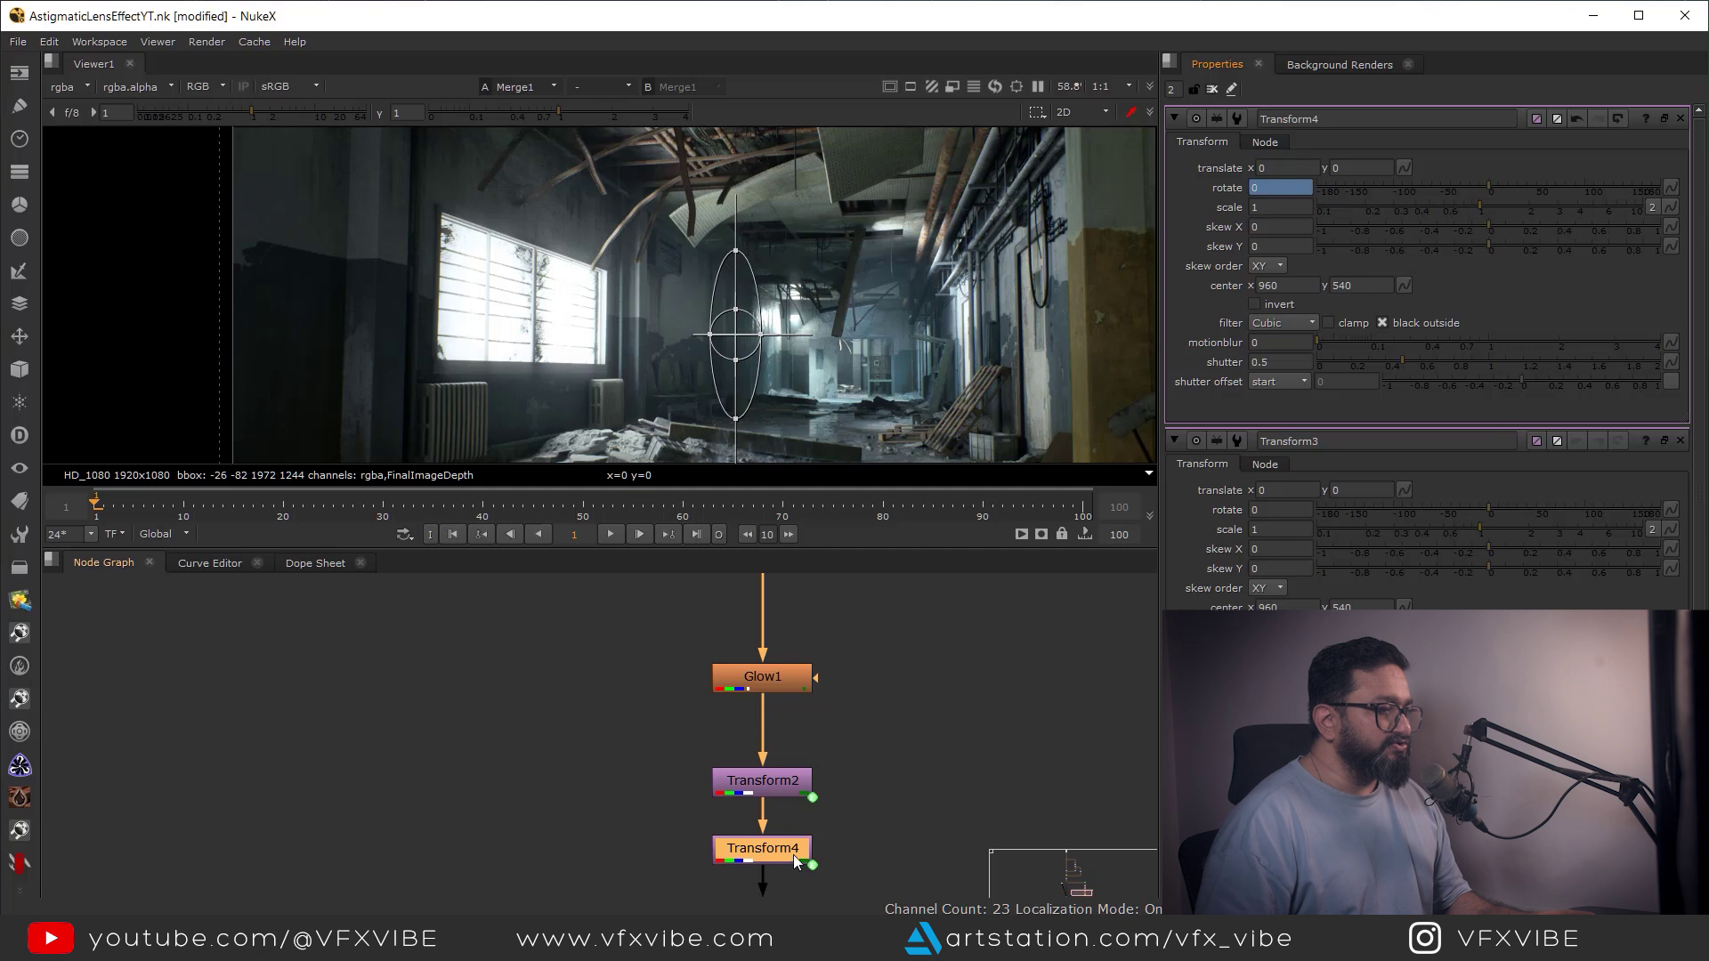
{"action": "left_click_drag", "start_coordinate": [818, 853], "coordinate": [979, 837]}
{"action": "scroll", "coordinate": [943, 730], "scroll_direction": "down", "scroll_amount": 3}
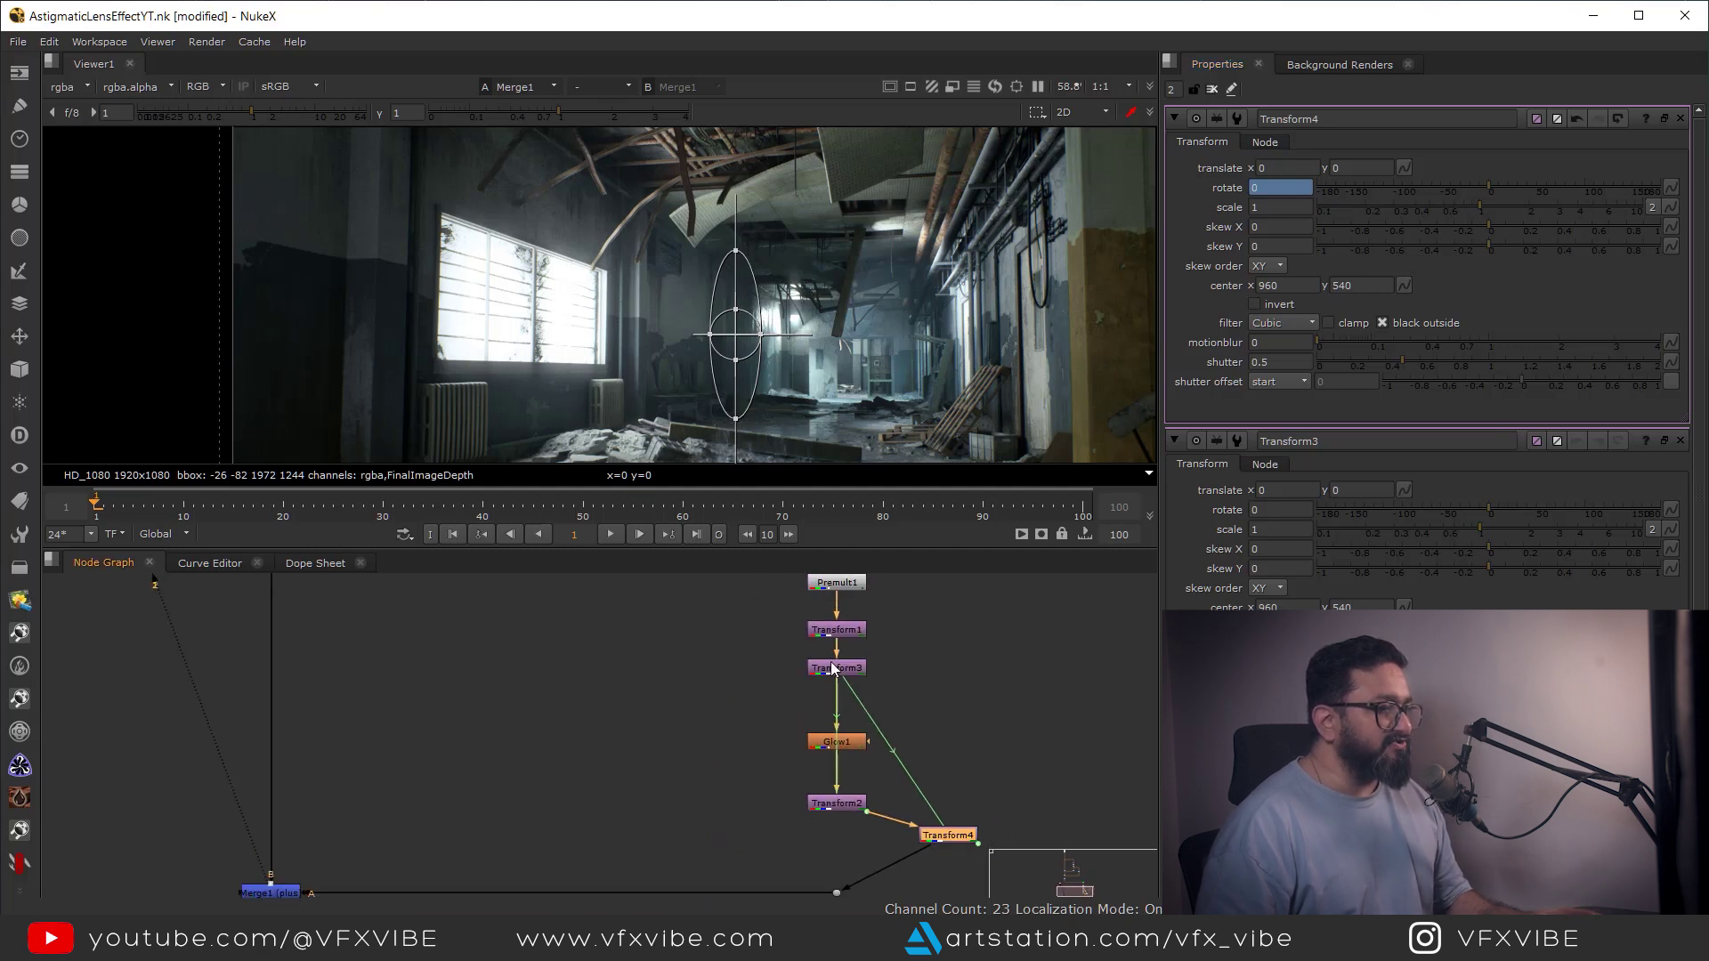
{"action": "middle_click_drag", "start_coordinate": [964, 782], "coordinate": [922, 710]}
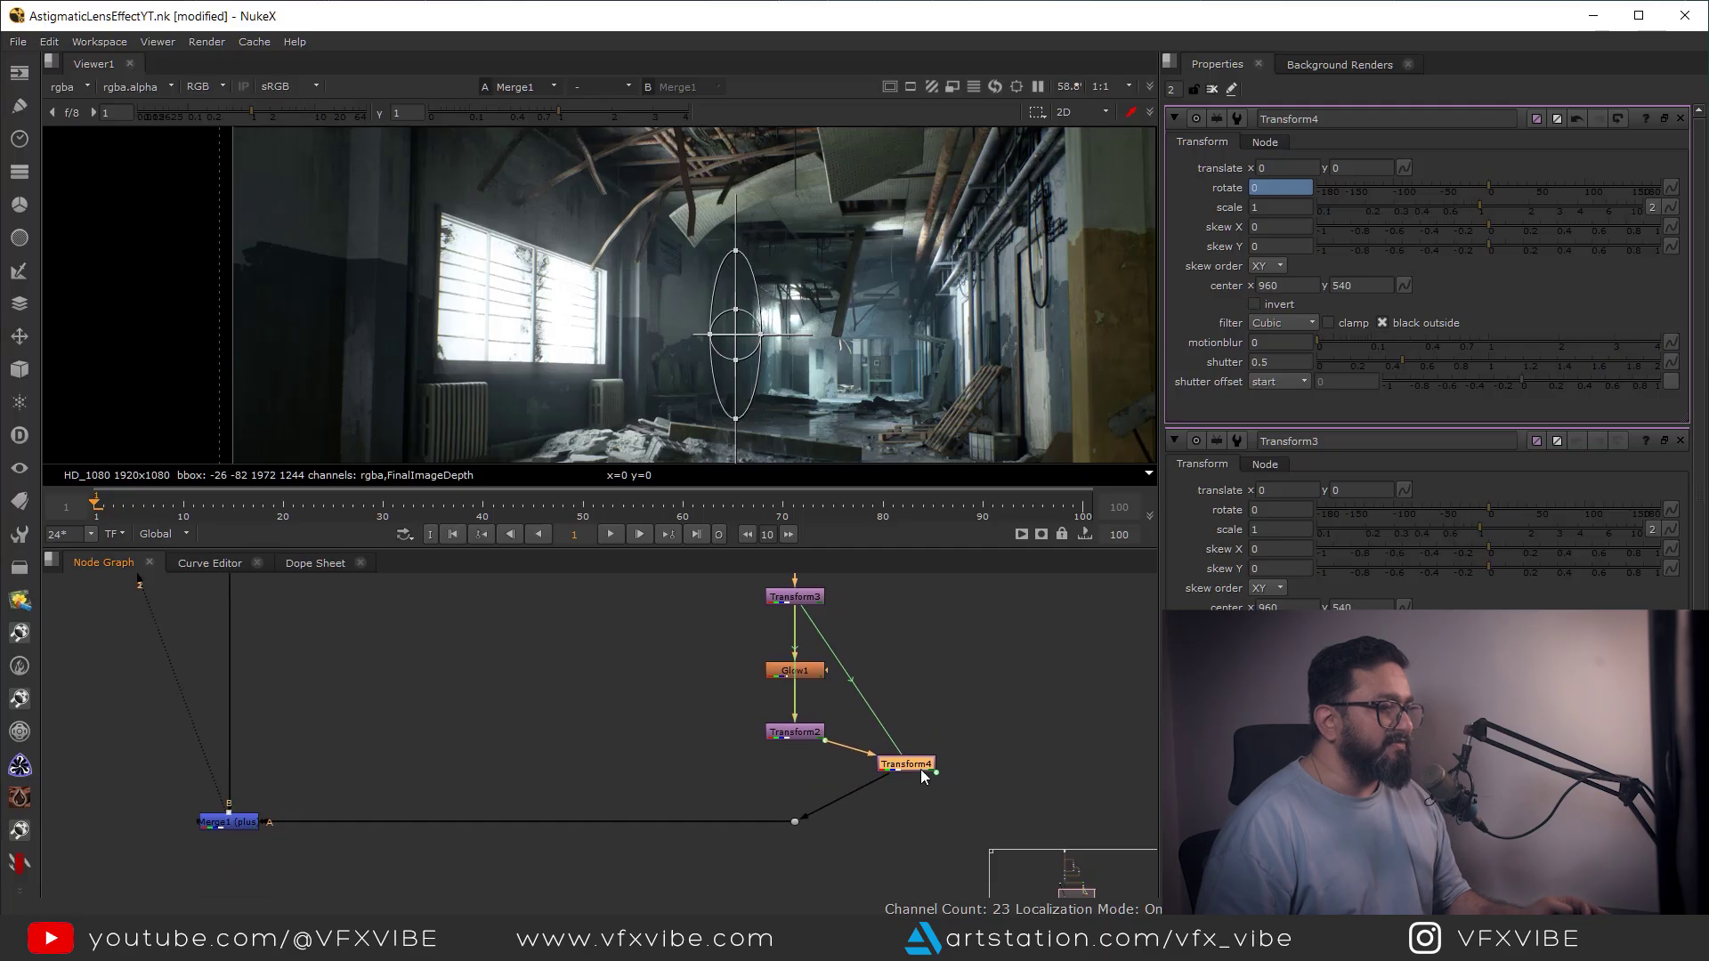
{"action": "left_click_drag", "start_coordinate": [920, 769], "coordinate": [815, 787]}
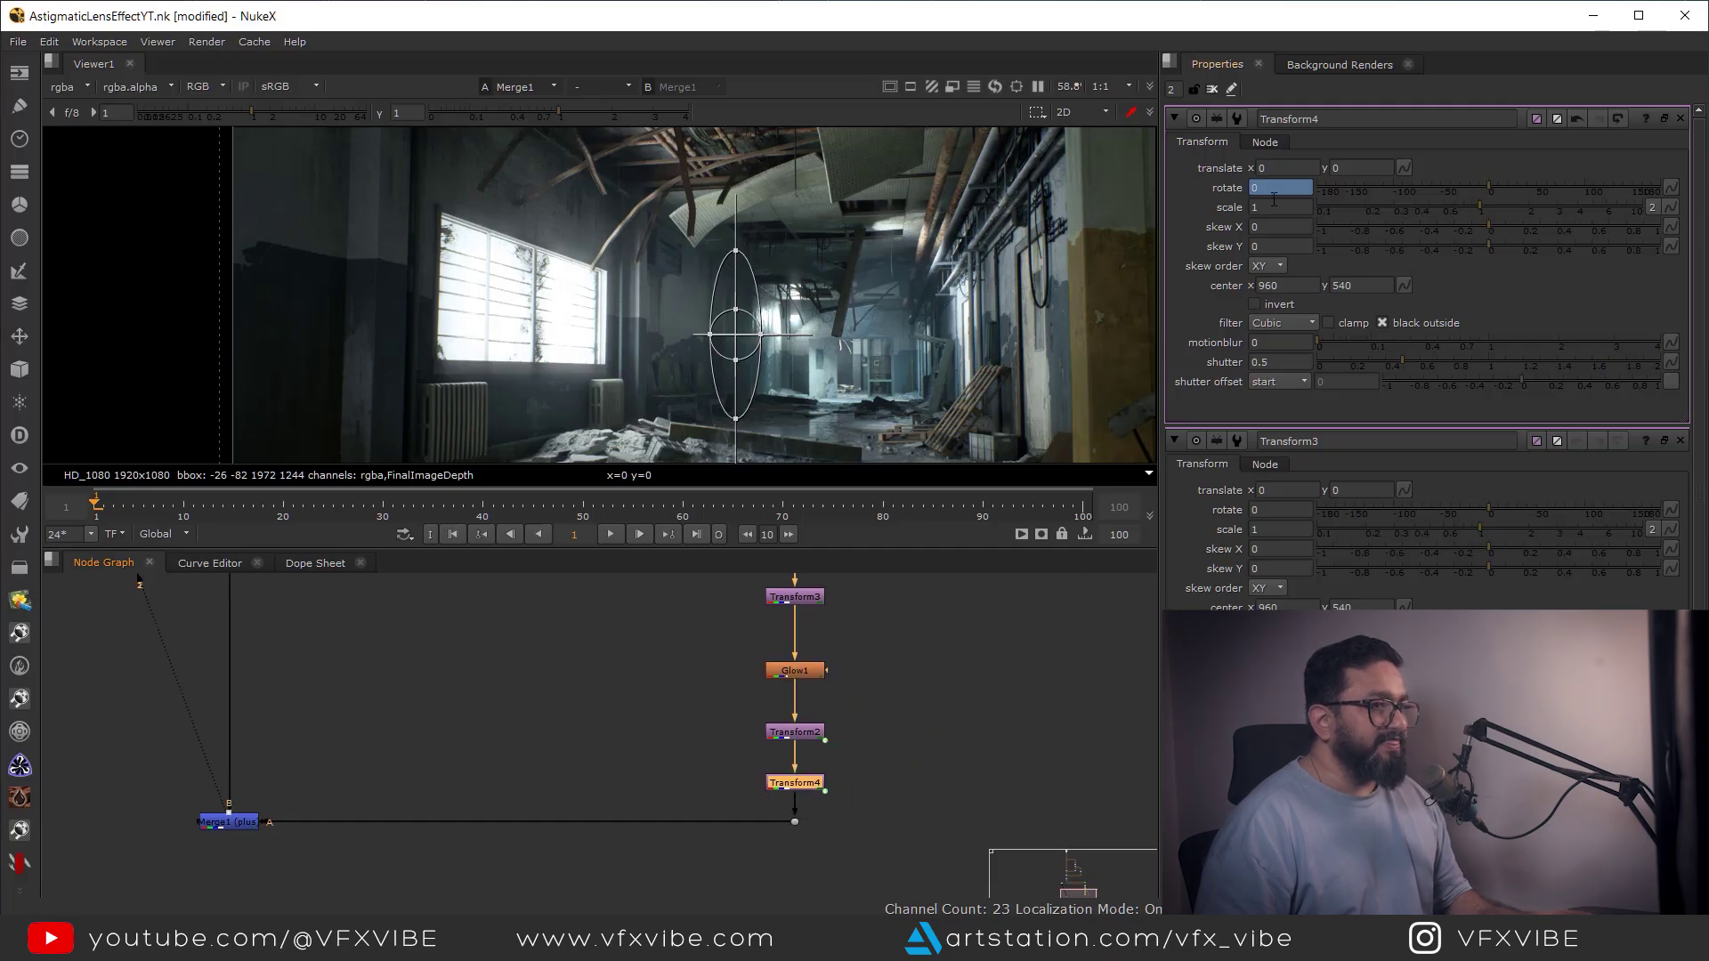
{"action": "scroll", "coordinate": [890, 726], "scroll_direction": "up", "scroll_amount": 4}
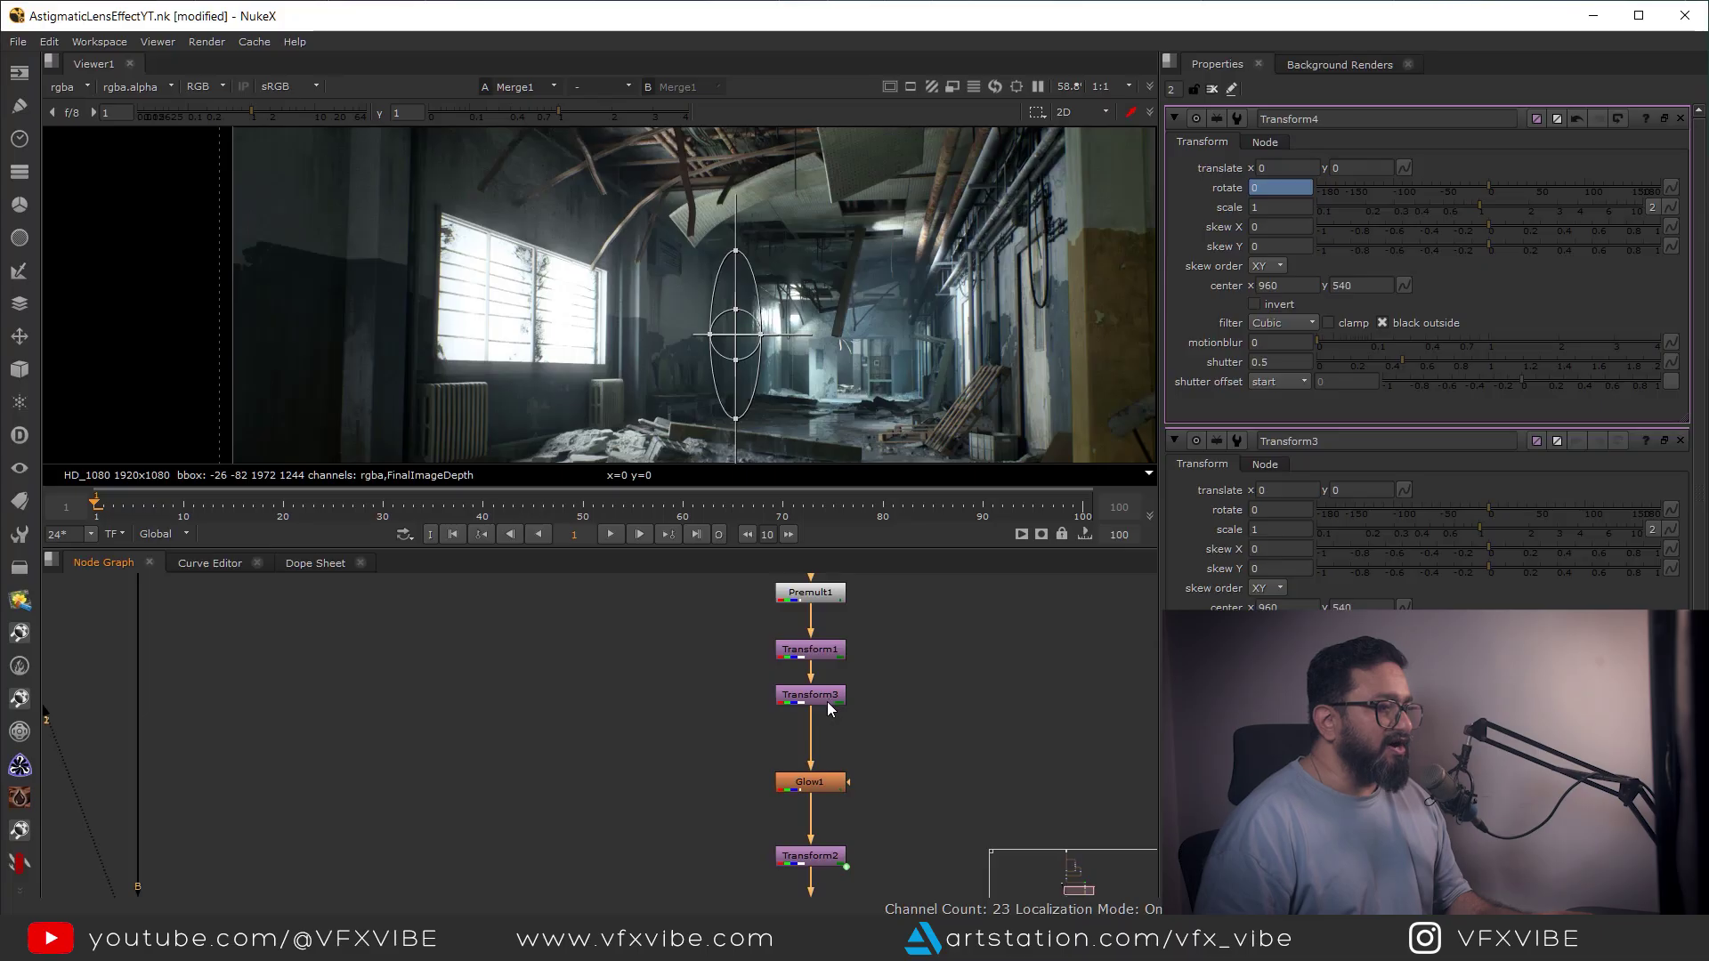
Bring up Transform3's settings and limit the number of open property panels to 1
{"action": "left_click", "coordinate": [823, 700]}
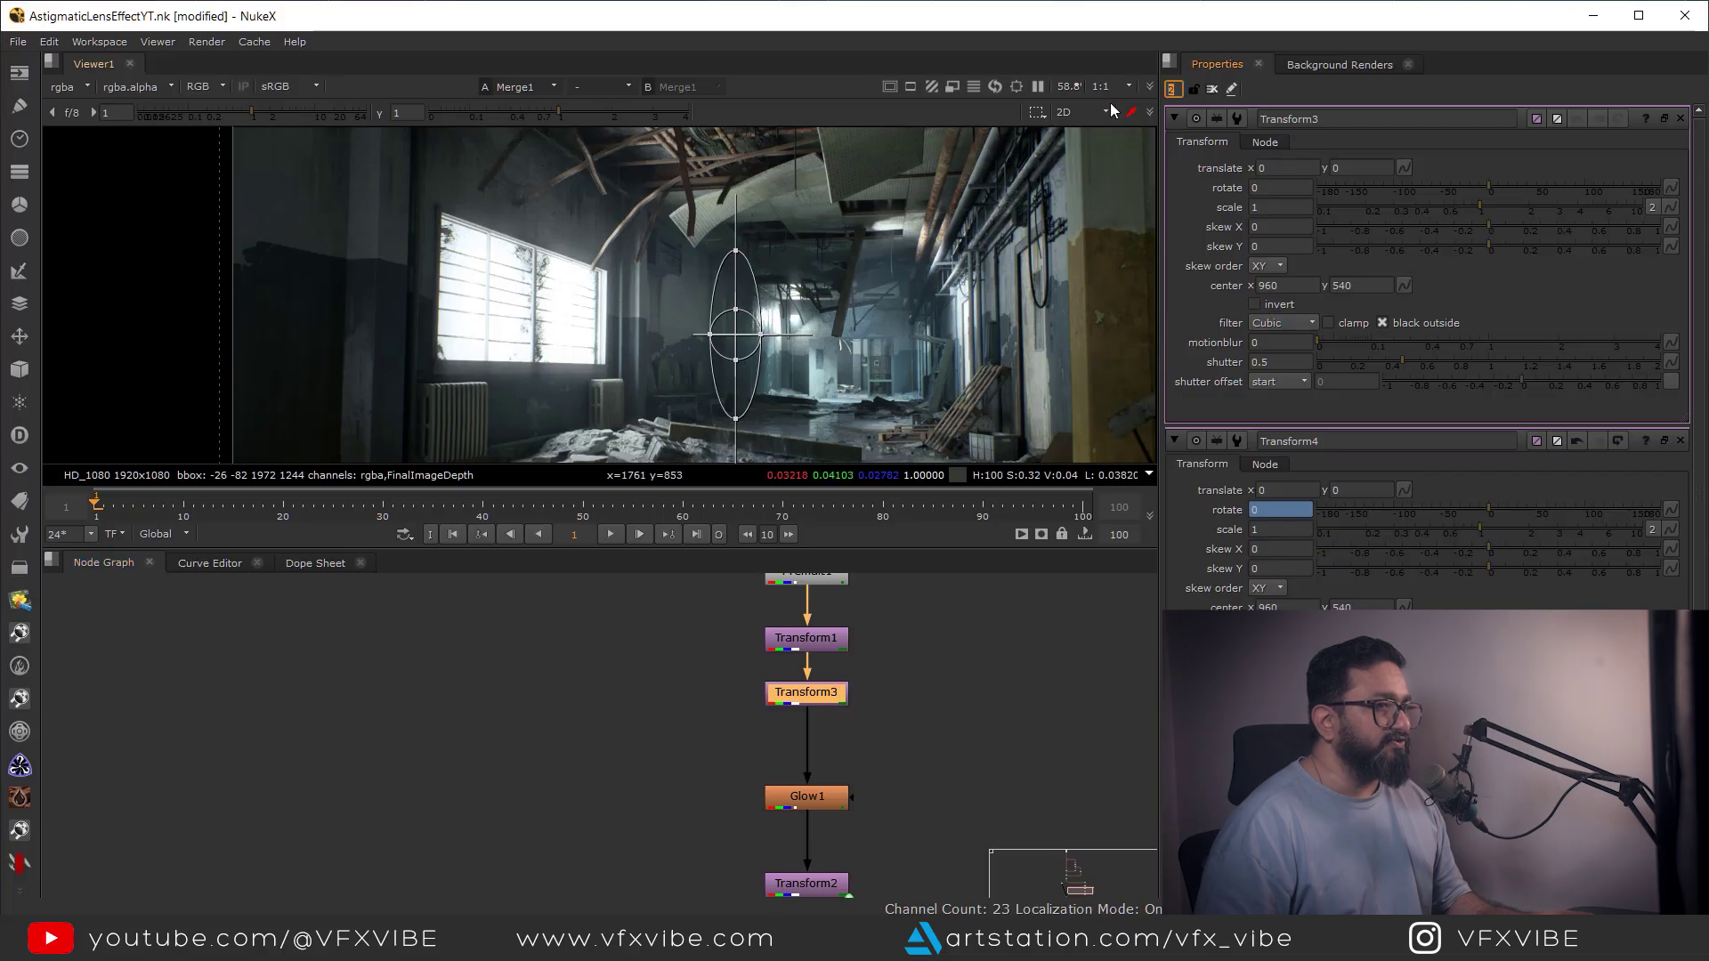
{"action": "type", "text": "1"}
{"action": "key", "text": "Return"}
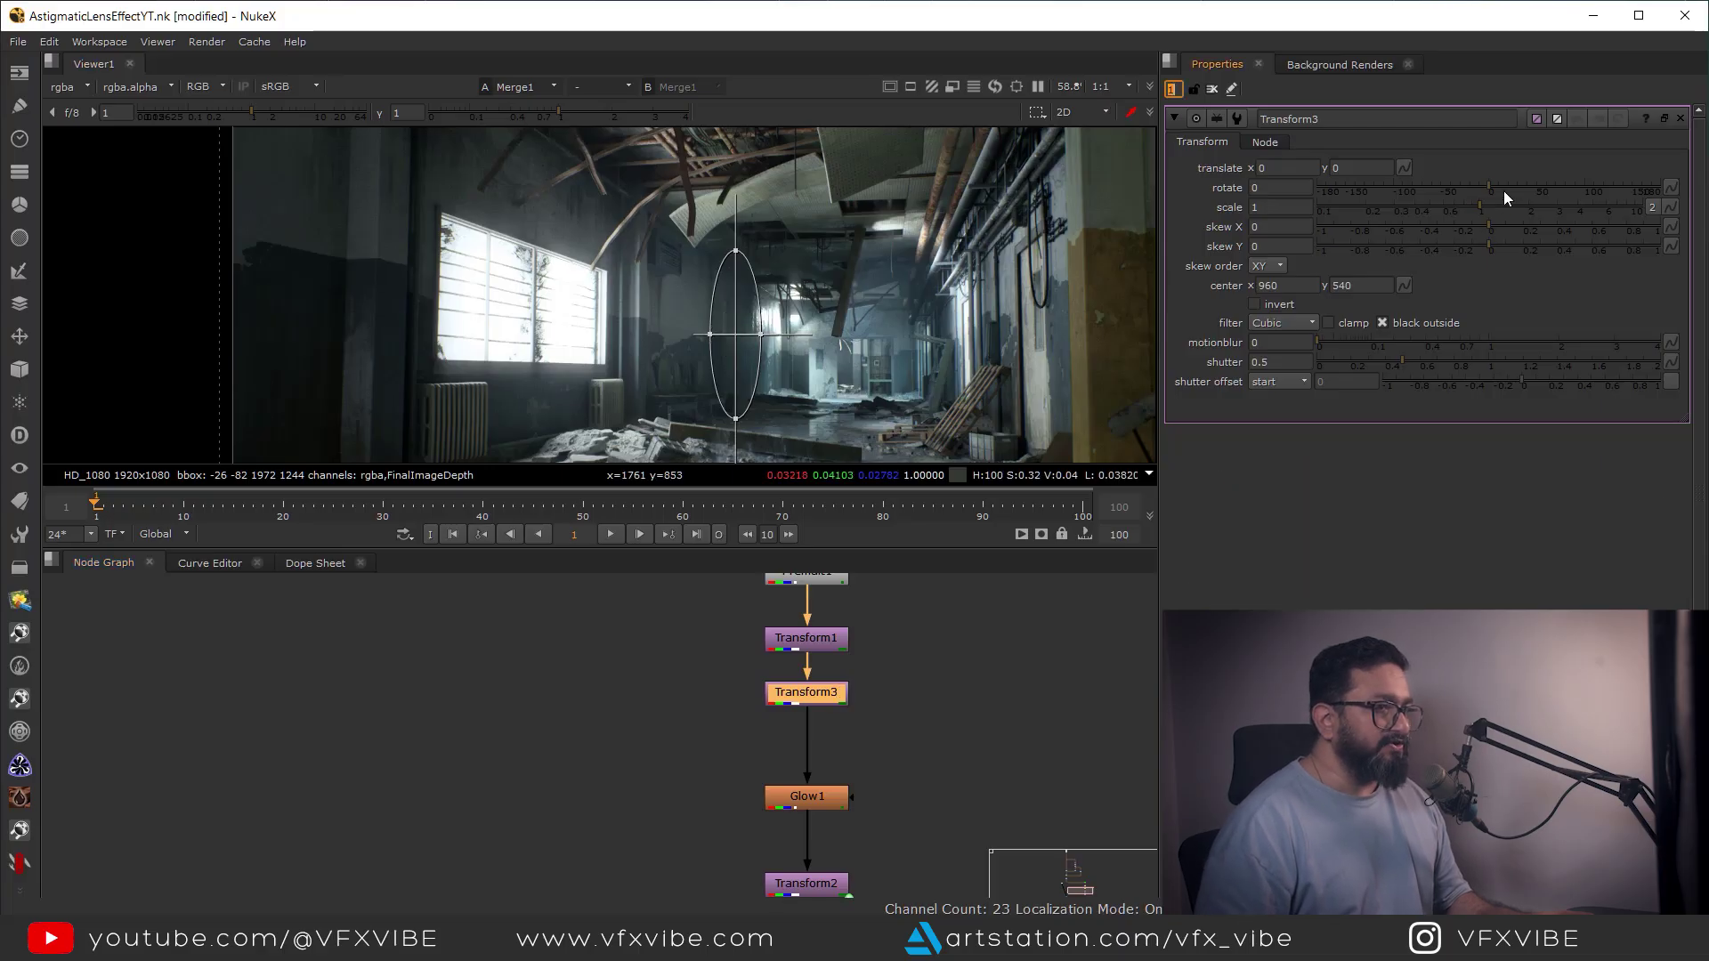
Try a rotation of -15 on Transform3 and undo it
{"action": "mouse_move", "coordinate": [1489, 184]}
{"action": "left_mouse_down"}
{"action": "mouse_move", "coordinate": [1525, 184]}
{"action": "mouse_move", "coordinate": [1474, 184]}
{"action": "left_mouse_up"}
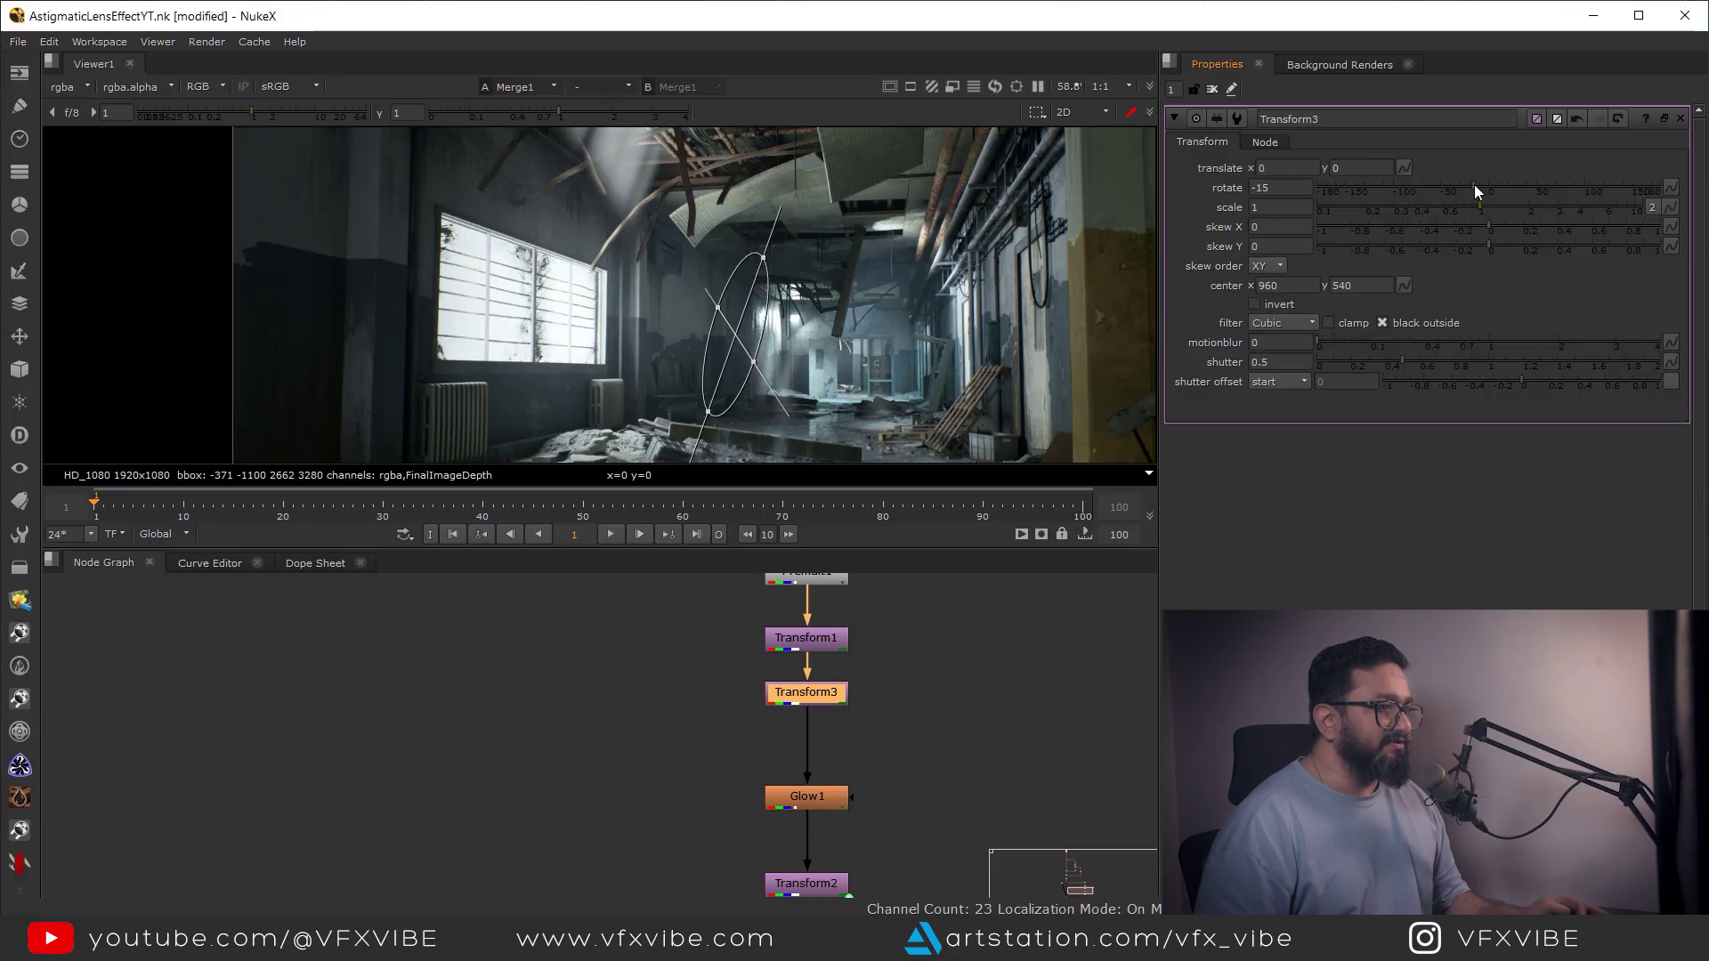
{"action": "key", "text": "ctrl+z"}
Edit Transform4's rotate expression to -parent.Transform3.rotate so that it counter-rotates Transform3
{"action": "middle_click_drag", "start_coordinate": [874, 774], "coordinate": [844, 721]}
{"action": "middle_click_drag", "start_coordinate": [787, 819], "coordinate": [791, 712]}
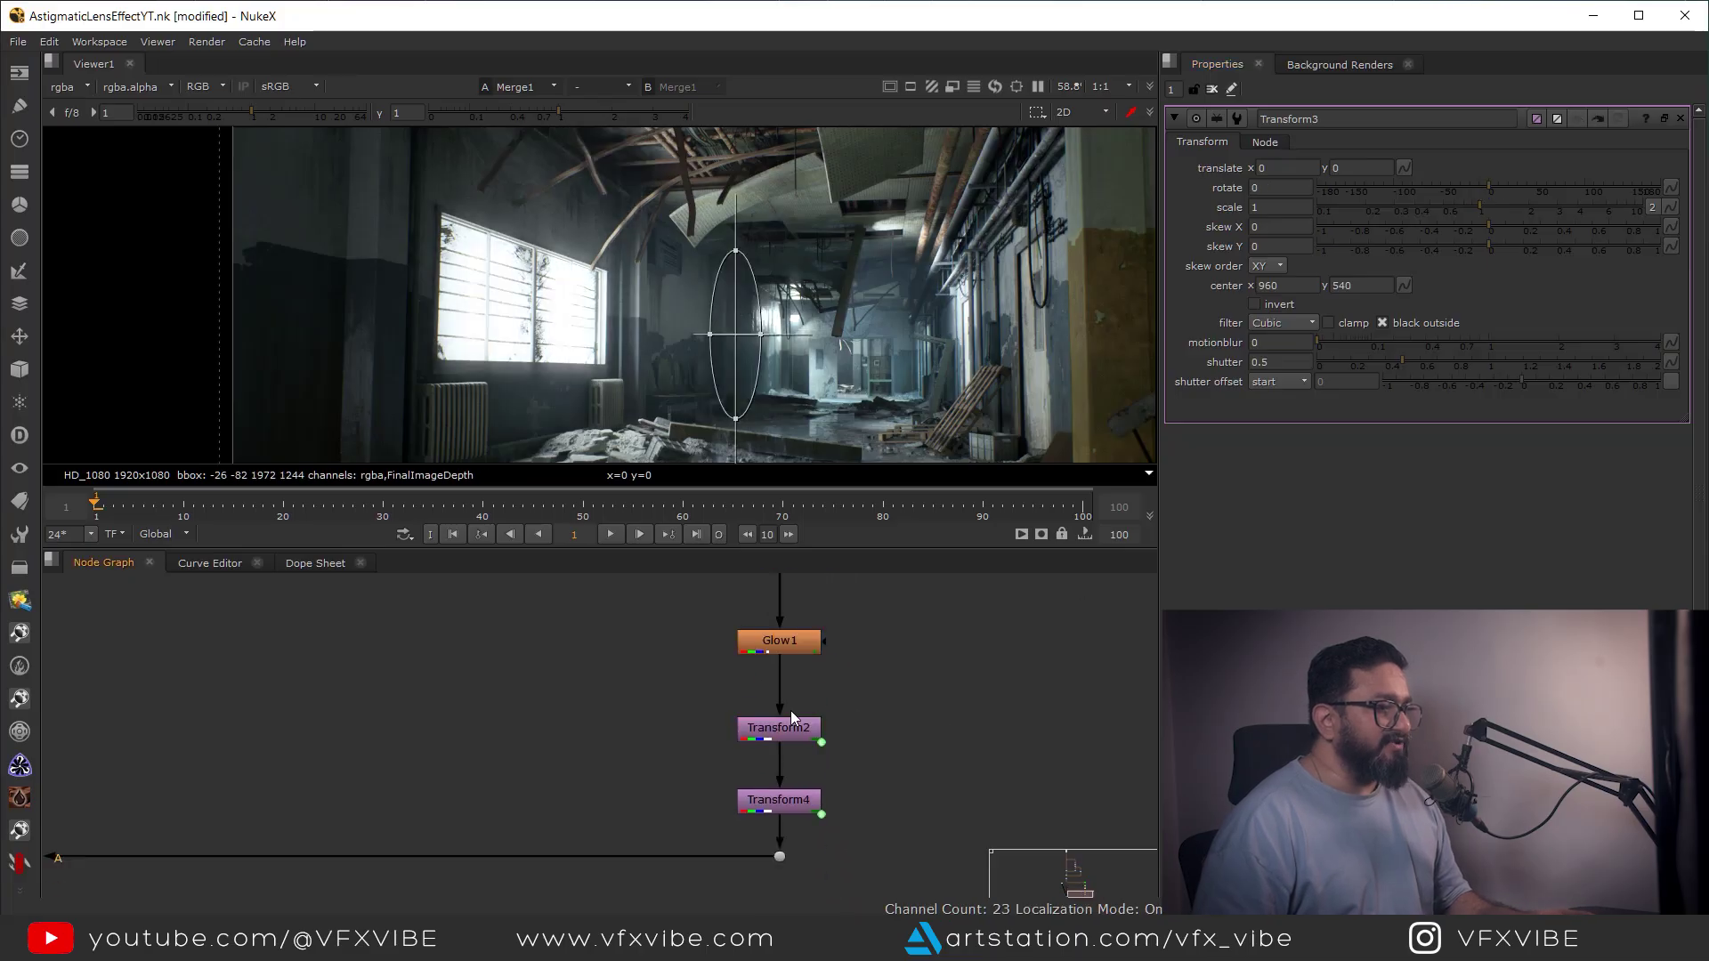
{"action": "double_click", "coordinate": [793, 799]}
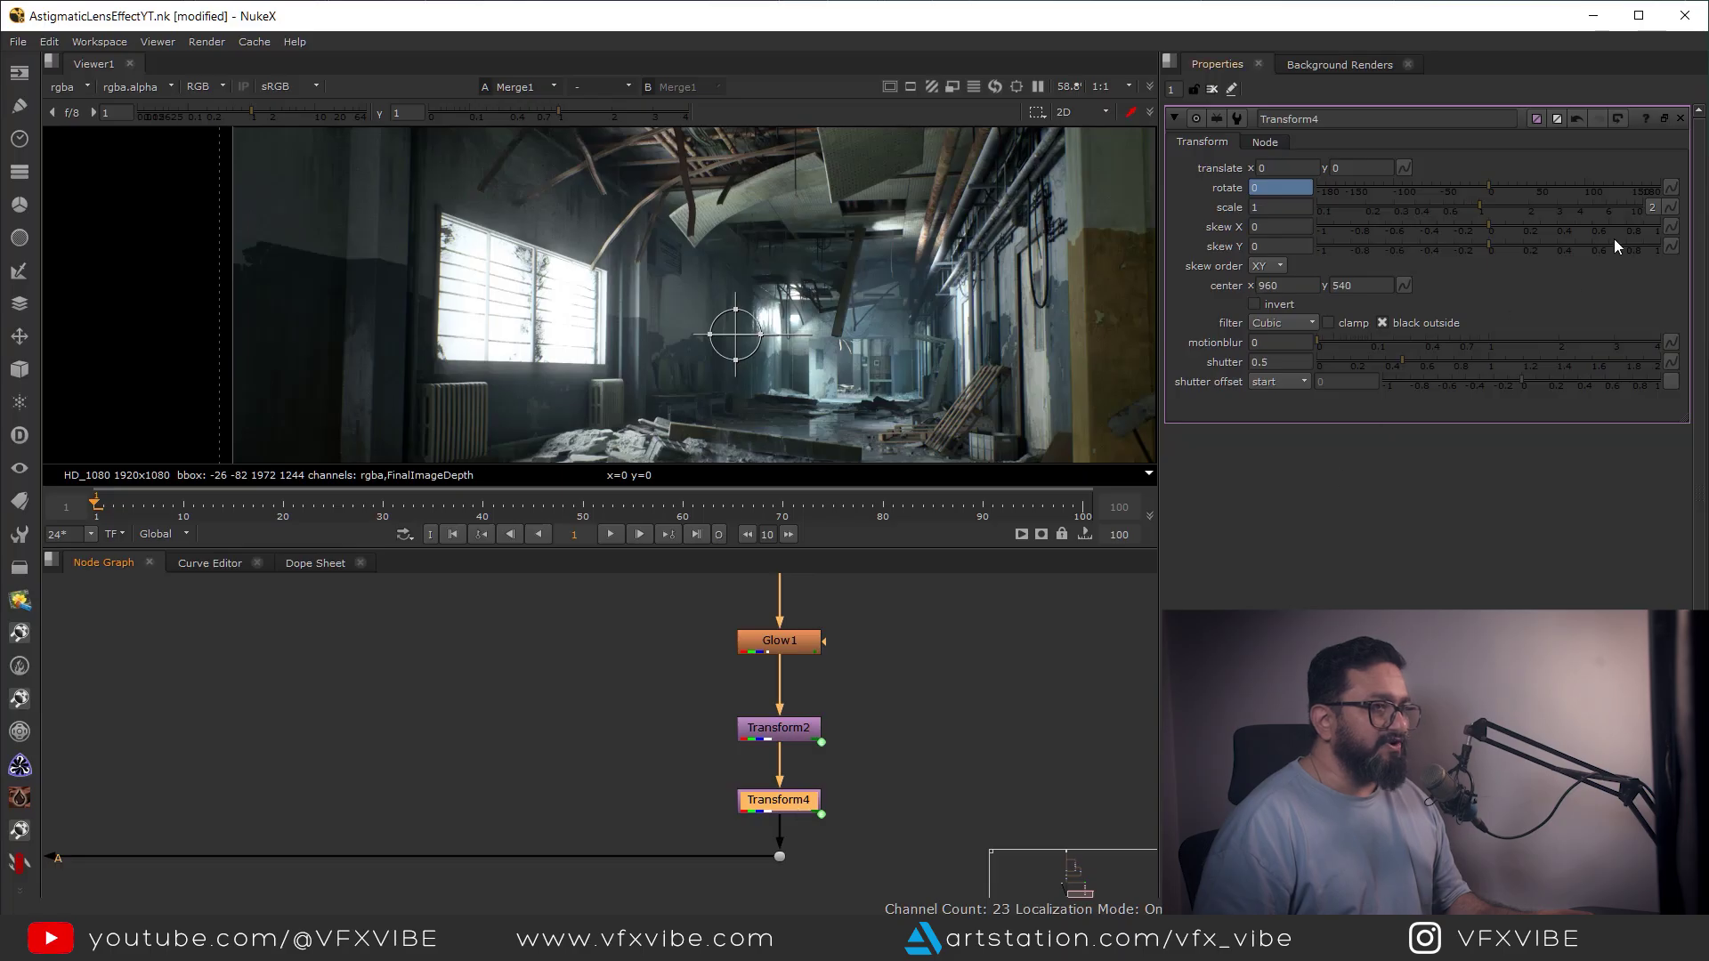
{"action": "left_click", "coordinate": [1672, 189]}
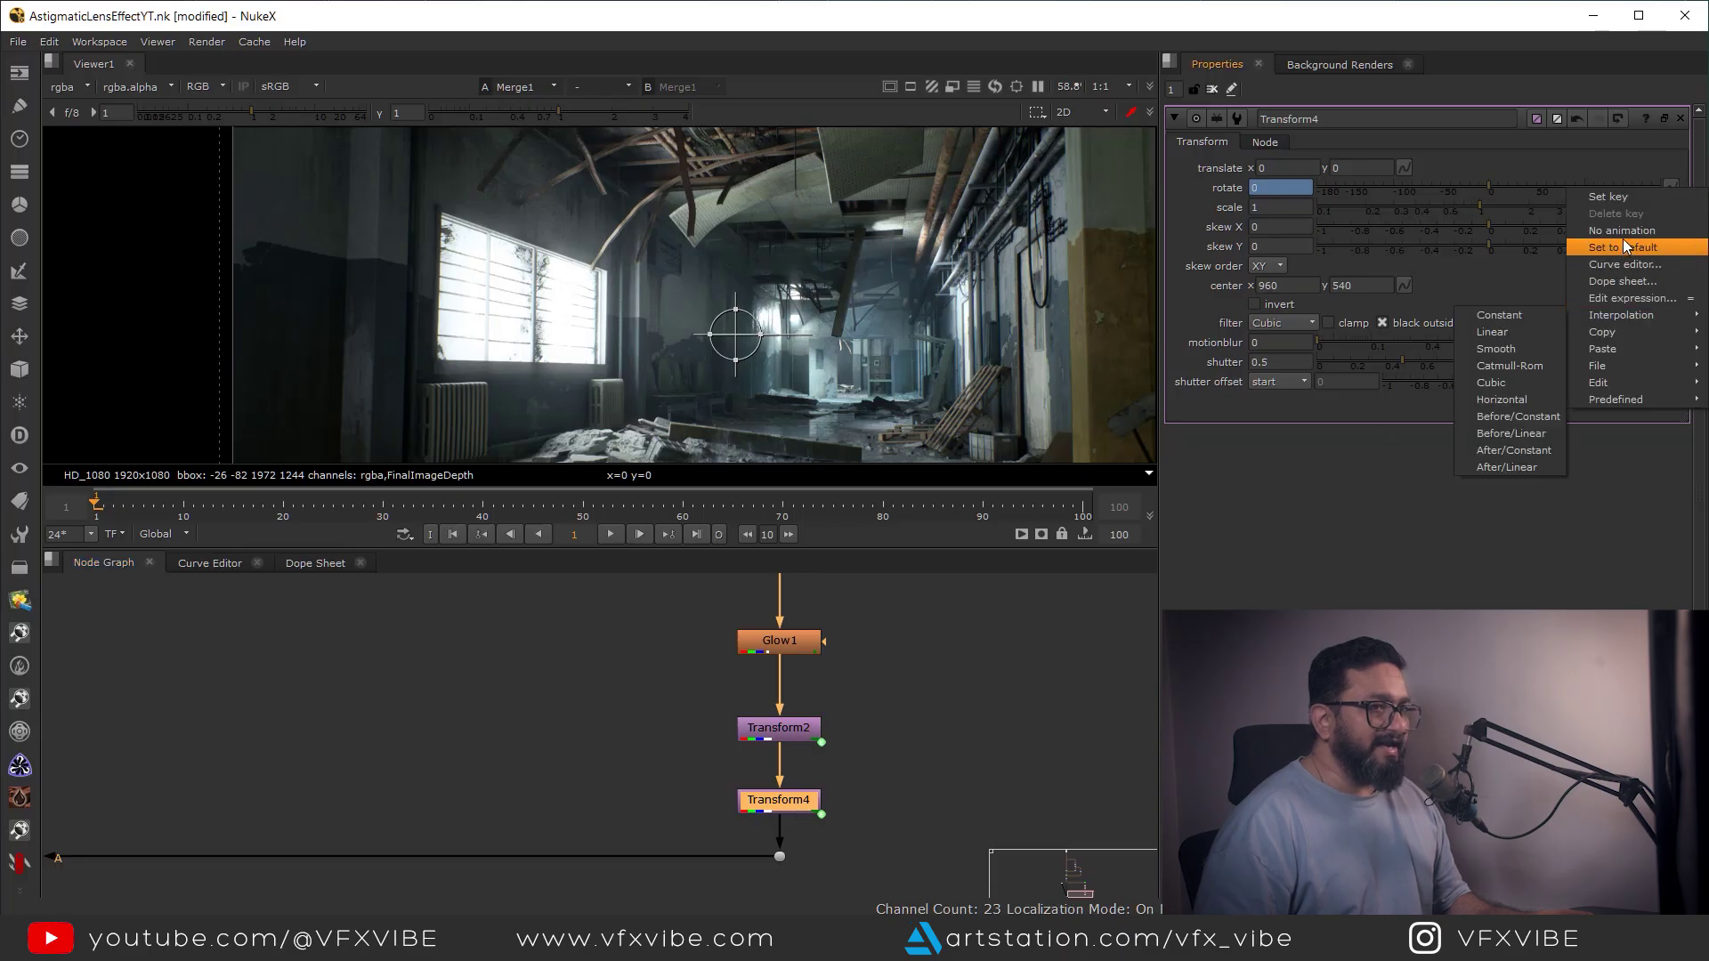
{"action": "left_click", "coordinate": [1632, 301]}
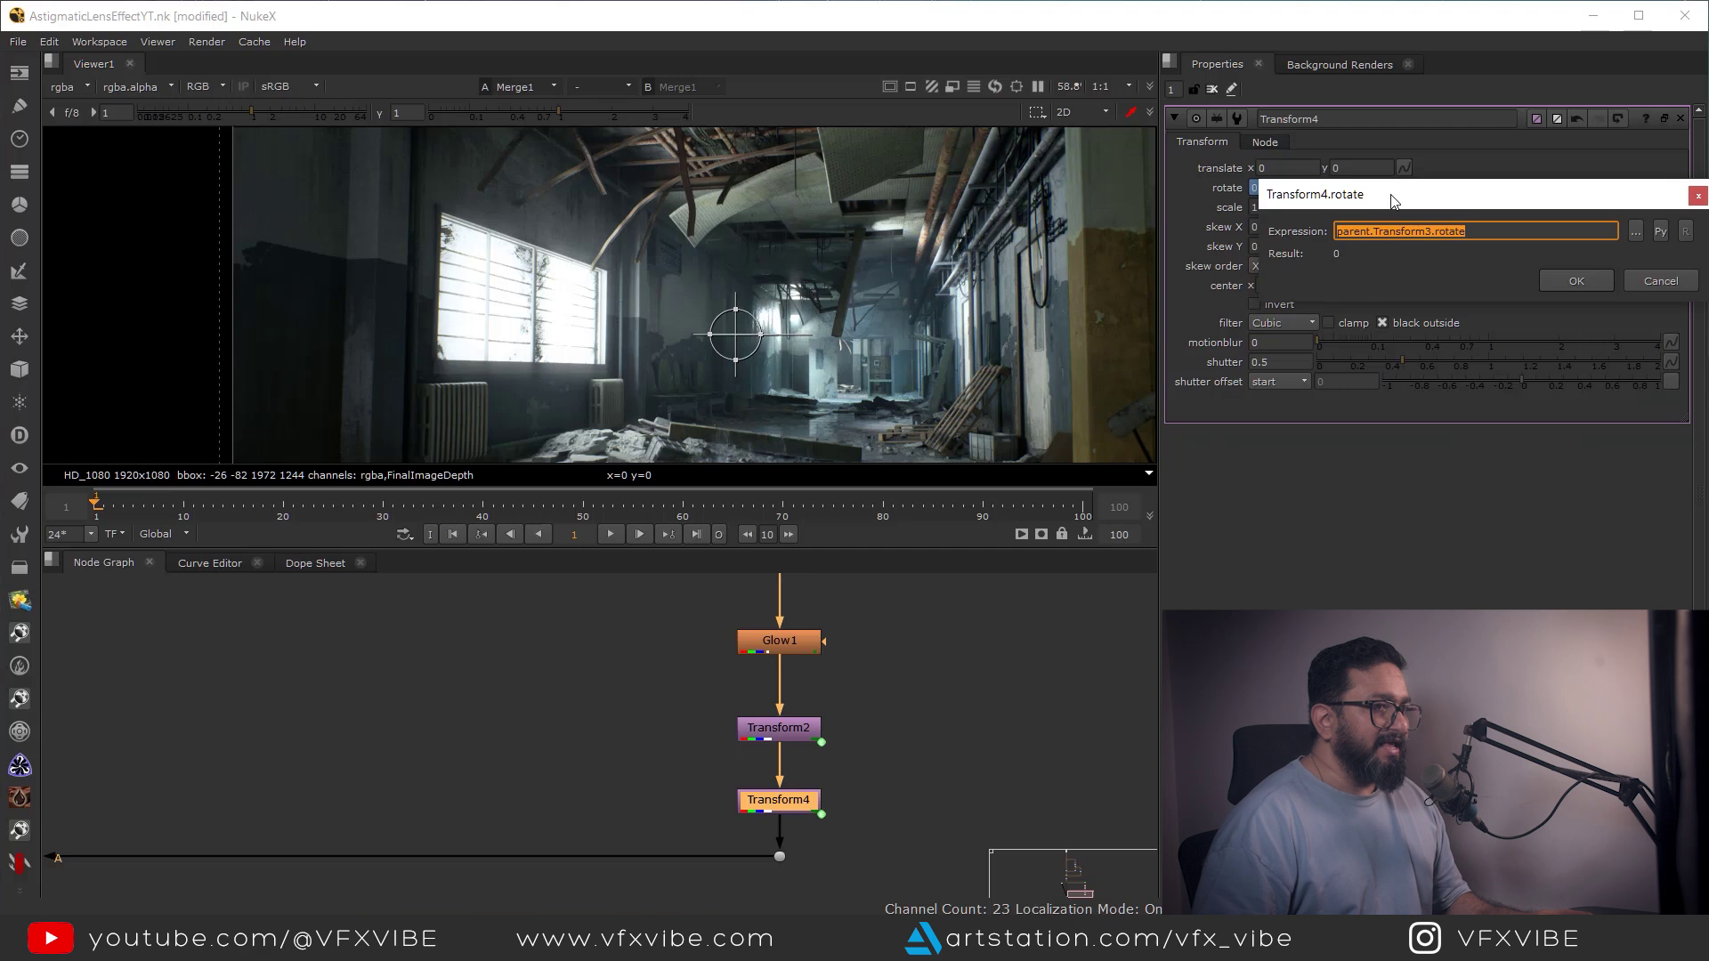
{"action": "left_click_drag", "start_coordinate": [1389, 198], "coordinate": [720, 514]}
{"action": "left_click", "coordinate": [661, 552]}
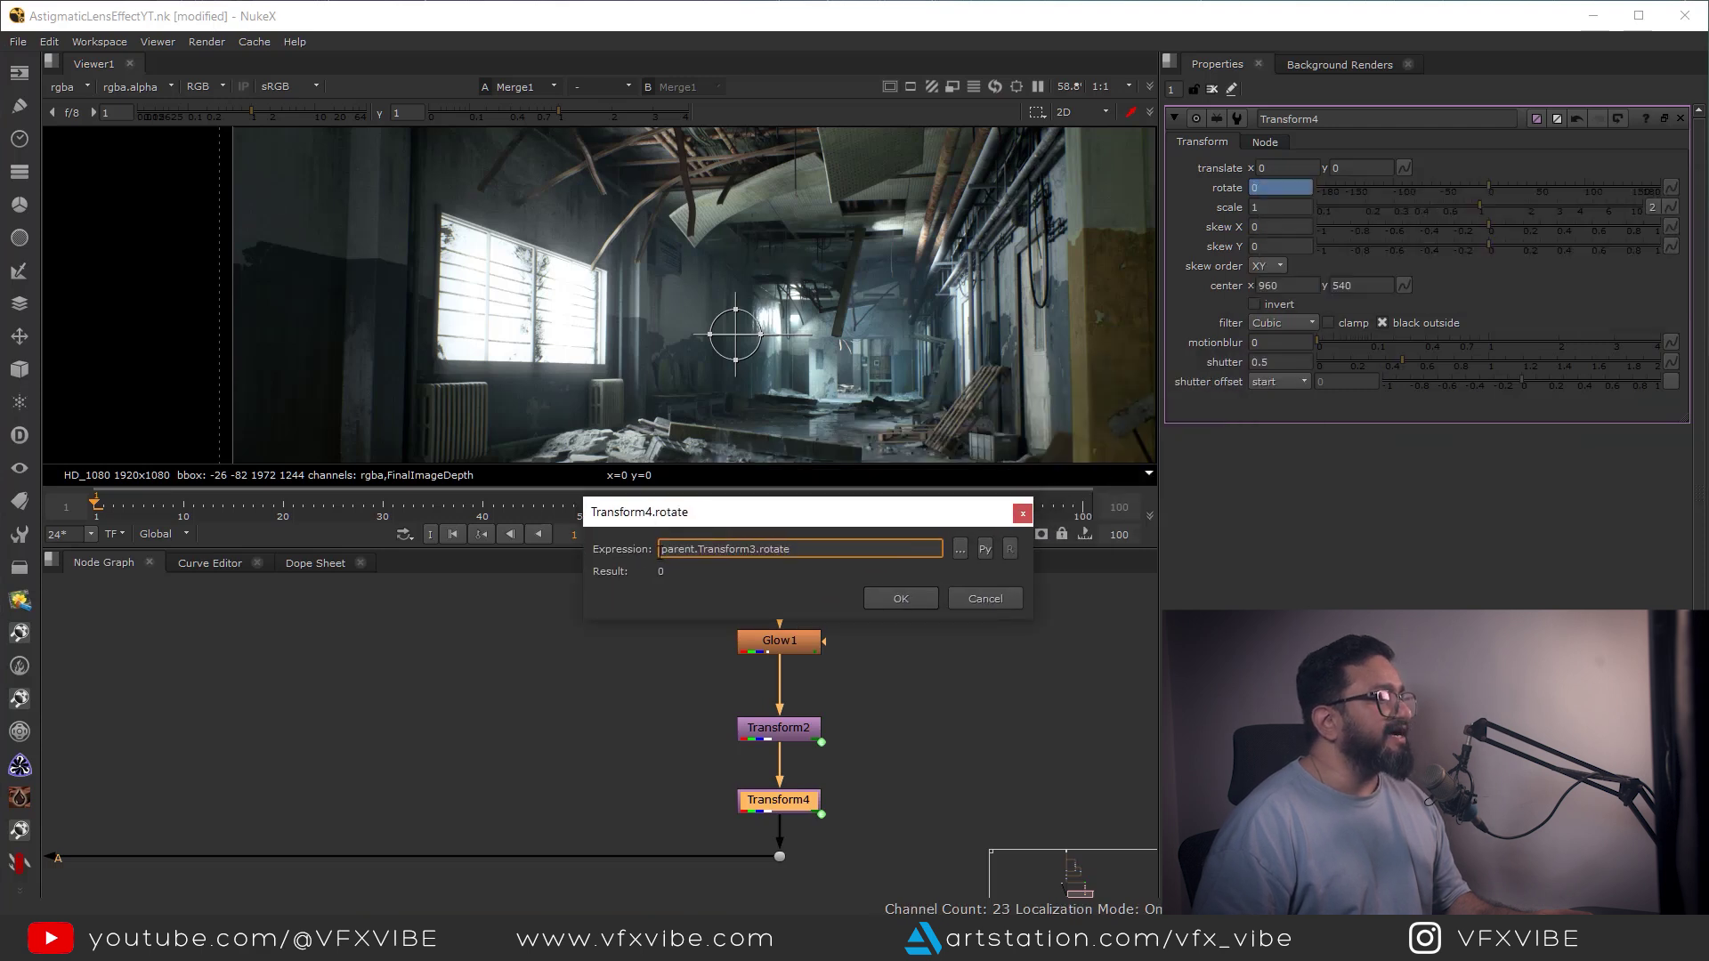
{"action": "type", "text": "-"}
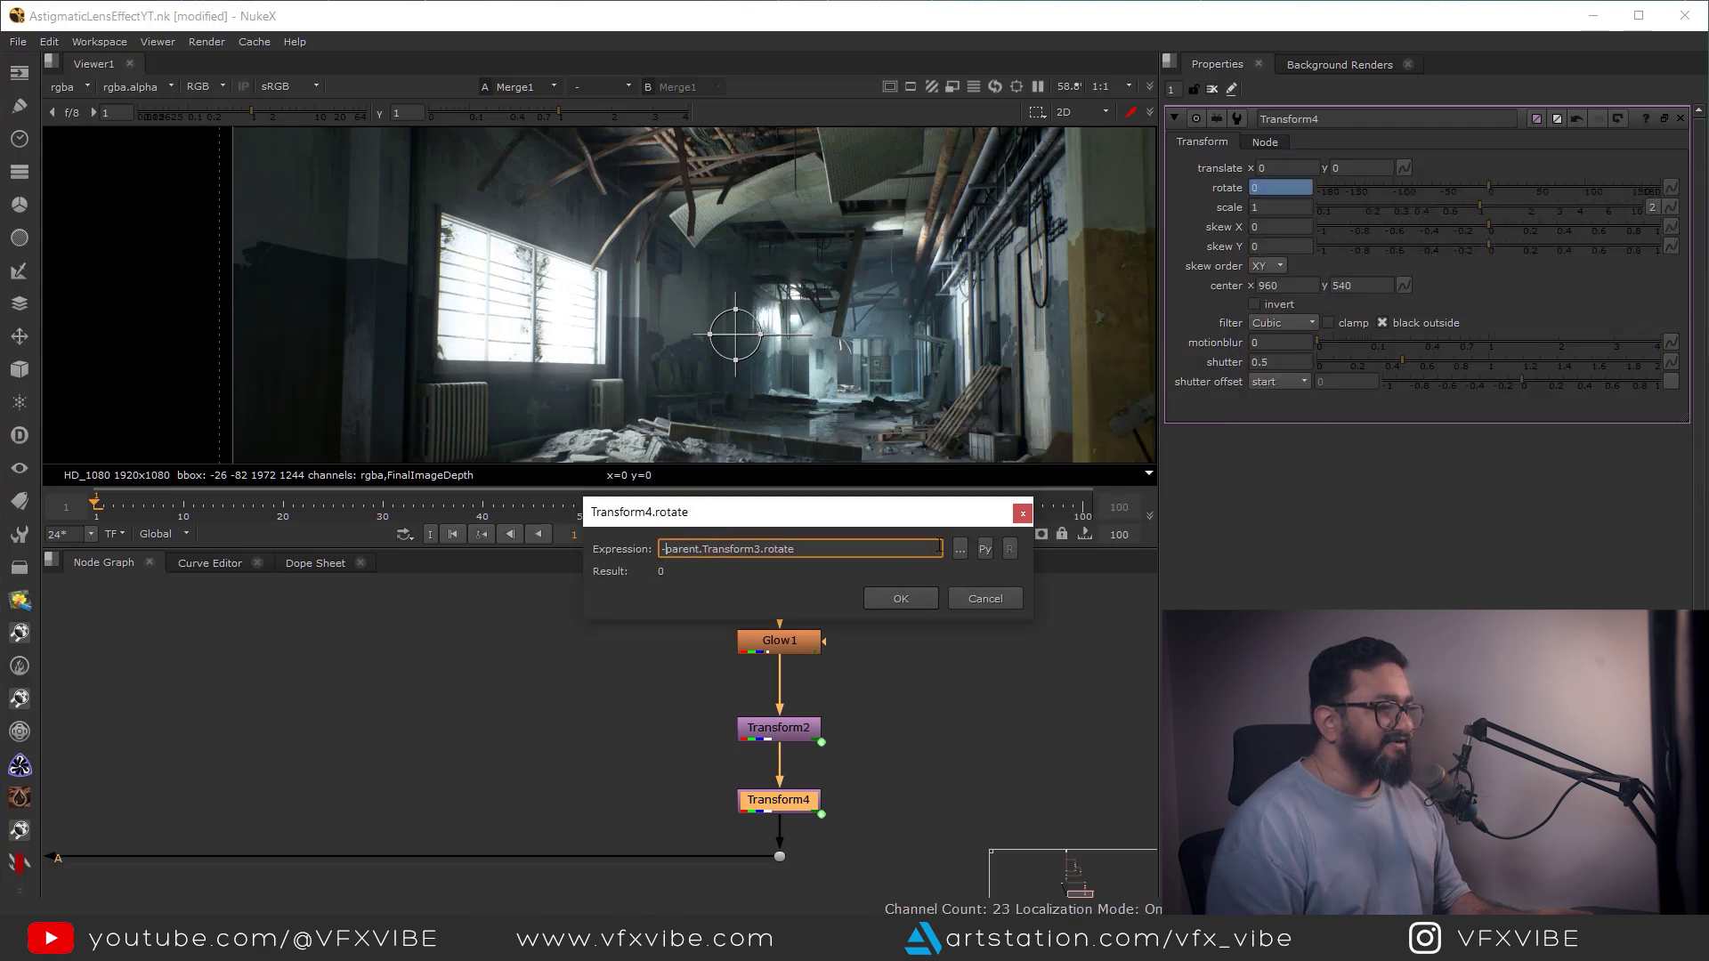
{"action": "key", "text": "Return"}
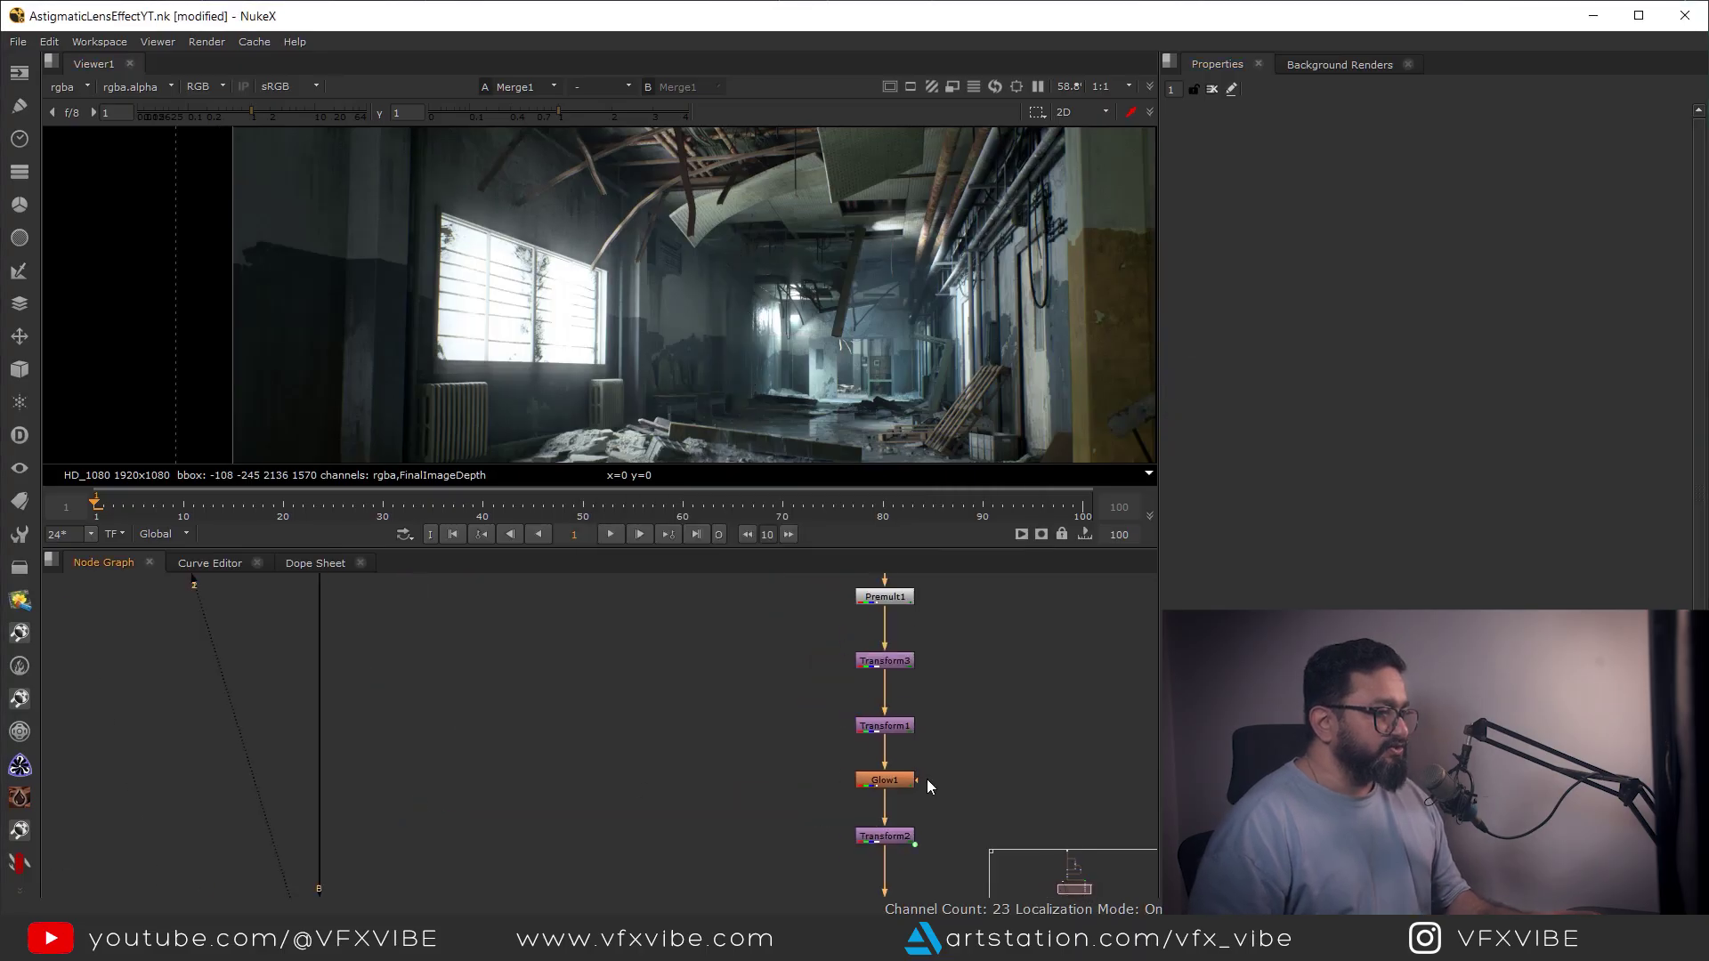
Examine the reordered Transform chain around Glow1, reviewing the settings of Transform3, Transform1, Transform2 and Transform4 in turn
{"action": "scroll", "coordinate": [922, 759], "scroll_direction": "down", "scroll_amount": 3}
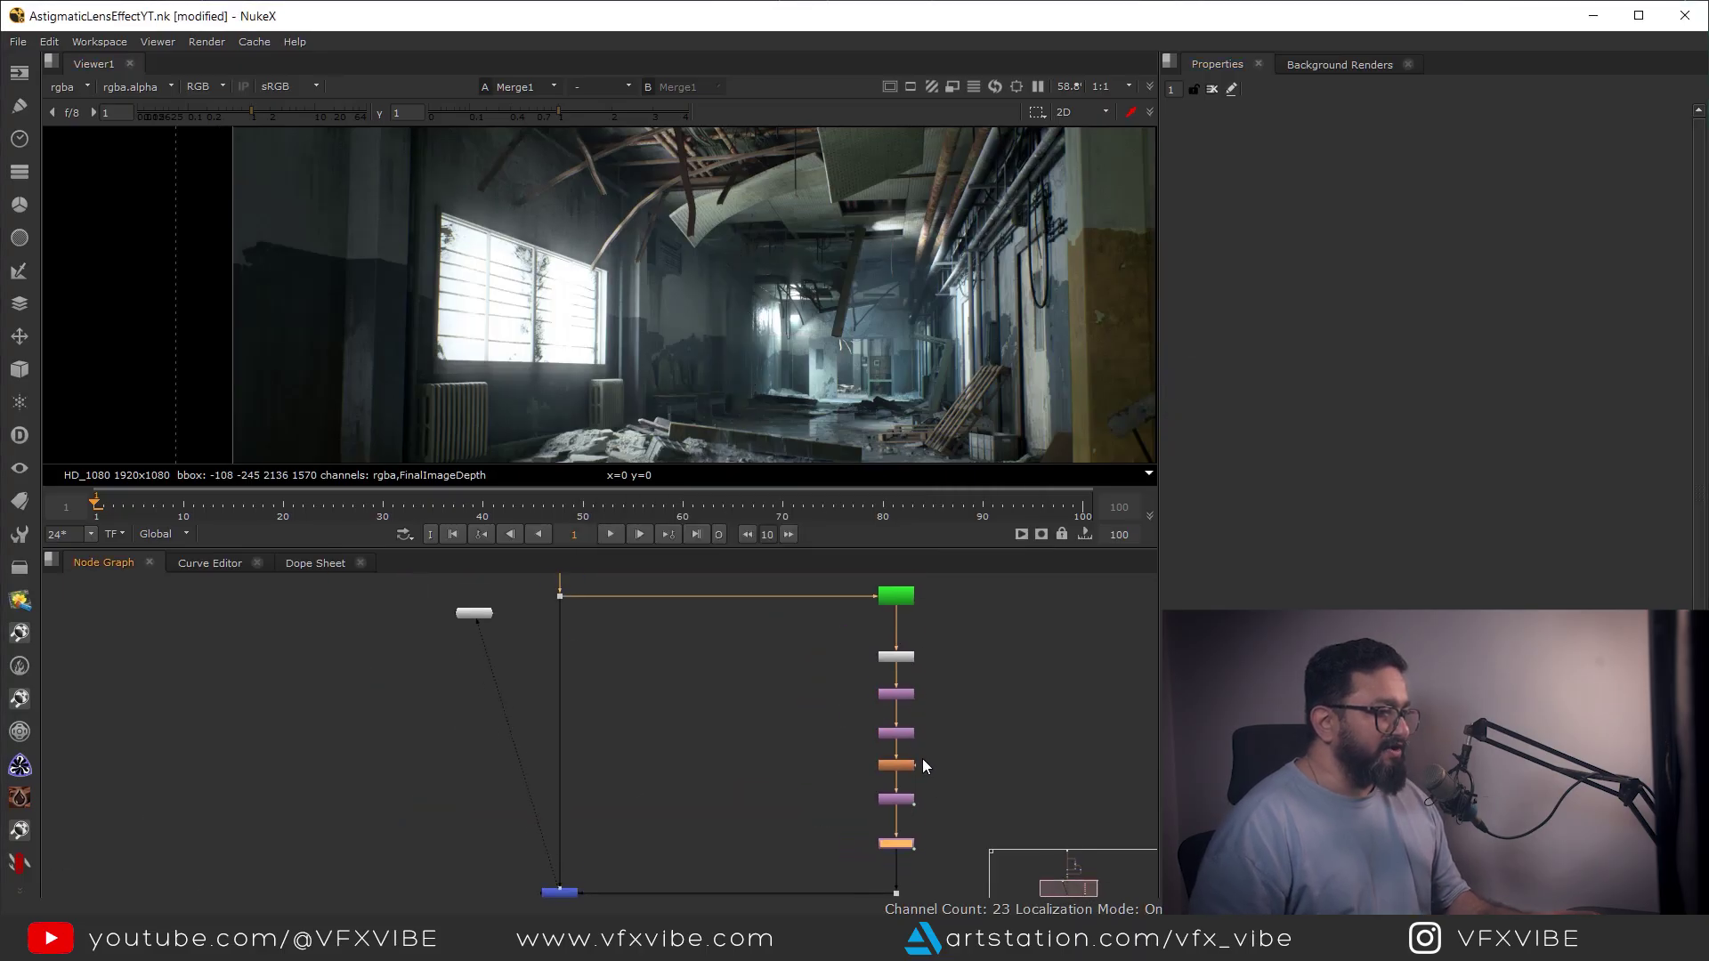
{"action": "scroll", "coordinate": [904, 761], "scroll_direction": "up", "scroll_amount": 4}
{"action": "scroll", "coordinate": [888, 700], "scroll_direction": "up", "scroll_amount": 1}
{"action": "scroll", "coordinate": [893, 705], "scroll_direction": "down", "scroll_amount": 2}
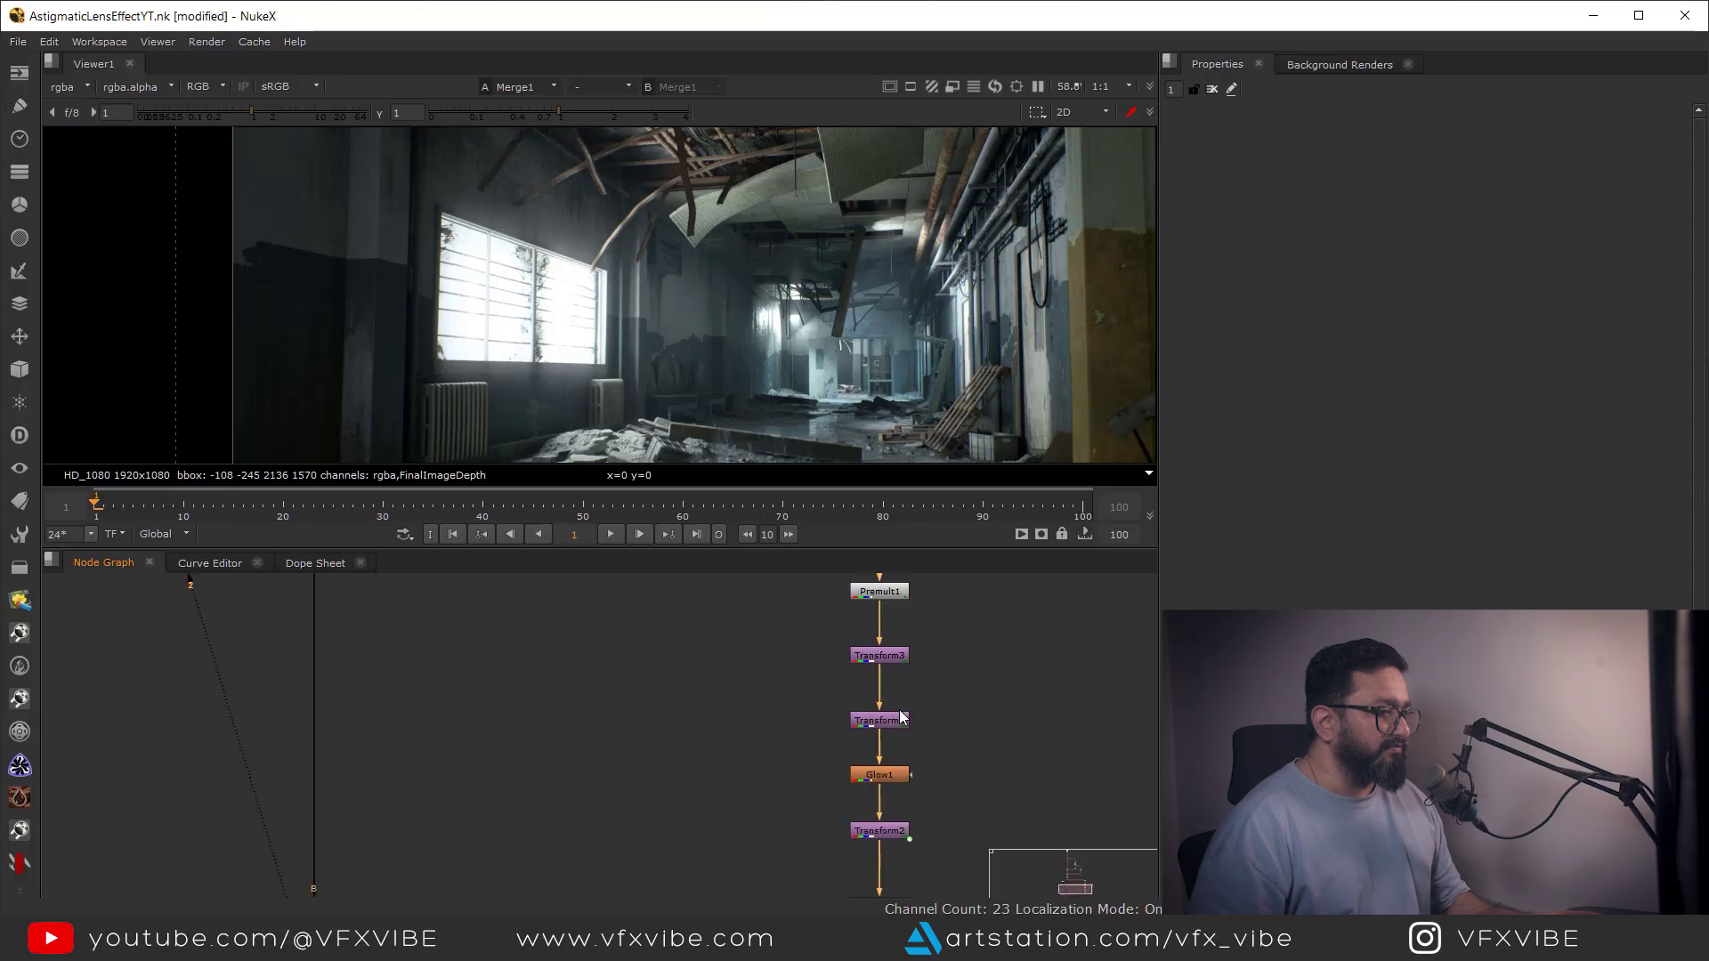
{"action": "double_click", "coordinate": [895, 660]}
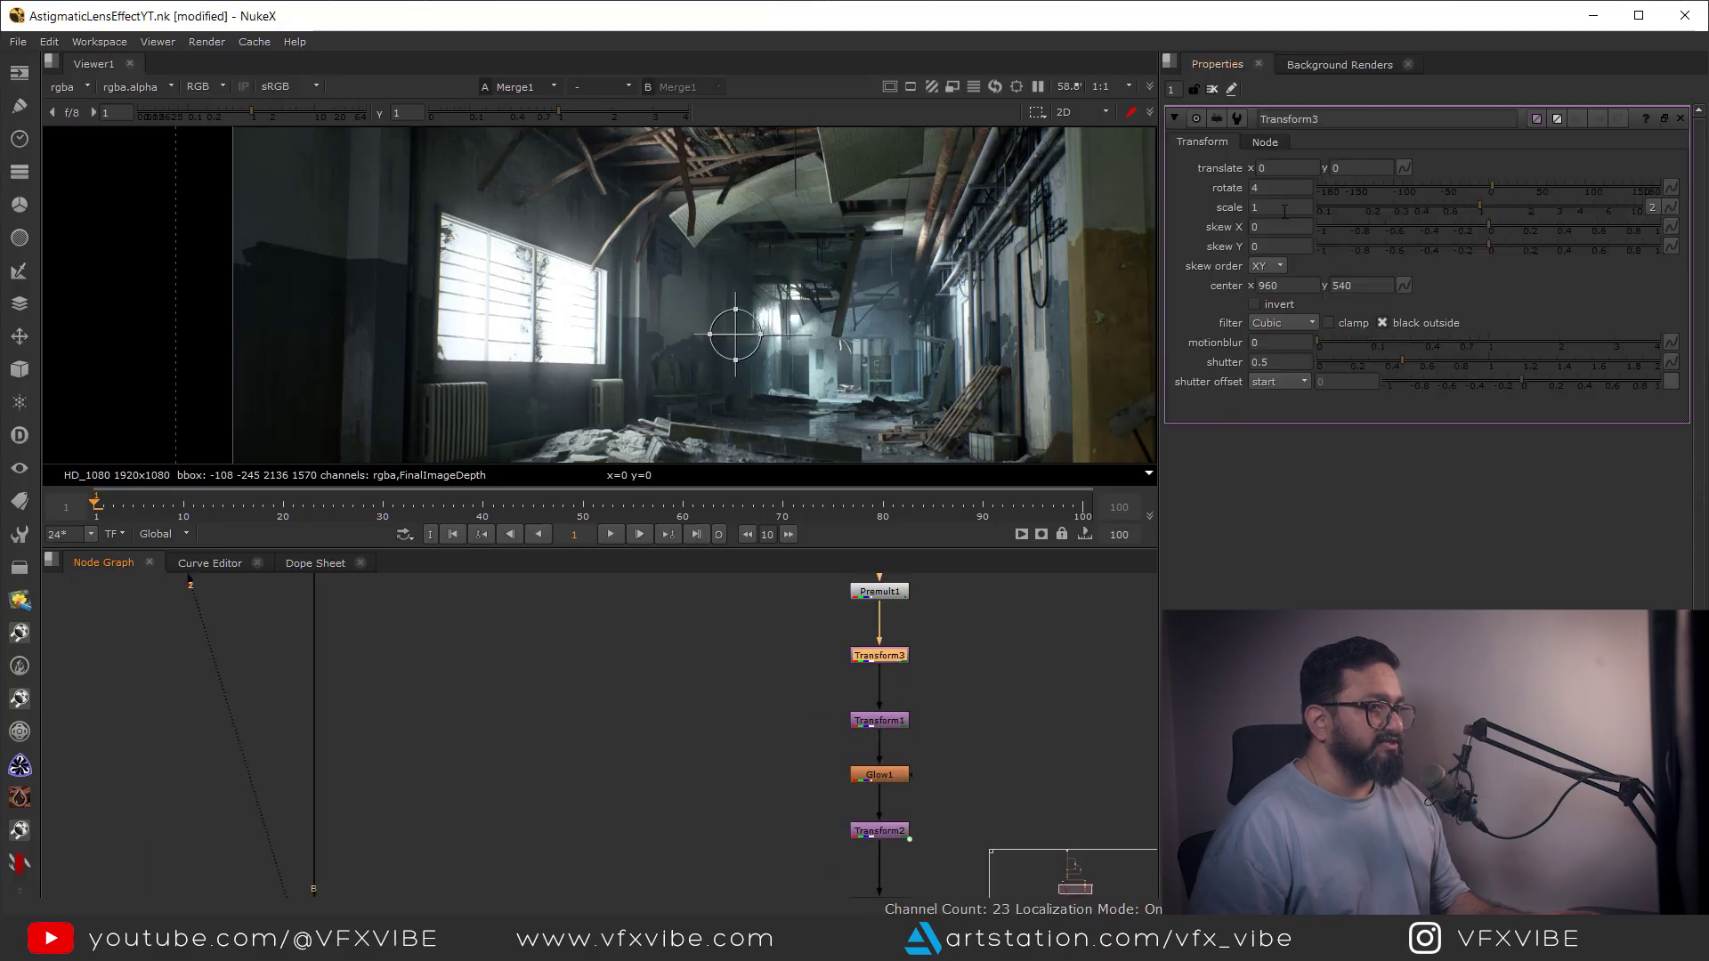
{"action": "middle_click_drag", "start_coordinate": [959, 707], "coordinate": [945, 826]}
{"action": "scroll", "coordinate": [892, 812], "scroll_direction": "up", "scroll_amount": 2}
{"action": "double_click", "coordinate": [913, 782]}
{"action": "left_click", "coordinate": [898, 683]}
{"action": "double_click", "coordinate": [900, 685]}
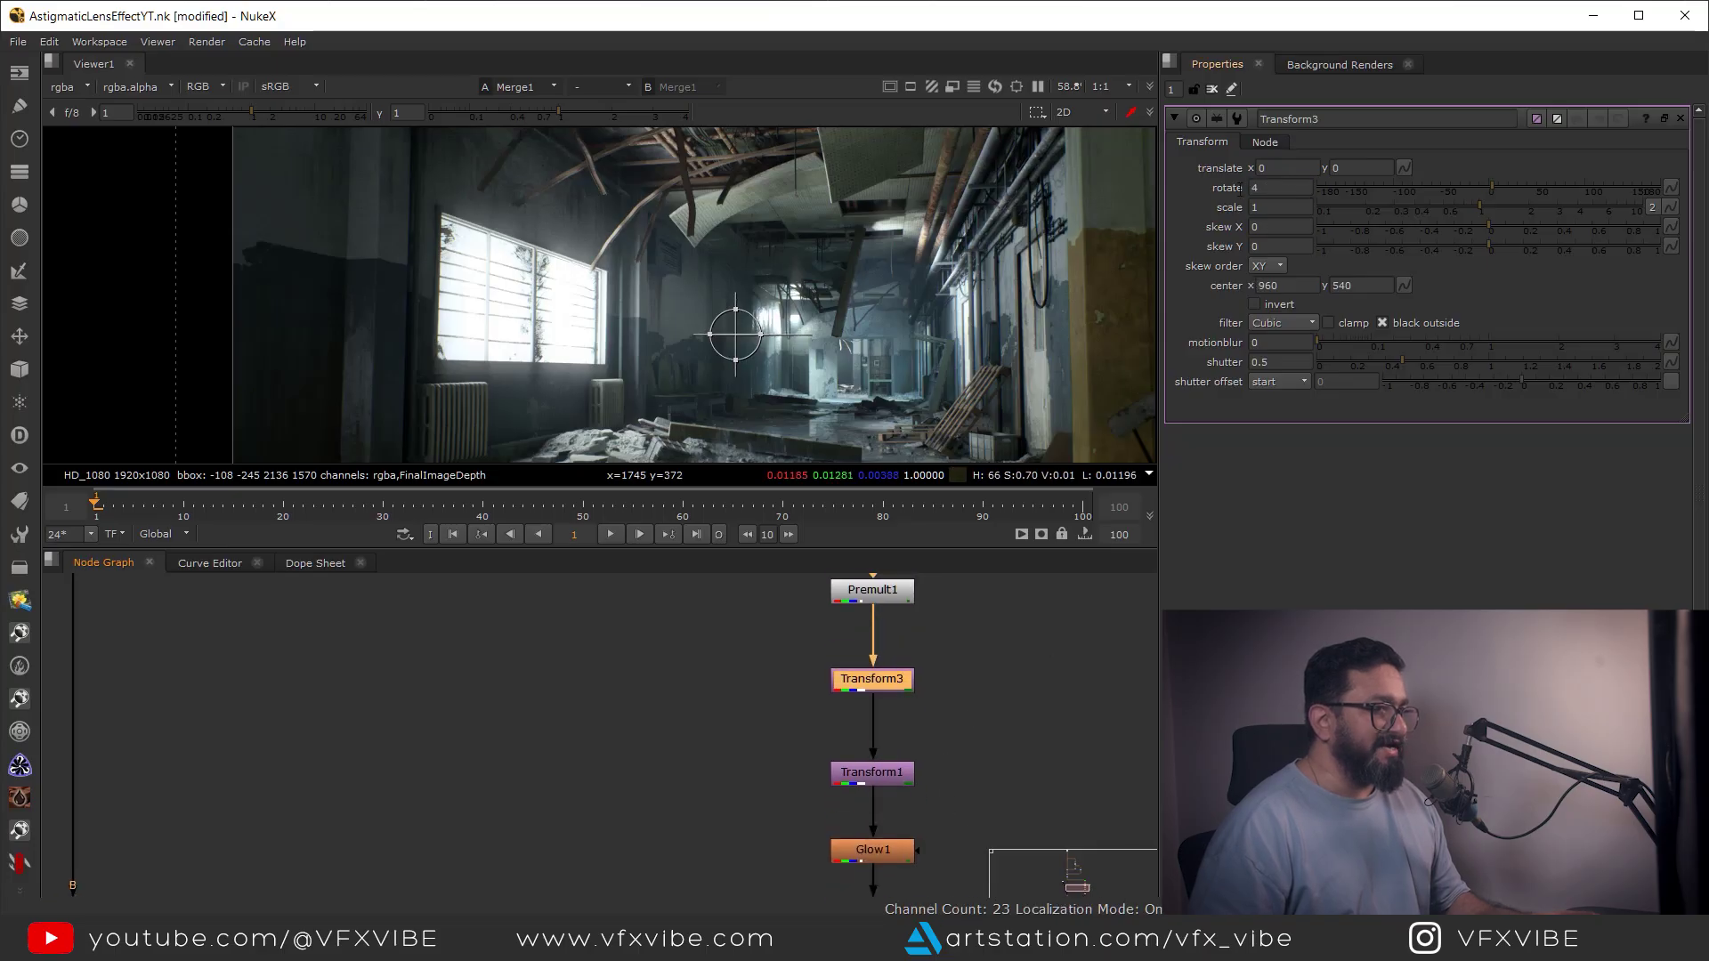
{"action": "middle_click_drag", "start_coordinate": [967, 707], "coordinate": [1000, 594]}
{"action": "double_click", "coordinate": [923, 821]}
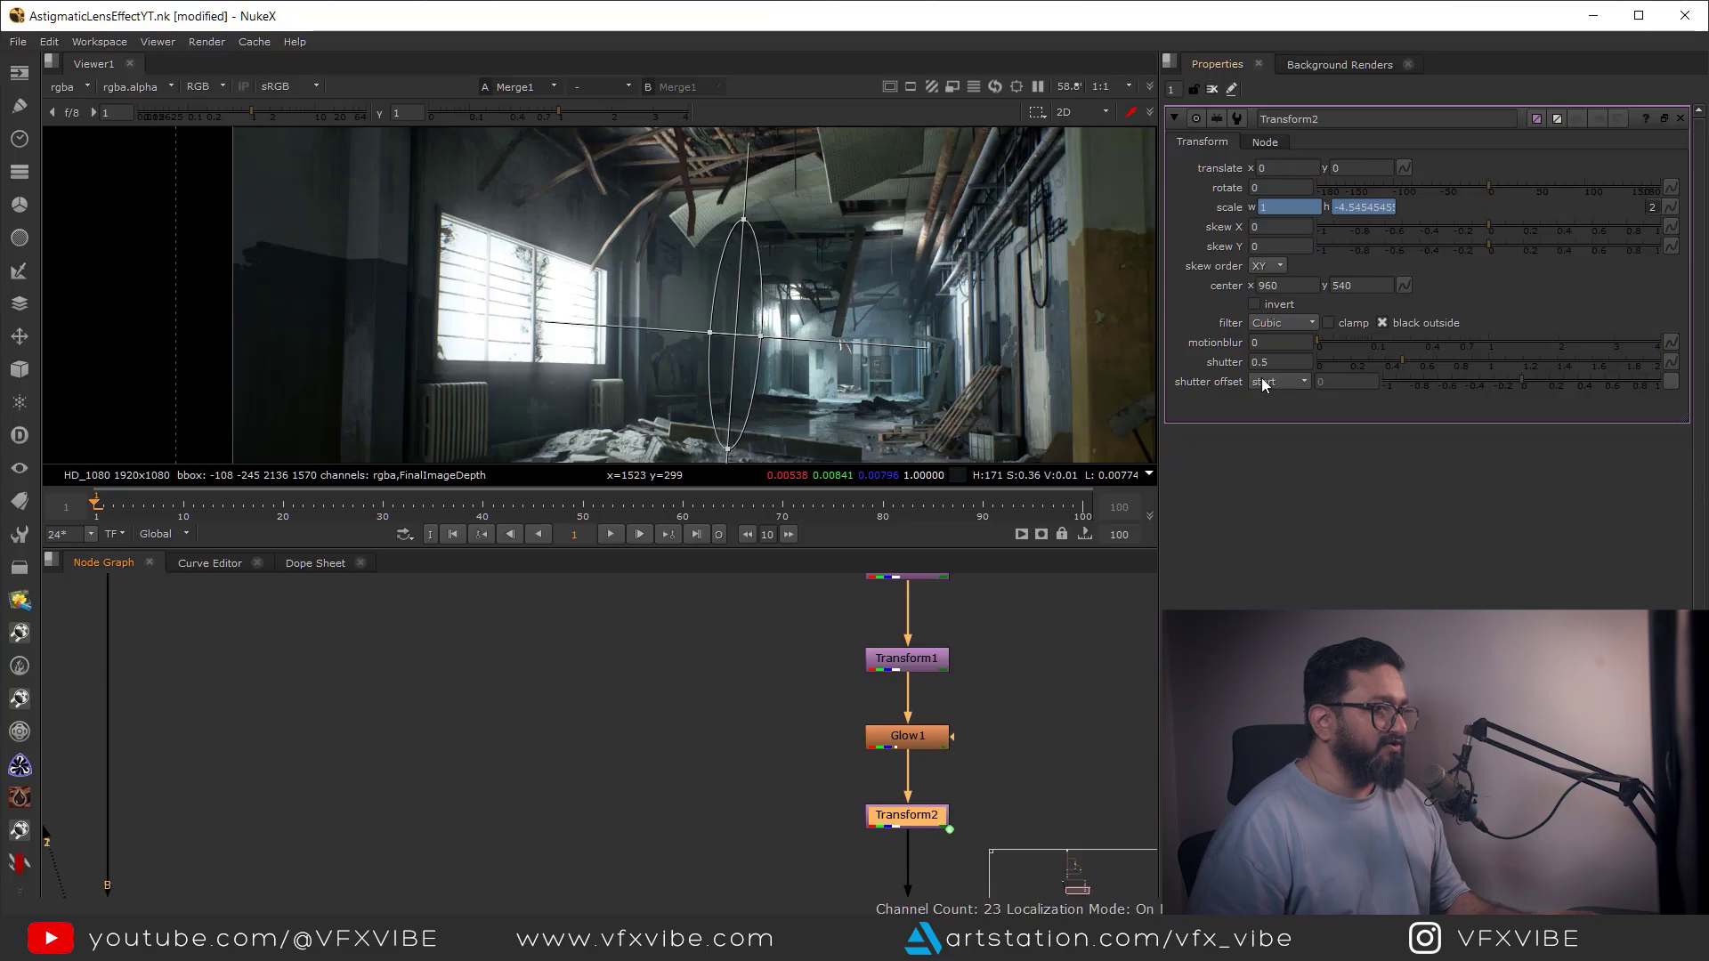
{"action": "middle_click_drag", "start_coordinate": [940, 791], "coordinate": [935, 698]}
{"action": "double_click", "coordinate": [924, 830]}
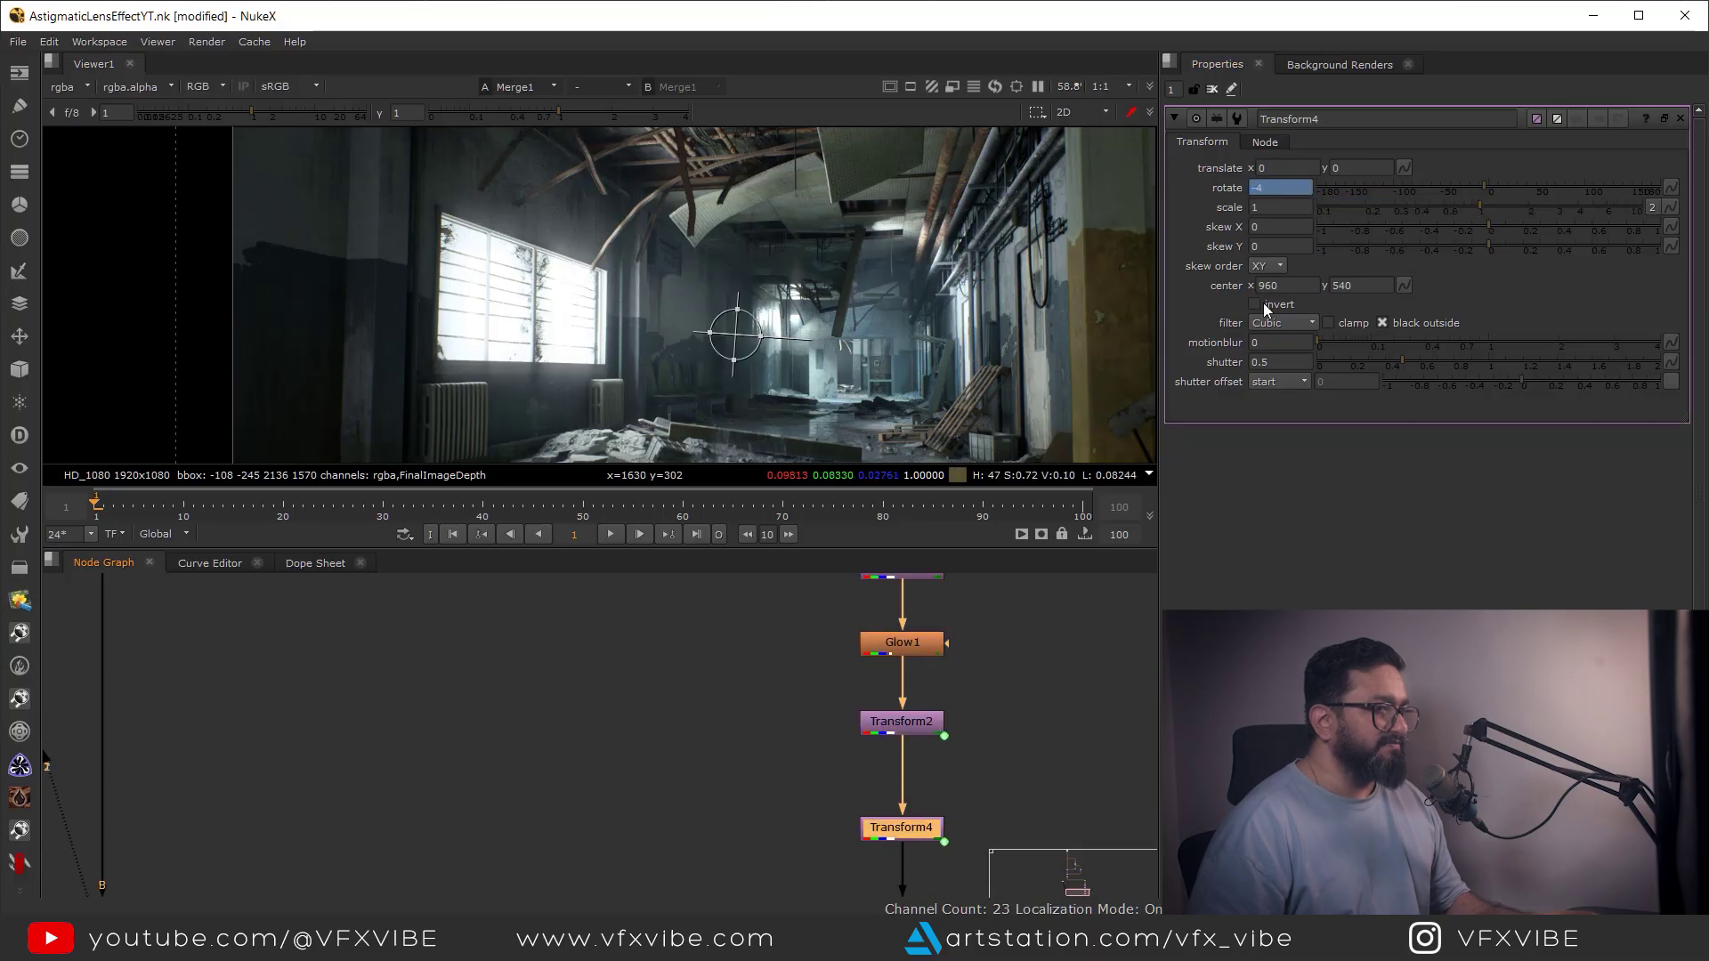
Reduce Glow1's size to 12.4 while judging the corridor highlights at close range
{"action": "scroll", "coordinate": [890, 757], "scroll_direction": "down", "scroll_amount": 5}
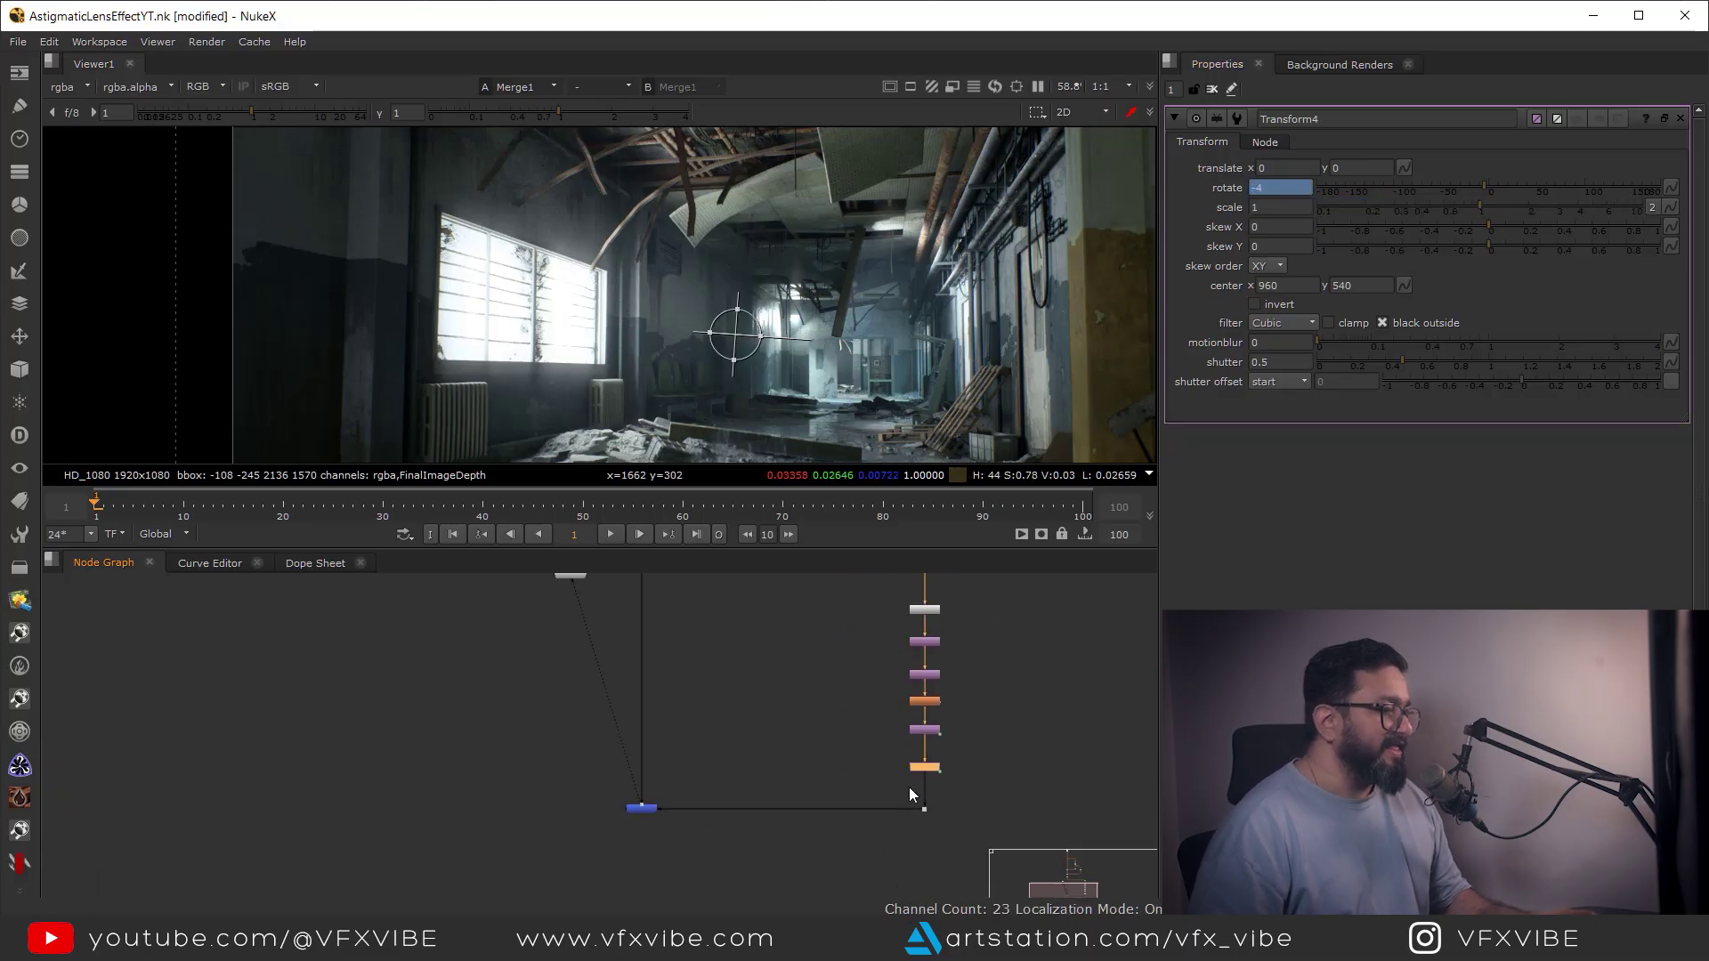
{"action": "middle_click_drag", "start_coordinate": [910, 786], "coordinate": [960, 793]}
{"action": "mouse_move", "coordinate": [828, 763]}
{"action": "left_mouse_down"}
{"action": "mouse_move", "coordinate": [630, 863]}
{"action": "mouse_move", "coordinate": [622, 579]}
{"action": "left_mouse_up"}
{"action": "scroll", "coordinate": [809, 353], "scroll_direction": "up", "scroll_amount": 4}
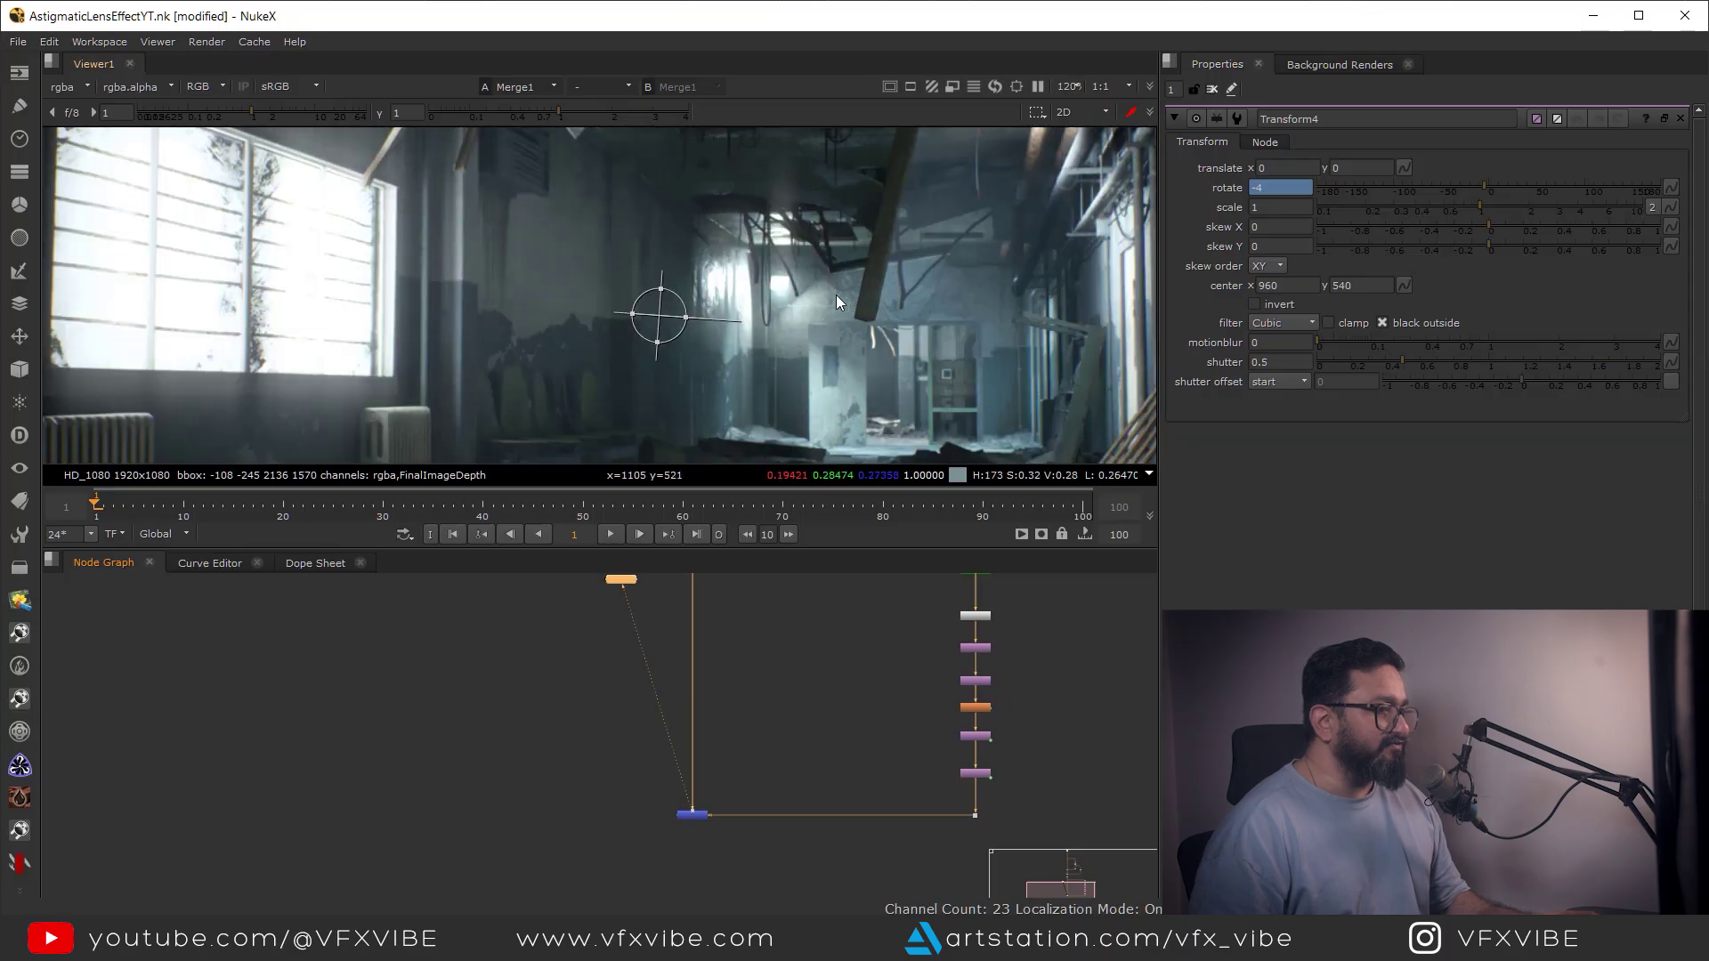
{"action": "scroll", "coordinate": [833, 285], "scroll_direction": "up", "scroll_amount": 2}
{"action": "scroll", "coordinate": [926, 739], "scroll_direction": "up", "scroll_amount": 5}
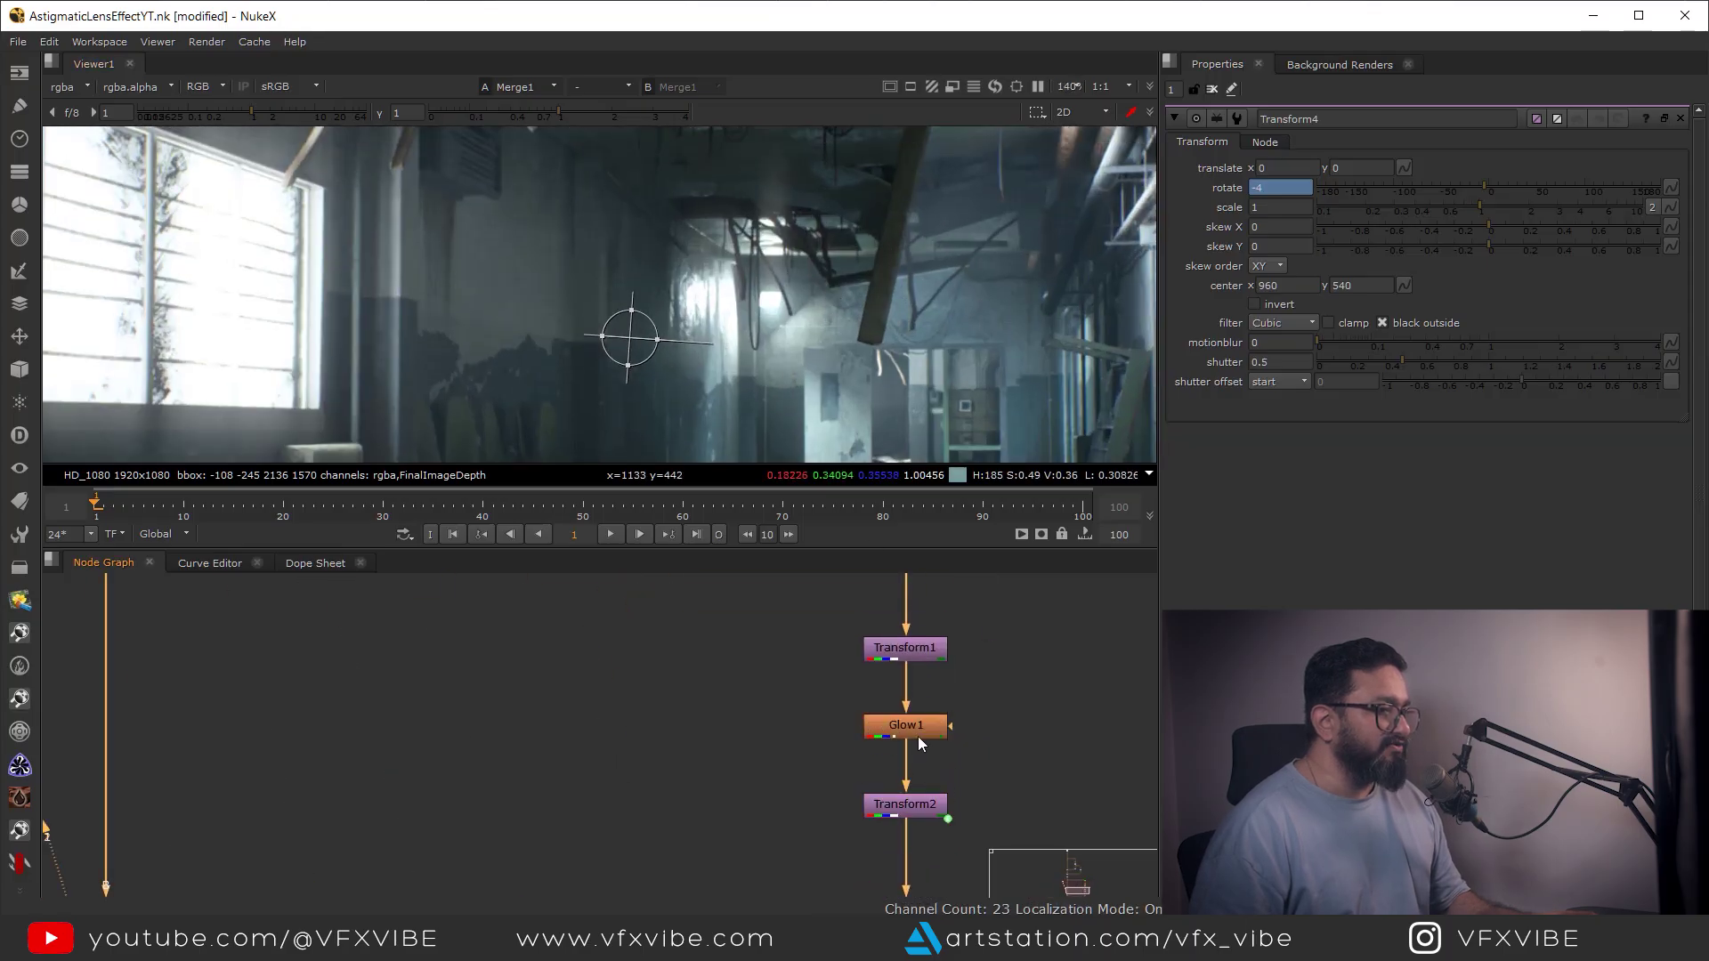
{"action": "double_click", "coordinate": [919, 737]}
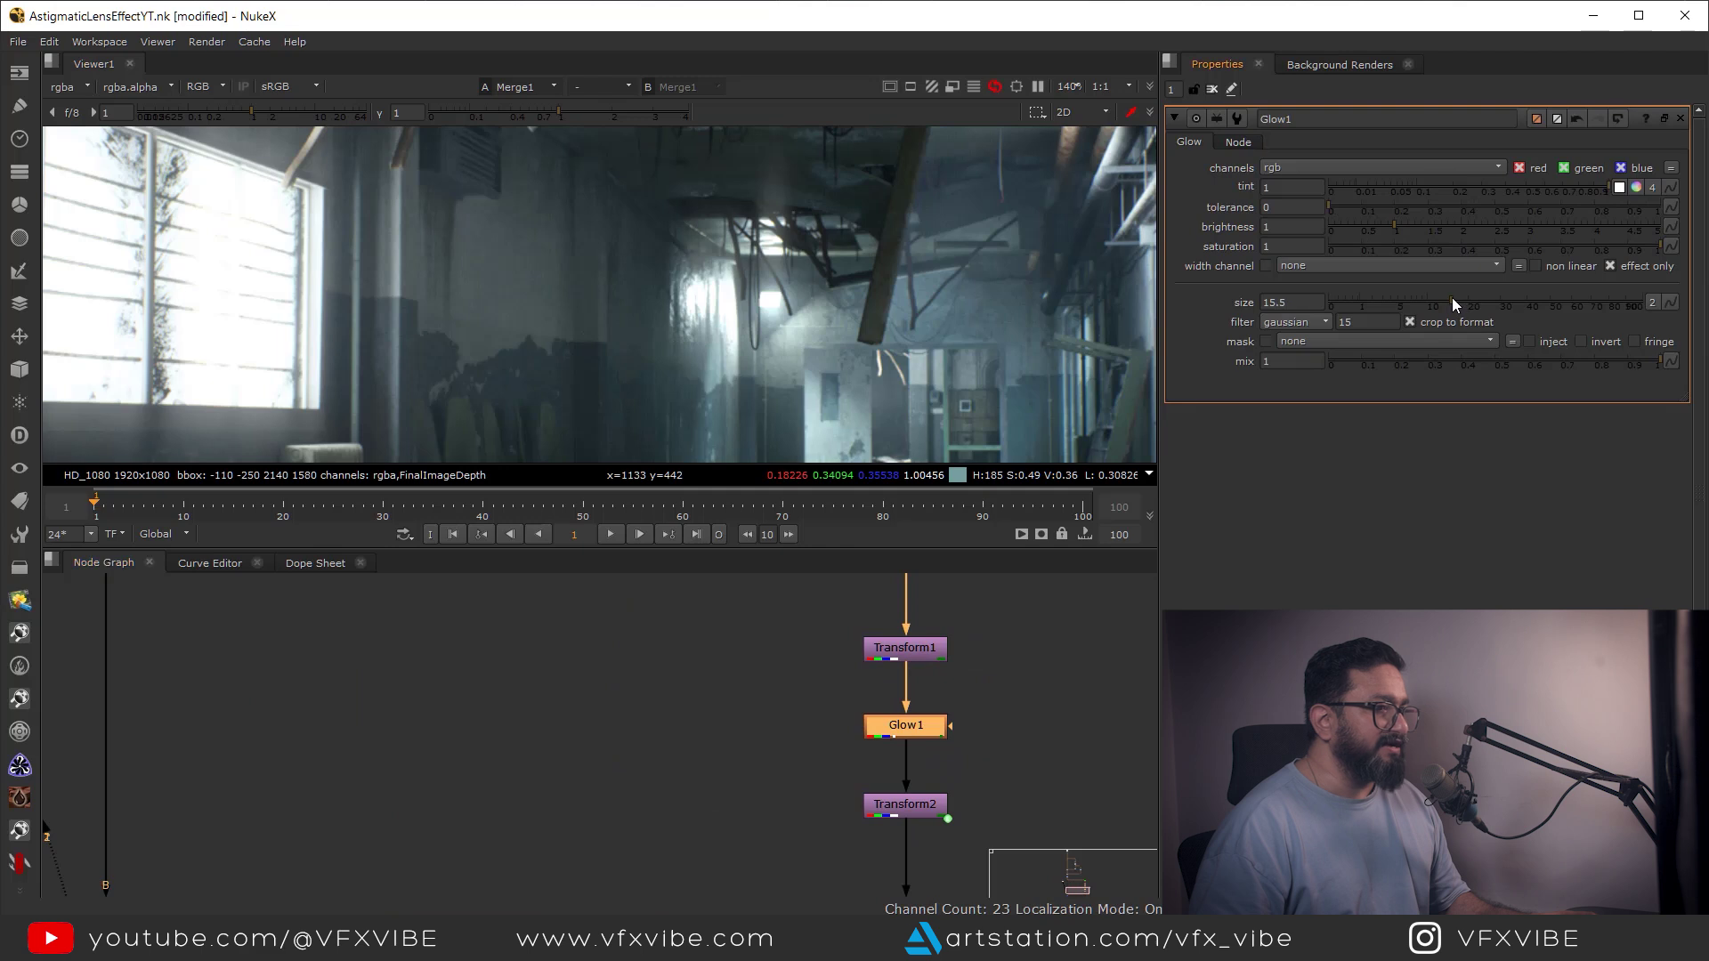
{"action": "mouse_move", "coordinate": [1451, 300]}
{"action": "left_mouse_down"}
{"action": "mouse_move", "coordinate": [1413, 322]}
{"action": "mouse_move", "coordinate": [1441, 301]}
{"action": "left_mouse_up"}
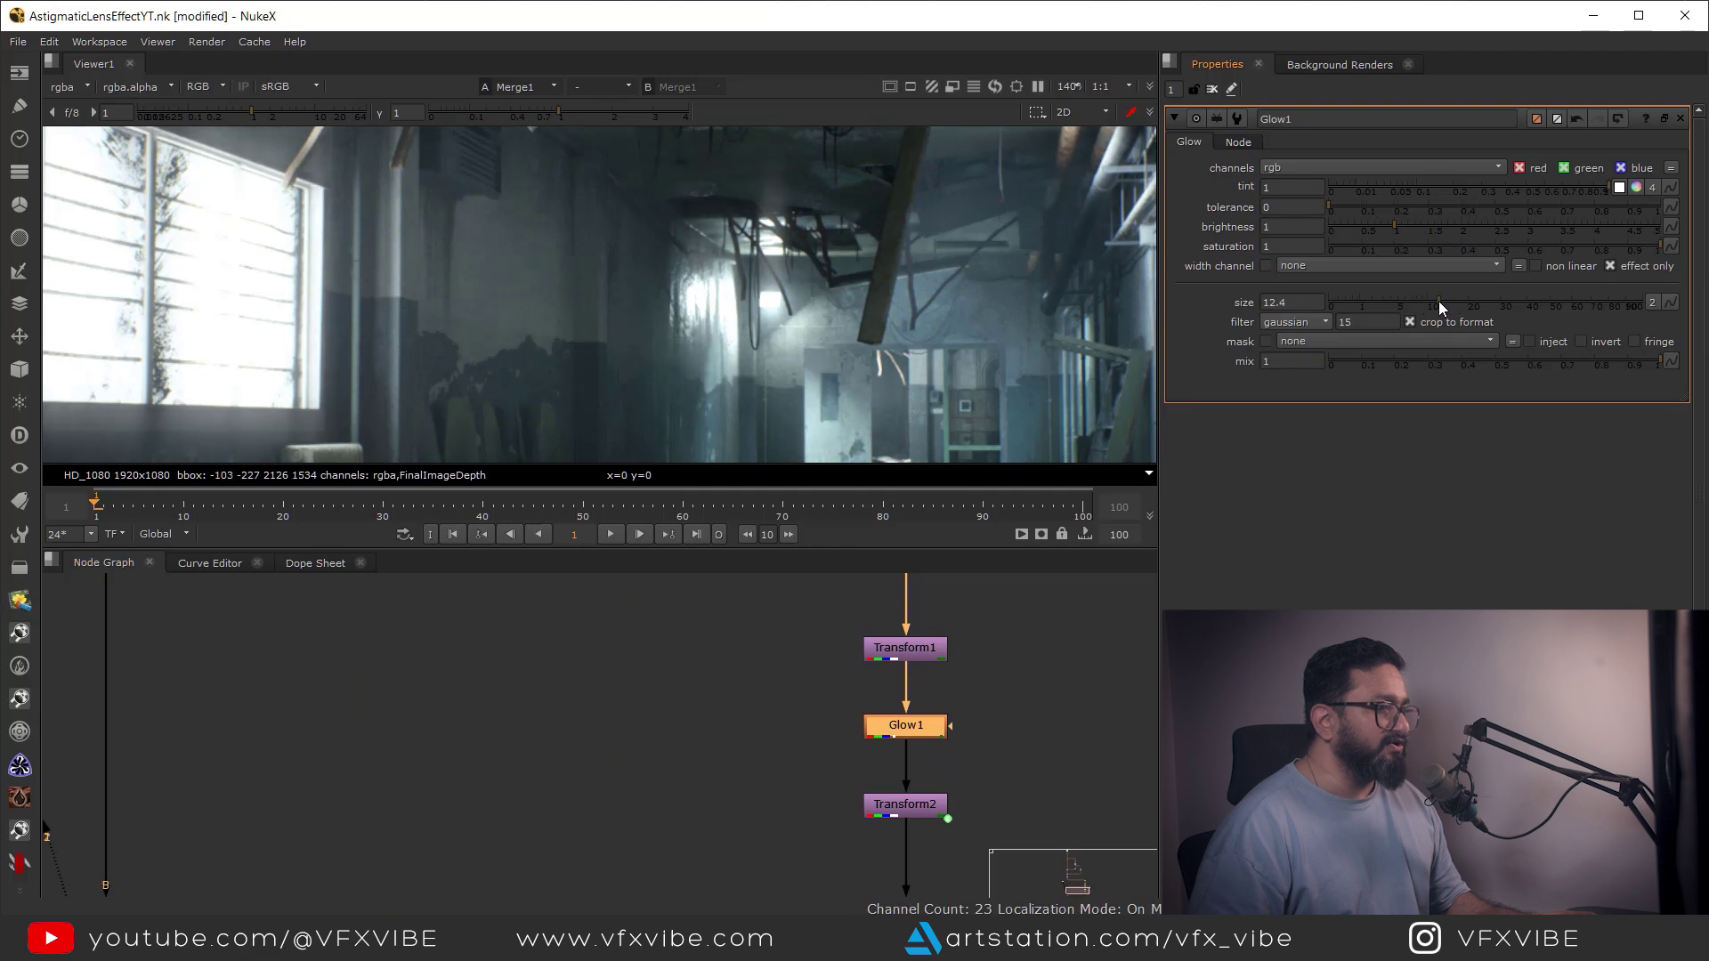
{"action": "scroll", "coordinate": [890, 374], "scroll_direction": "down", "scroll_amount": 2}
{"action": "scroll", "coordinate": [967, 663], "scroll_direction": "down", "scroll_amount": 5}
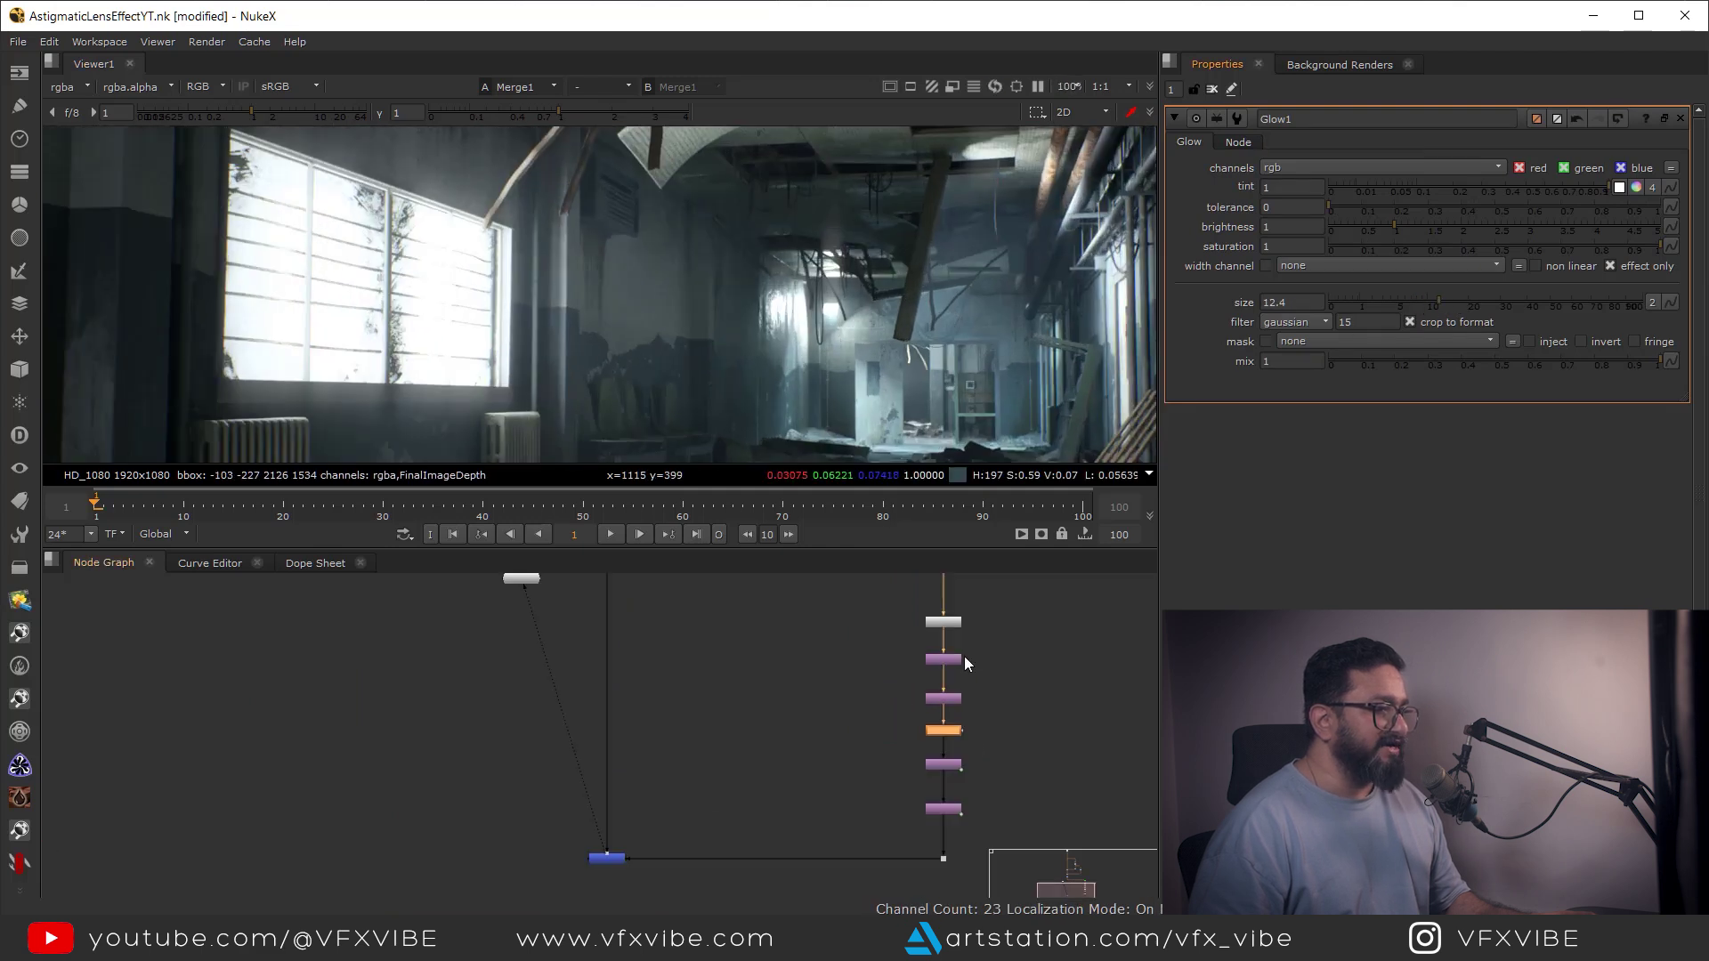
Try a stronger rotation on Transform3 and settle its rotation at 10
{"action": "scroll", "coordinate": [962, 760], "scroll_direction": "up", "scroll_amount": 3}
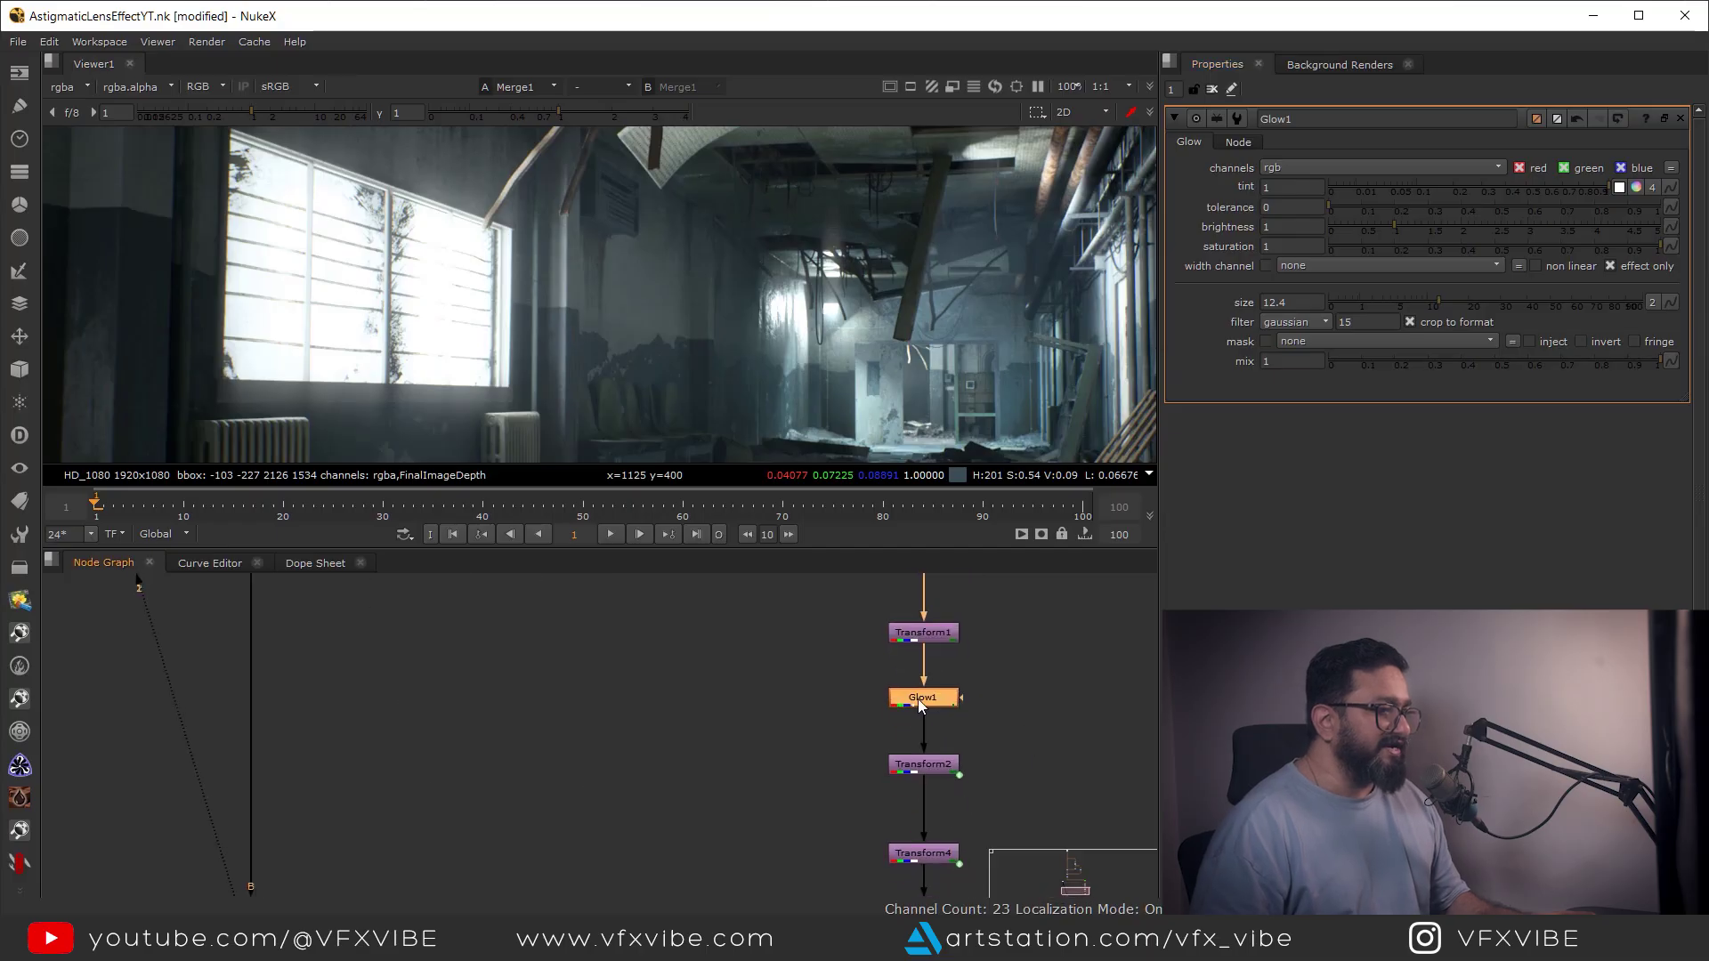
{"action": "middle_click_drag", "start_coordinate": [919, 704], "coordinate": [933, 795]}
{"action": "double_click", "coordinate": [899, 686]}
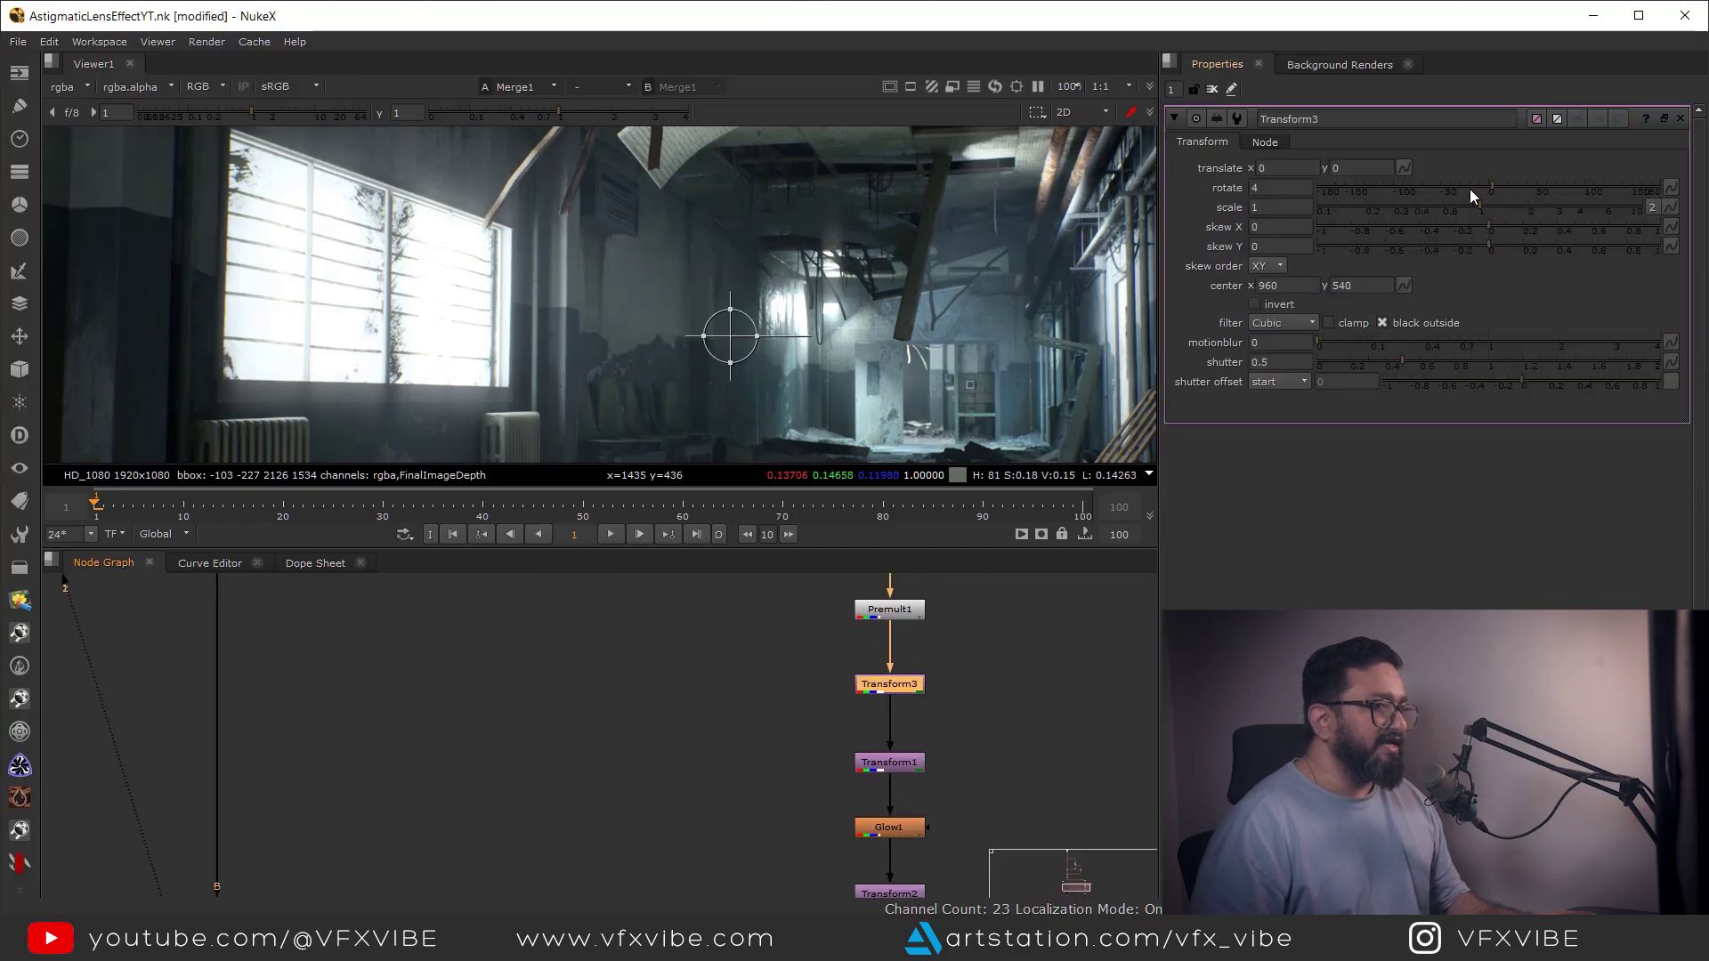
{"action": "mouse_move", "coordinate": [1493, 190]}
{"action": "left_mouse_down"}
{"action": "mouse_move", "coordinate": [1460, 191]}
{"action": "mouse_move", "coordinate": [1514, 188]}
{"action": "left_mouse_up"}
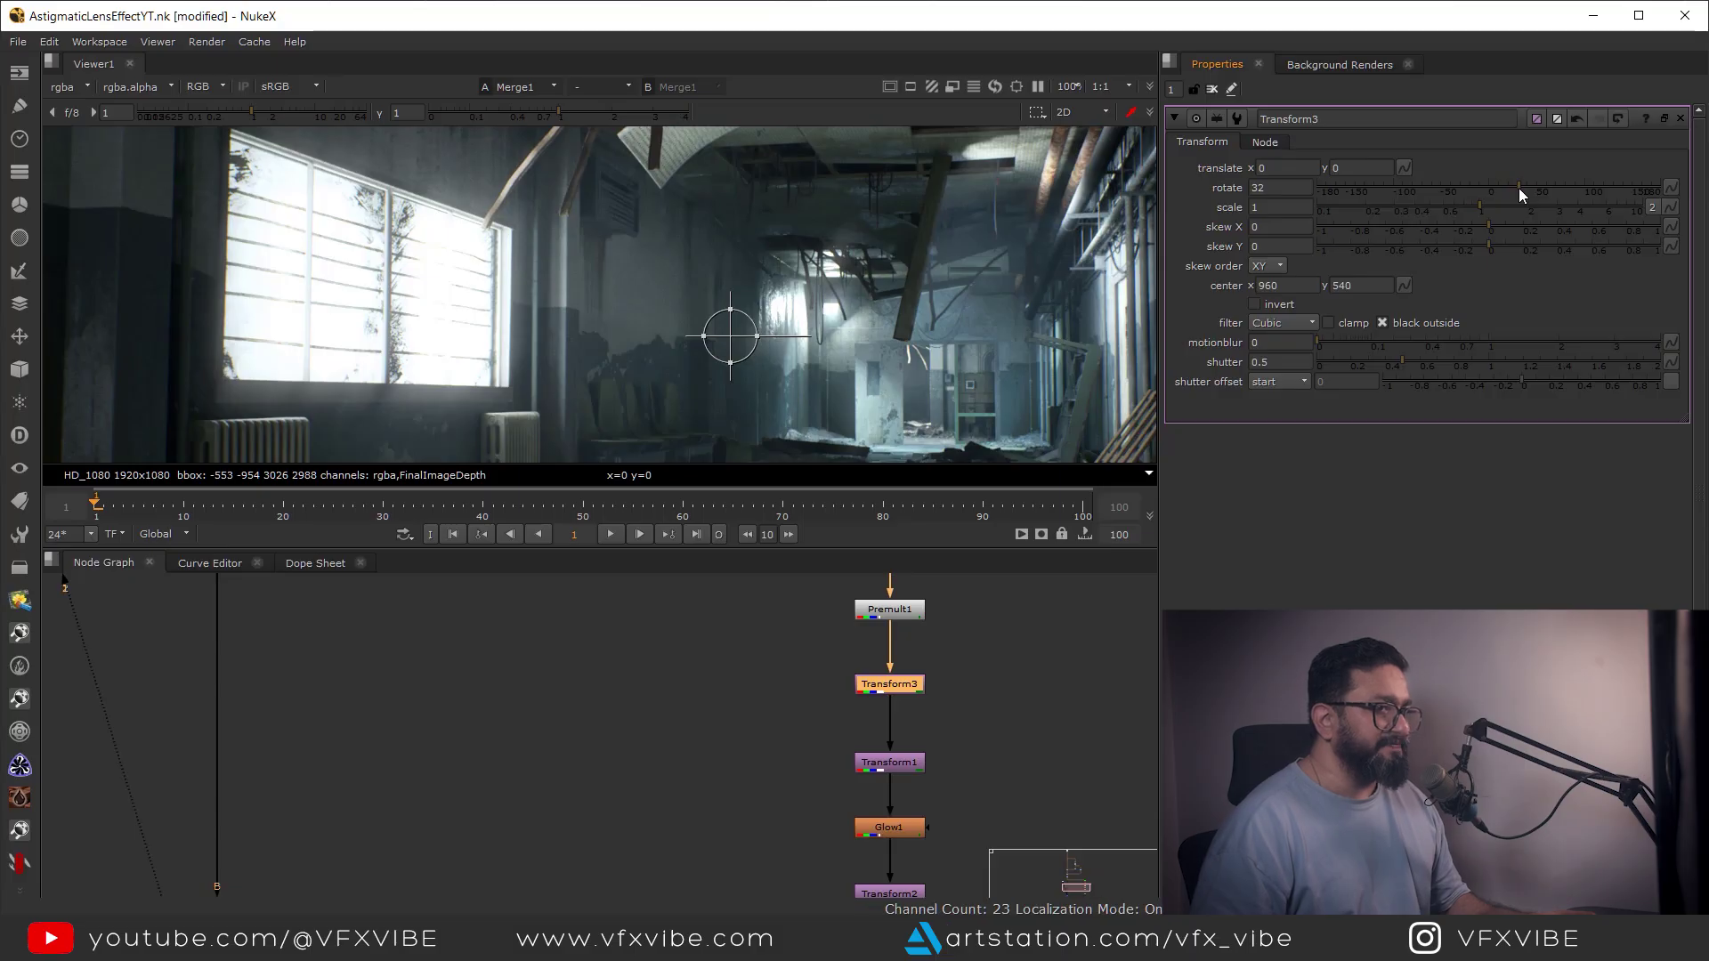
{"action": "left_click_drag", "start_coordinate": [1519, 189], "coordinate": [1497, 187]}
Duplicate the chain from Transform3 through Transform4 beside the original and connect the copy's input to Premult1
{"action": "scroll", "coordinate": [960, 730], "scroll_direction": "down", "scroll_amount": 5}
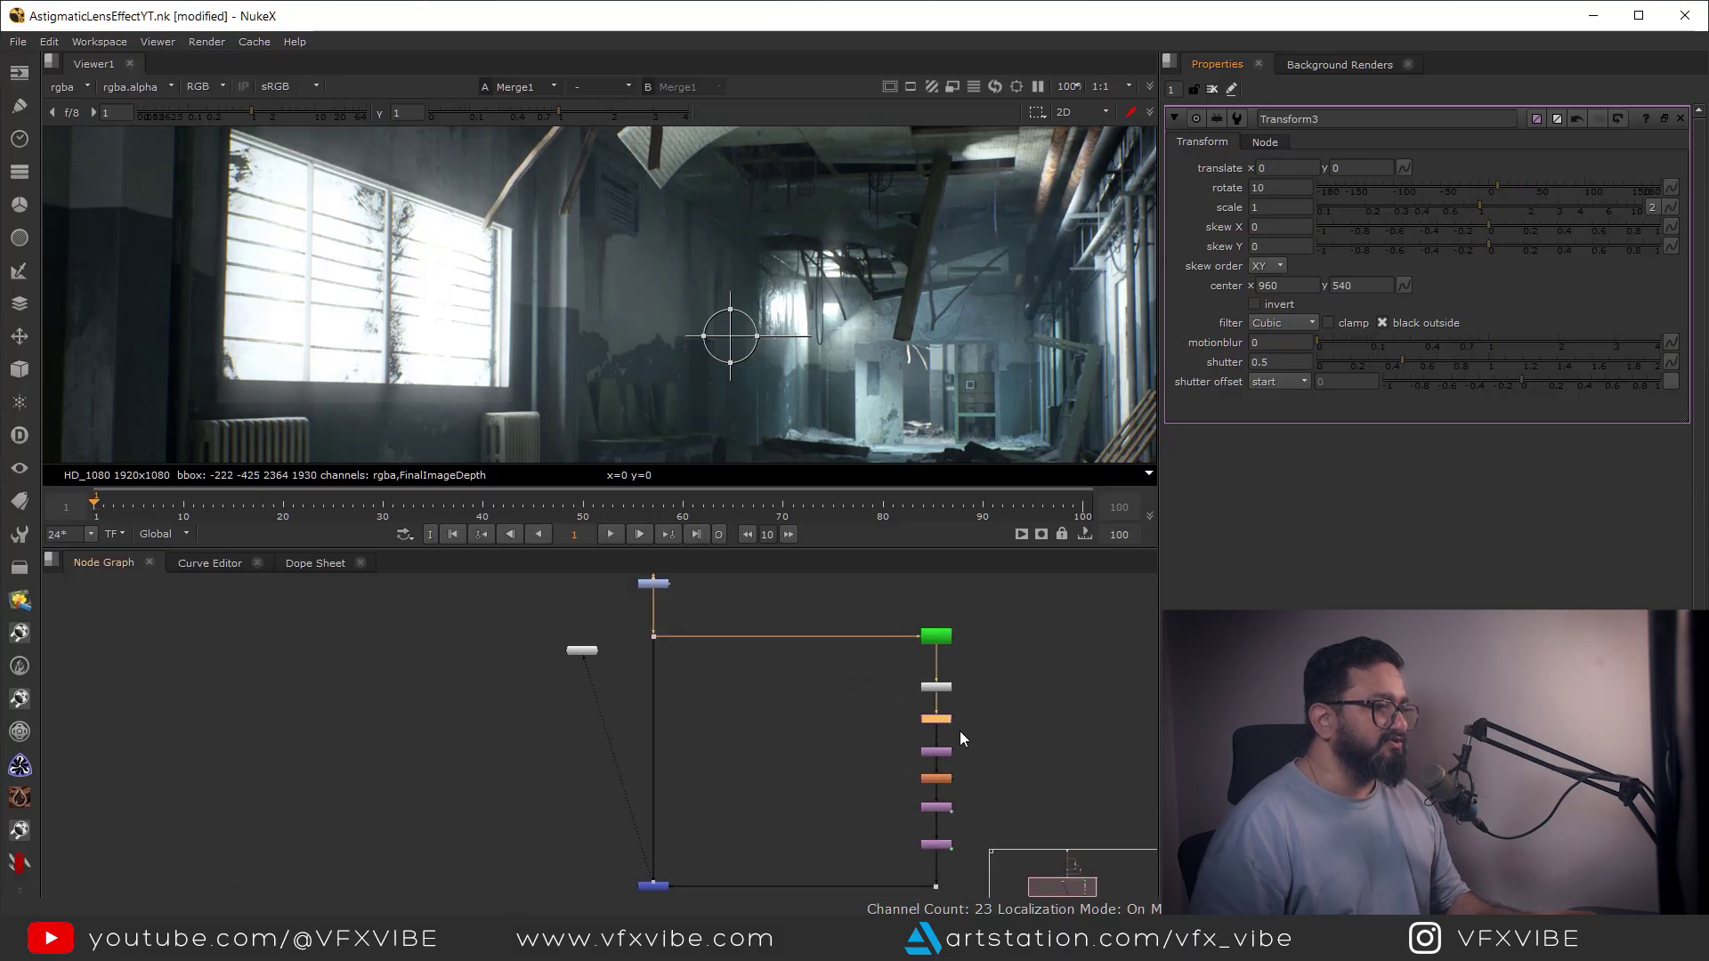
{"action": "left_click_drag", "start_coordinate": [831, 639], "coordinate": [969, 796]}
{"action": "key", "text": "ctrl+c"}
{"action": "left_click", "coordinate": [1038, 703]}
{"action": "key", "text": "ctrl+v"}
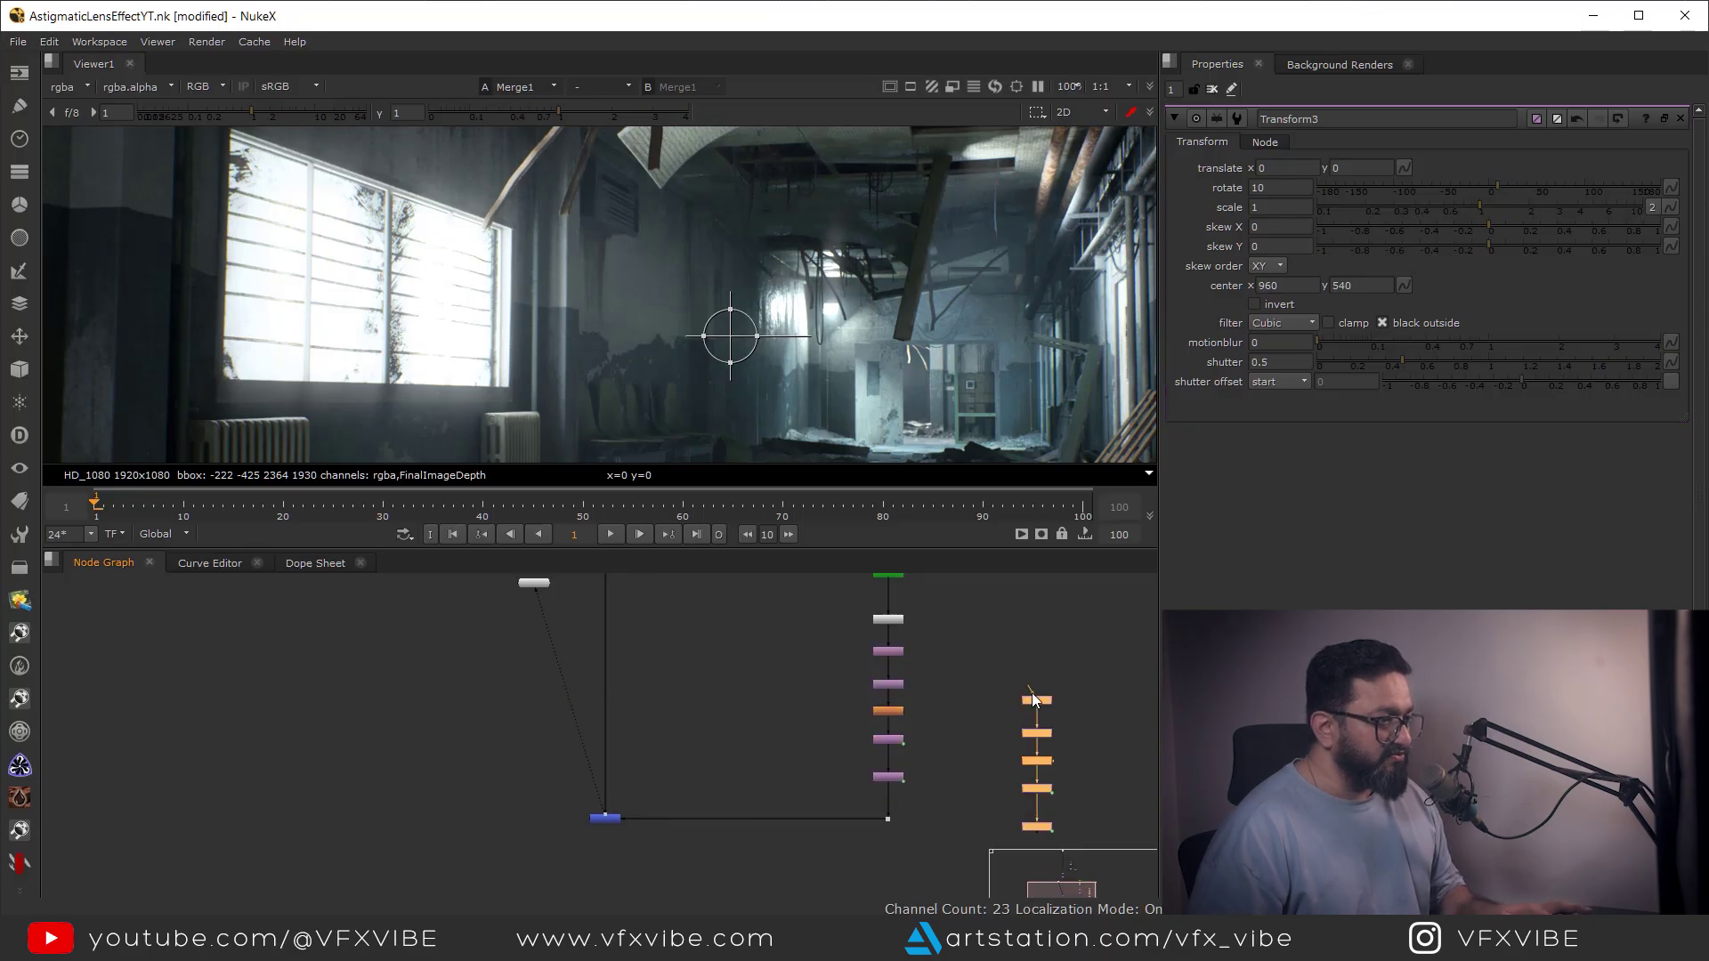
{"action": "left_click_drag", "start_coordinate": [1033, 693], "coordinate": [906, 633]}
{"action": "middle_click_drag", "start_coordinate": [1112, 666], "coordinate": [1063, 594]}
{"action": "scroll", "coordinate": [1062, 595], "scroll_direction": "down", "scroll_amount": 1}
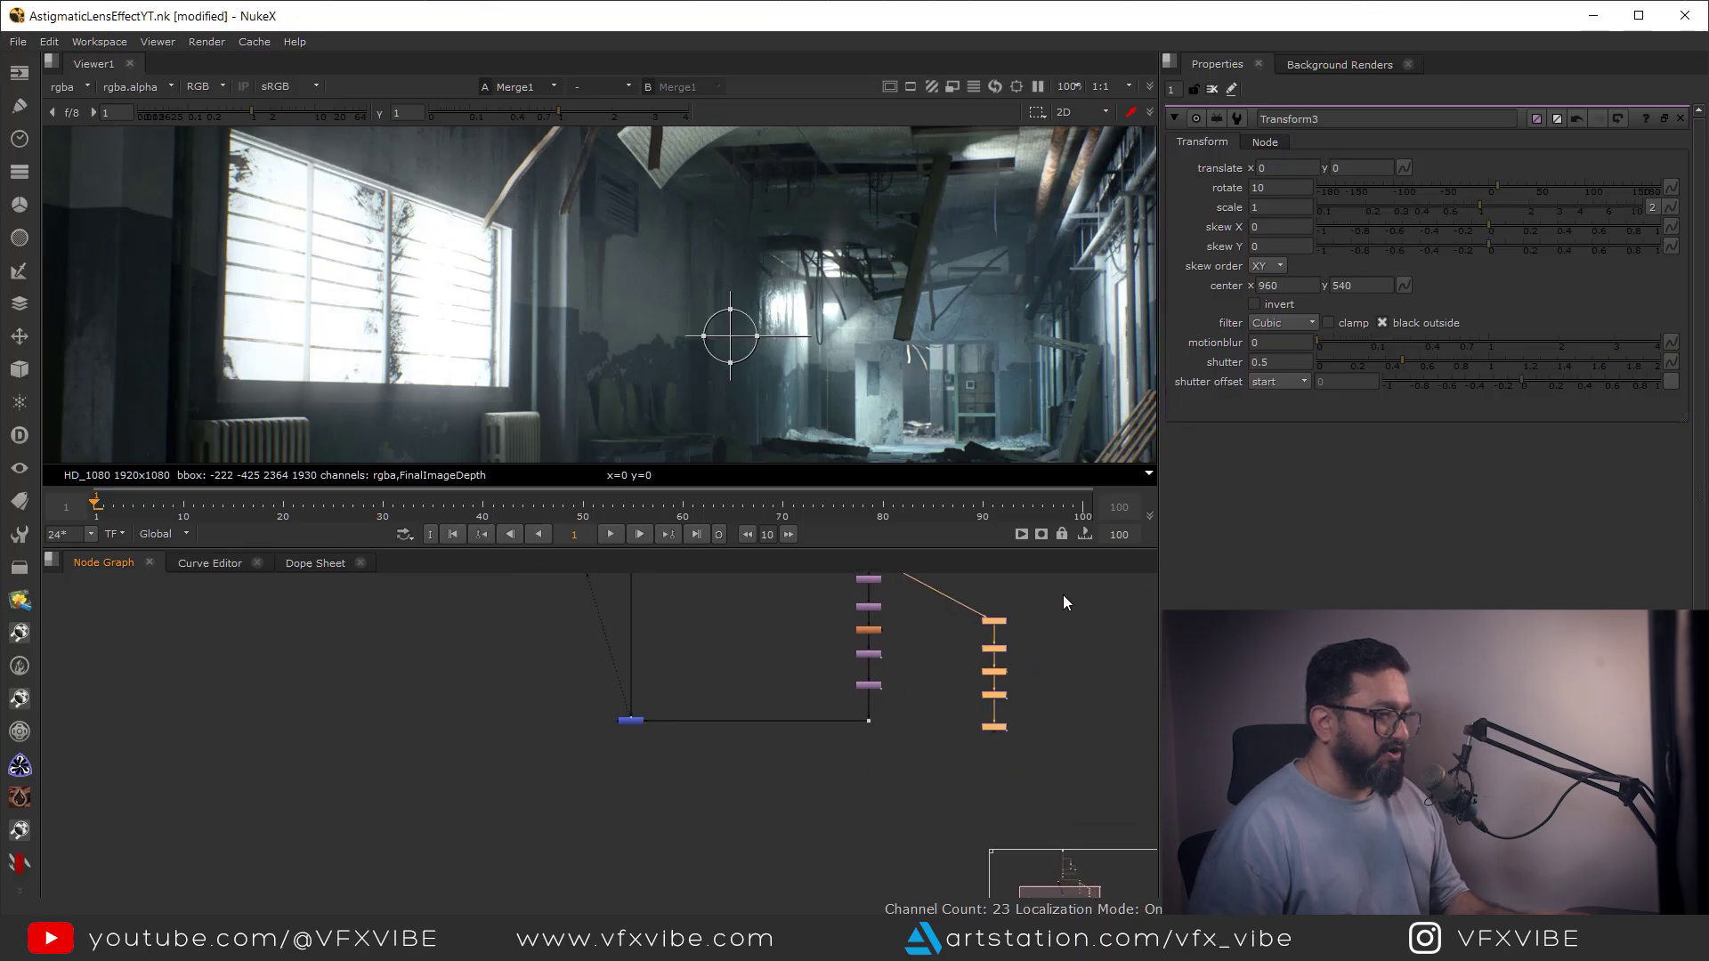
{"action": "left_click", "coordinate": [1001, 588]}
{"action": "left_click_drag", "start_coordinate": [1053, 599], "coordinate": [986, 744]}
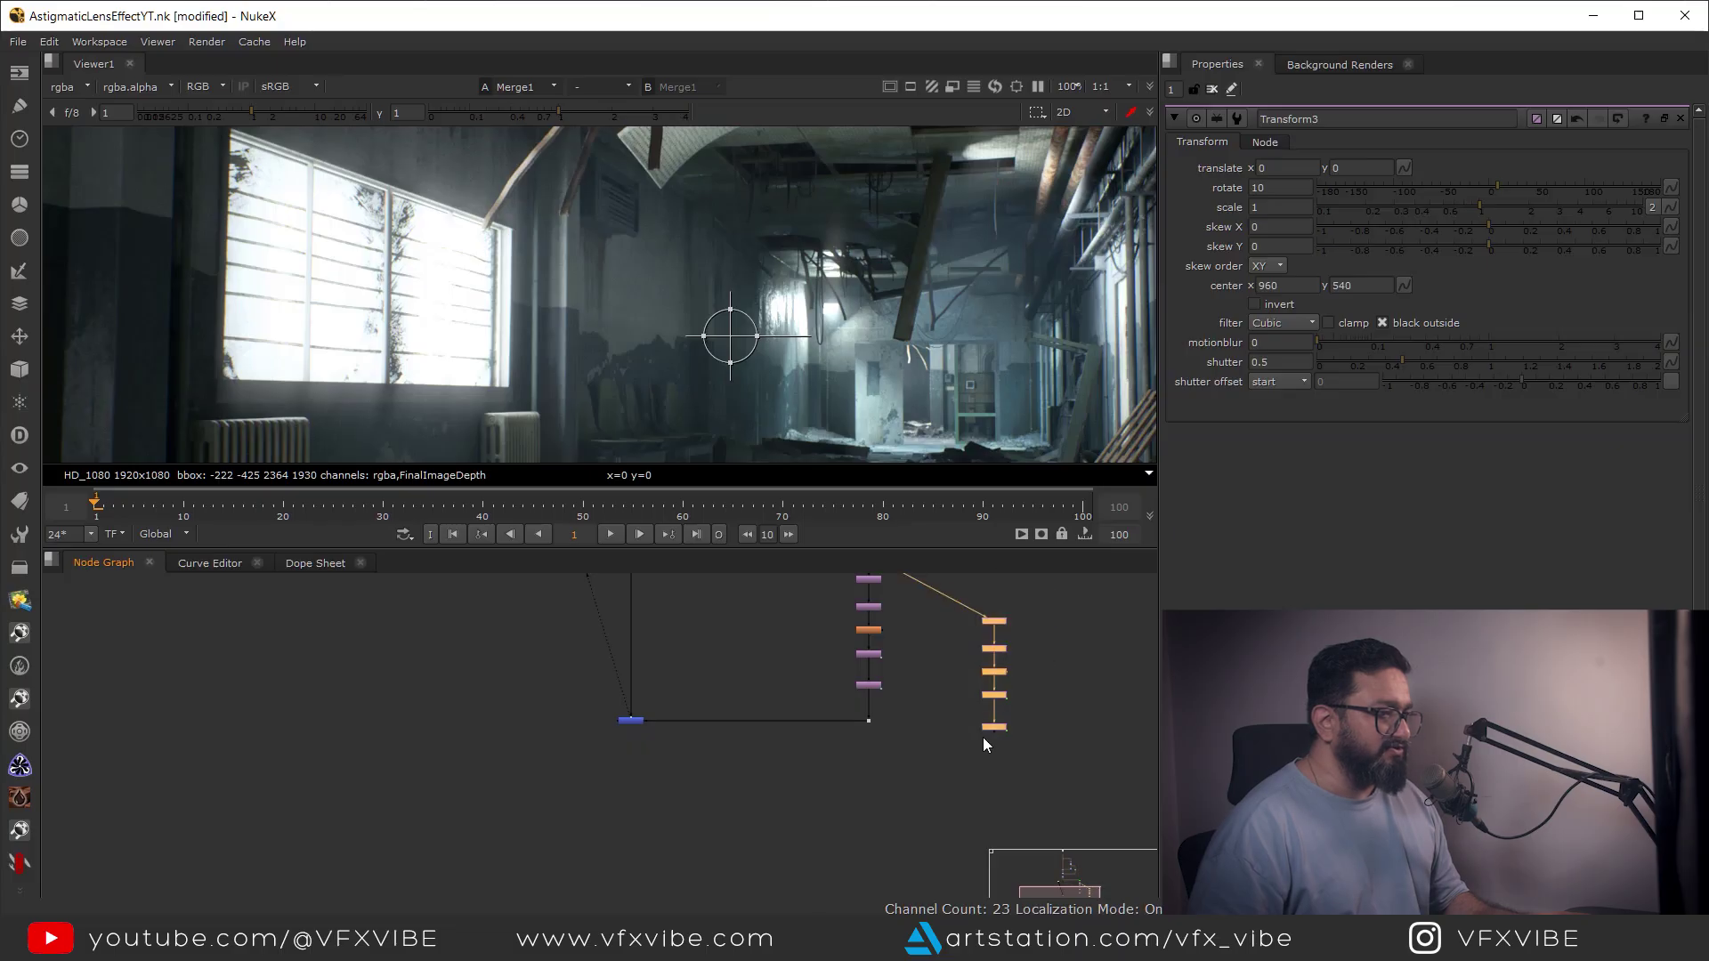
Move Merge1 and its Dot down, and insert a Merge after Transform4 with the duplicated branch as its A input
{"action": "left_click_drag", "start_coordinate": [596, 769], "coordinate": [906, 701]}
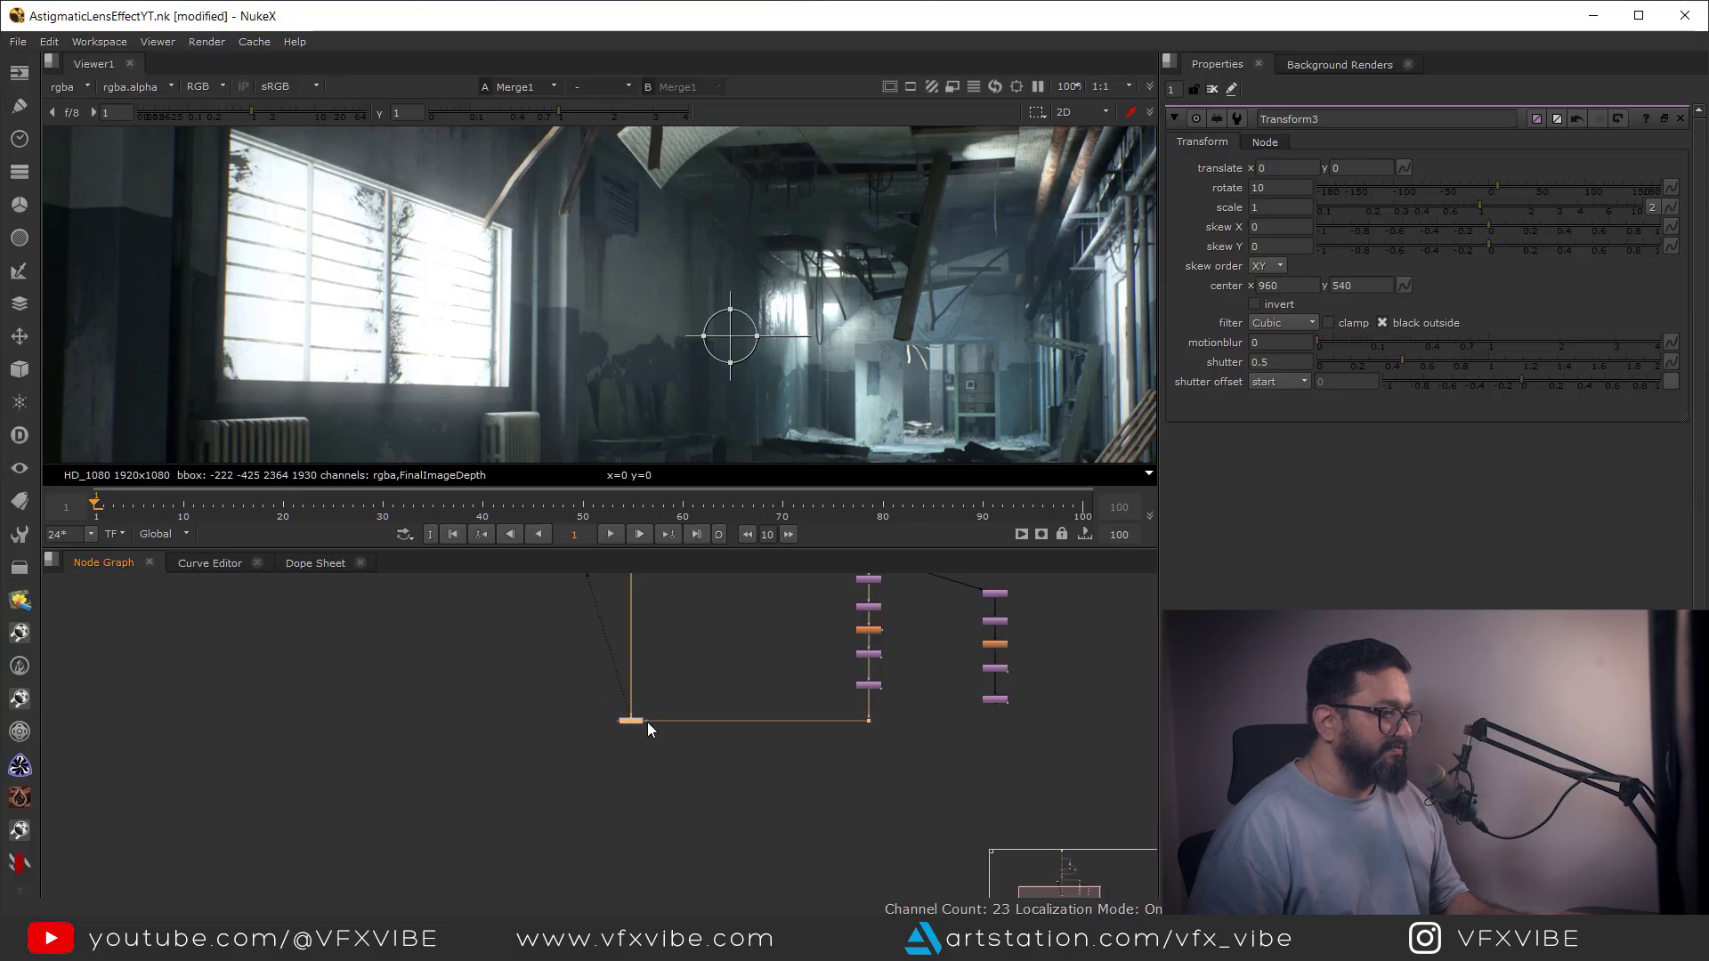
{"action": "left_click_drag", "start_coordinate": [638, 723], "coordinate": [634, 762]}
{"action": "scroll", "coordinate": [874, 712], "scroll_direction": "up", "scroll_amount": 2}
{"action": "left_click", "coordinate": [896, 714]}
{"action": "key", "text": "m"}
{"action": "left_click_drag", "start_coordinate": [899, 716], "coordinate": [1044, 696]}
{"action": "left_click", "coordinate": [870, 746]}
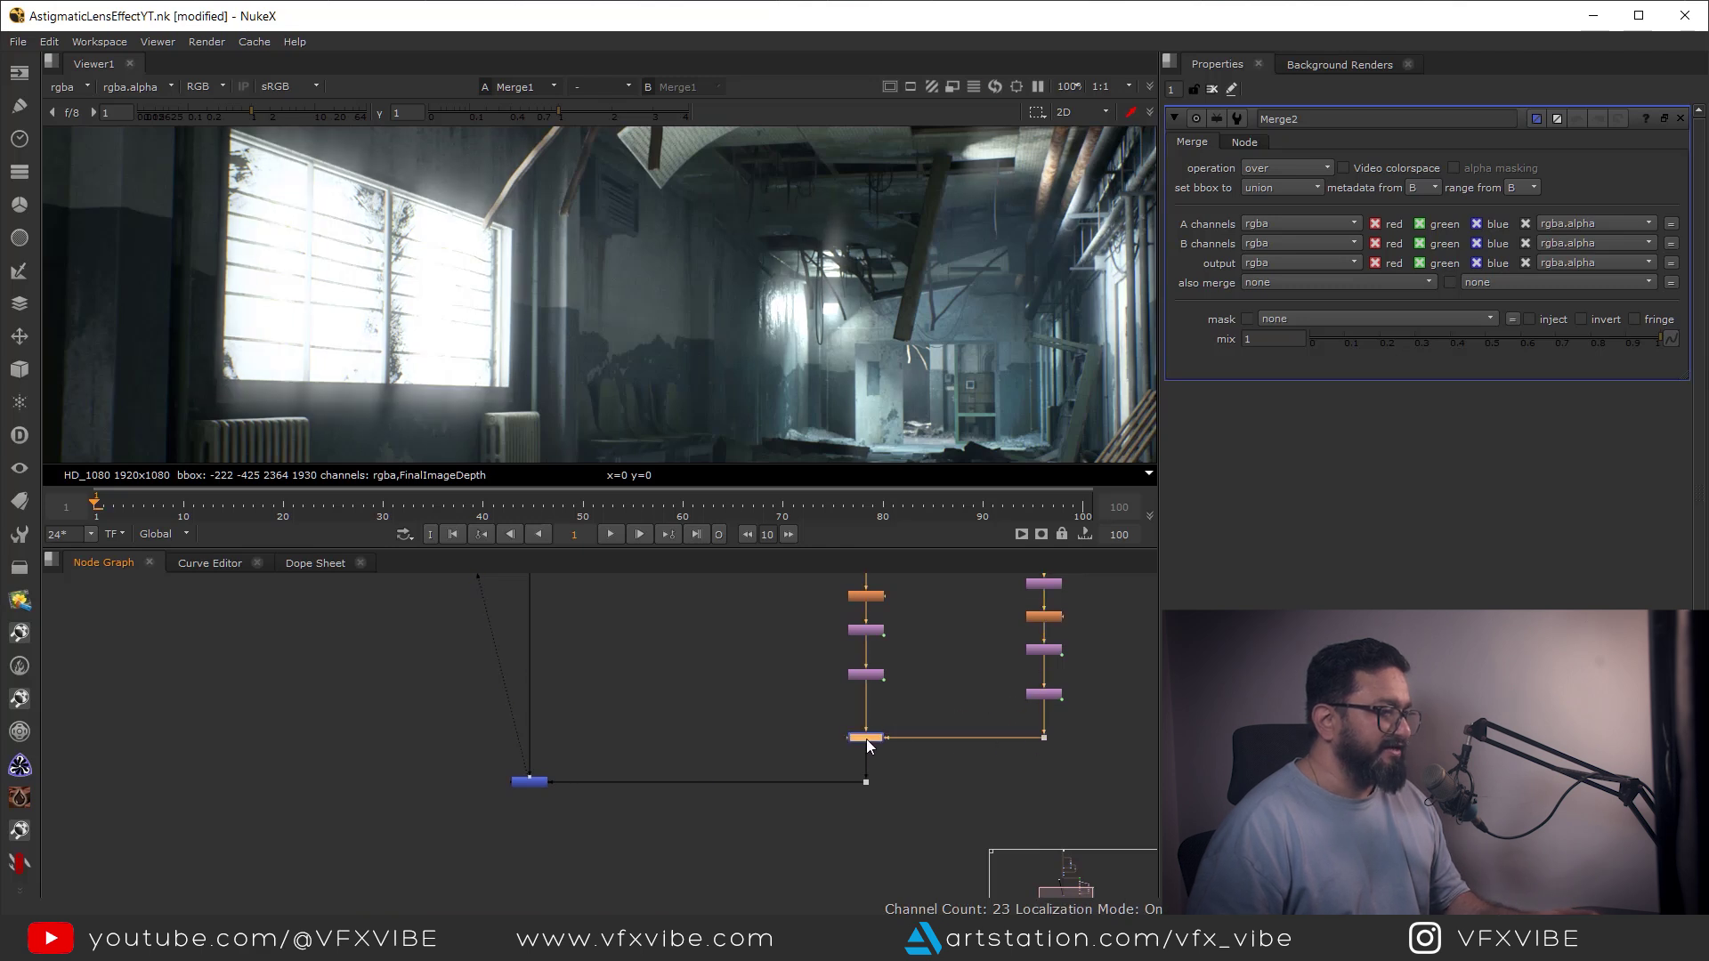
Set the new Merge of the two streak branches to plus and view the final composite at Merge1
{"action": "key", "text": "1"}
{"action": "left_click", "coordinate": [1287, 167]}
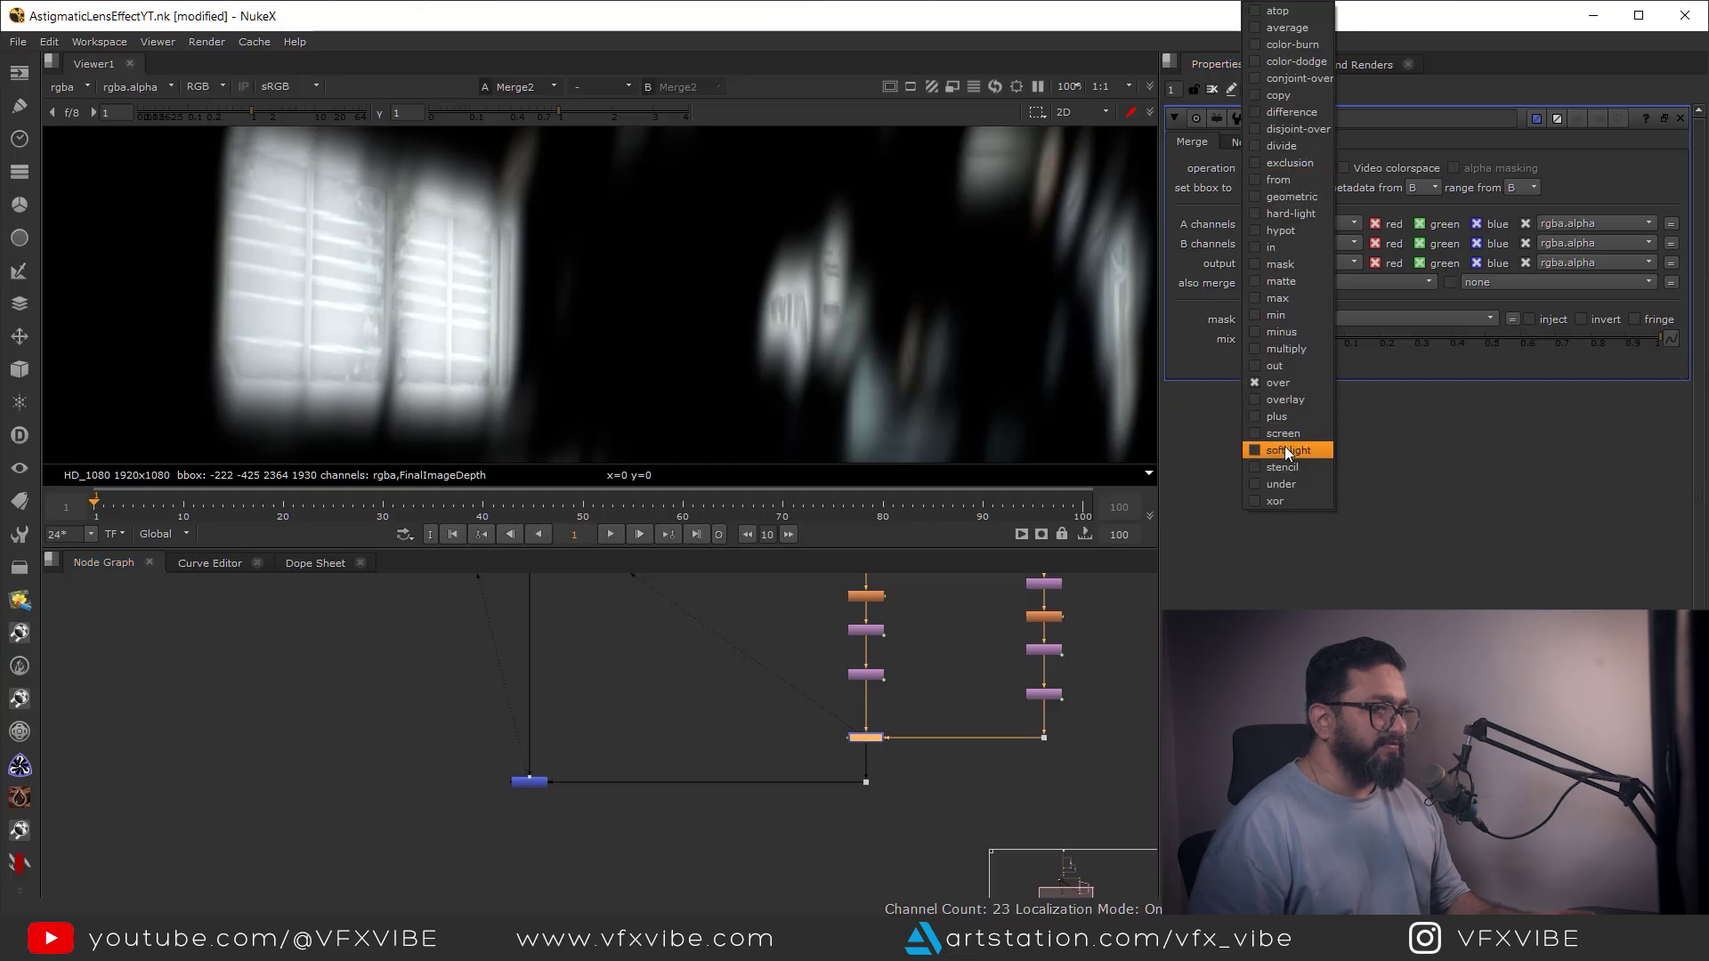
{"action": "left_click", "coordinate": [1277, 416]}
{"action": "left_click_drag", "start_coordinate": [712, 701], "coordinate": [451, 833]}
{"action": "key", "text": "1"}
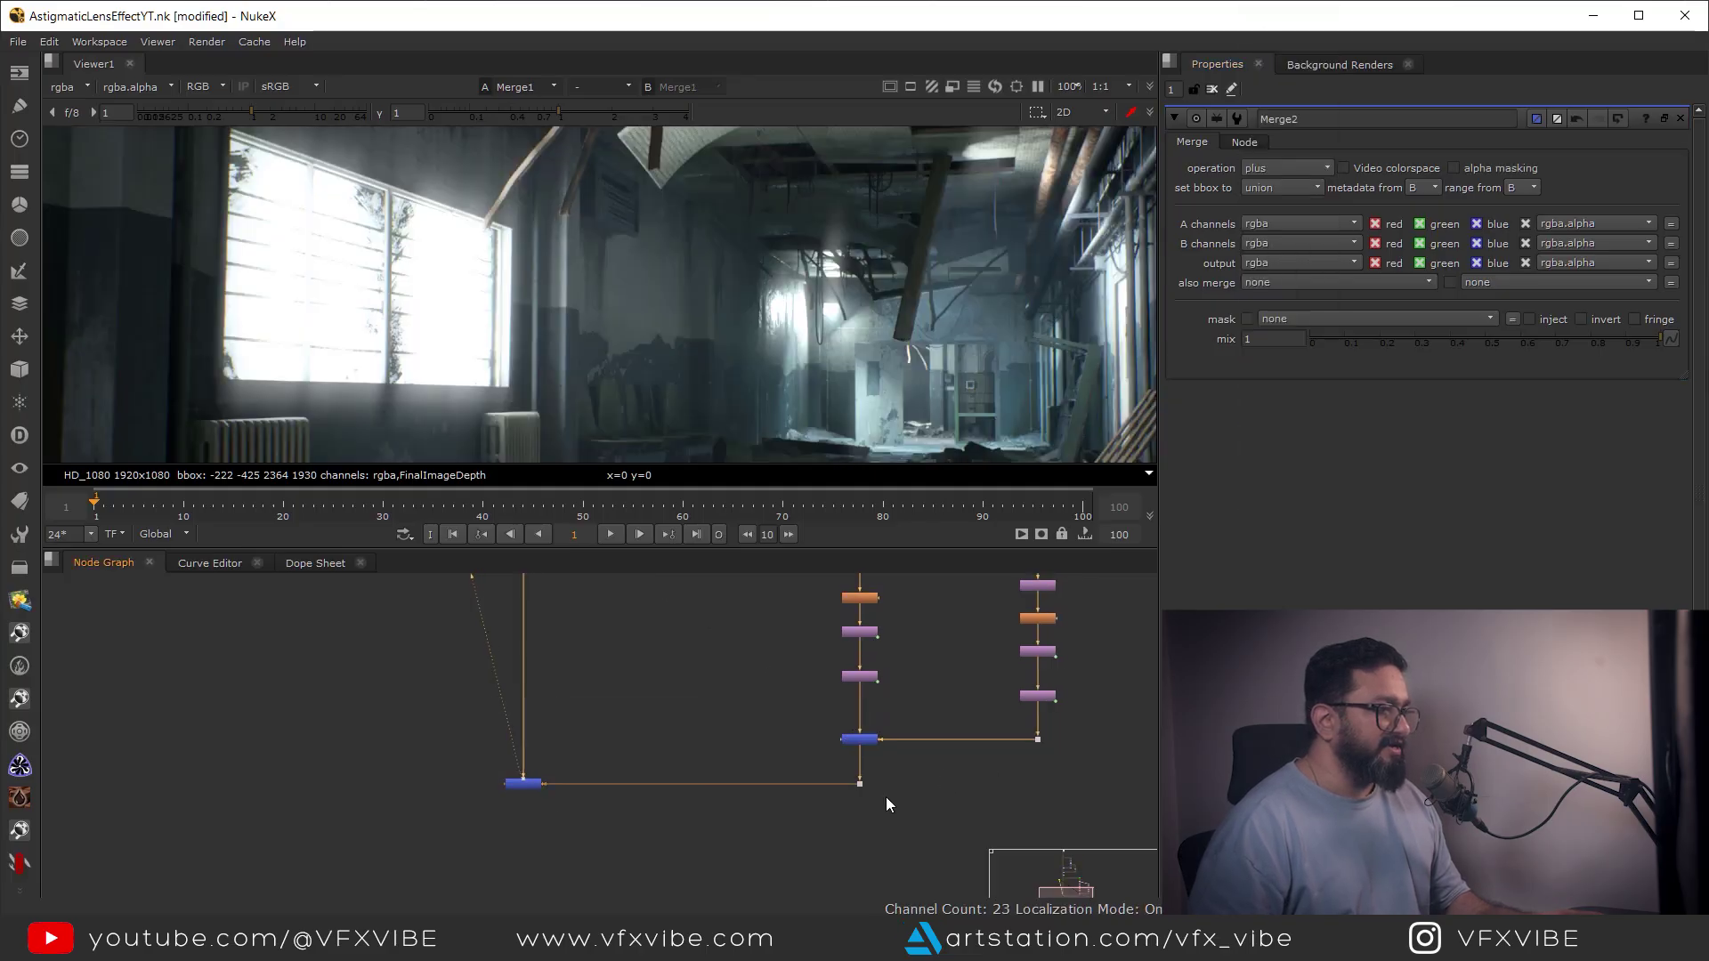
Set the rotation of Transform5, at the start of the duplicated streak branch, to 80
{"action": "scroll", "coordinate": [926, 676], "scroll_direction": "up", "scroll_amount": 5}
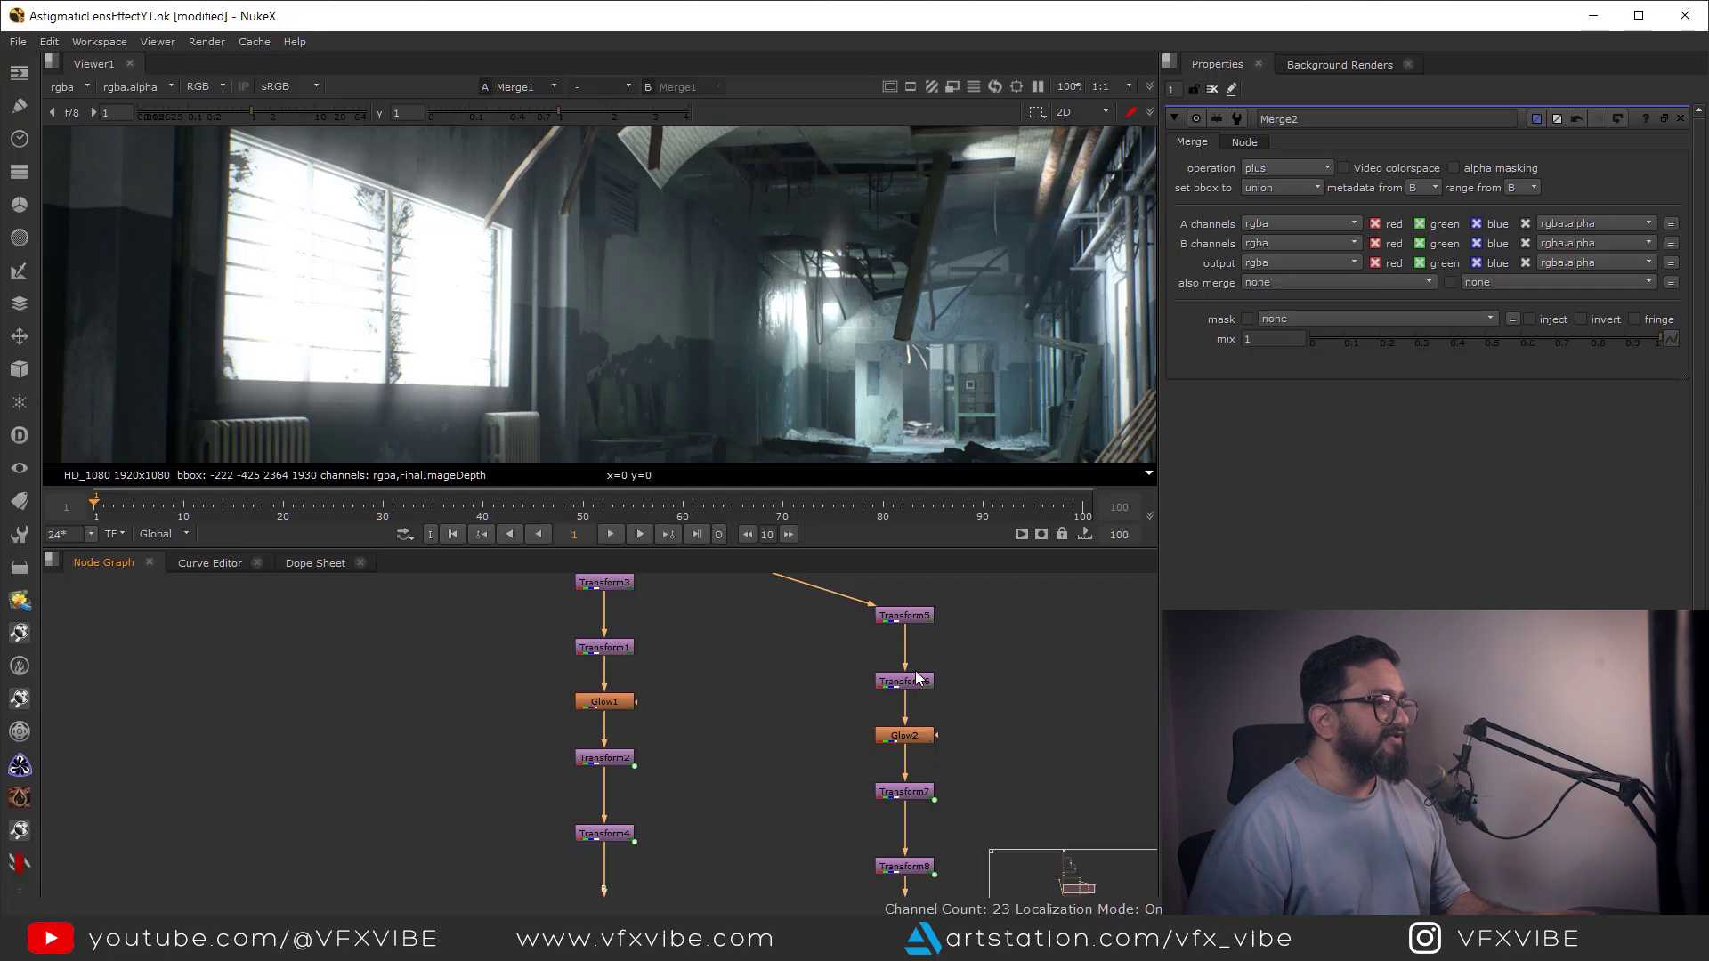
{"action": "double_click", "coordinate": [926, 616]}
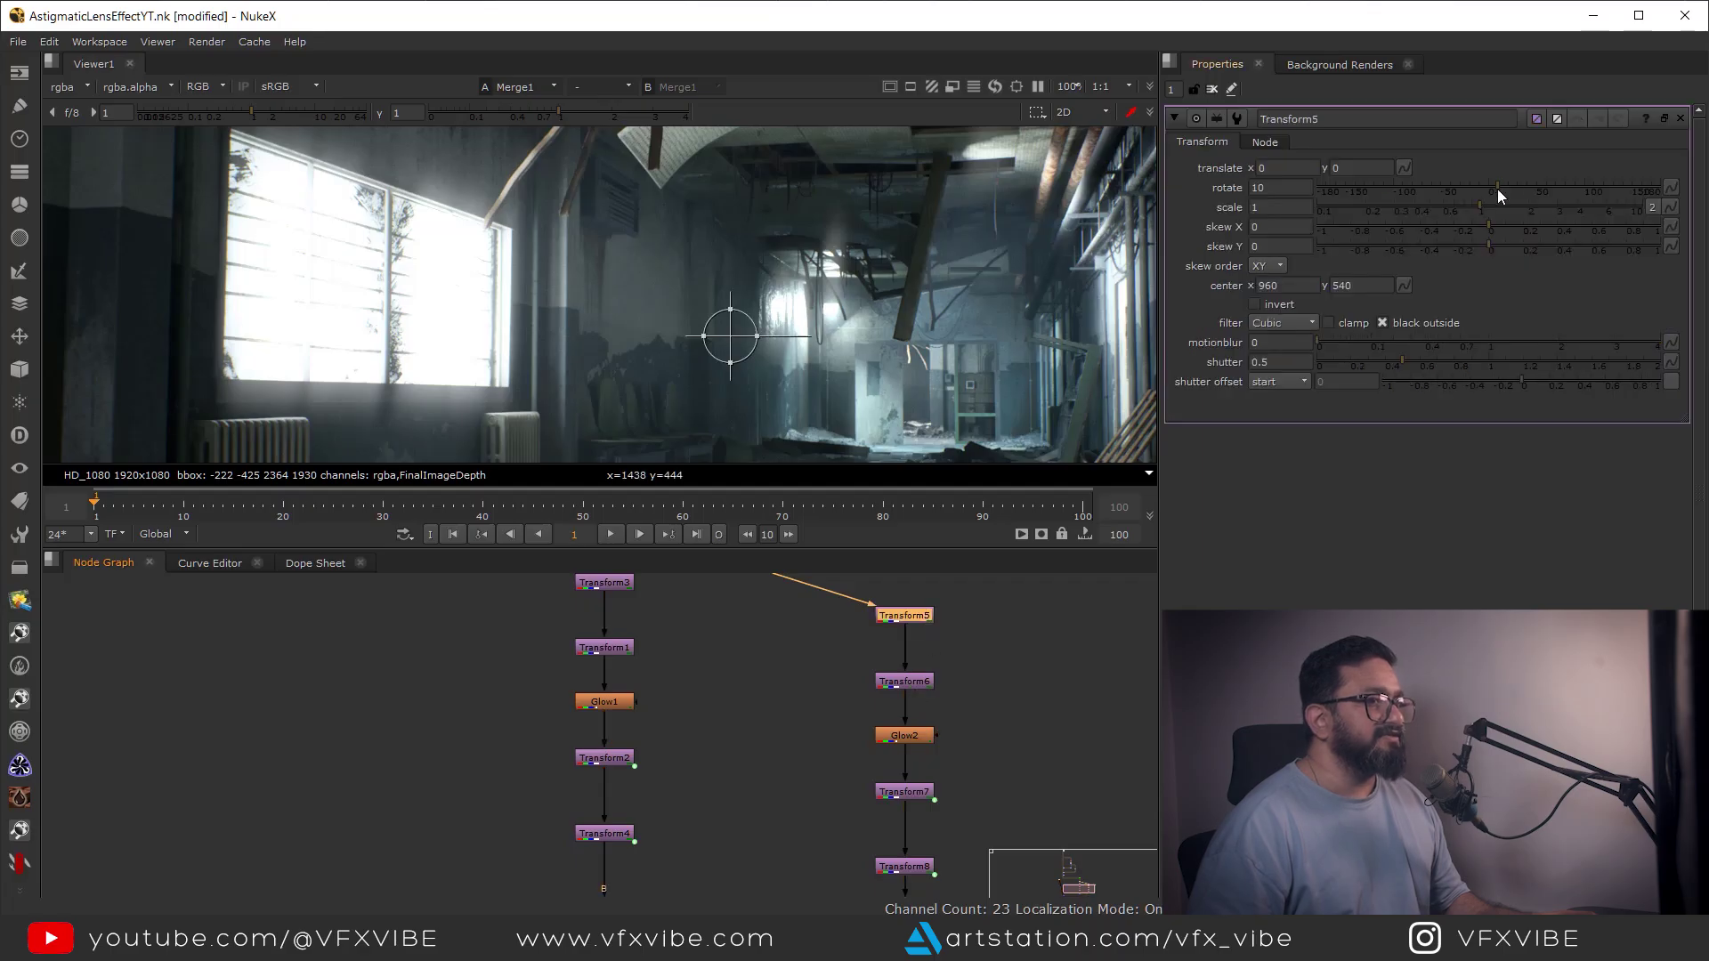
{"action": "left_click_drag", "start_coordinate": [1497, 189], "coordinate": [1562, 185]}
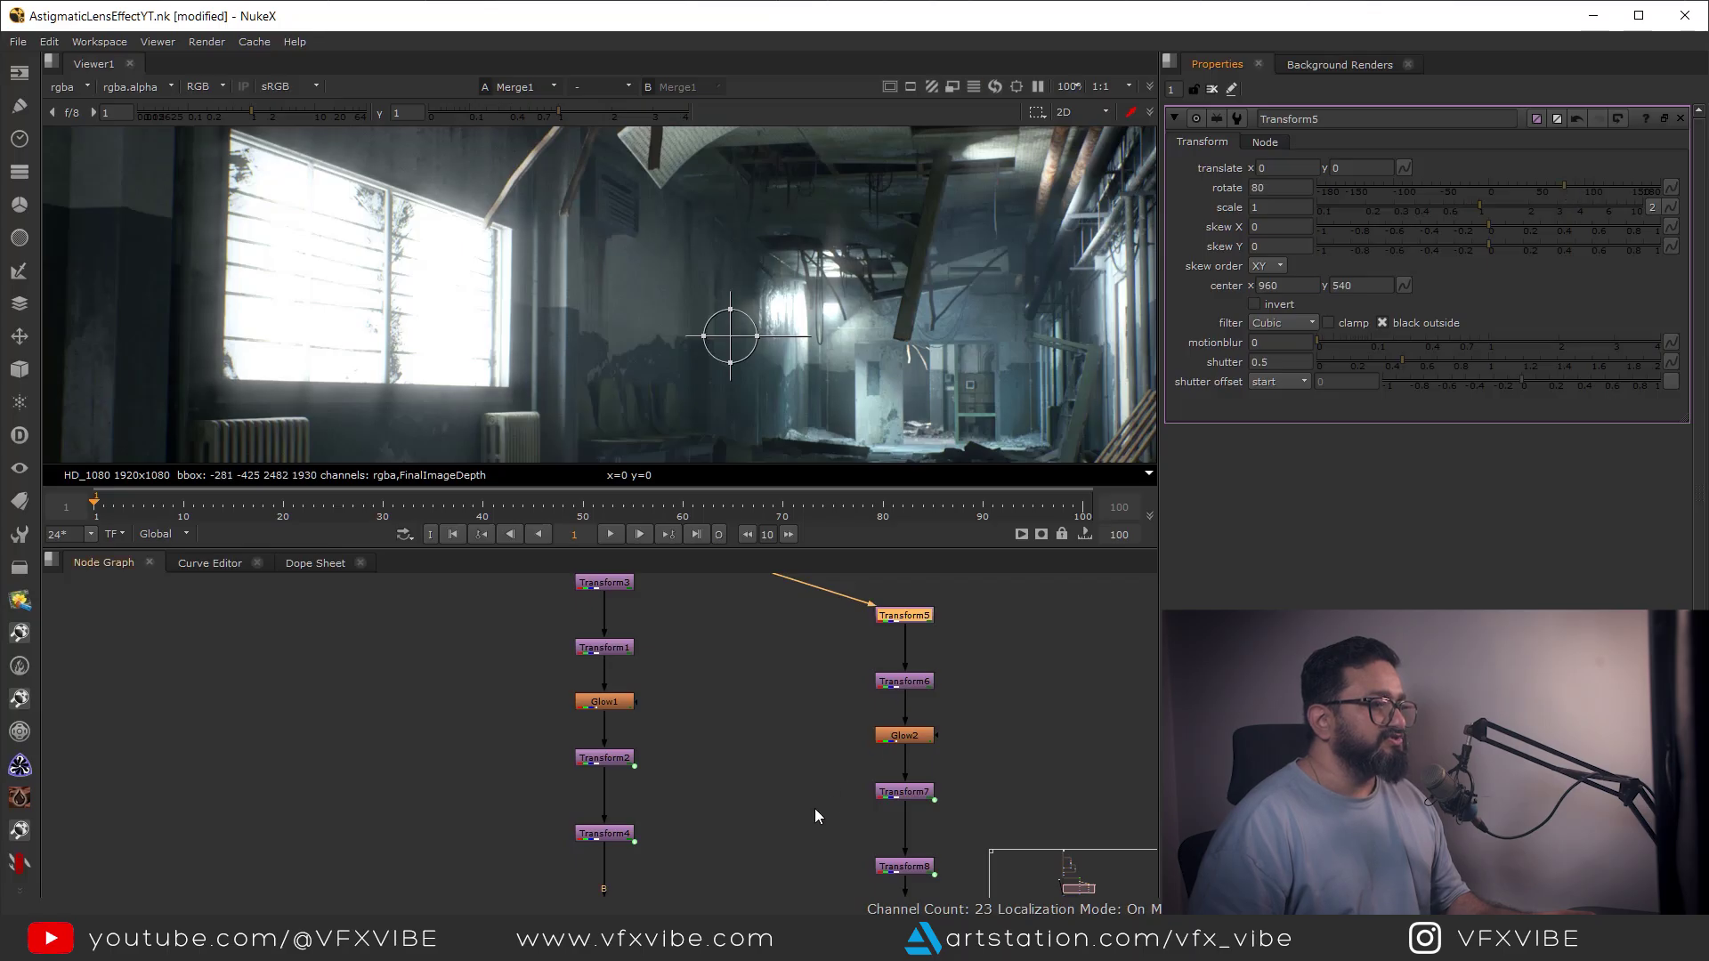
Toggle Merge2 off and on to compare the composite with and without the second streak branch
{"action": "scroll", "coordinate": [814, 808], "scroll_direction": "down", "scroll_amount": 4}
{"action": "middle_click_drag", "start_coordinate": [733, 859], "coordinate": [819, 733]}
{"action": "scroll", "coordinate": [819, 733], "scroll_direction": "up", "scroll_amount": 1}
{"action": "left_click_drag", "start_coordinate": [846, 721], "coordinate": [738, 778]}
{"action": "key", "text": "d"}
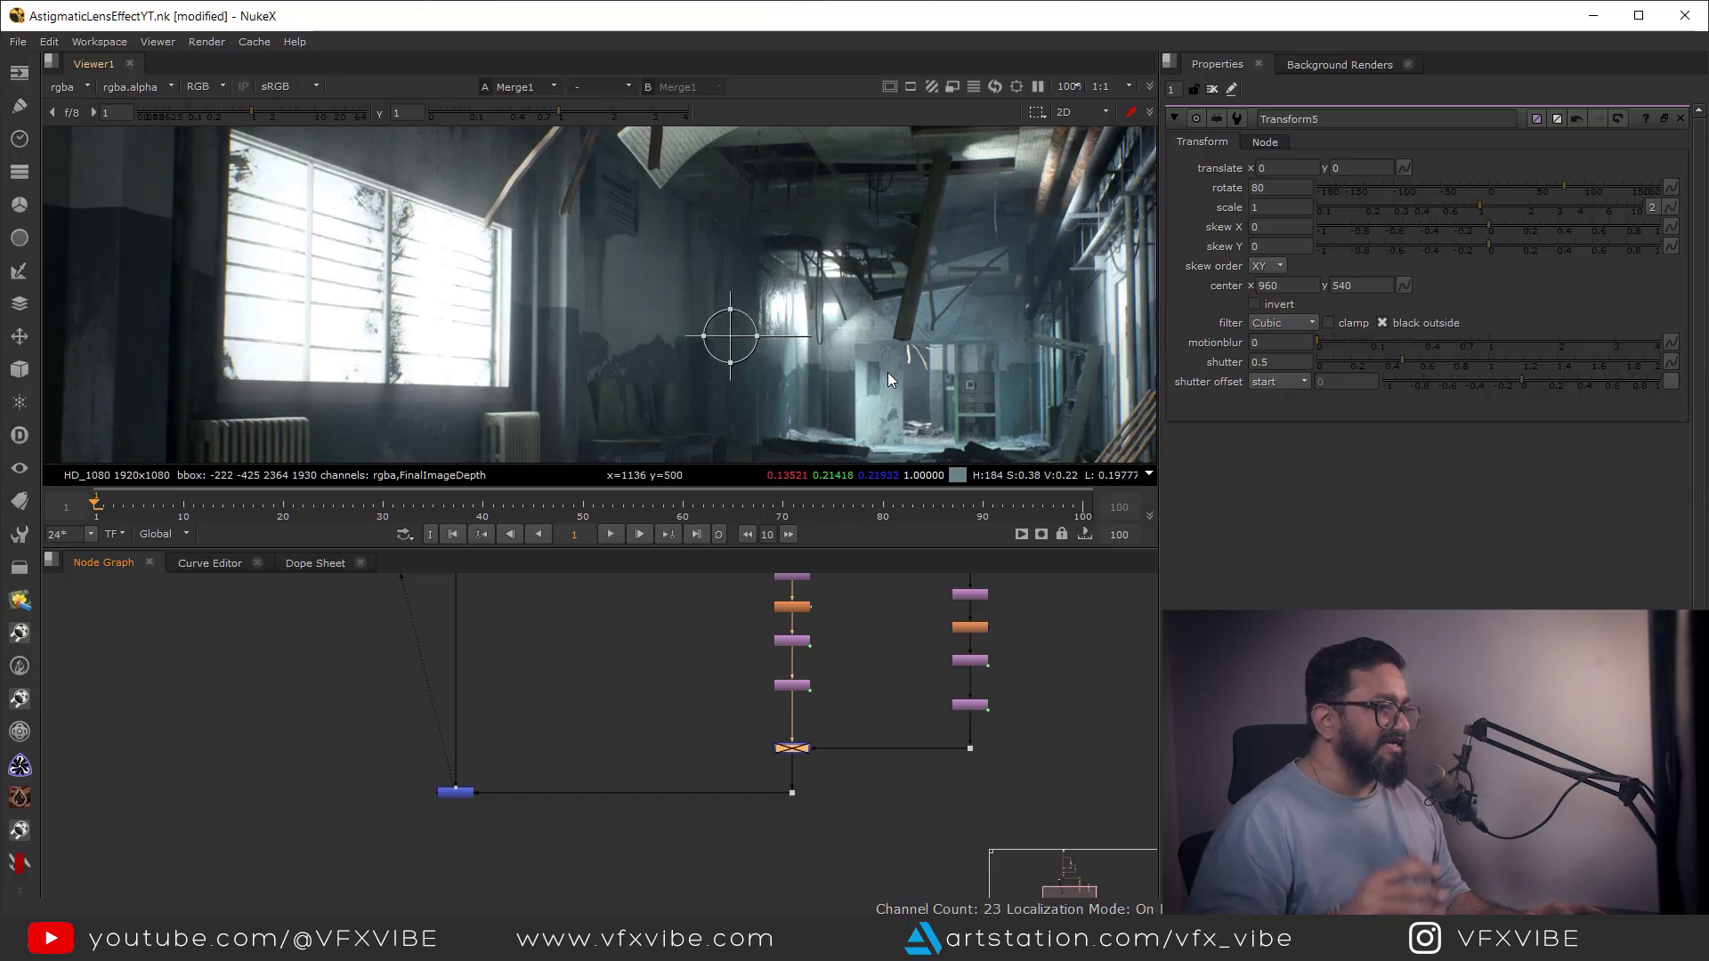
{"action": "scroll", "coordinate": [784, 755], "scroll_direction": "up", "scroll_amount": 3}
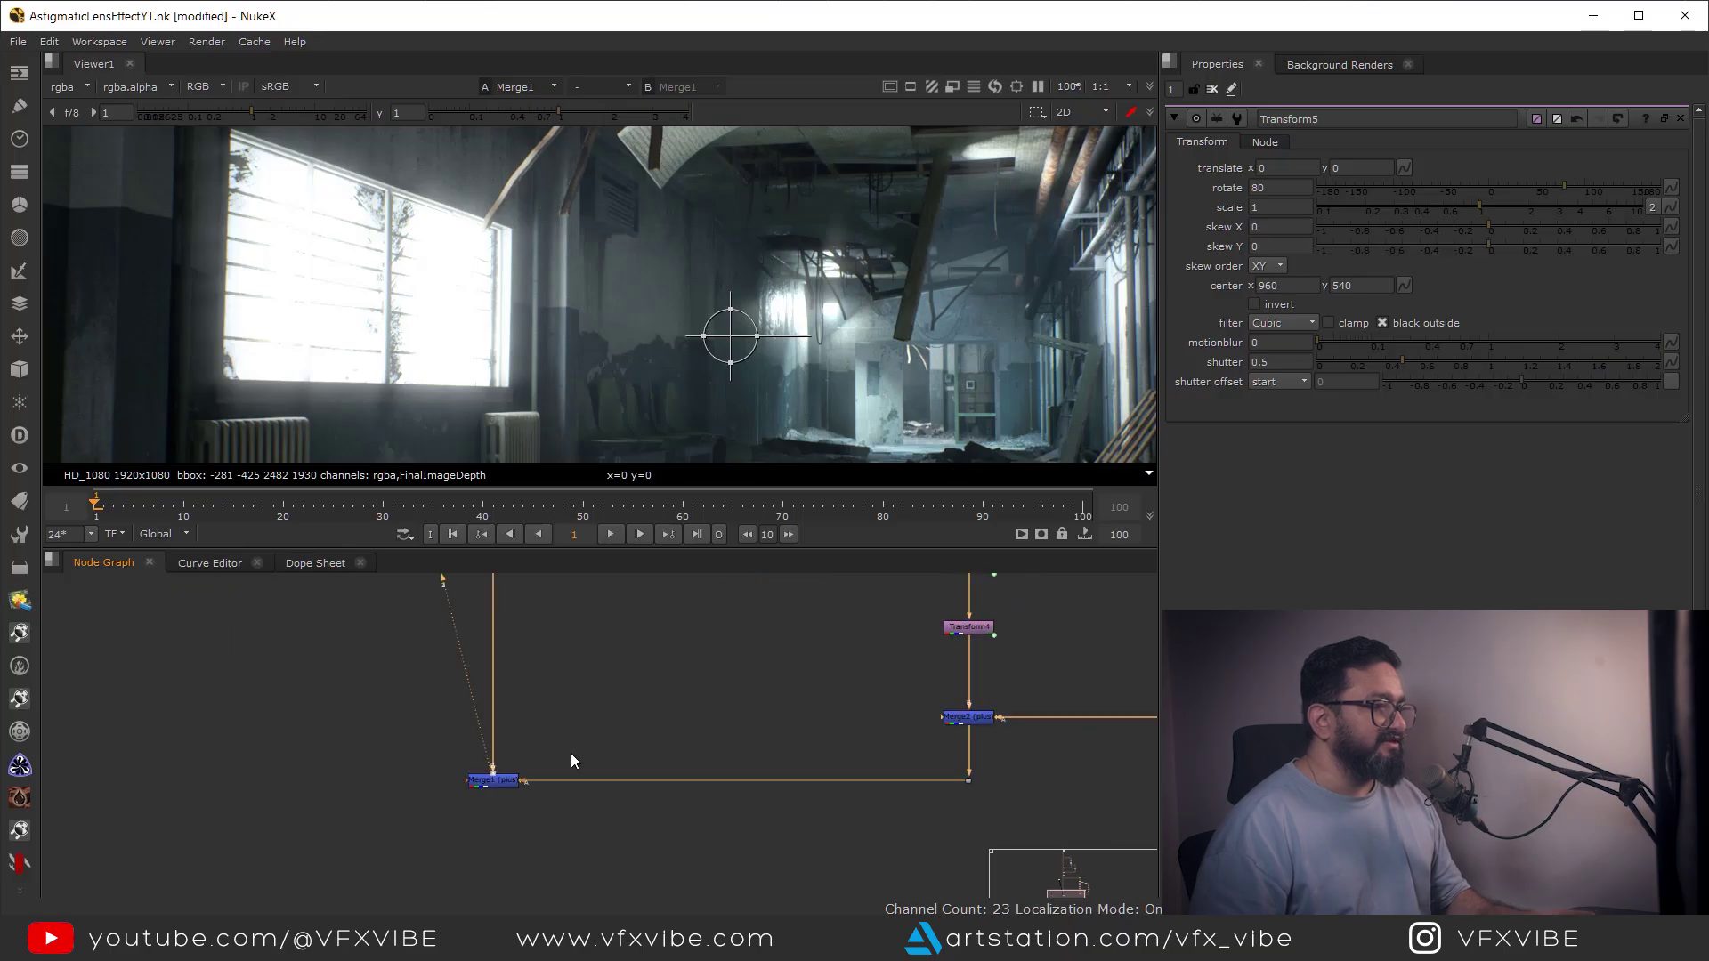
Move Transform5 up in the node graph so it lines up horizontally with Premult1
{"action": "scroll", "coordinate": [613, 753], "scroll_direction": "down", "scroll_amount": 5}
{"action": "scroll", "coordinate": [756, 680], "scroll_direction": "up", "scroll_amount": 3}
{"action": "left_click", "coordinate": [769, 628]}
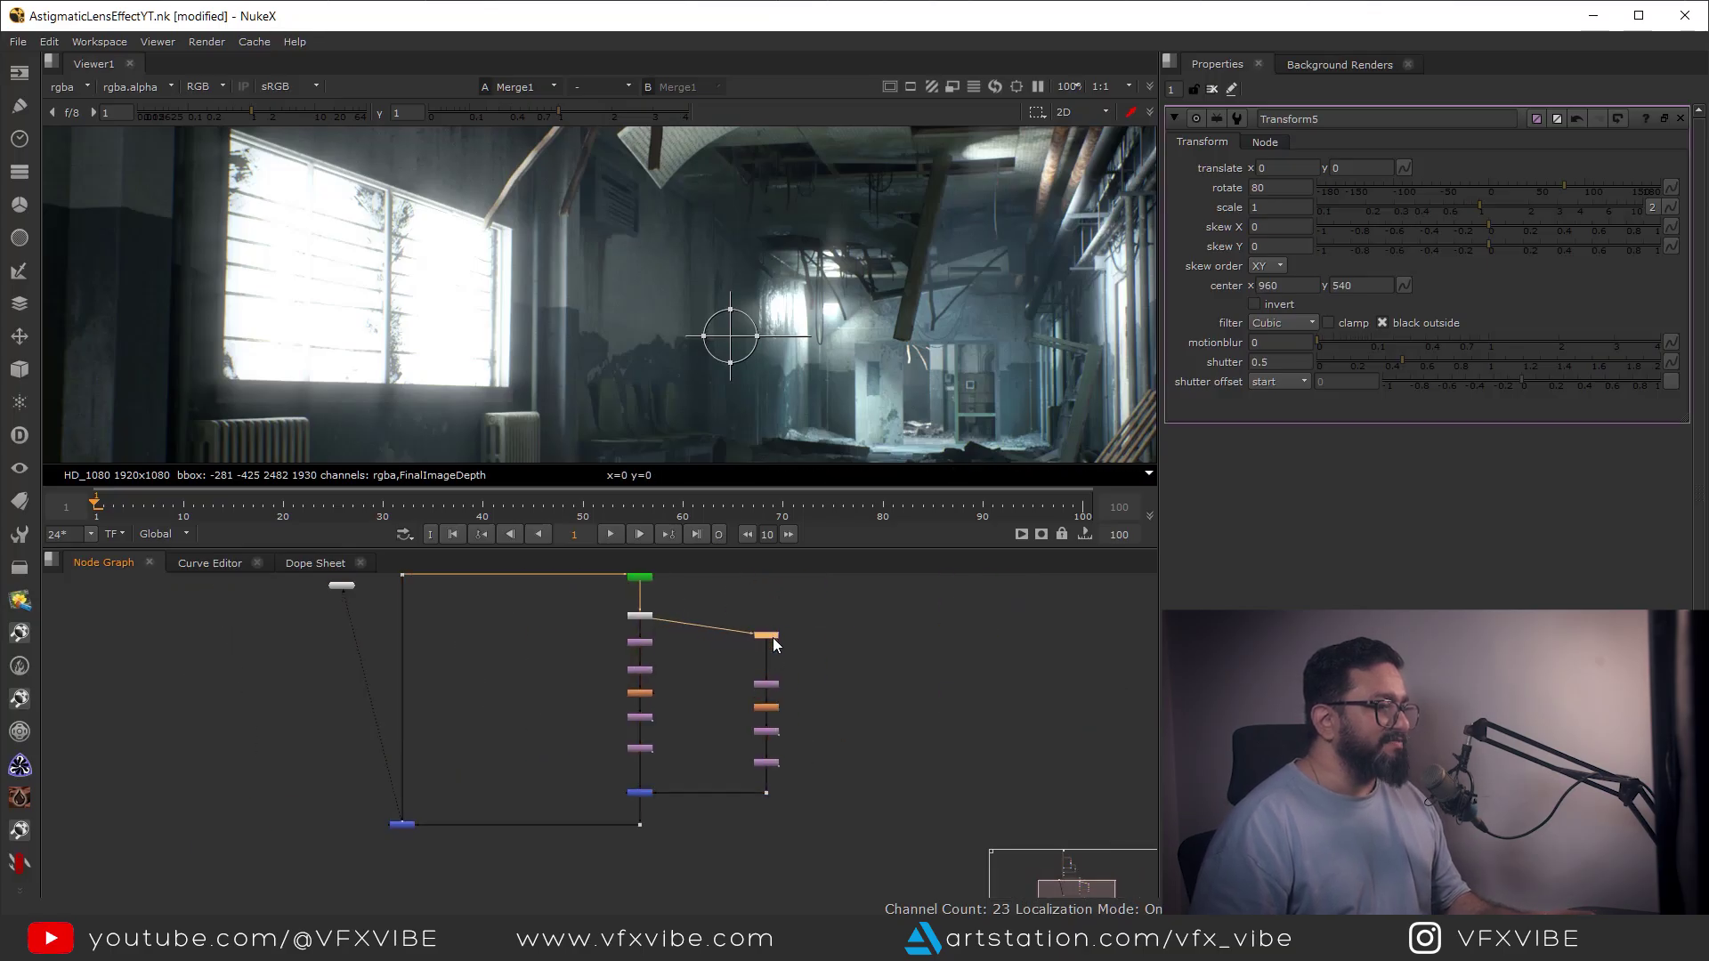
{"action": "left_click_drag", "start_coordinate": [769, 629], "coordinate": [766, 622]}
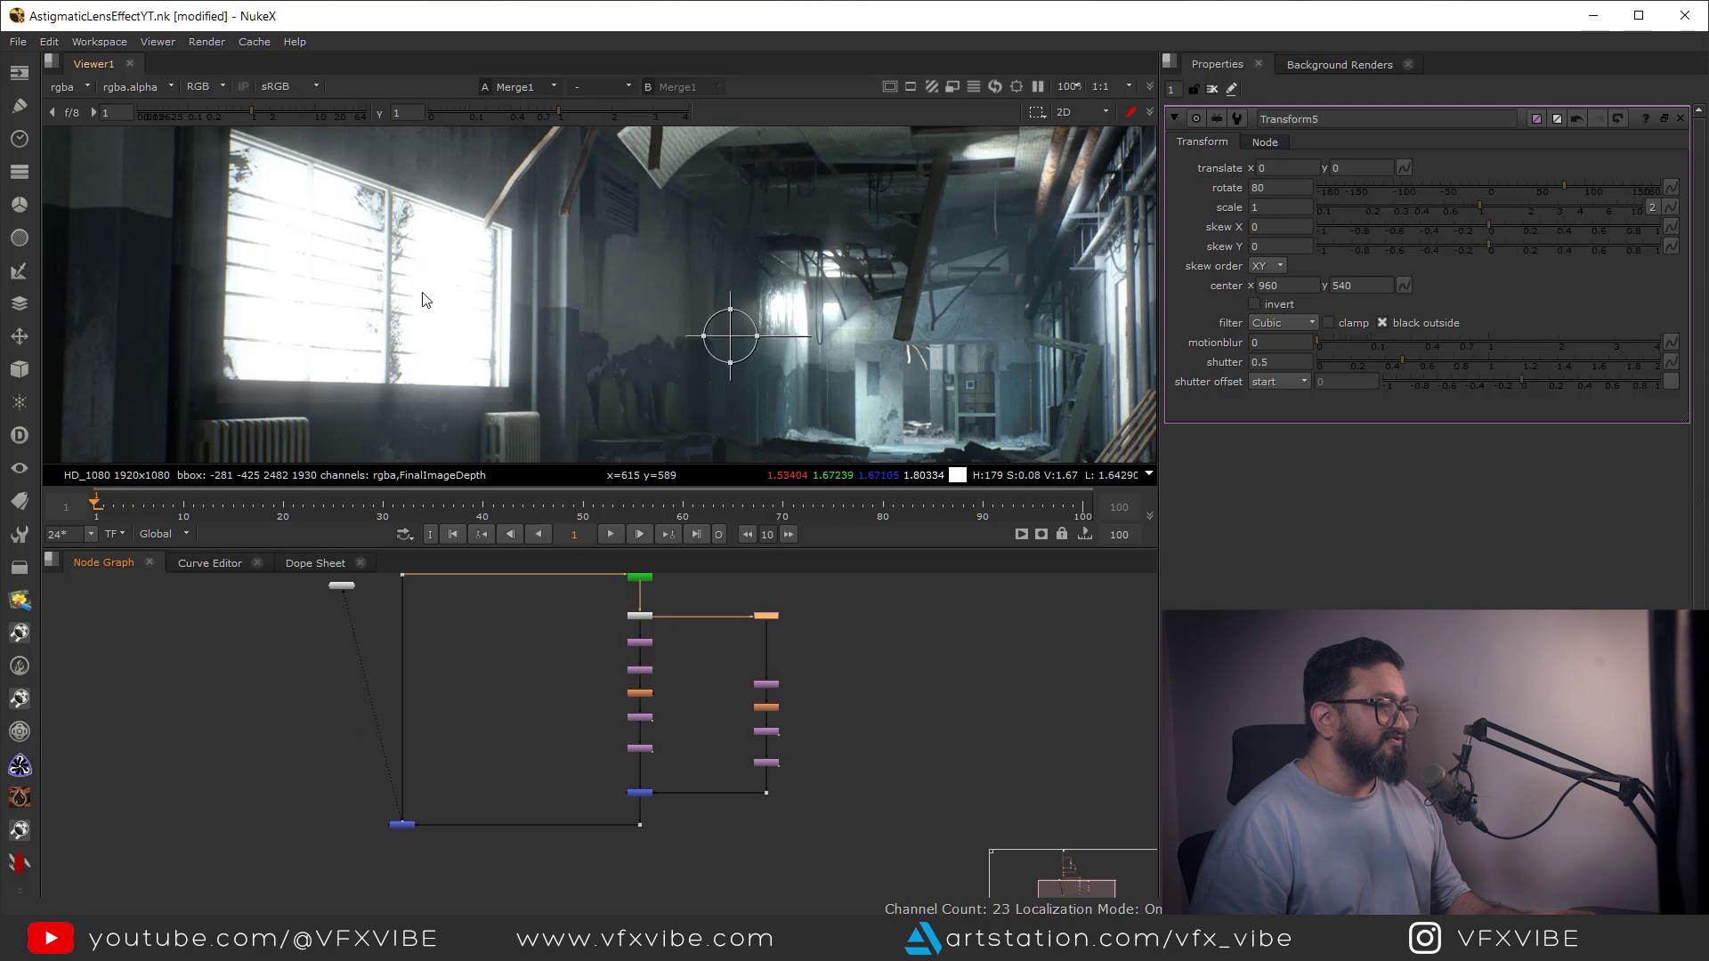
Reduce the mix of Merge2, which combines the two streak branches, to 0.67
{"action": "scroll", "coordinate": [498, 317], "scroll_direction": "down", "scroll_amount": 3}
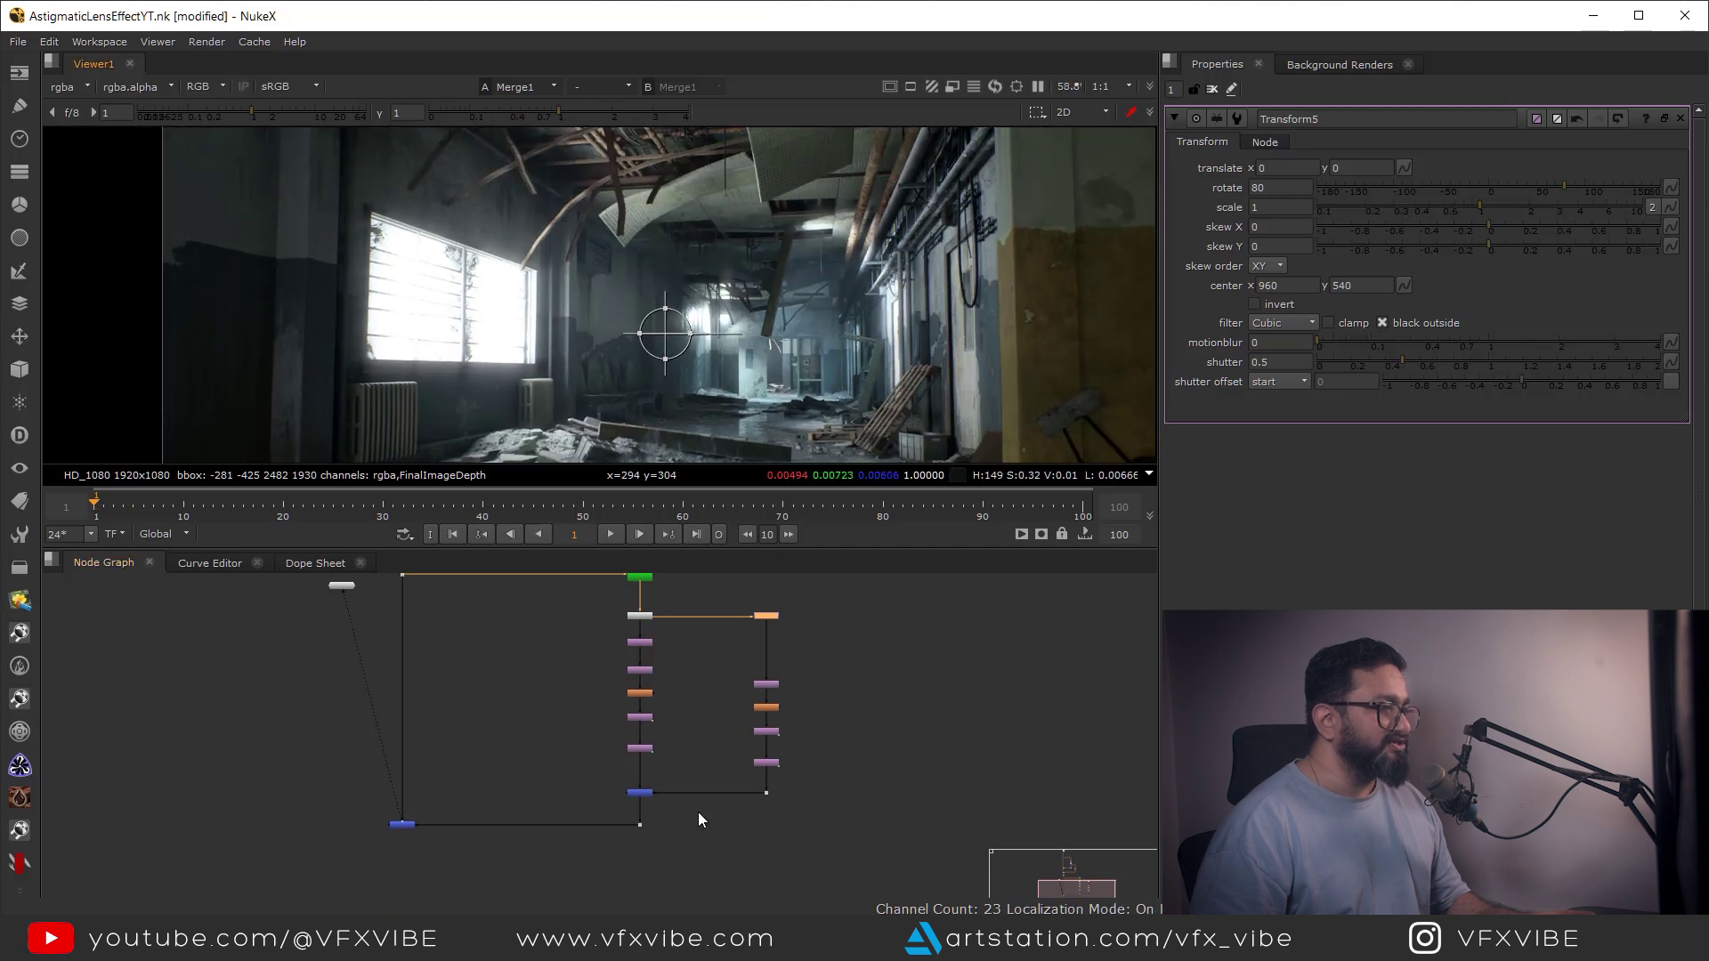
{"action": "scroll", "coordinate": [698, 811], "scroll_direction": "up", "scroll_amount": 5}
{"action": "double_click", "coordinate": [546, 770]}
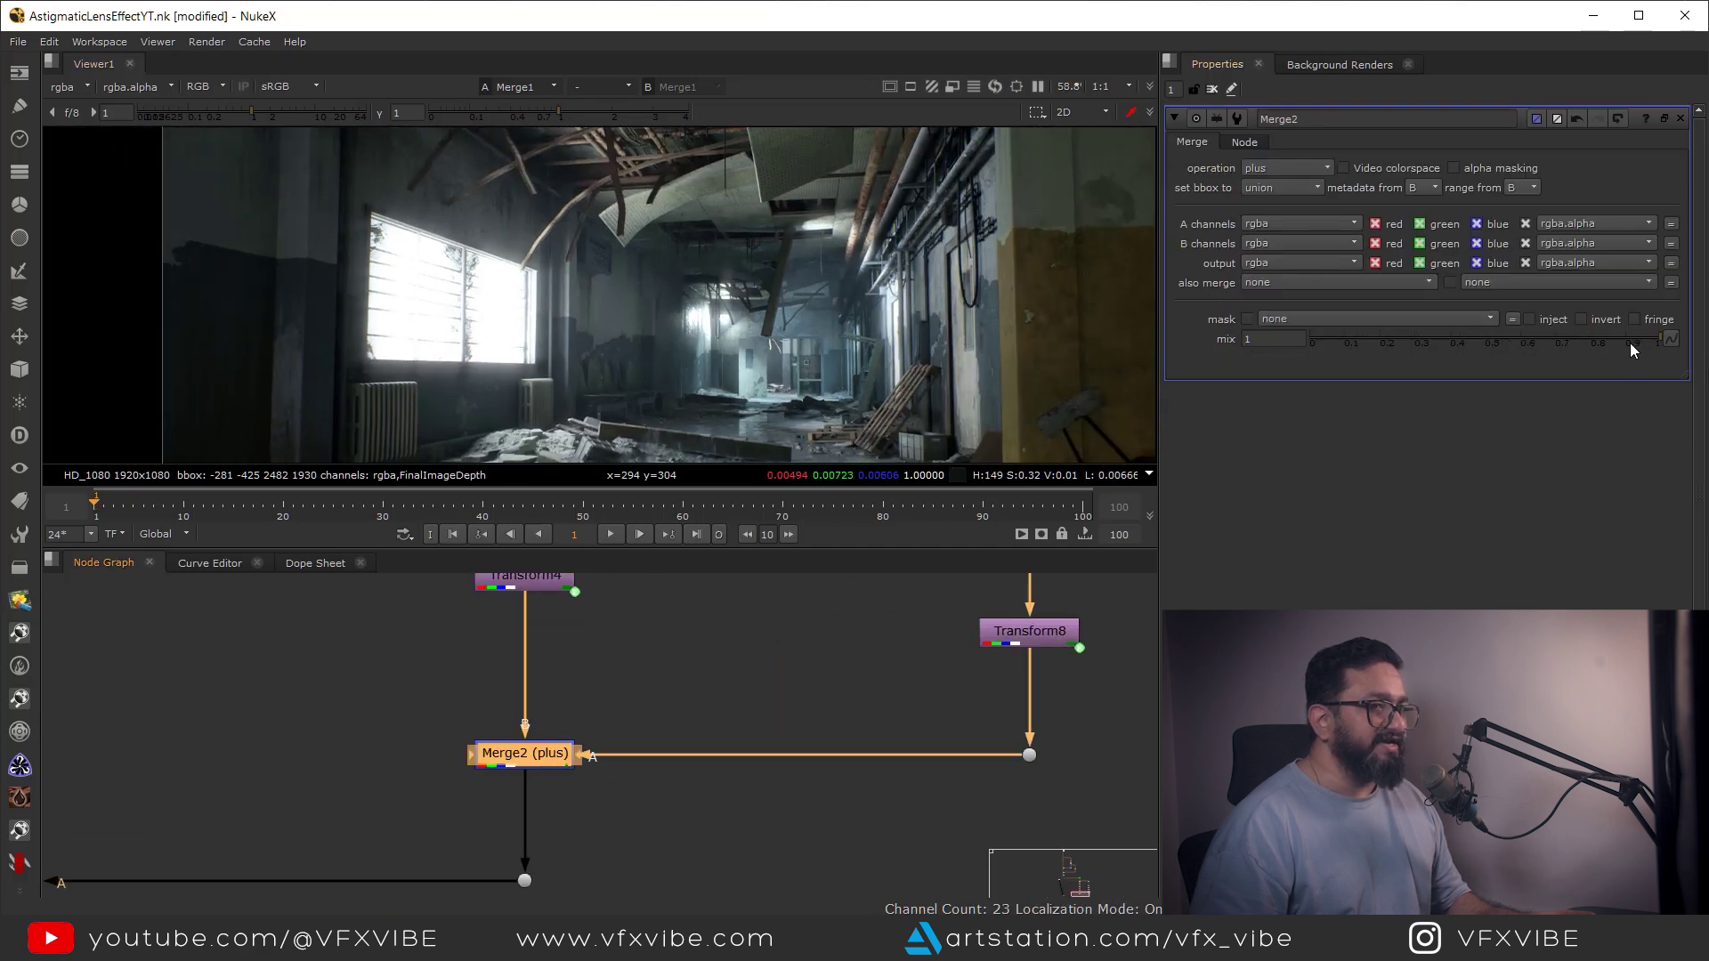
{"action": "left_click", "coordinate": [1541, 347]}
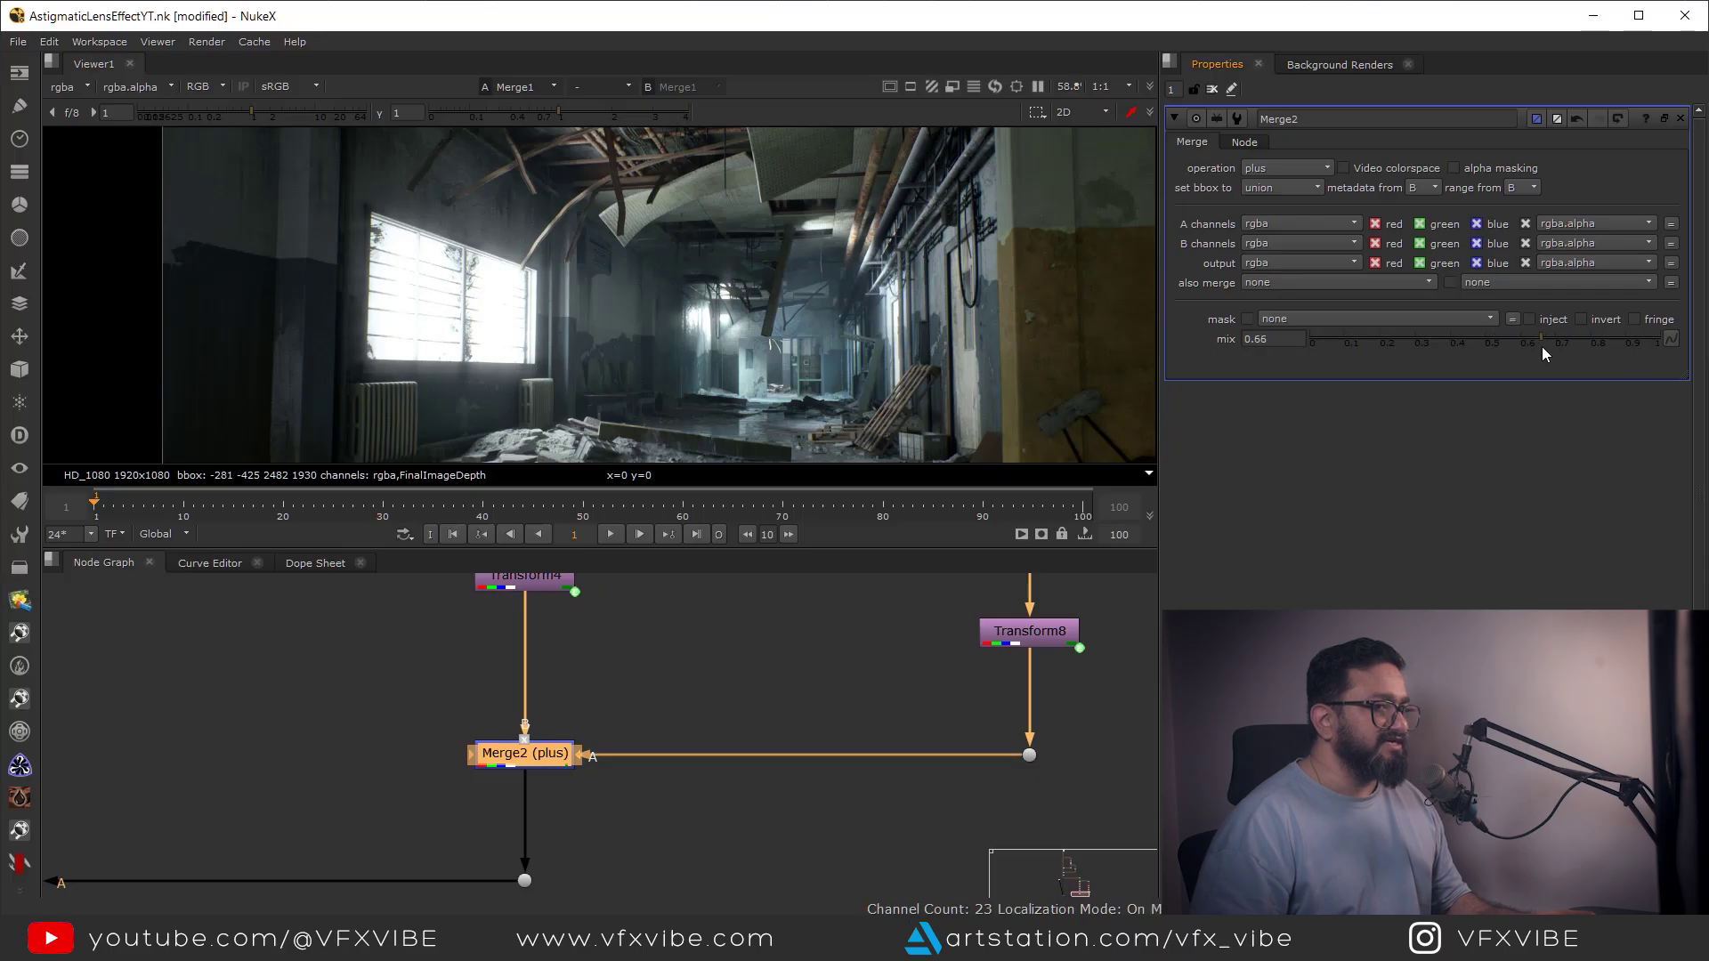
Lower the mix of Merge1, which adds the streaks over the corridor, to 0.265
{"action": "scroll", "coordinate": [770, 708], "scroll_direction": "down", "scroll_amount": 1}
{"action": "scroll", "coordinate": [771, 707], "scroll_direction": "down", "scroll_amount": 4}
{"action": "middle_click_drag", "start_coordinate": [452, 736], "coordinate": [778, 649]}
{"action": "left_click", "coordinate": [677, 678]}
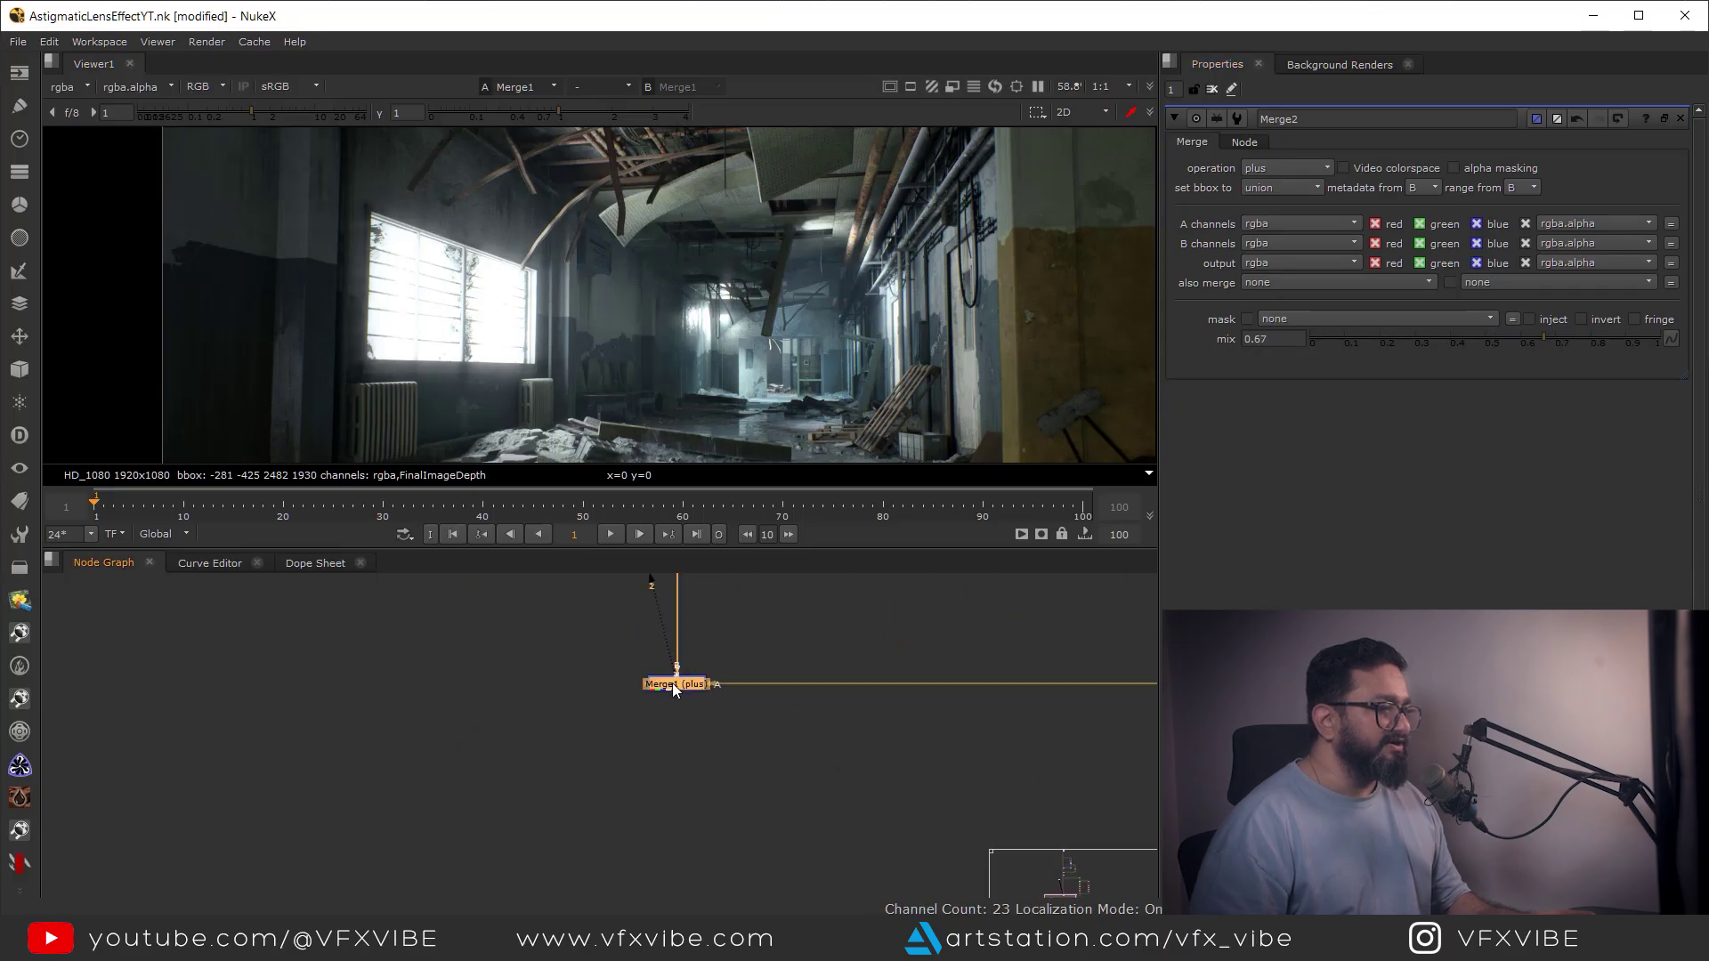
{"action": "left_click_drag", "start_coordinate": [1431, 353], "coordinate": [1396, 360]}
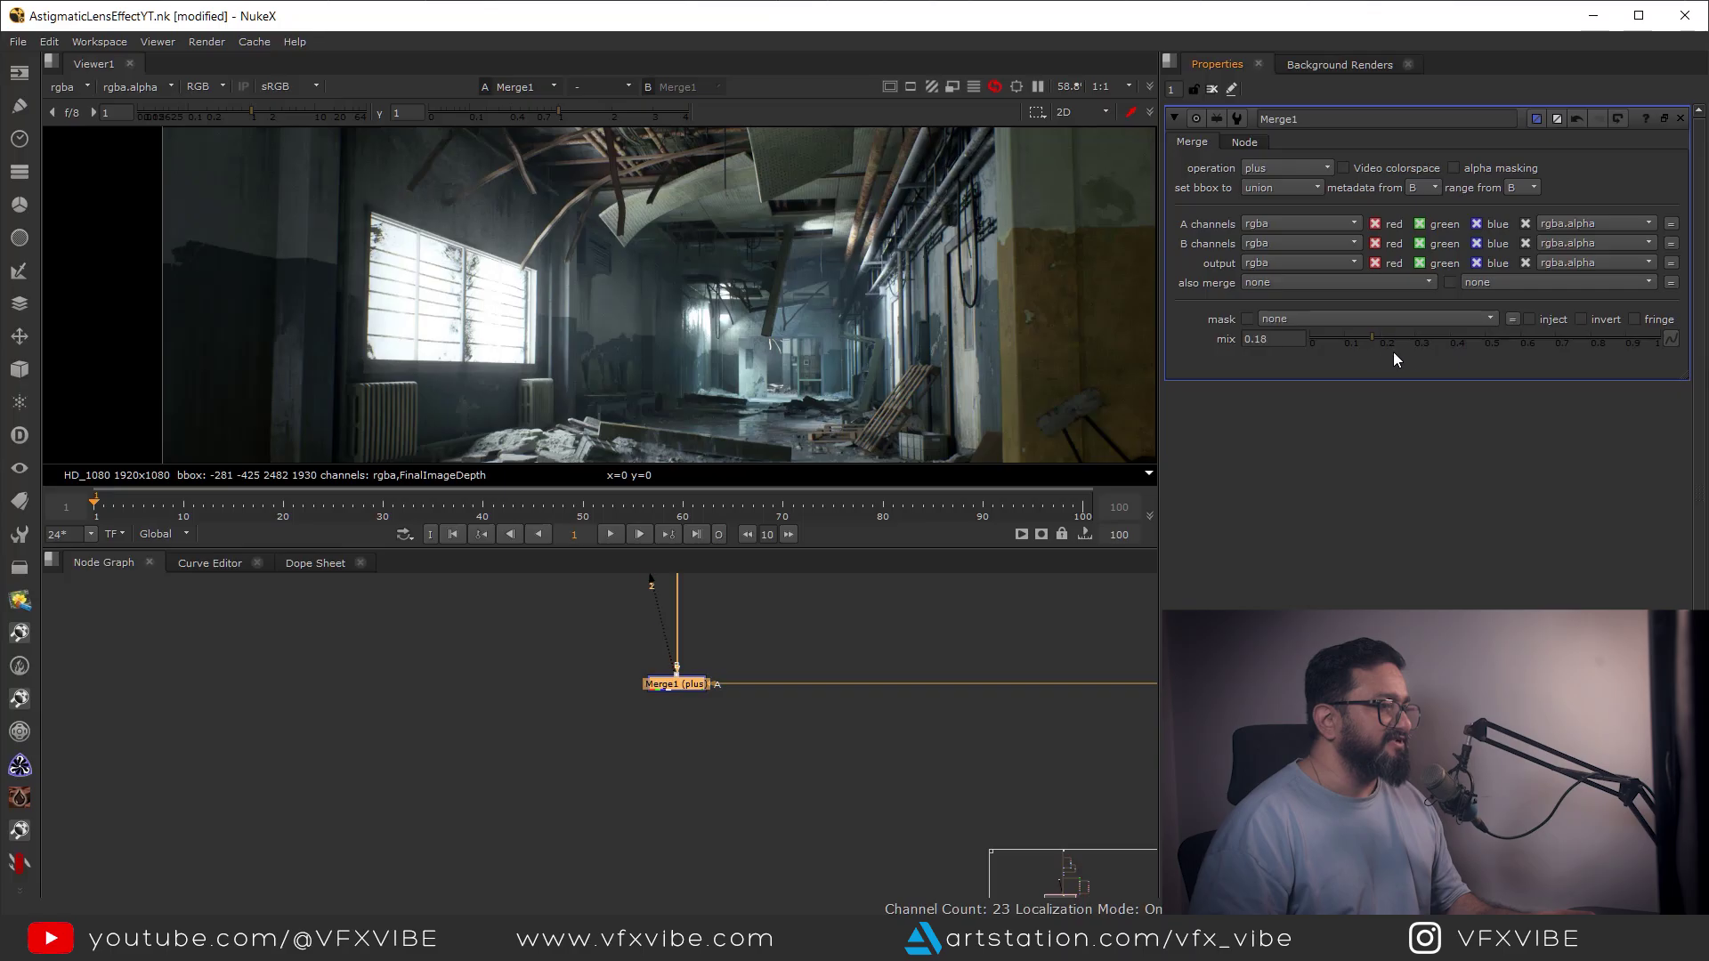
{"action": "left_click", "coordinate": [667, 701]}
{"action": "left_click", "coordinate": [675, 685]}
{"action": "left_click", "coordinate": [816, 722]}
{"action": "scroll", "coordinate": [816, 722], "scroll_direction": "up", "scroll_amount": 1}
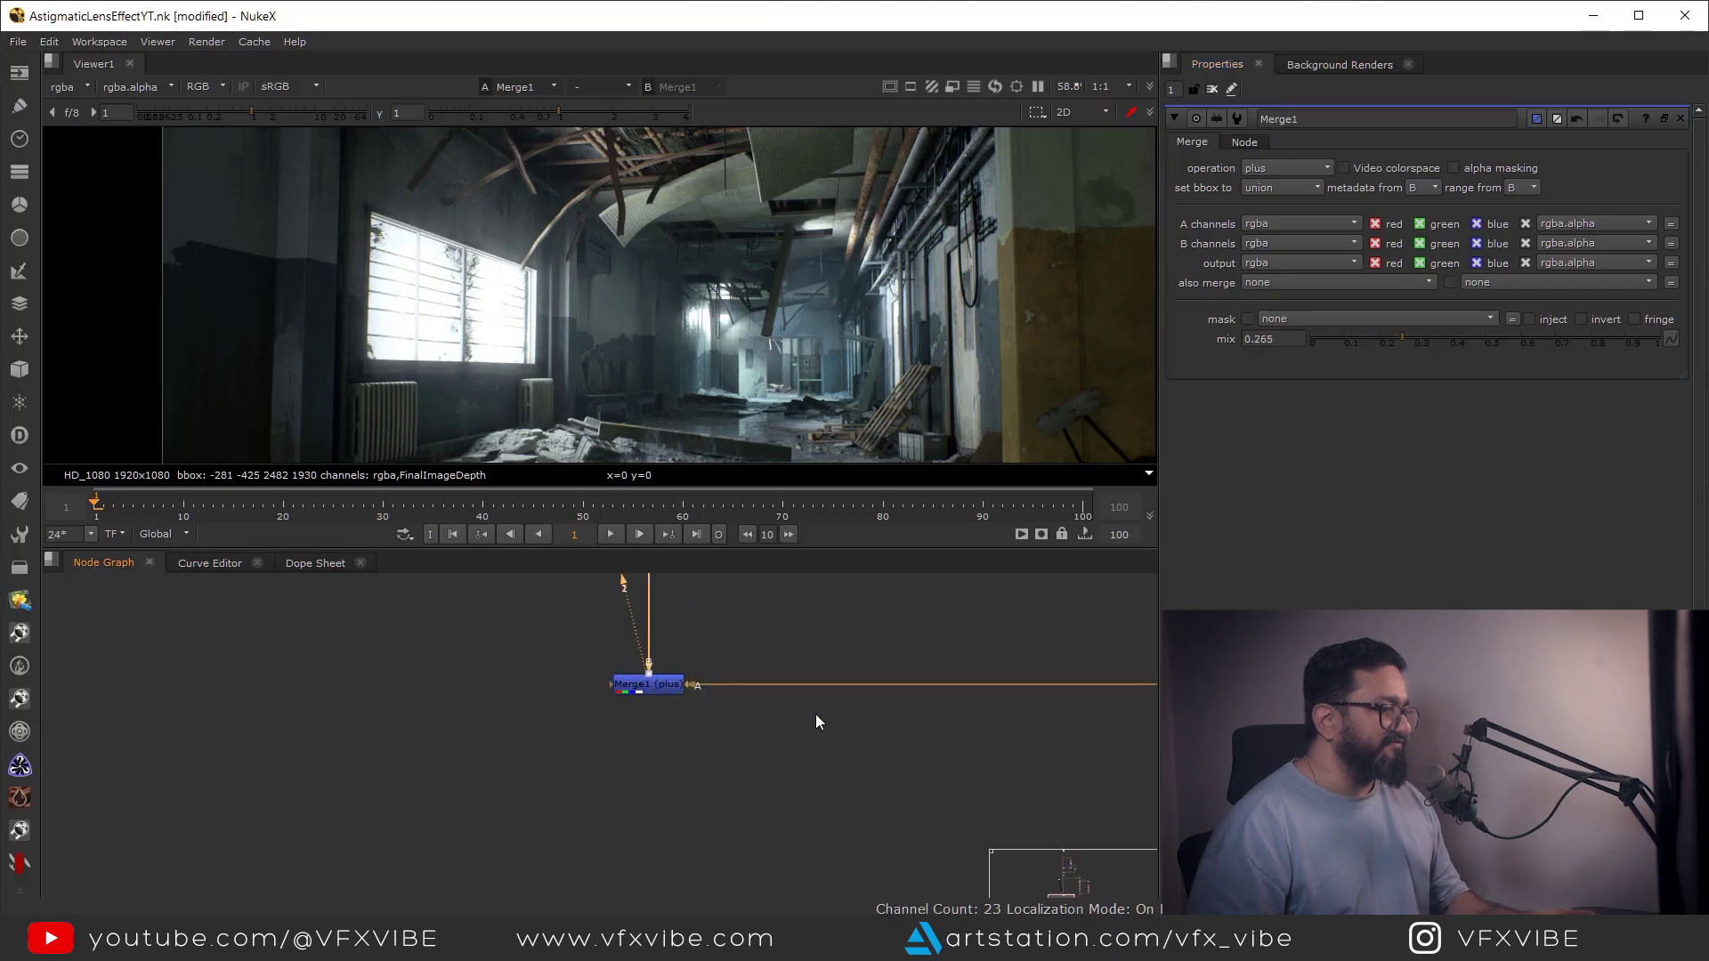
Enlarge the viewer, fit the image, and compare the original corridor at Dot1 with the Merge1 composite
{"action": "scroll", "coordinate": [723, 767], "scroll_direction": "down", "scroll_amount": 3}
{"action": "key", "text": "space"}
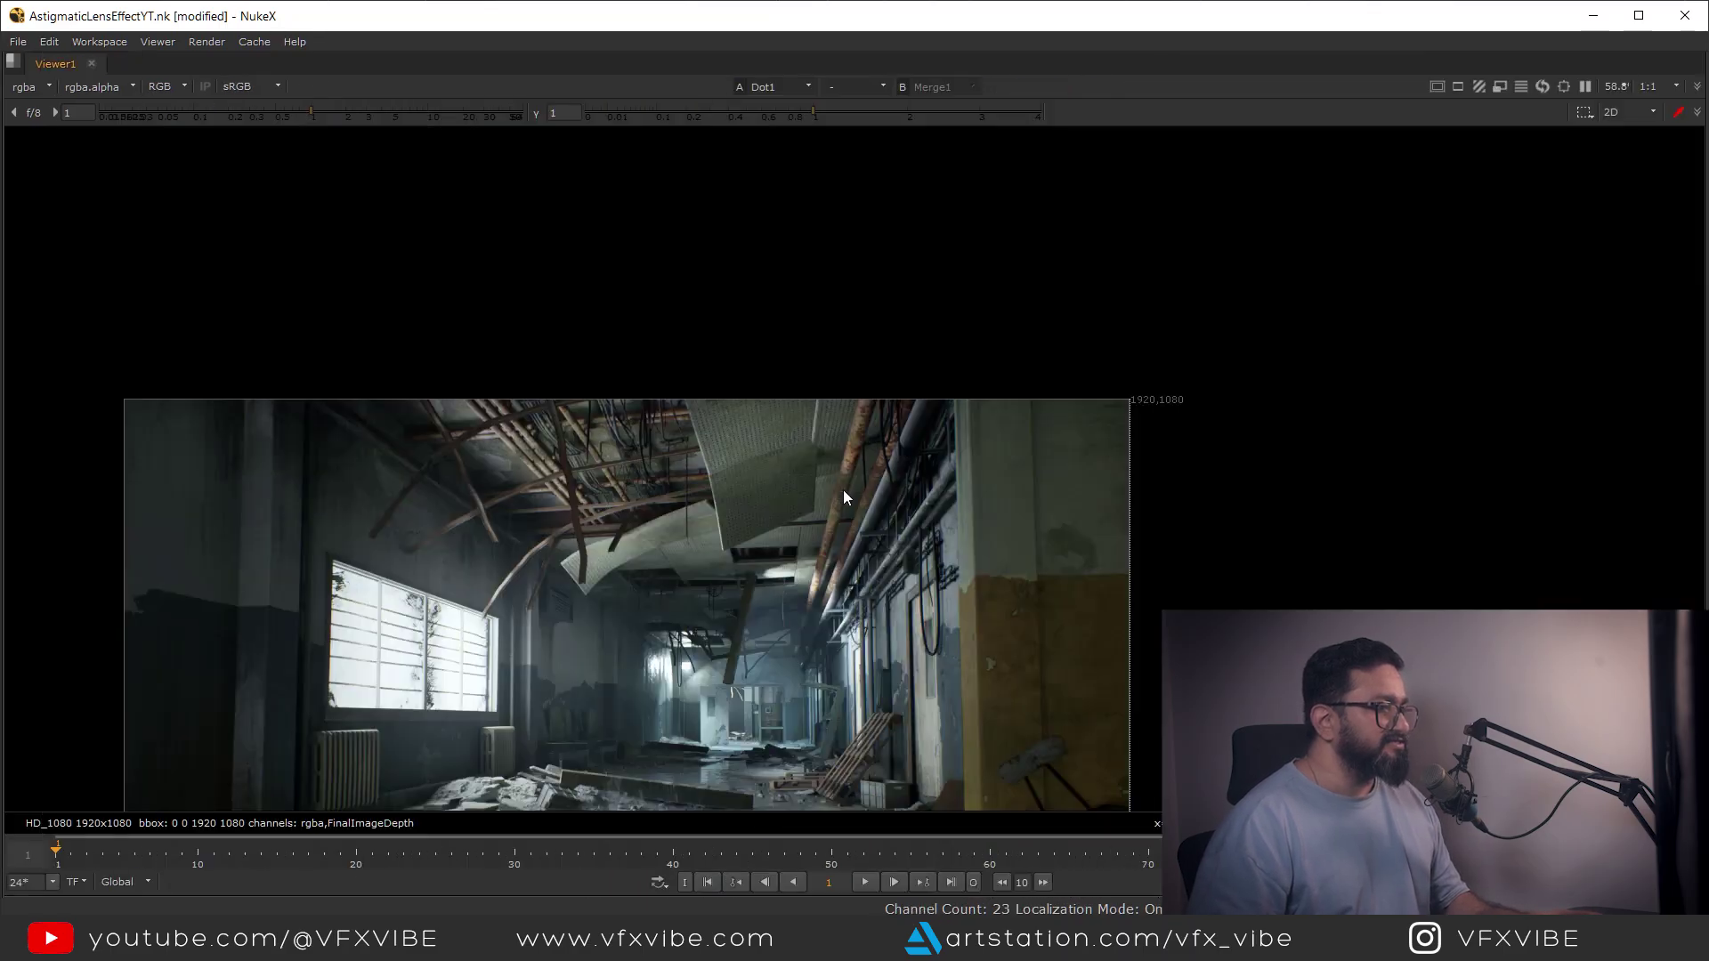
{"action": "key", "text": "f"}
{"action": "key", "text": "1"}
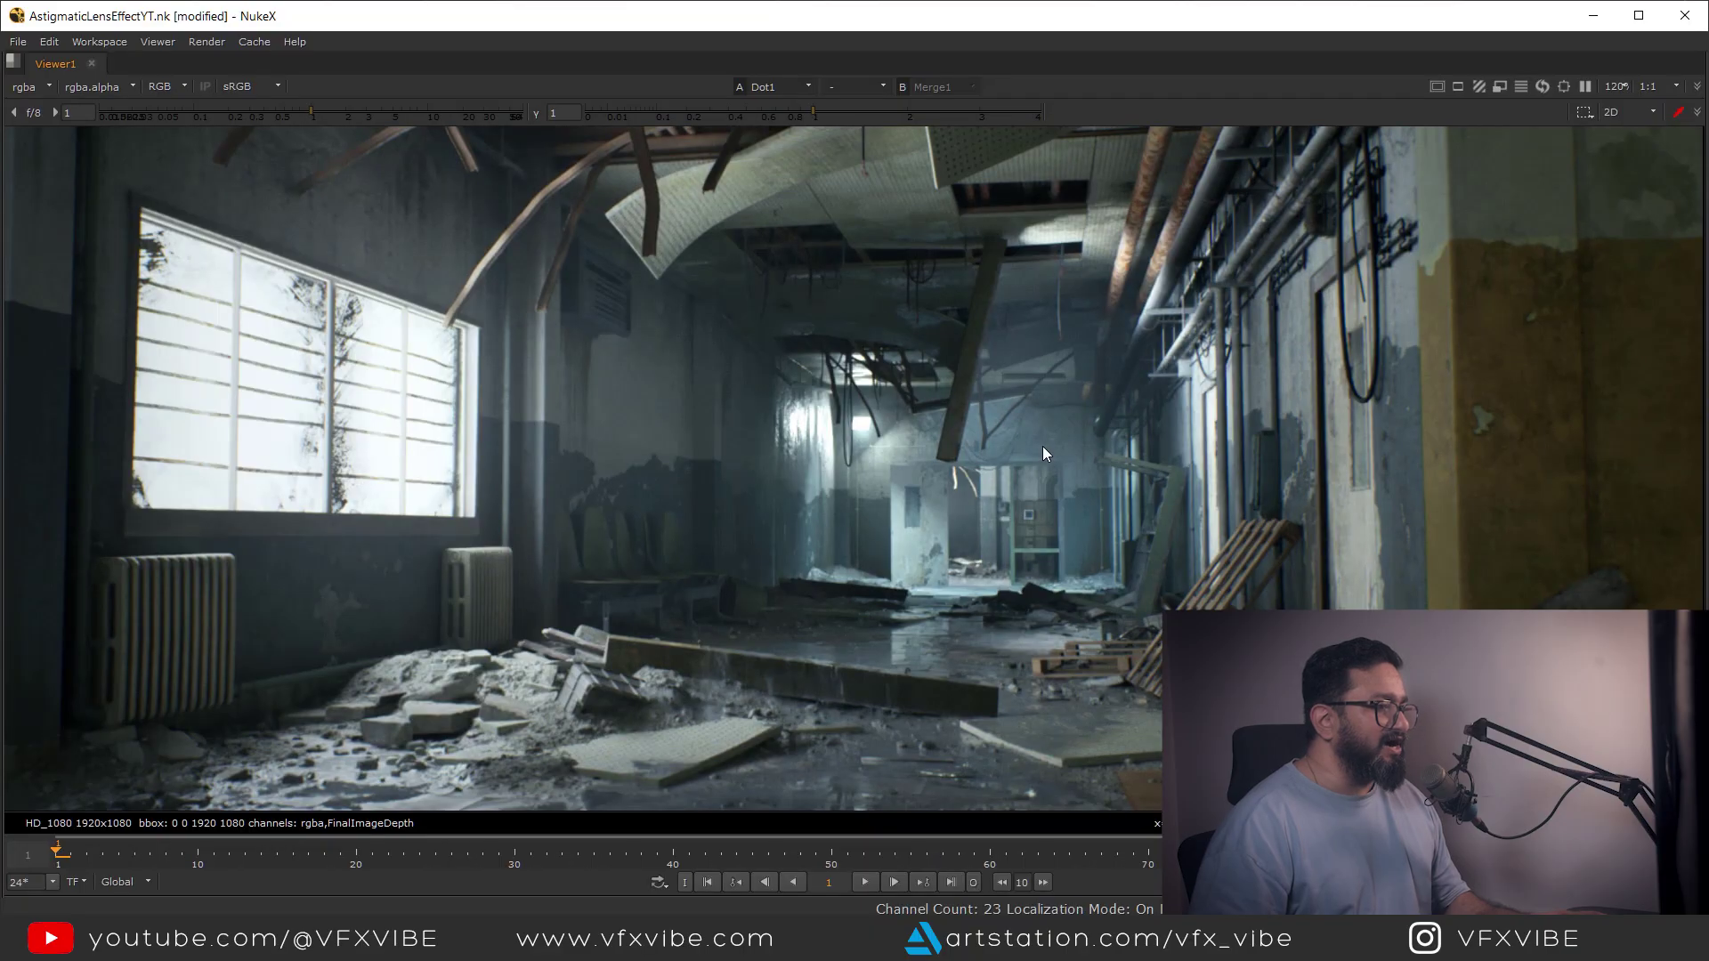
{"action": "key", "text": "2"}
{"action": "key", "text": "1"}
{"action": "key", "text": "2"}
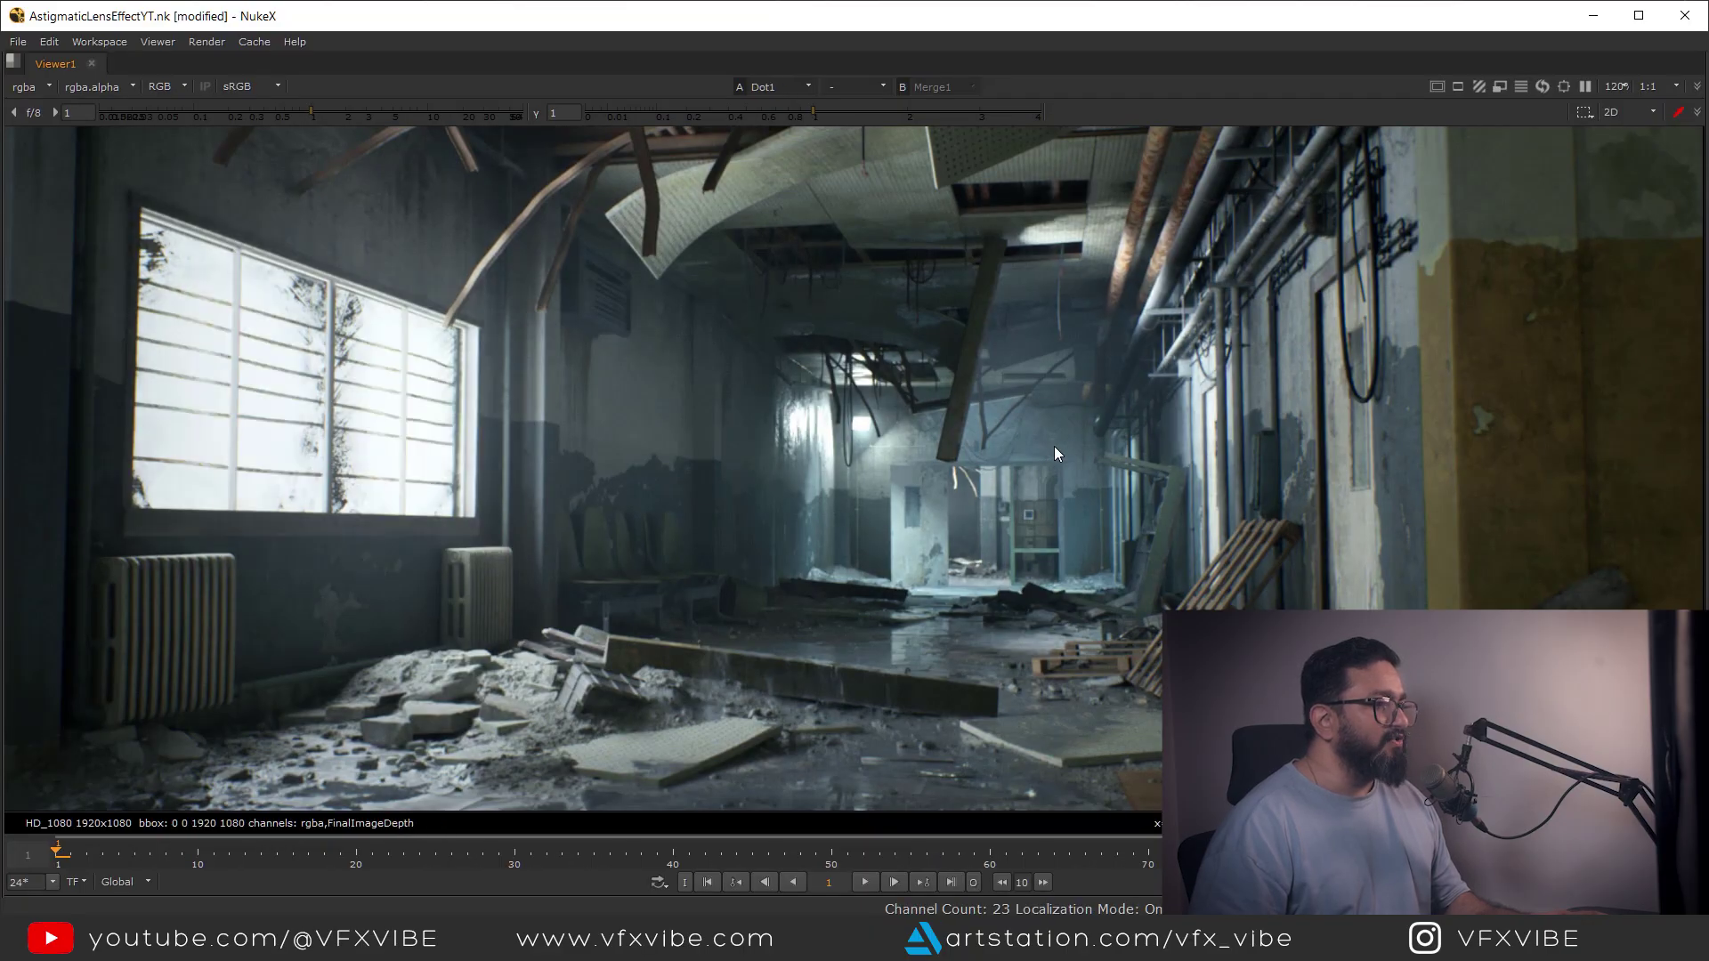
Compare the original and the composite again around the bright window and the far end of the corridor
{"action": "scroll", "coordinate": [450, 443], "scroll_direction": "down", "scroll_amount": 2}
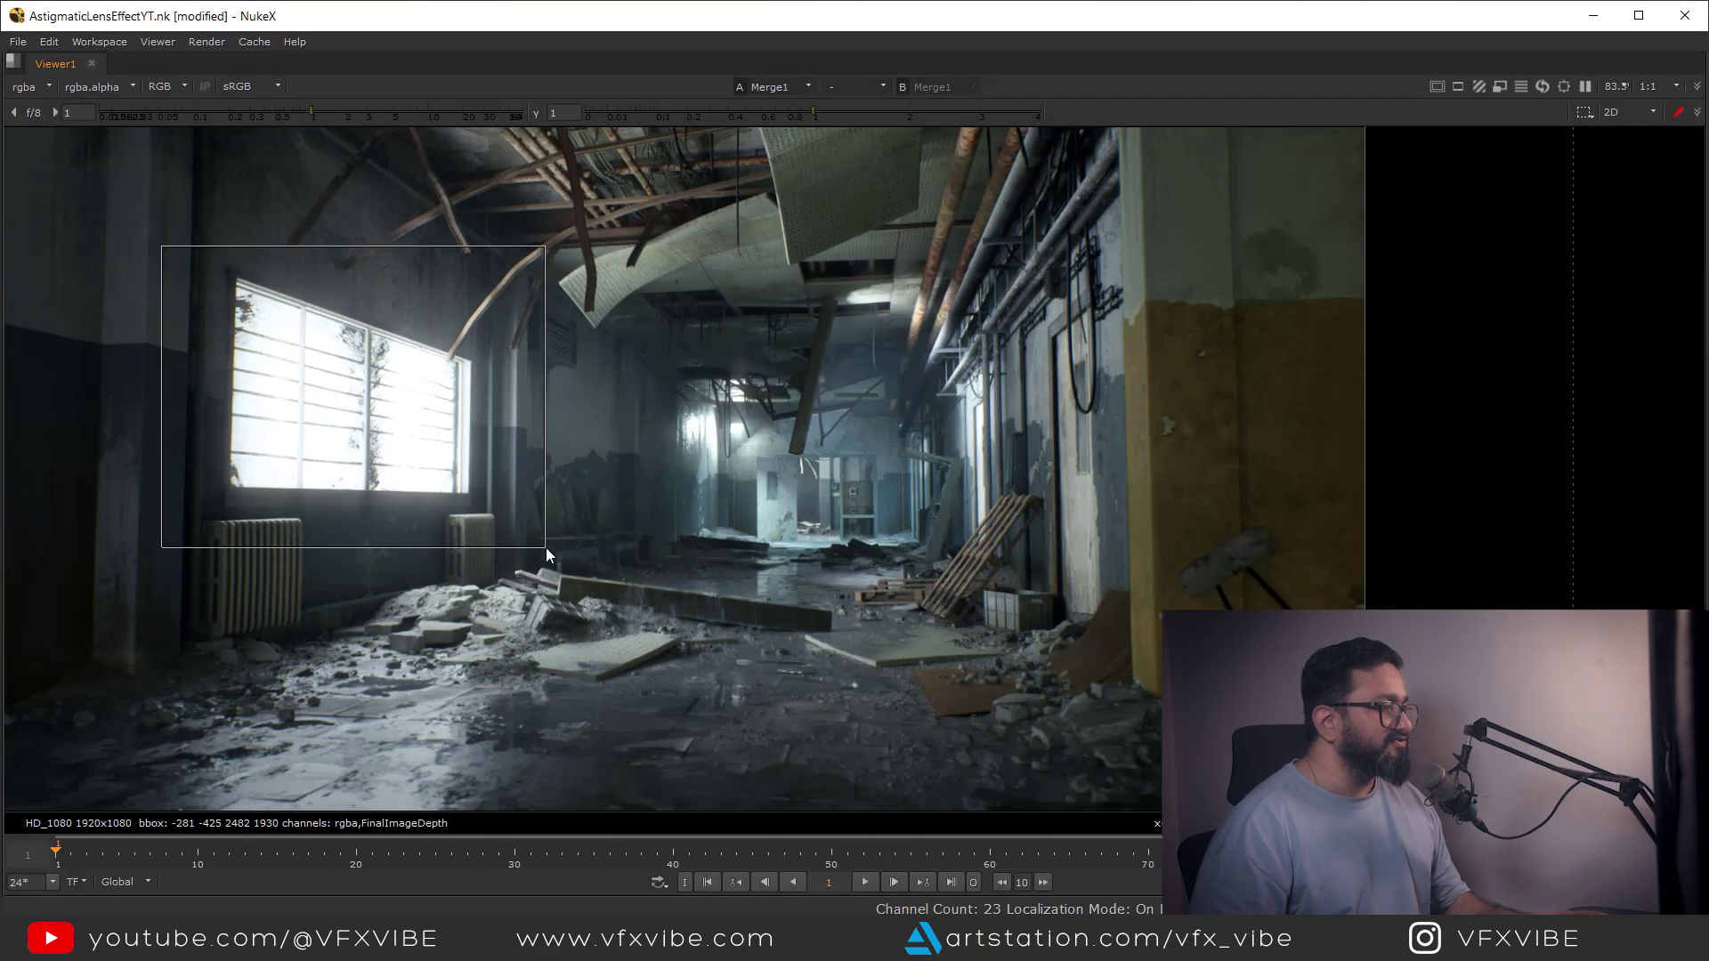
{"action": "left_click_drag", "start_coordinate": [546, 547], "coordinate": [546, 548]}
{"action": "key", "text": "1"}
{"action": "key", "text": "2"}
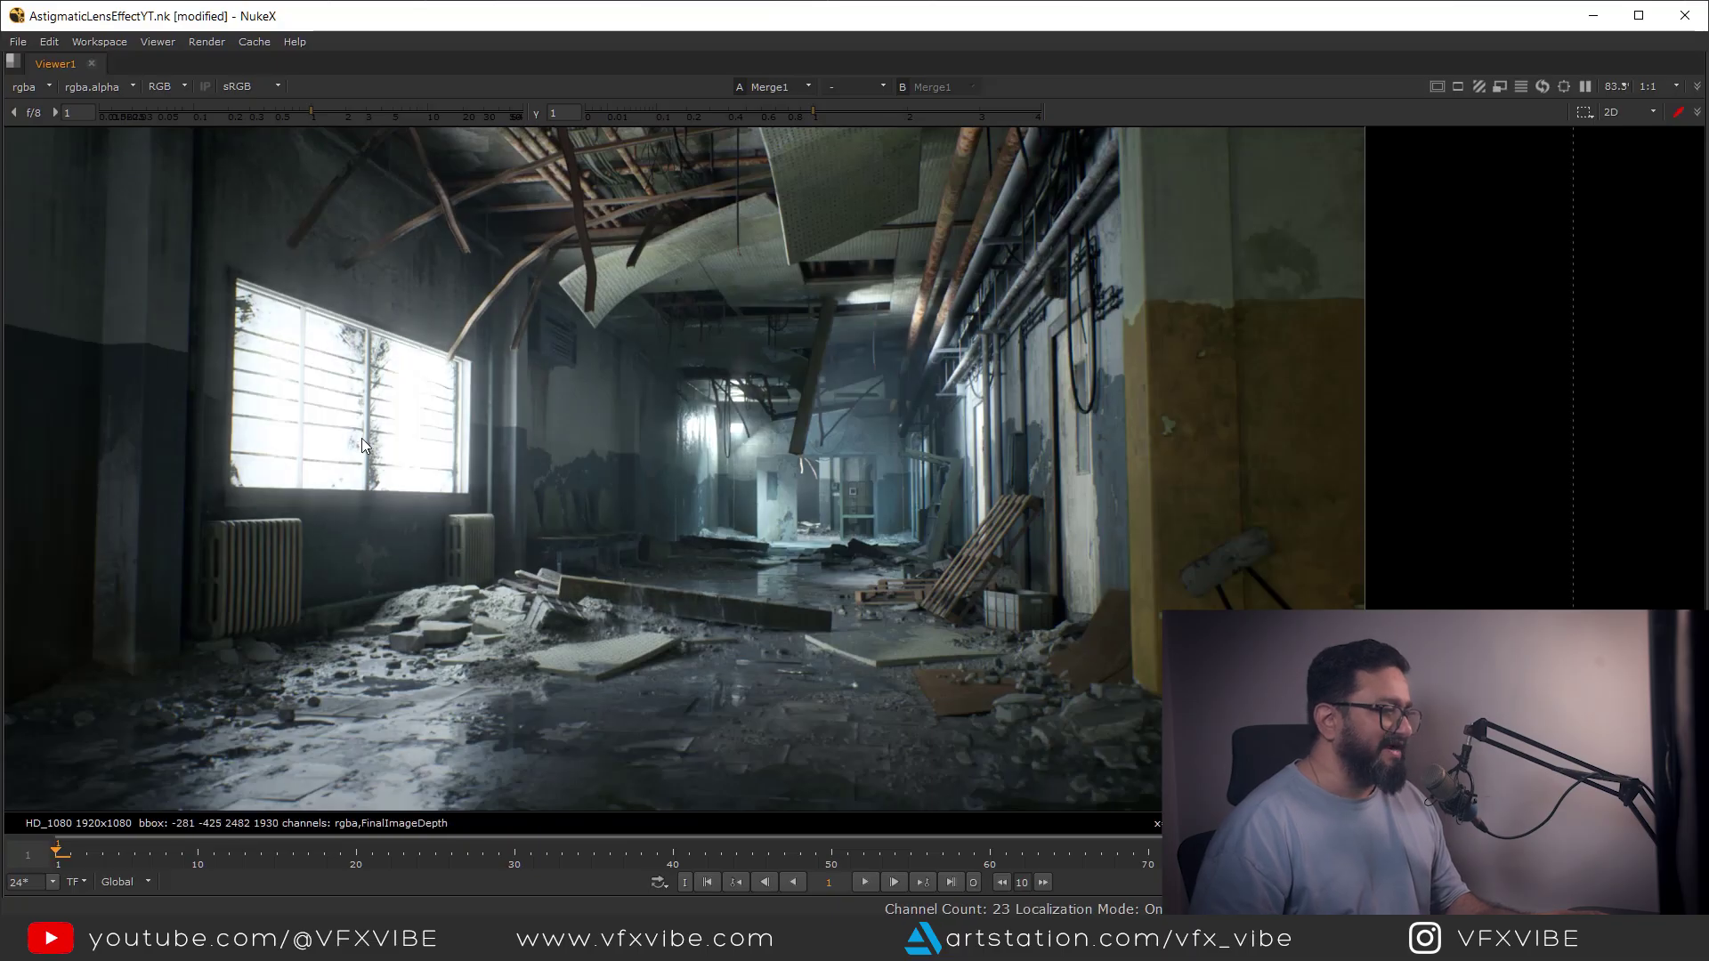
{"action": "scroll", "coordinate": [801, 484], "scroll_direction": "up", "scroll_amount": 2}
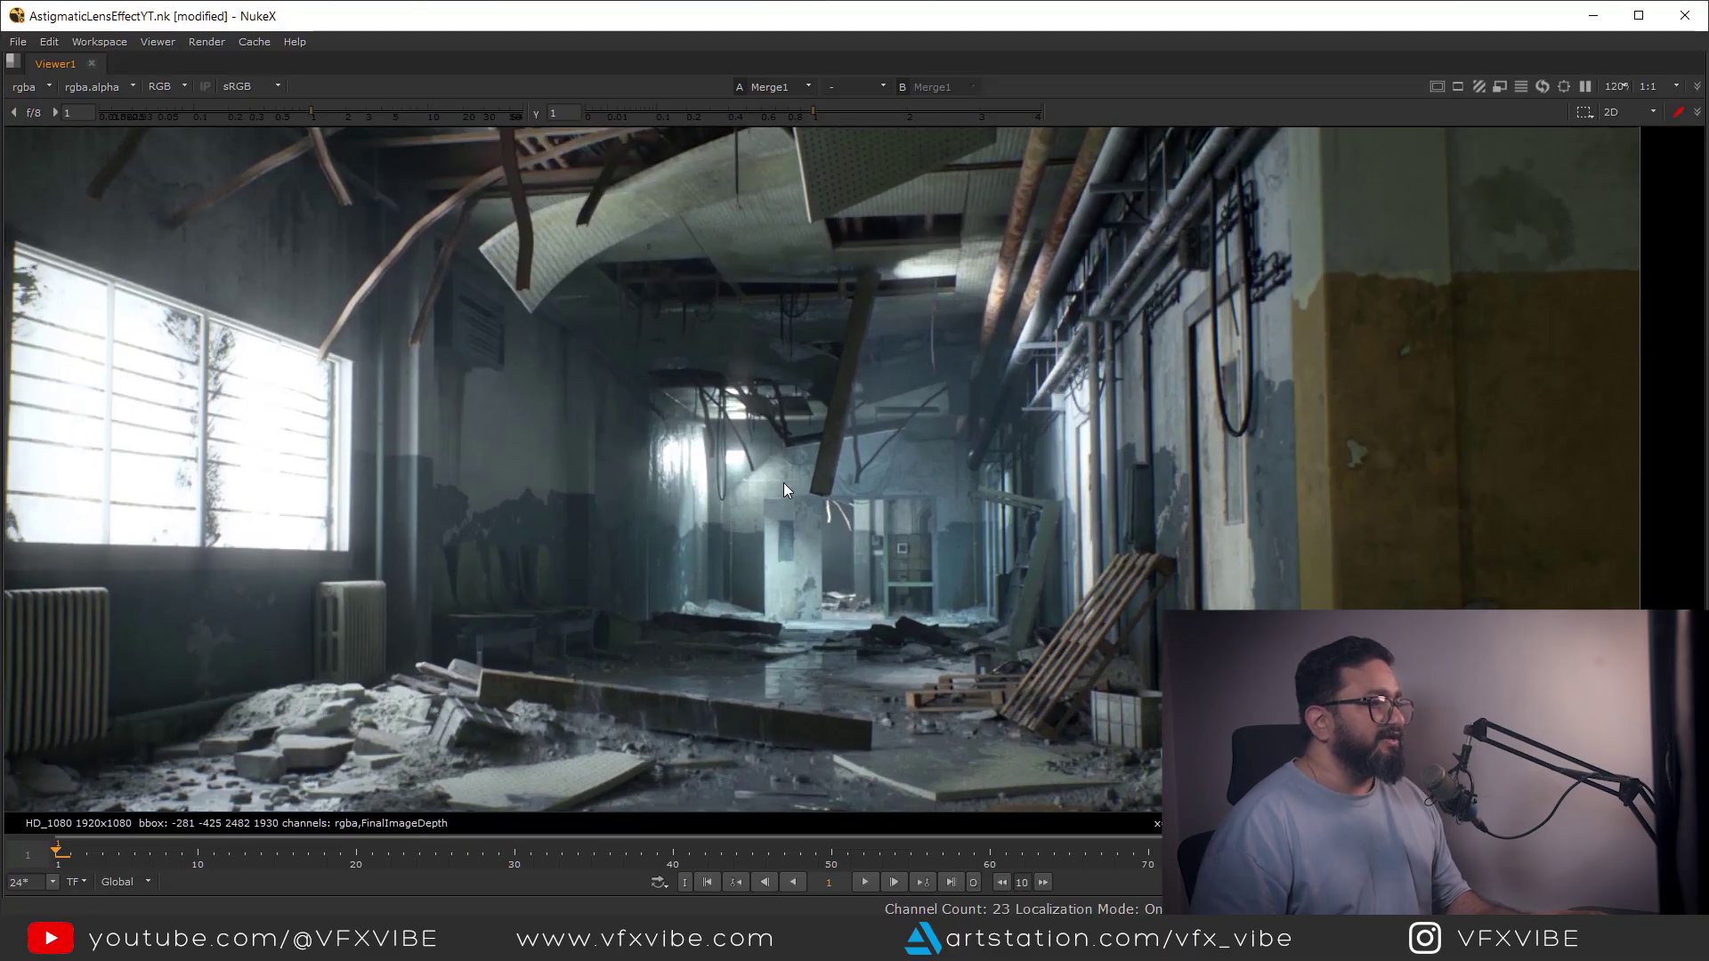